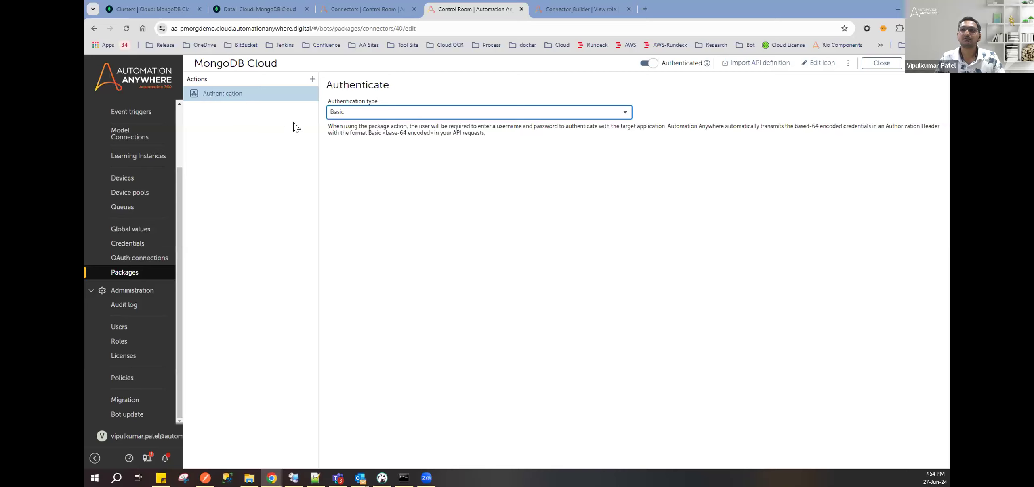
Step: Review the available authentication types and set the connector's authentication type to Oauth 2.0
{"action": "left_click", "coordinate": [395, 116]}
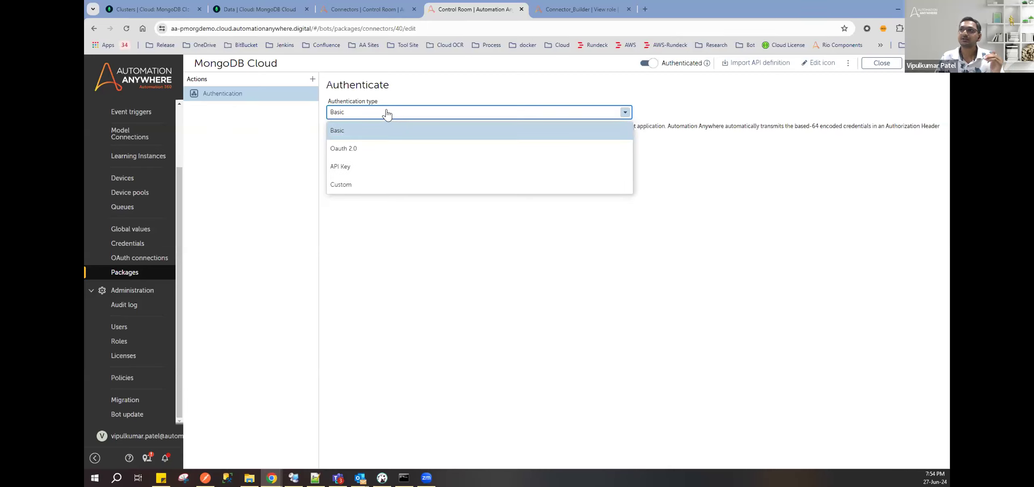
{"action": "left_click", "coordinate": [662, 122]}
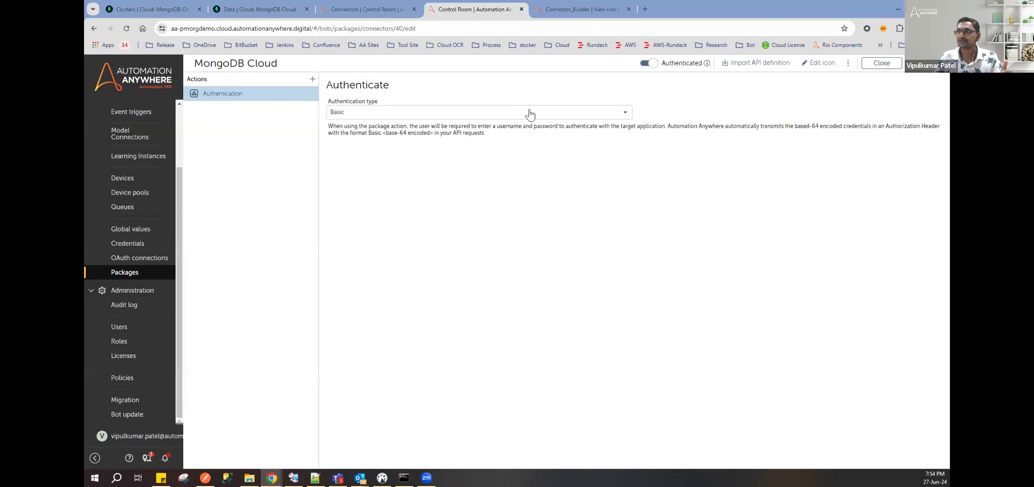
{"action": "left_click", "coordinate": [509, 113]}
{"action": "left_click", "coordinate": [379, 149]}
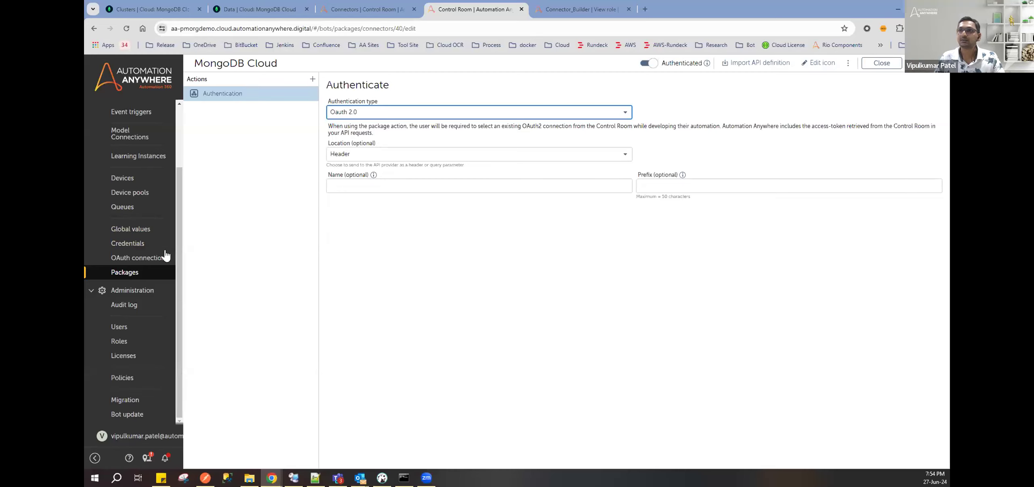
Step: Open the OAuth connections page in a separate browser tab and return to the MongoDB Cloud connector
{"action": "left_click", "coordinate": [132, 262], "text": "ctrl"}
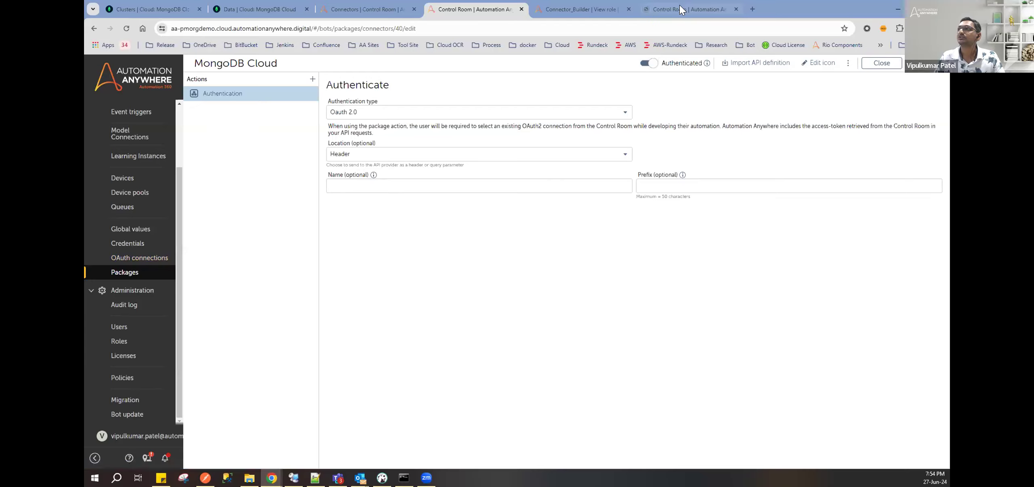
{"action": "left_click", "coordinate": [678, 11]}
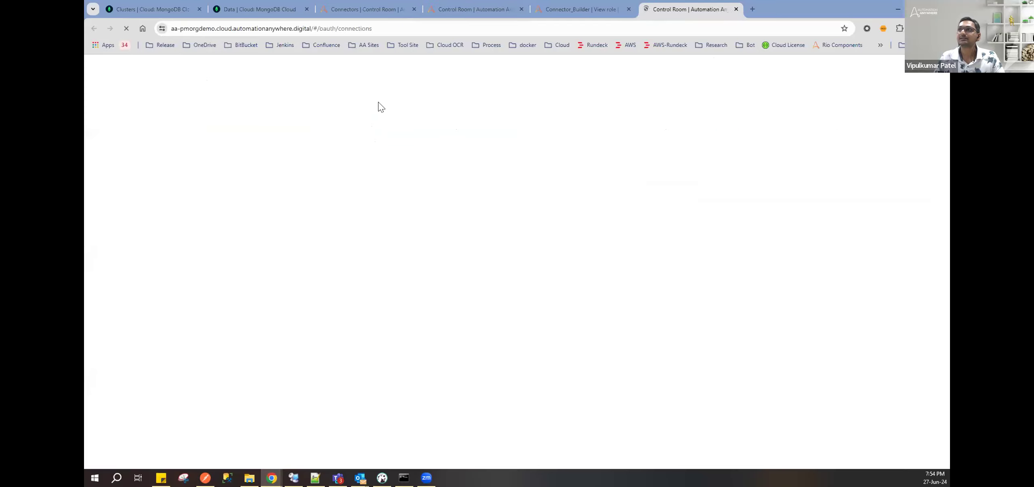
{"action": "left_click", "coordinate": [457, 8]}
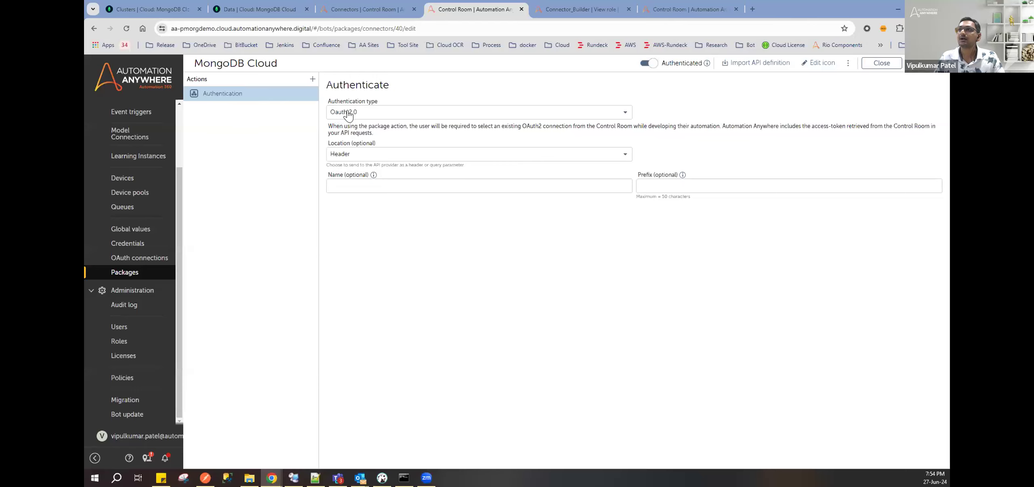
Step: Switch the Oauth 2.0 location to Query parameter and back to Header to compare the Name and Prefix fields
{"action": "left_click", "coordinate": [350, 156]}
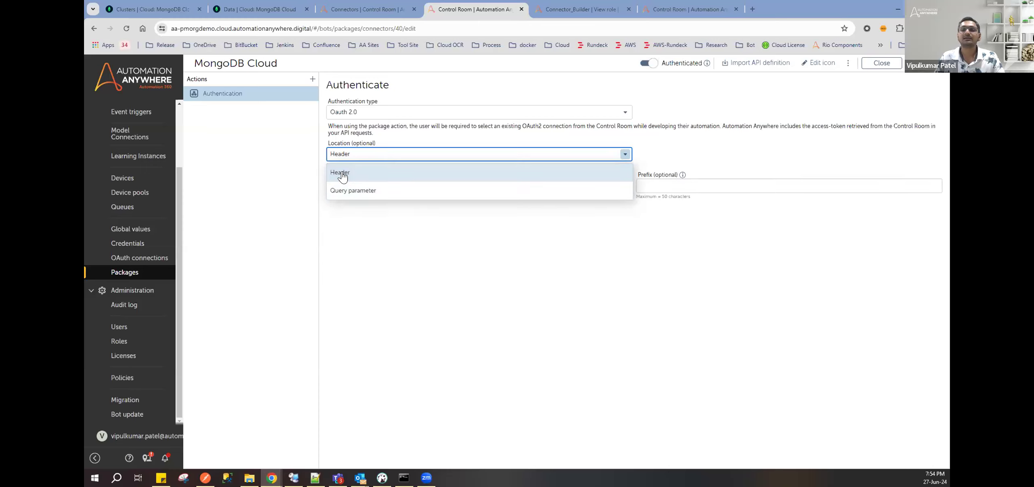
{"action": "left_click", "coordinate": [341, 173]}
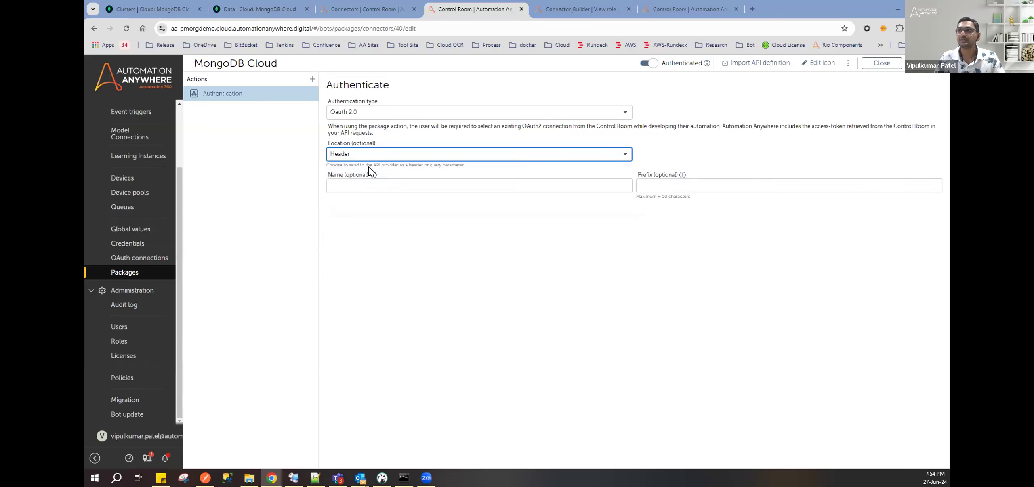
{"action": "double_click", "coordinate": [335, 174]}
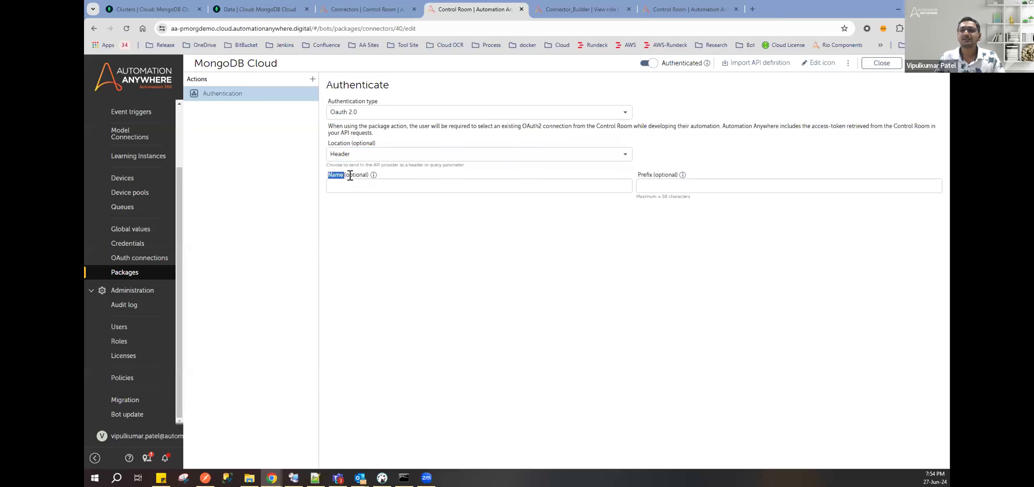
{"action": "left_click", "coordinate": [362, 156]}
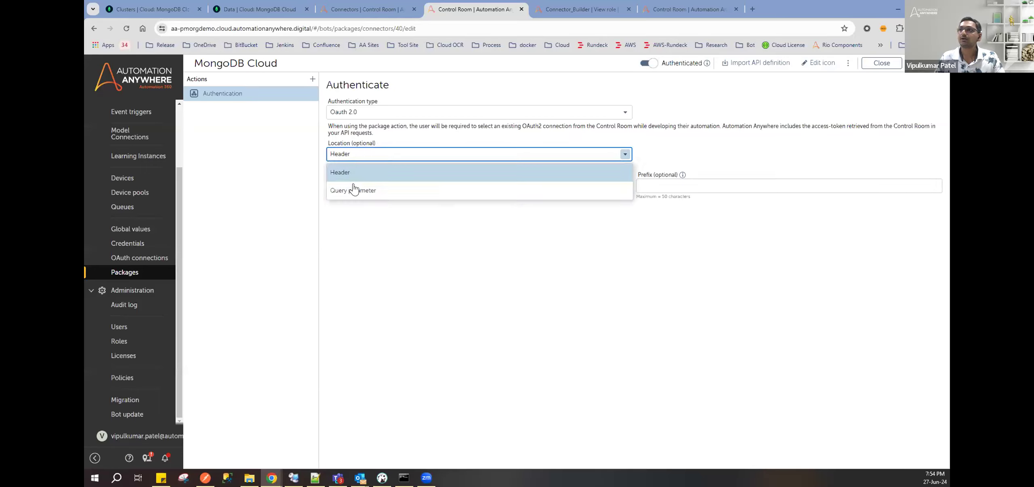
{"action": "left_click", "coordinate": [352, 189]}
{"action": "double_click", "coordinate": [336, 174]}
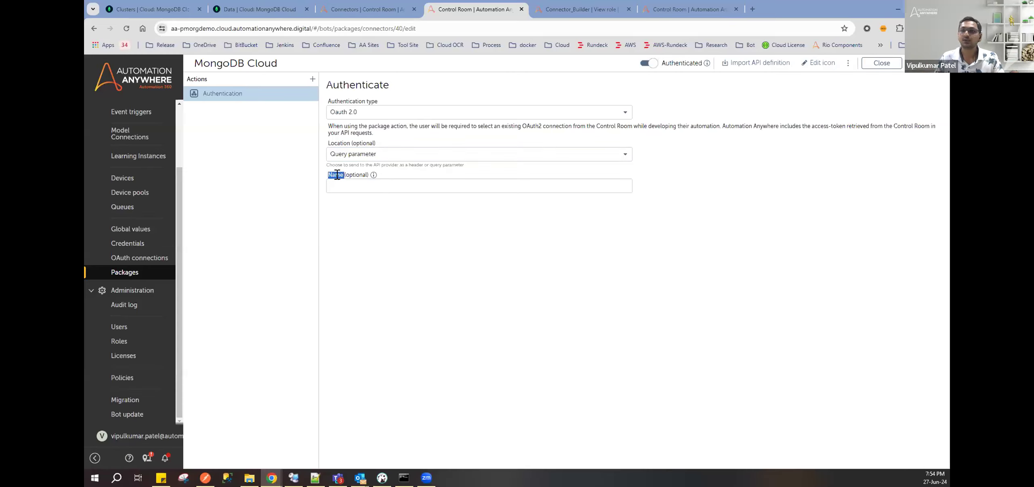
{"action": "left_click", "coordinate": [343, 155]}
{"action": "left_click", "coordinate": [345, 172]}
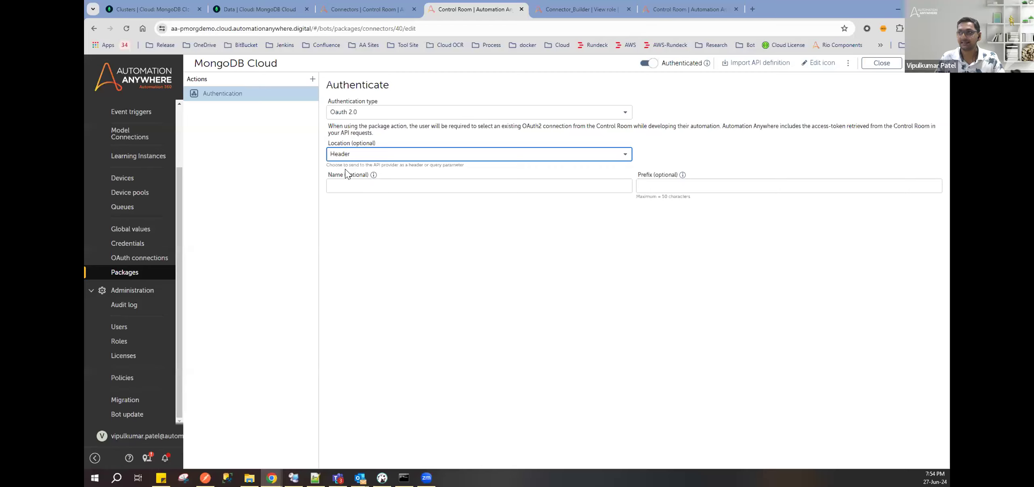
{"action": "left_click", "coordinate": [647, 173]}
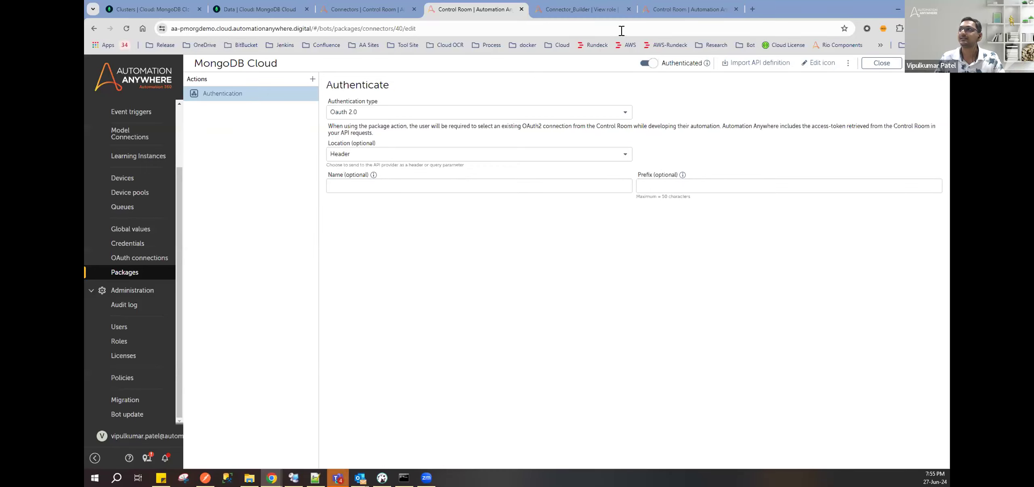
Step: Review the list of OAuth connections and return to the MongoDB Cloud connector's authentication settings
{"action": "left_click", "coordinate": [662, 10]}
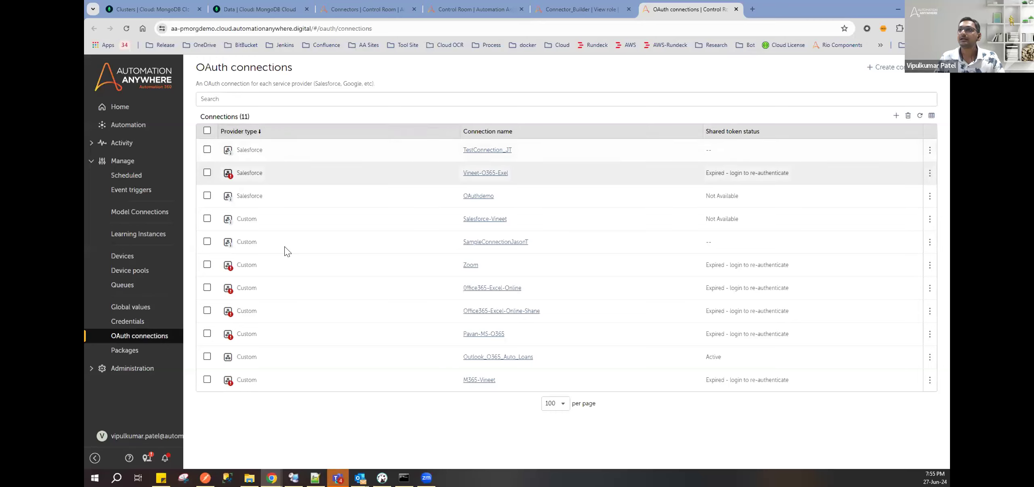
{"action": "left_click_drag", "start_coordinate": [196, 65], "coordinate": [336, 67]}
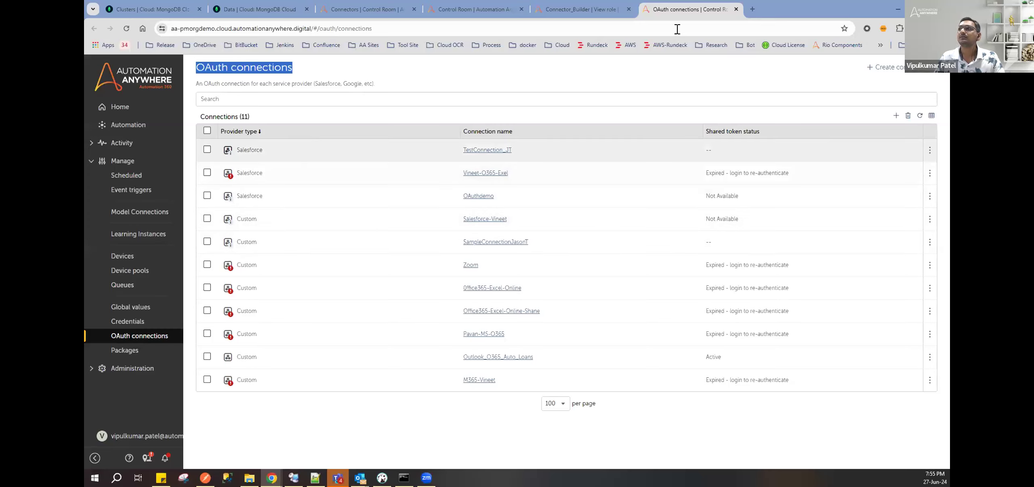
{"action": "left_click", "coordinate": [579, 10]}
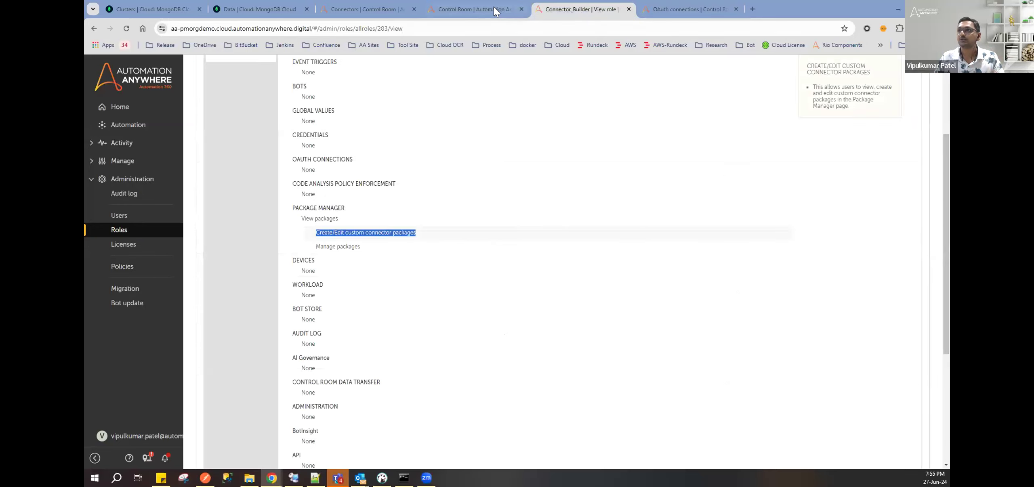
{"action": "left_click", "coordinate": [499, 12]}
Step: Set the connector's authentication type to API Key and go to its required Name field
{"action": "left_click", "coordinate": [370, 112]}
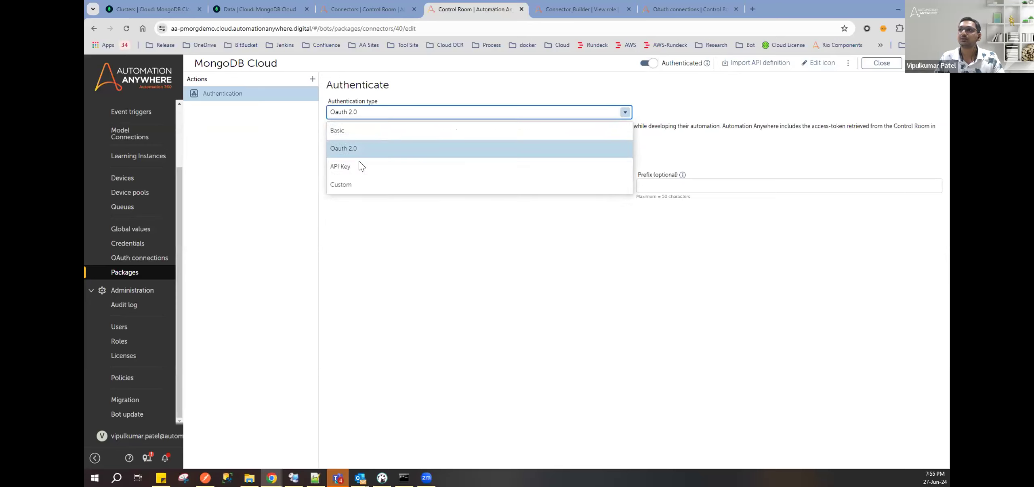
{"action": "key", "text": "Return"}
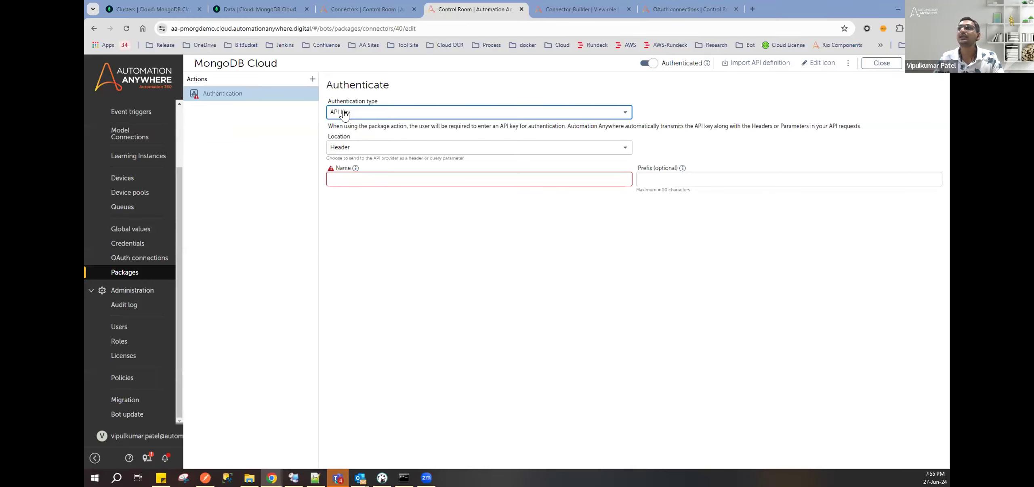
{"action": "left_click", "coordinate": [338, 182]}
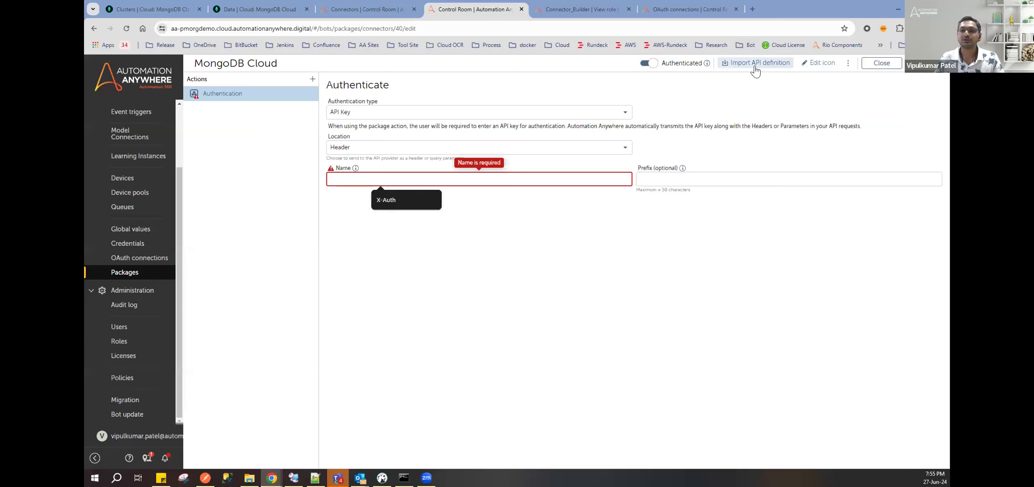
Step: Set the connector's authentication type to Custom
{"action": "left_click", "coordinate": [379, 116]}
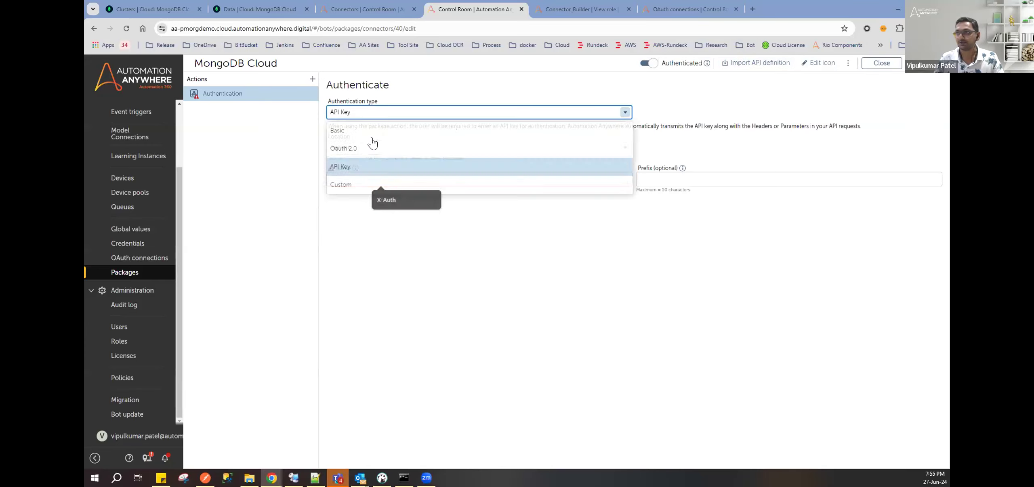
{"action": "left_click", "coordinate": [345, 182]}
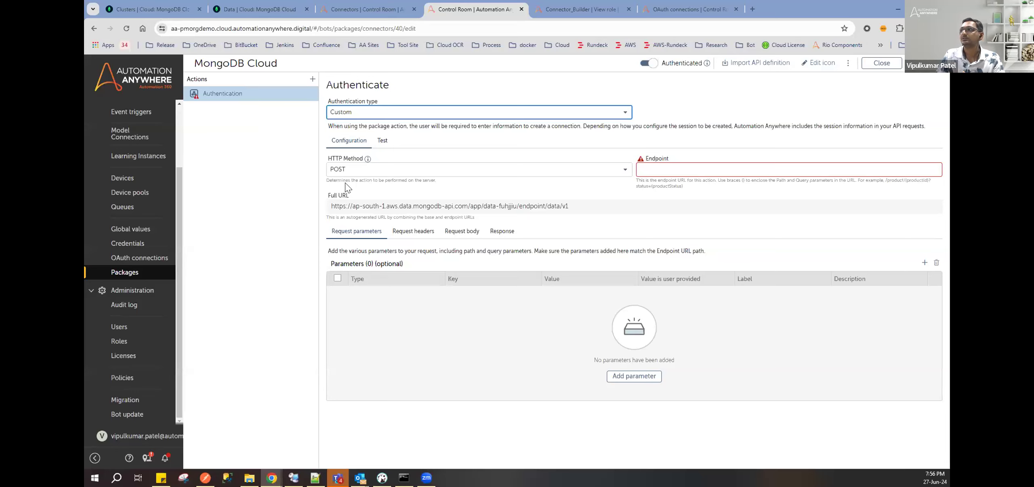
Step: Import the Postman collection MongoDB Data API.postman_collection.json from the mongo folder in Downloads as the connector's API definition
{"action": "left_click", "coordinate": [770, 63]}
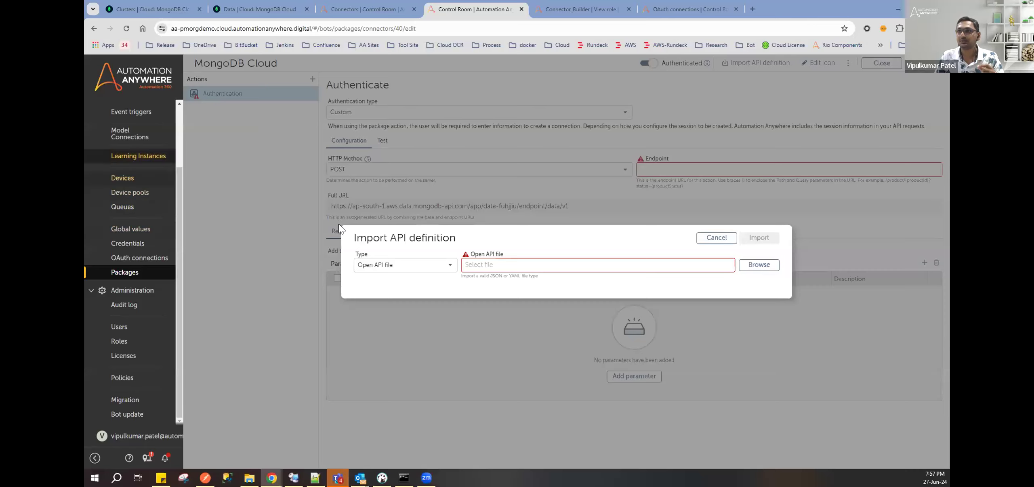
{"action": "left_click", "coordinate": [405, 267]}
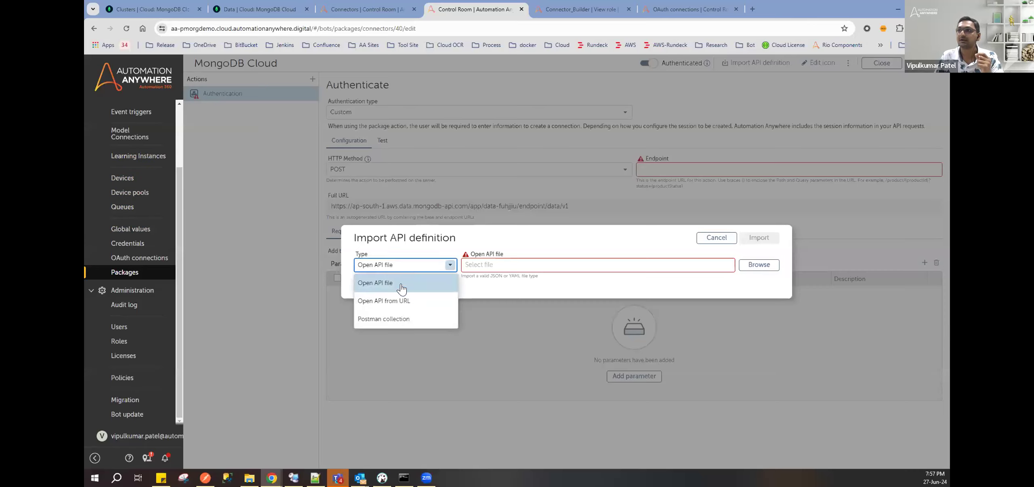
{"action": "left_click", "coordinate": [391, 319]}
{"action": "left_click", "coordinate": [506, 264]}
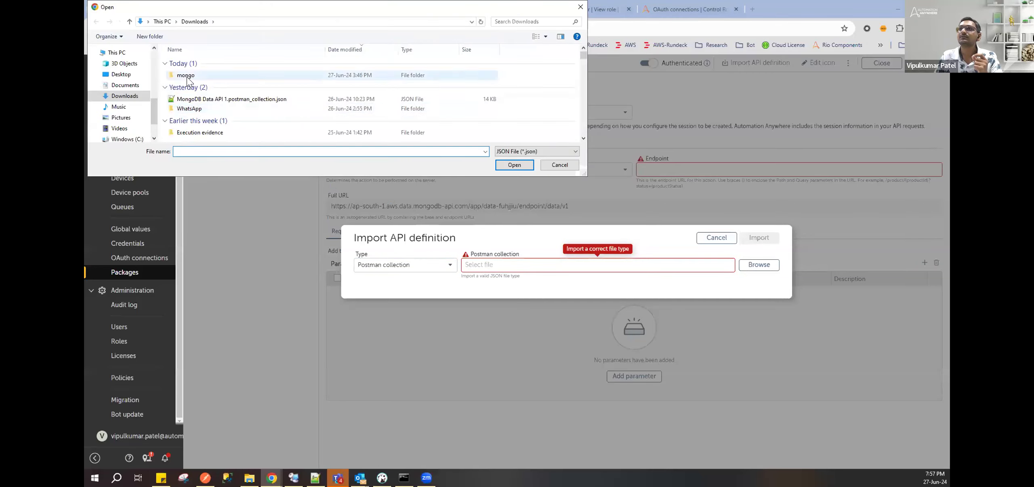
{"action": "double_click", "coordinate": [188, 75]}
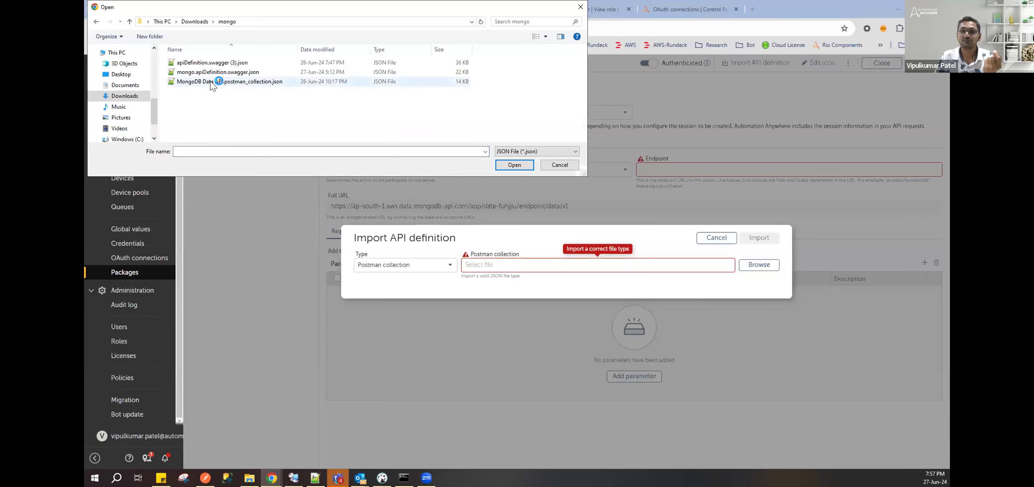
{"action": "left_click", "coordinate": [210, 82]}
{"action": "left_click", "coordinate": [514, 165]}
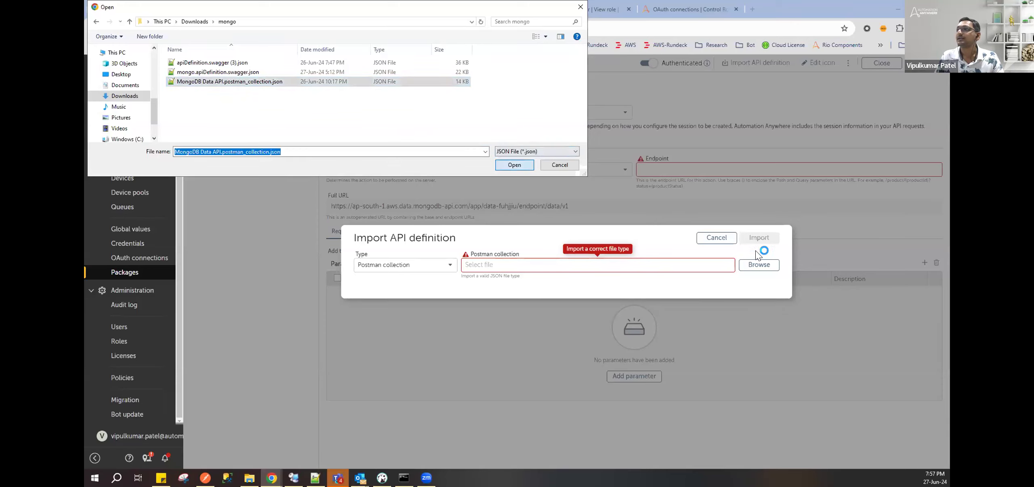
{"action": "left_click", "coordinate": [759, 238]}
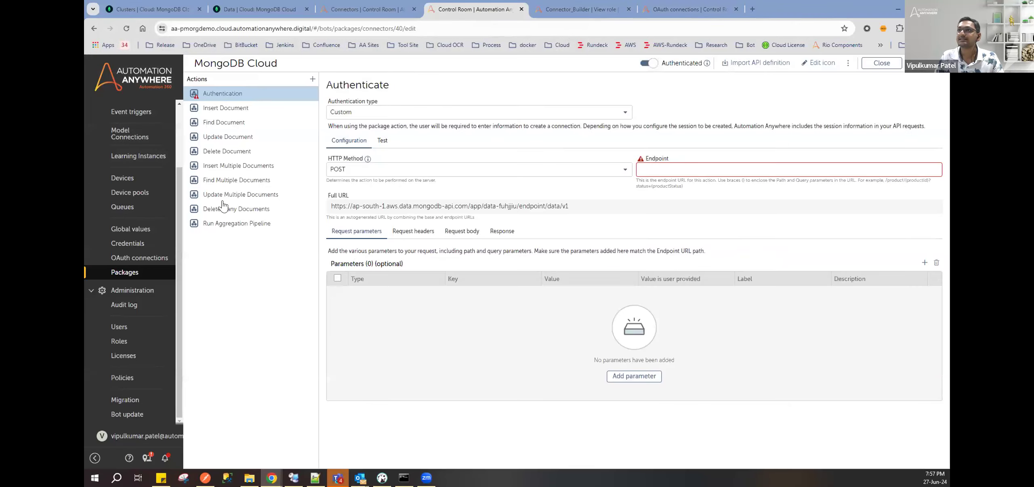
Step: Examine the request headers and request body of the Insert Multiple Documents action
{"action": "left_click", "coordinate": [229, 166]}
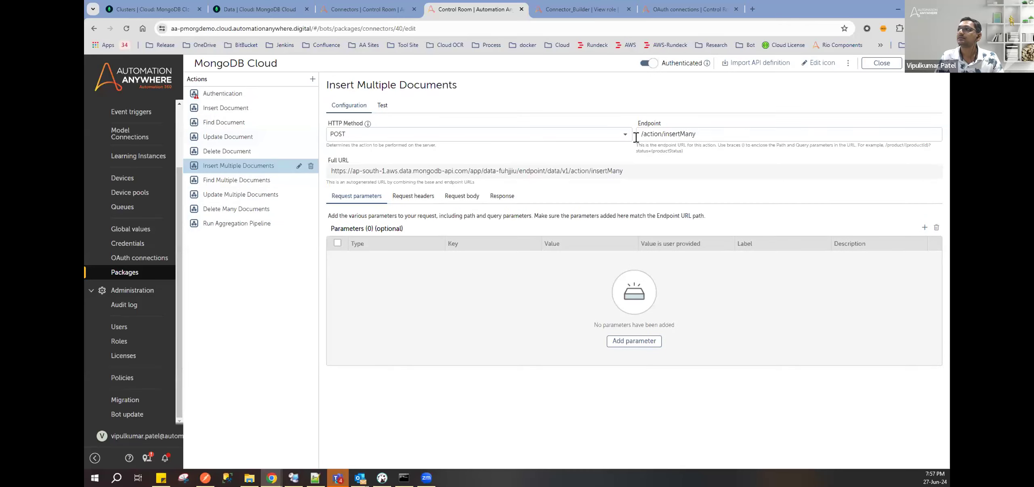
{"action": "left_click", "coordinate": [412, 196]}
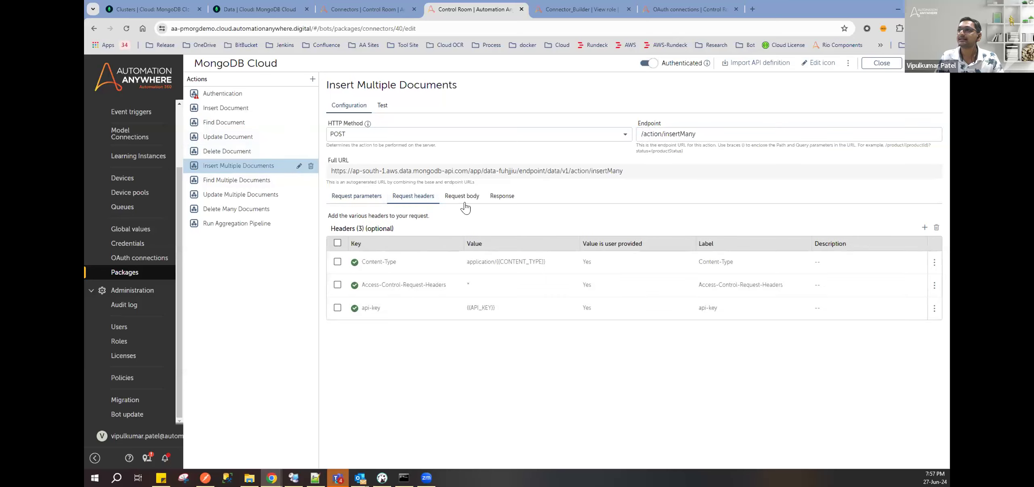
{"action": "left_click", "coordinate": [462, 196]}
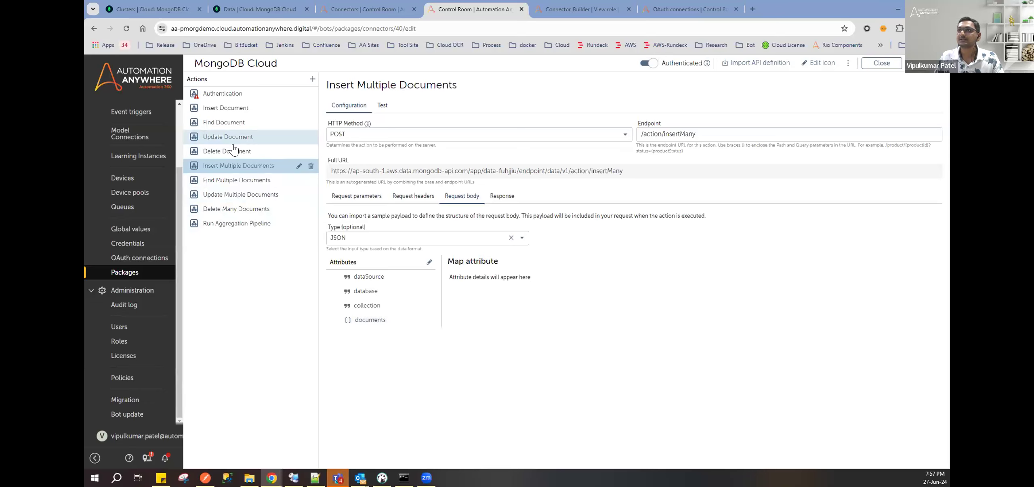
Step: Start another API definition import with the type set to Open API from URL
{"action": "left_click", "coordinate": [742, 63]}
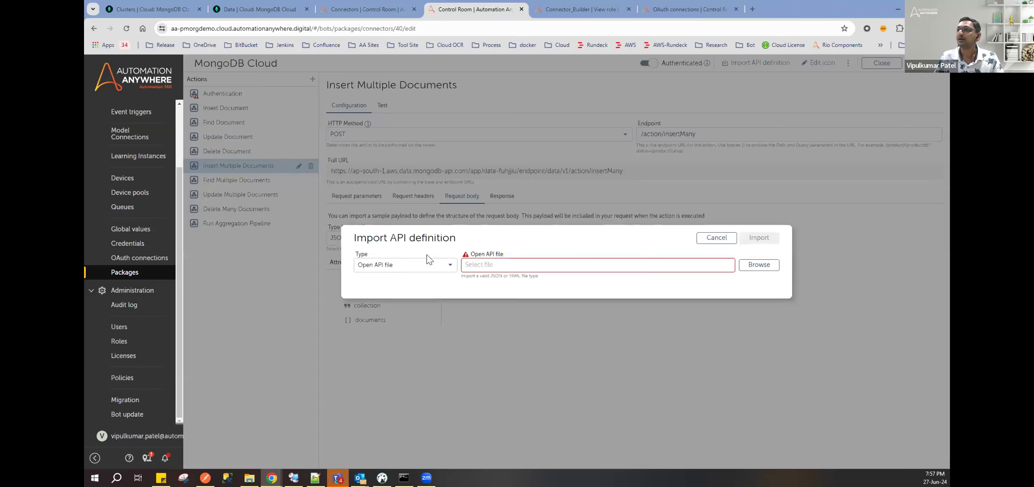
{"action": "left_click", "coordinate": [420, 269]}
{"action": "left_click", "coordinate": [403, 301]}
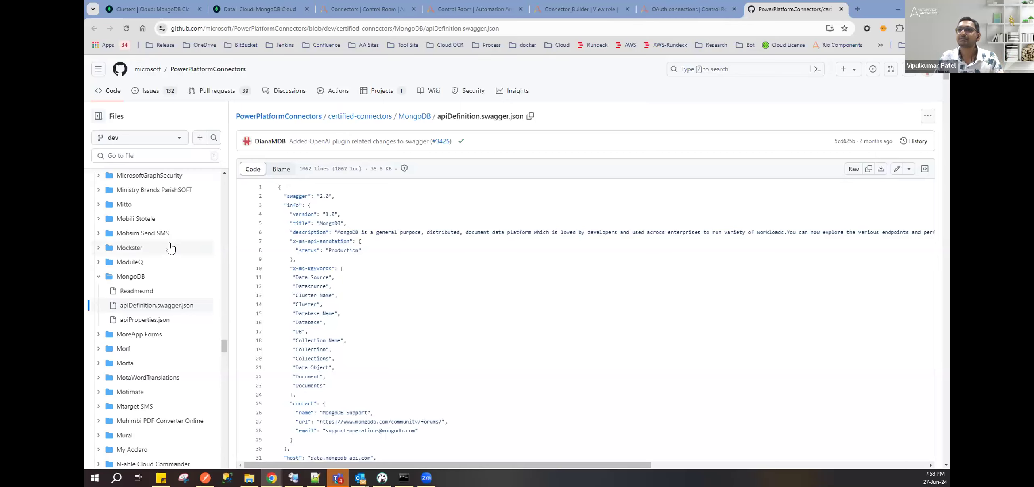
Step: Open the raw version of MongoDB's apiDefinition.swagger.json in the GitHub PowerPlatformConnectors repository and copy its URL
{"action": "scroll", "coordinate": [171, 249], "scroll_direction": "up", "scroll_amount": 2}
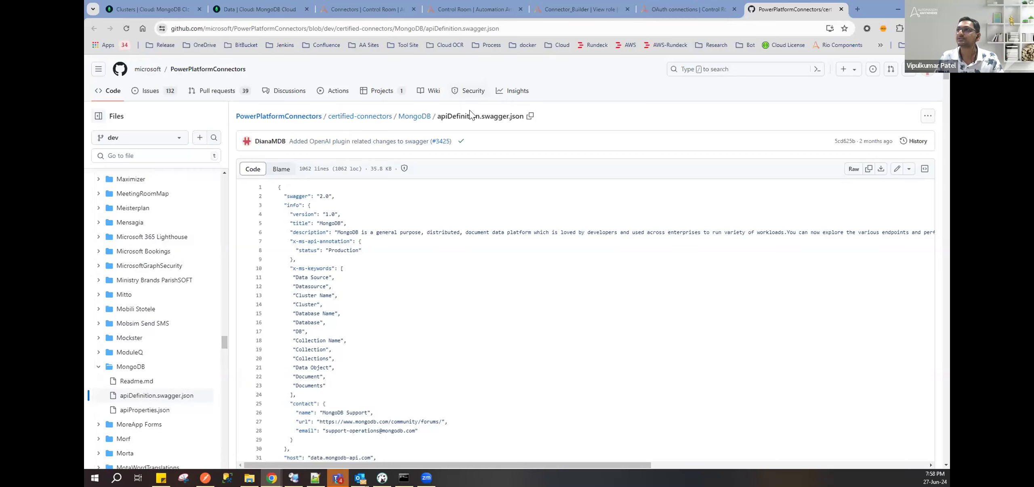
{"action": "left_click", "coordinate": [854, 169]}
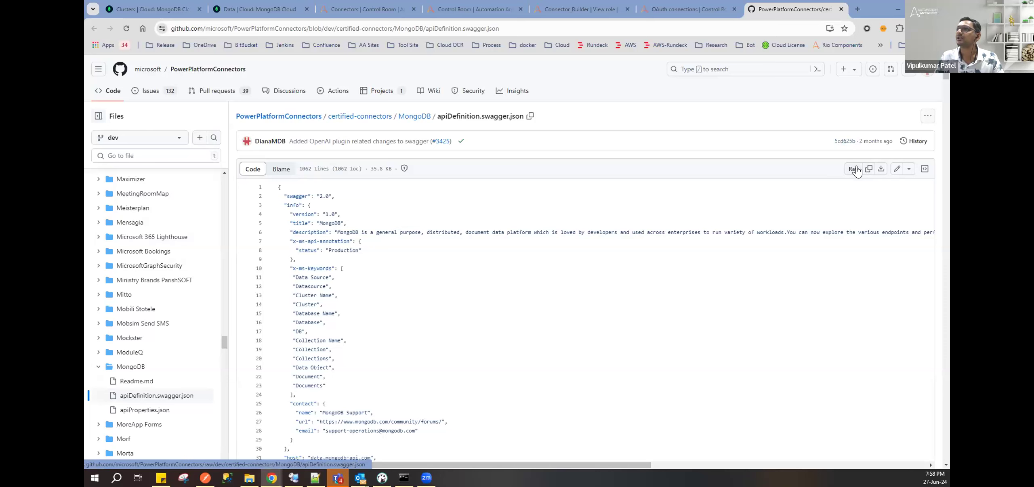
{"action": "left_click", "coordinate": [510, 27]}
{"action": "key", "text": "ctrl+c"}
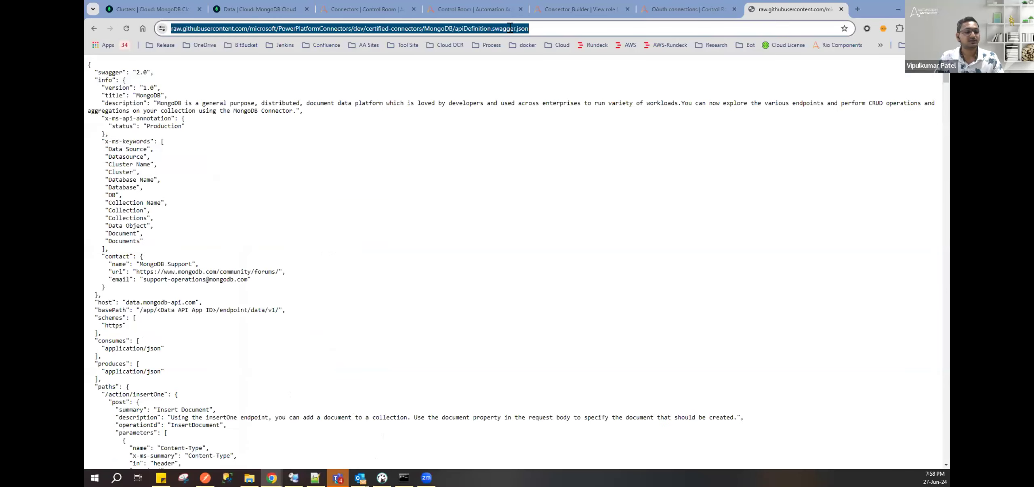
Step: Return to the connector and try to import the API definition from the copied raw GitHub URL of MongoDB's apiDefinition.swagger.json
{"action": "left_click", "coordinate": [685, 12]}
{"action": "left_click", "coordinate": [473, 9]}
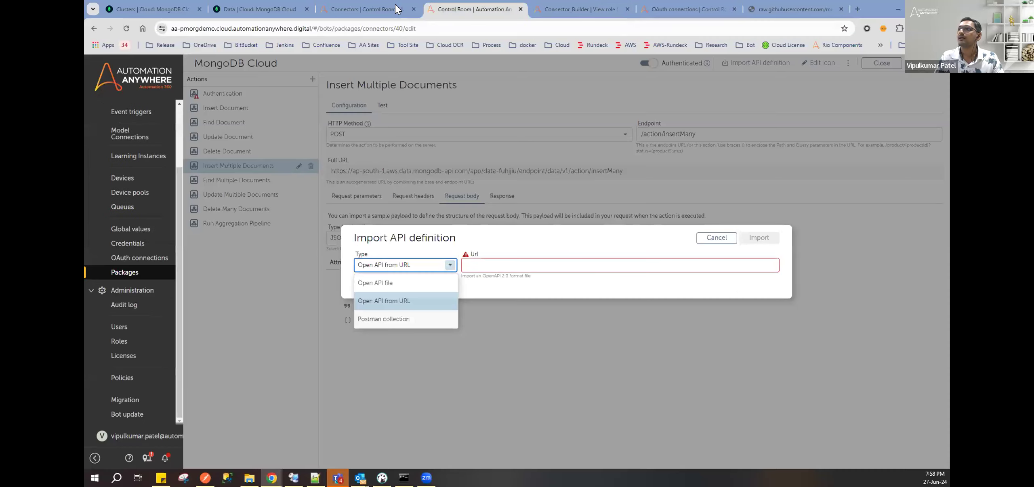
{"action": "left_click", "coordinate": [499, 265]}
{"action": "right_click", "coordinate": [499, 265]}
{"action": "left_click", "coordinate": [521, 319]}
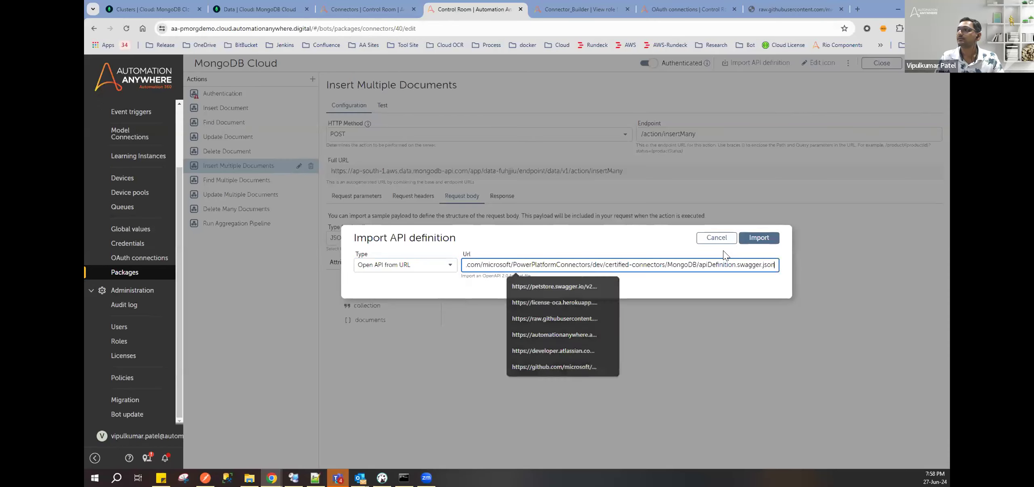
{"action": "left_click", "coordinate": [750, 239]}
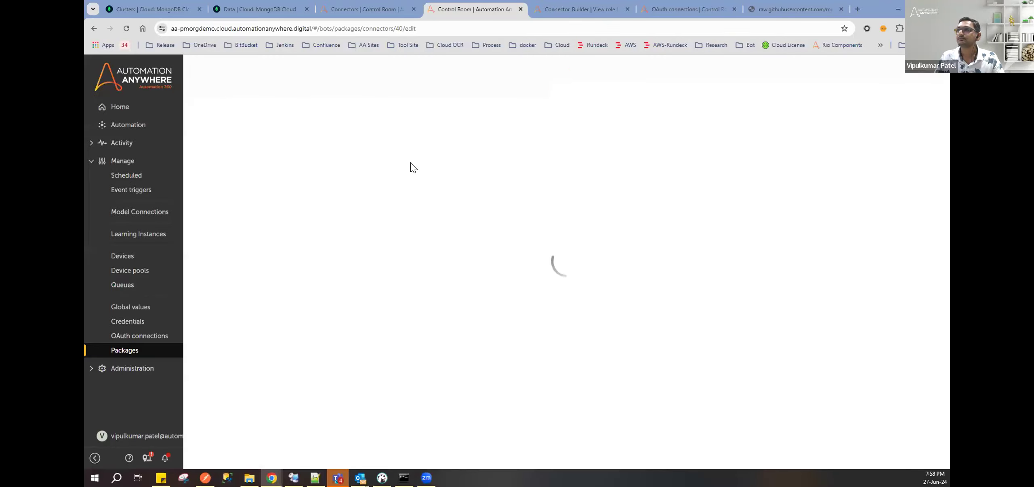
Step: Import MongoDB's apiDefinition.swagger.json into the empty connector as Open API from URL, using the copied raw GitHub address
{"action": "left_click", "coordinate": [759, 63]}
{"action": "left_click", "coordinate": [417, 266]}
{"action": "left_click", "coordinate": [397, 300]}
{"action": "left_click", "coordinate": [510, 263]}
{"action": "key", "text": "ctrl+v"}
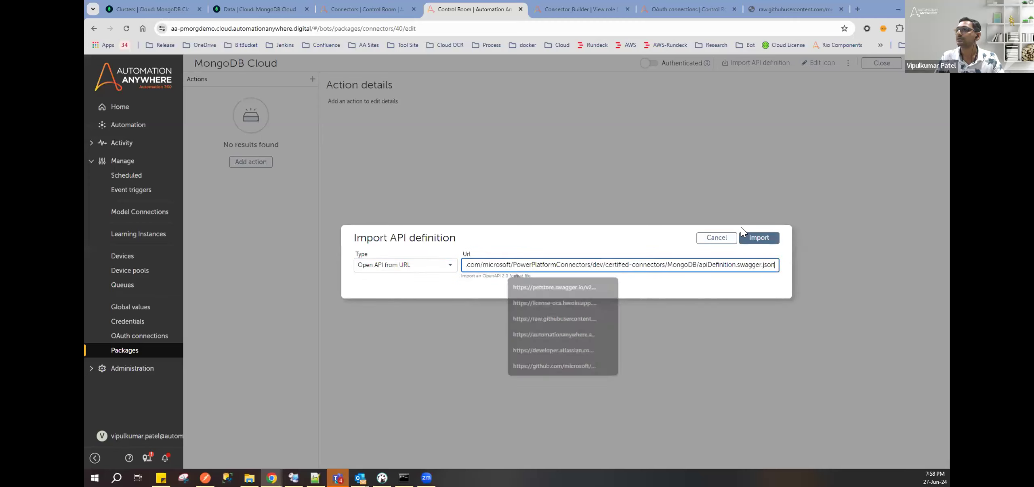
{"action": "left_click", "coordinate": [751, 236]}
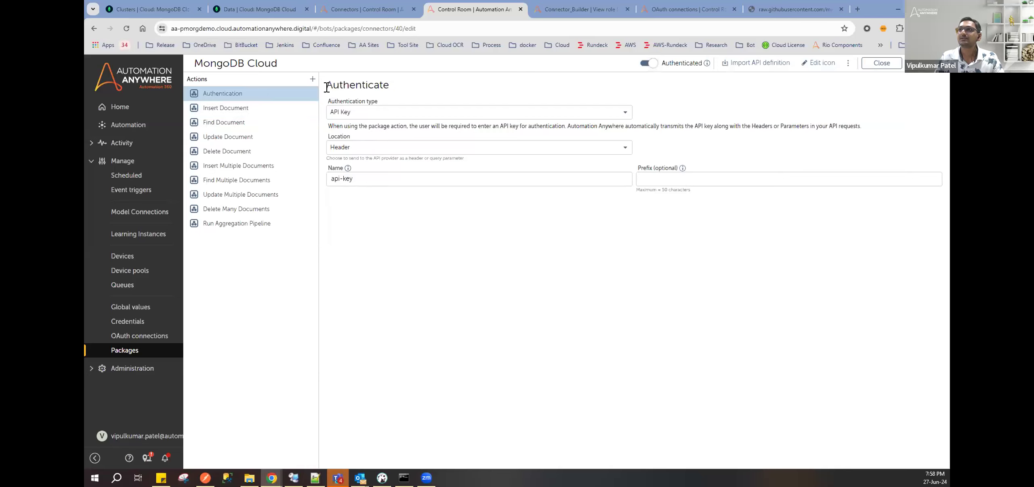
Step: Examine the imported authentication settings and the Insert Document action's configuration
{"action": "left_click_drag", "start_coordinate": [324, 85], "coordinate": [390, 87]}
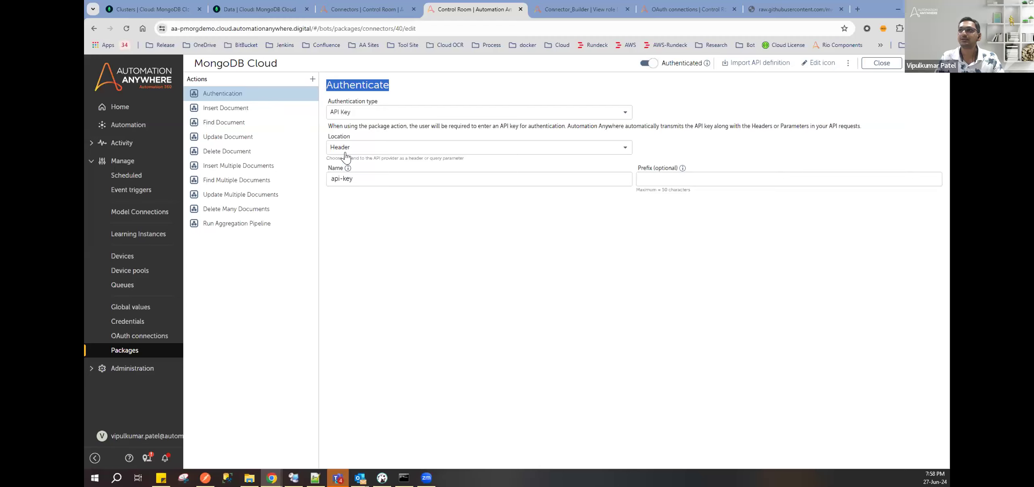
{"action": "left_click_drag", "start_coordinate": [328, 169], "coordinate": [378, 168]}
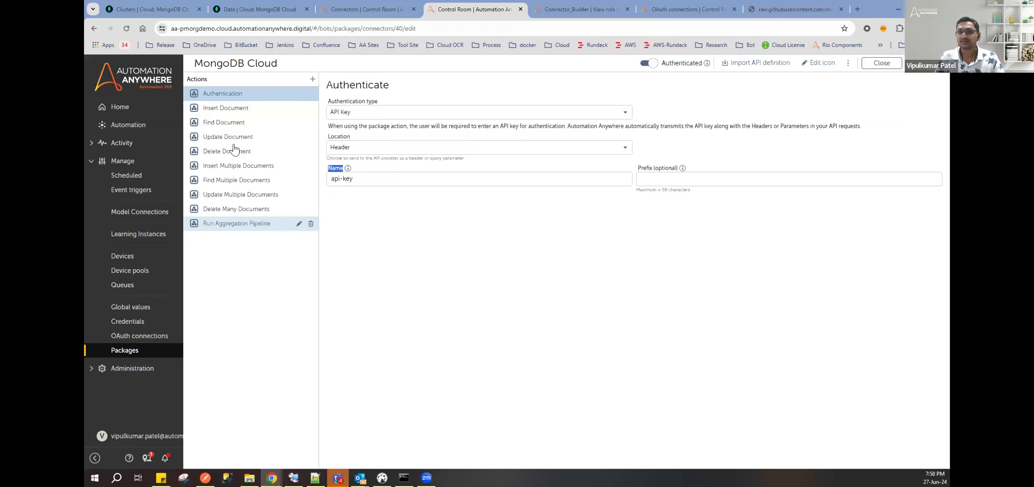
{"action": "left_click", "coordinate": [234, 109]}
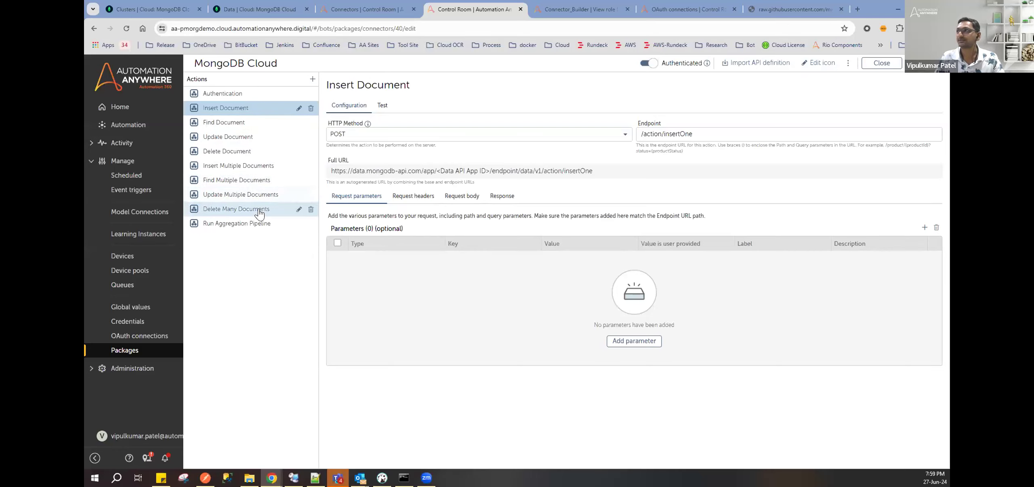
Step: Import another API definition as an Open API file, using a swagger JSON file from the mongo folder in Downloads
{"action": "left_click", "coordinate": [756, 63]}
{"action": "left_click", "coordinate": [428, 264]}
{"action": "left_click", "coordinate": [531, 265]}
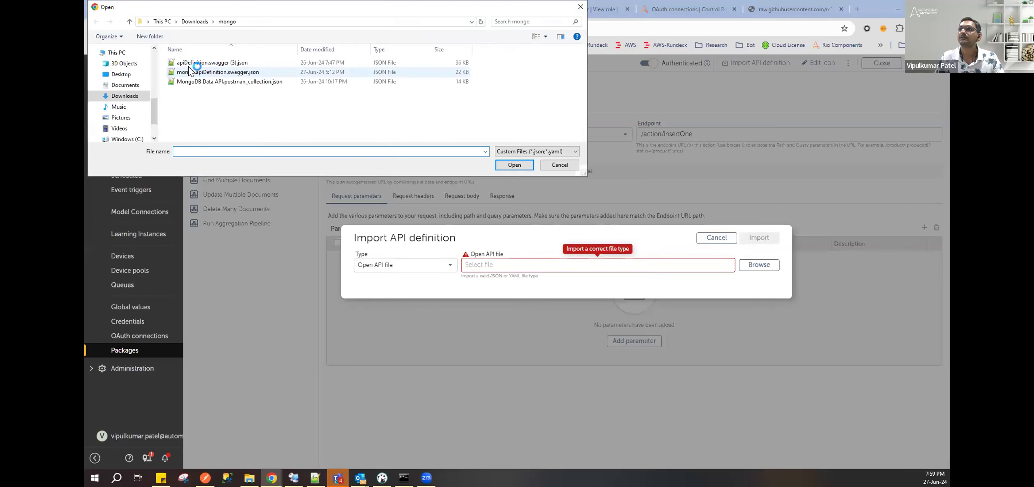
{"action": "double_click", "coordinate": [189, 67]}
{"action": "left_click", "coordinate": [758, 237]}
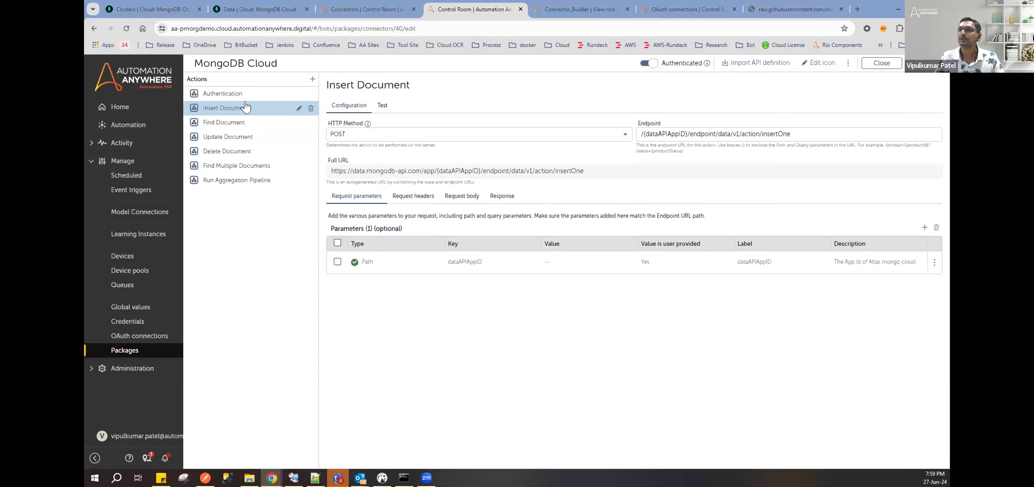
Step: Open the Authentication action and set the connector's icon to mongodb-svgrepo-com.svg from the mongo folder
{"action": "left_click", "coordinate": [243, 94]}
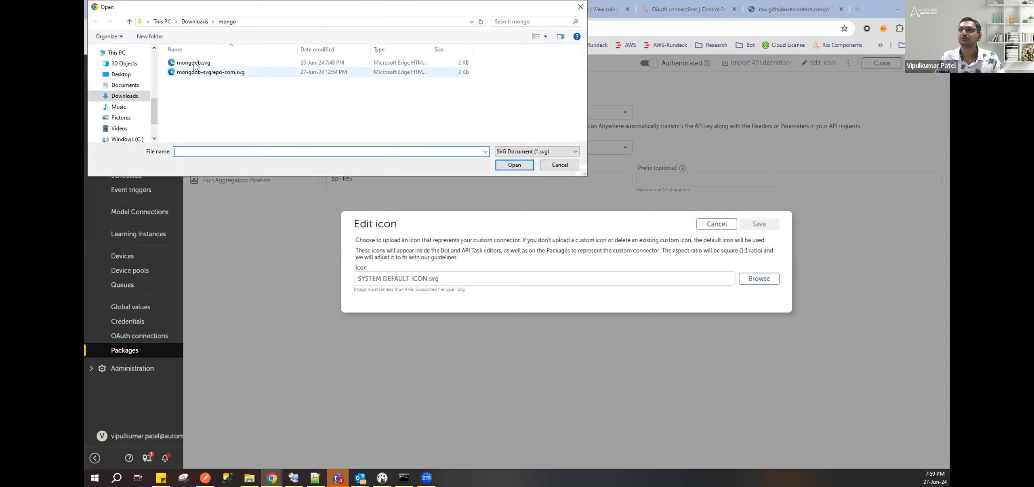
{"action": "left_click", "coordinate": [225, 74]}
{"action": "double_click", "coordinate": [226, 73]}
{"action": "left_click", "coordinate": [759, 223]}
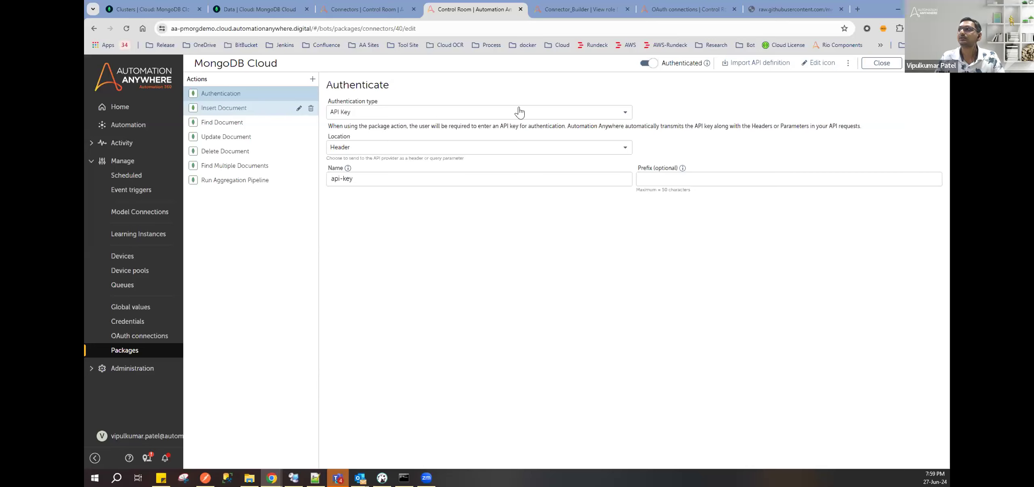
Step: Check the size limit and supported file type in the connector's icon settings, leaving the icon as it is
{"action": "left_click", "coordinate": [820, 63]}
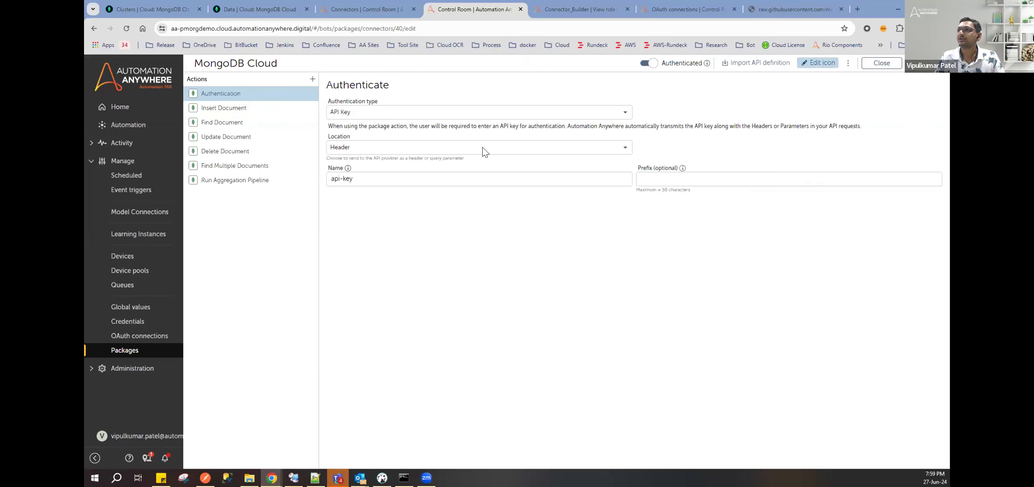
{"action": "mouse_move", "coordinate": [468, 291]}
{"action": "left_mouse_down"}
{"action": "mouse_move", "coordinate": [409, 290]}
{"action": "mouse_move", "coordinate": [465, 289]}
{"action": "left_mouse_up"}
{"action": "double_click", "coordinate": [409, 290]}
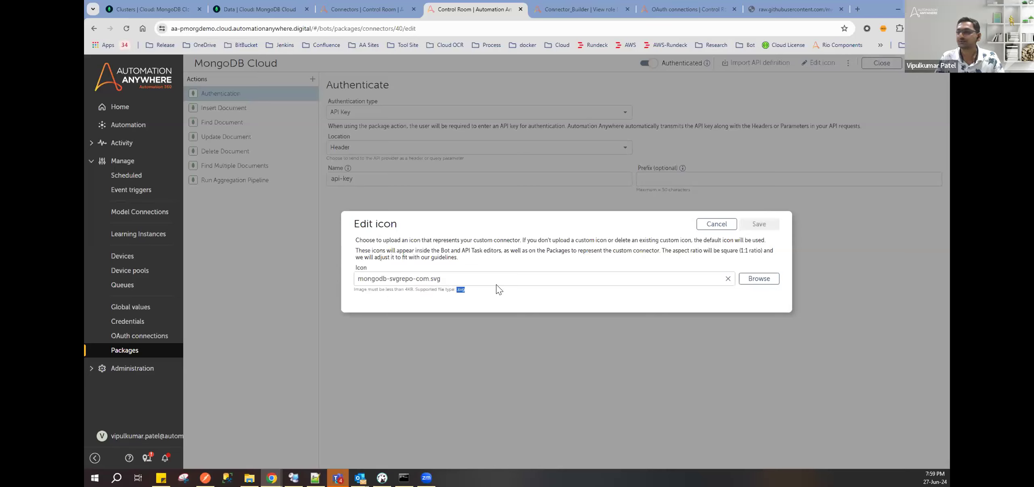
{"action": "left_click", "coordinate": [713, 225]}
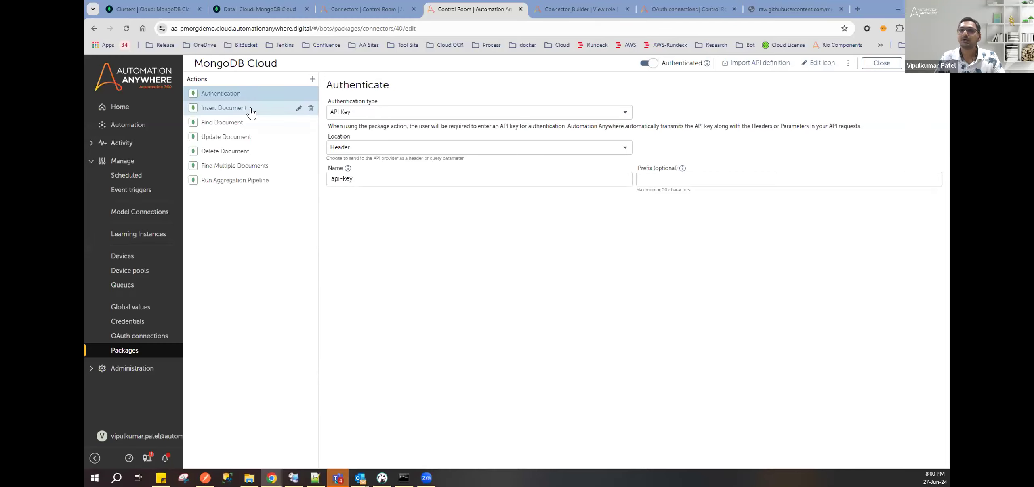
Step: Examine the Insert Document action's available HTTP methods, endpoint and full URL
{"action": "left_click", "coordinate": [250, 109]}
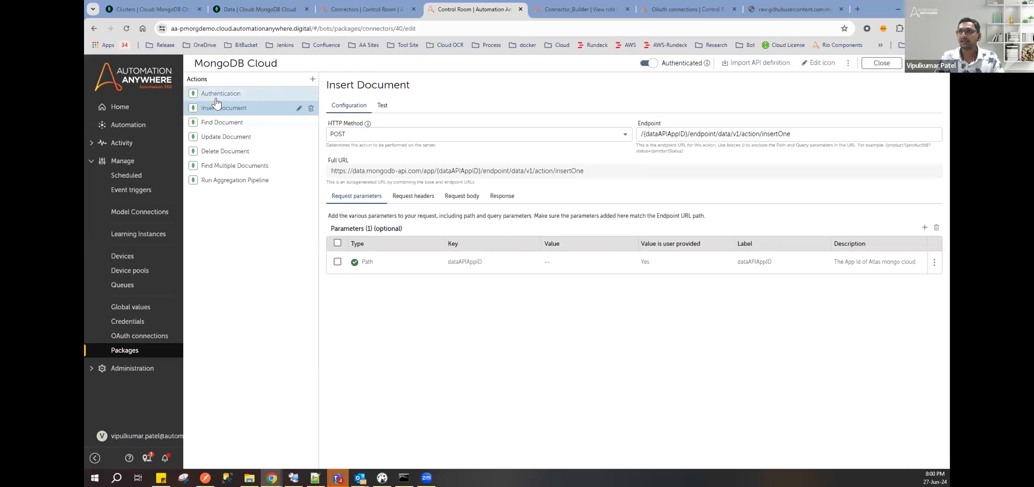
{"action": "left_click", "coordinate": [381, 137]}
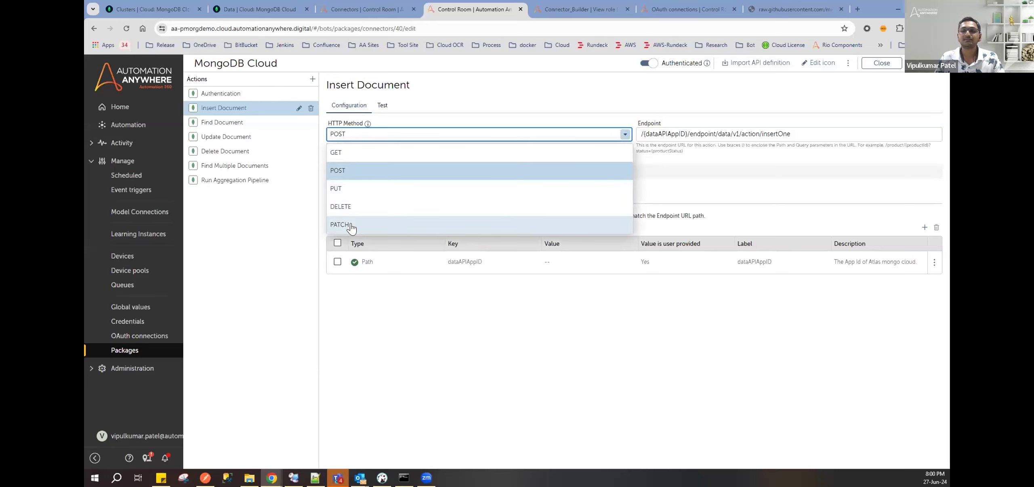
{"action": "left_click", "coordinate": [702, 171]}
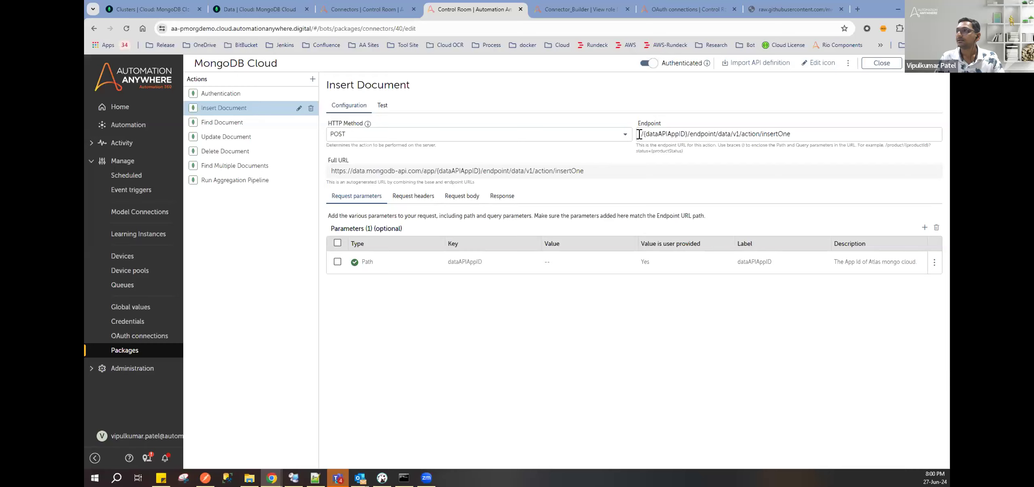
{"action": "triple_click", "coordinate": [783, 127]}
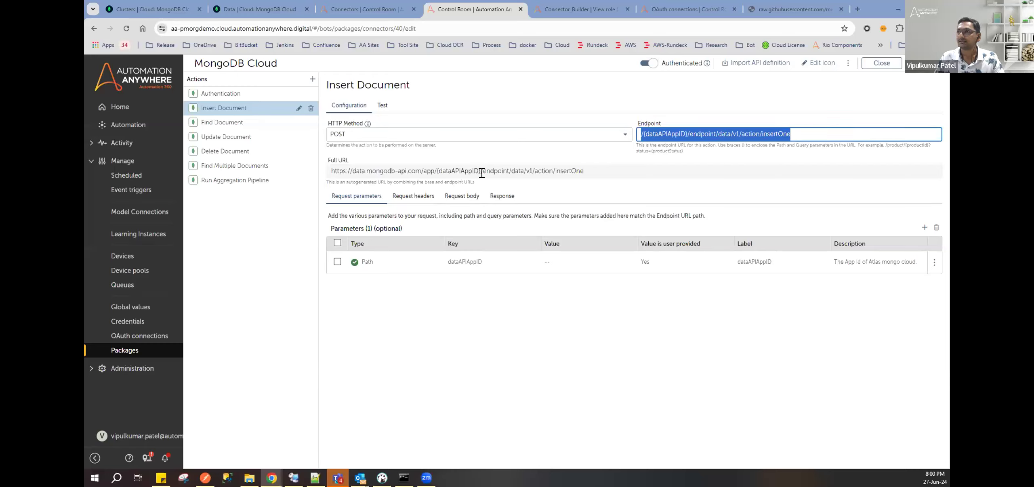
{"action": "left_click_drag", "start_coordinate": [593, 167], "coordinate": [326, 170]}
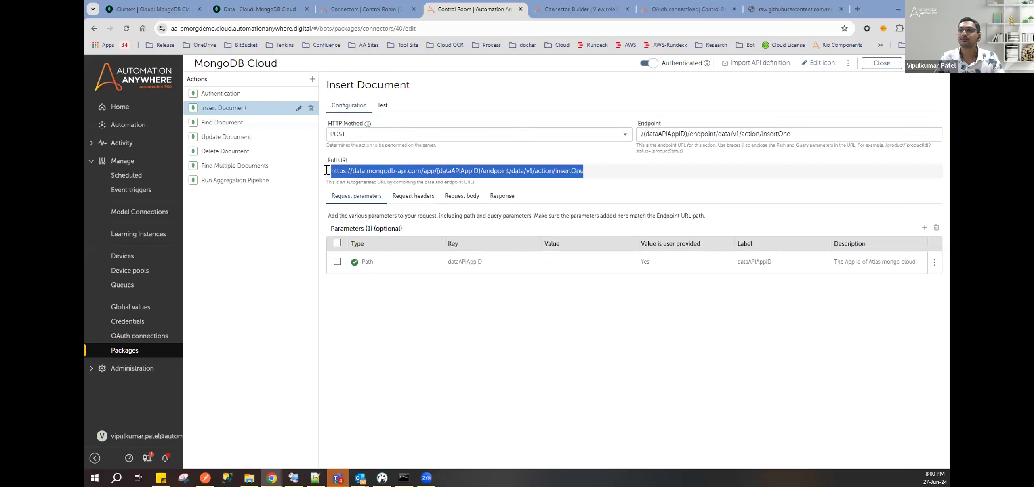
{"action": "left_click", "coordinate": [328, 170]}
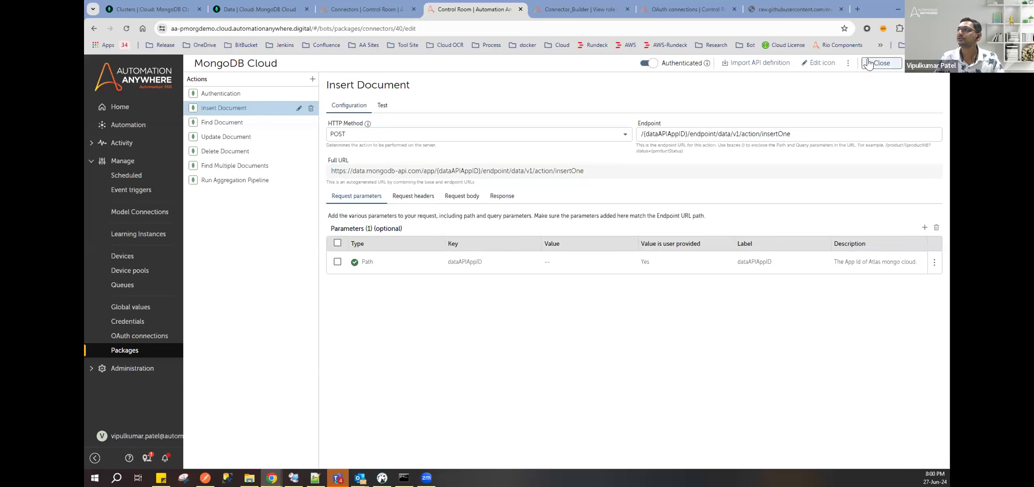
Step: Open the connector's details to examine its base URL, and close them without saving
{"action": "left_click", "coordinate": [847, 64]}
{"action": "left_click", "coordinate": [832, 81]}
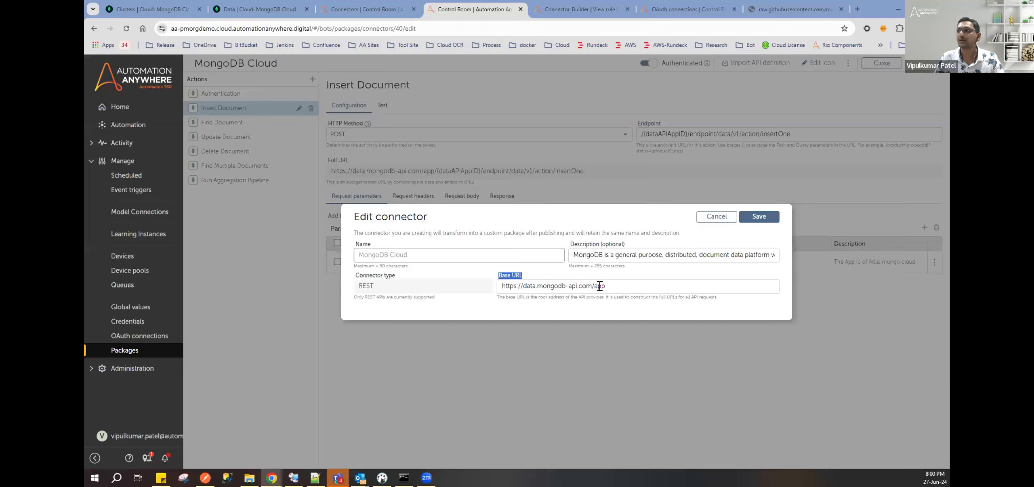
{"action": "left_click_drag", "start_coordinate": [619, 286], "coordinate": [488, 288]}
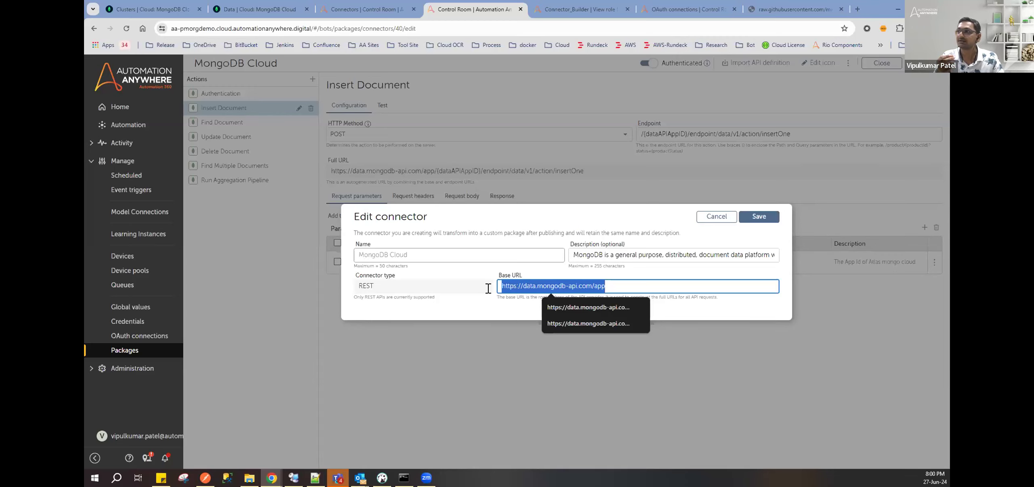
{"action": "left_click", "coordinate": [614, 286]}
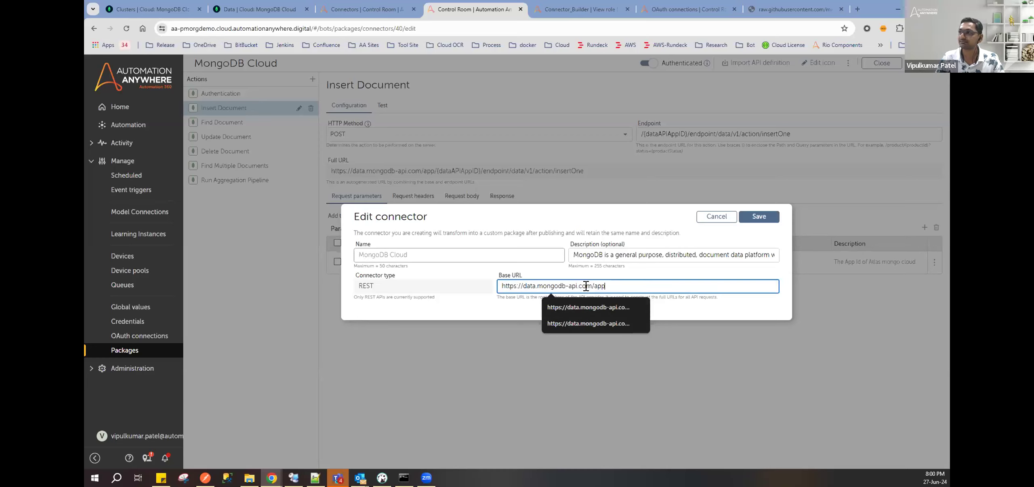
{"action": "left_click_drag", "start_coordinate": [605, 286], "coordinate": [491, 291]}
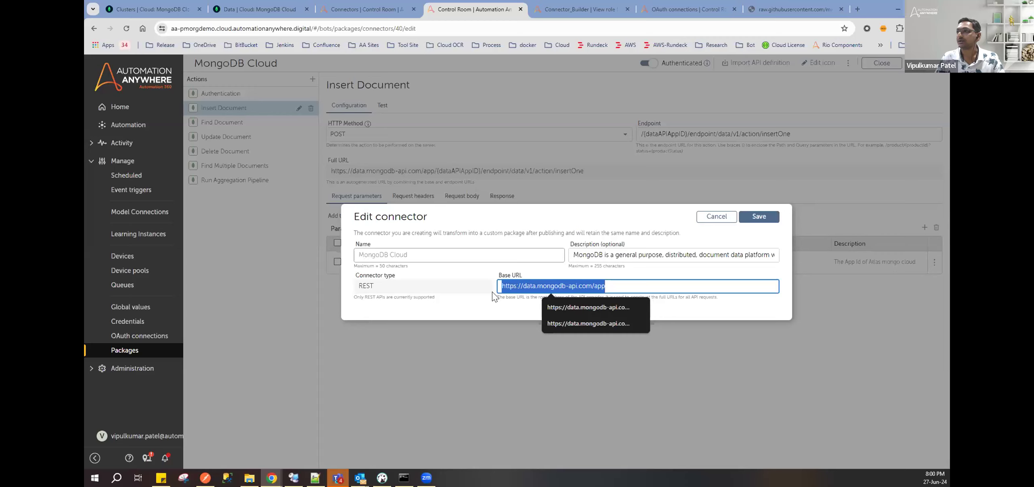
{"action": "left_click", "coordinate": [492, 298]}
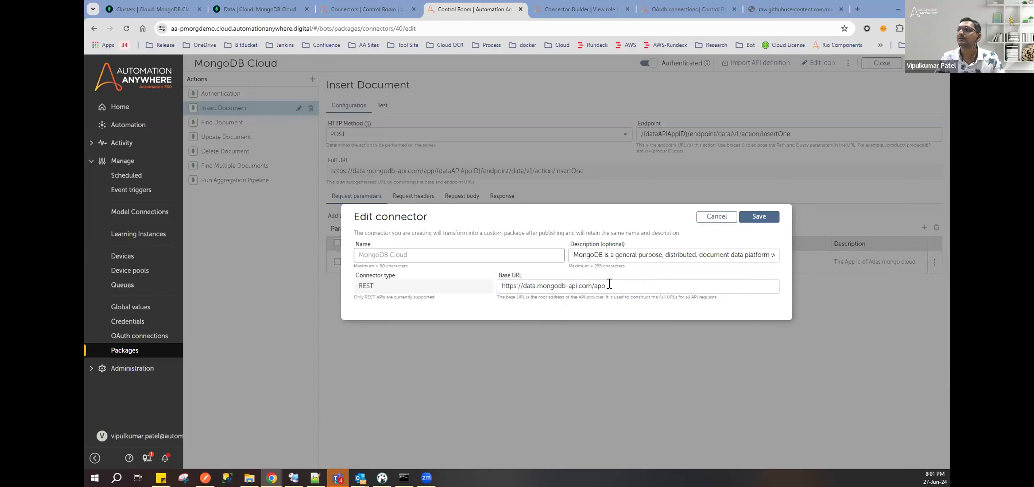
{"action": "left_click_drag", "start_coordinate": [604, 286], "coordinate": [493, 284]}
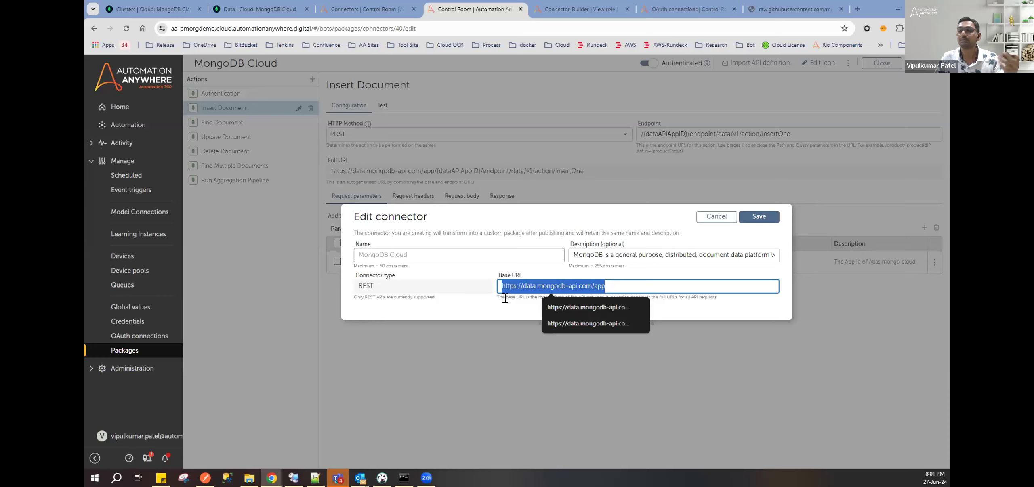
{"action": "left_click", "coordinate": [505, 298]}
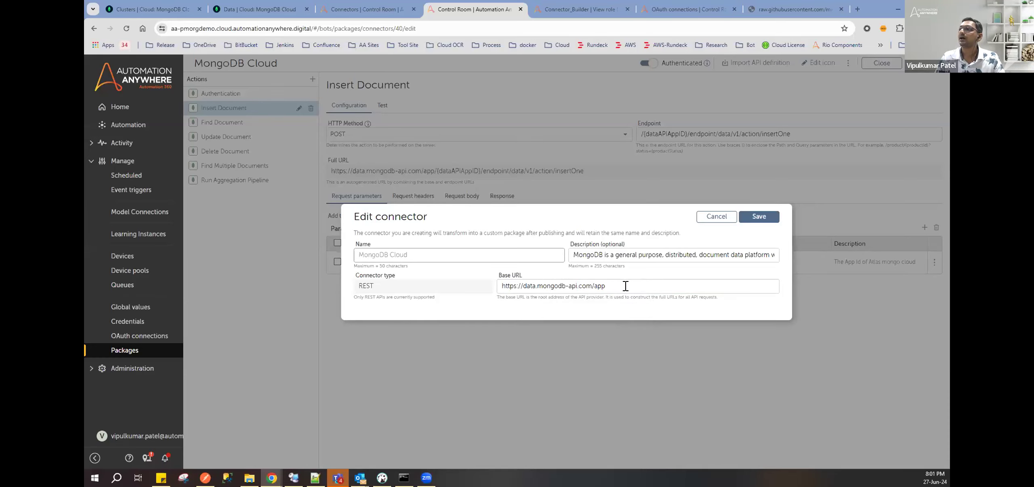
{"action": "left_click_drag", "start_coordinate": [623, 286], "coordinate": [482, 288]}
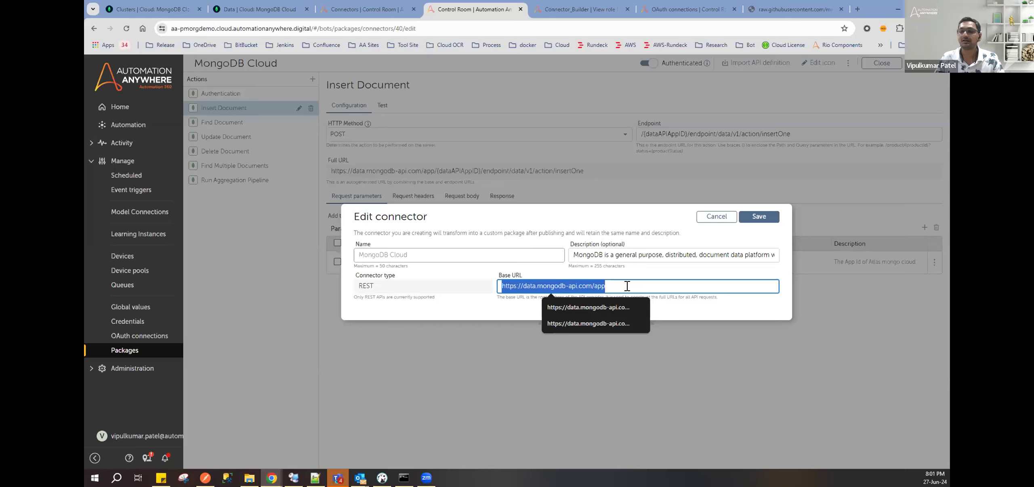
{"action": "left_click", "coordinate": [627, 286]}
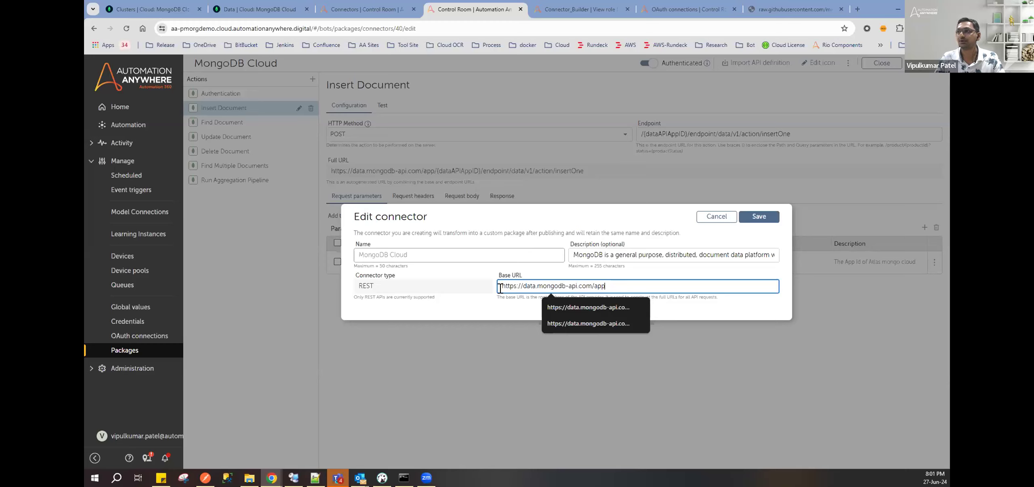
{"action": "left_click_drag", "start_coordinate": [500, 286], "coordinate": [663, 286]}
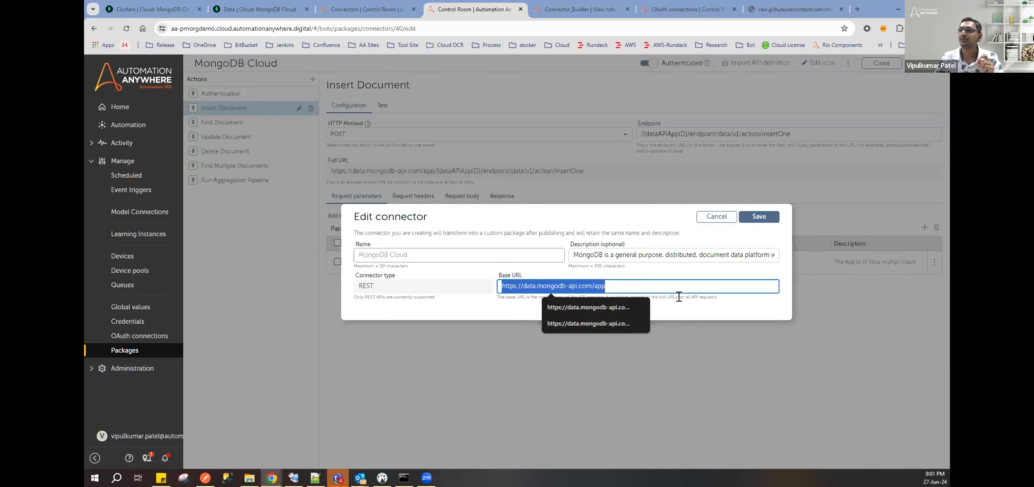
{"action": "left_click", "coordinate": [527, 285]}
{"action": "triple_click", "coordinate": [509, 272]}
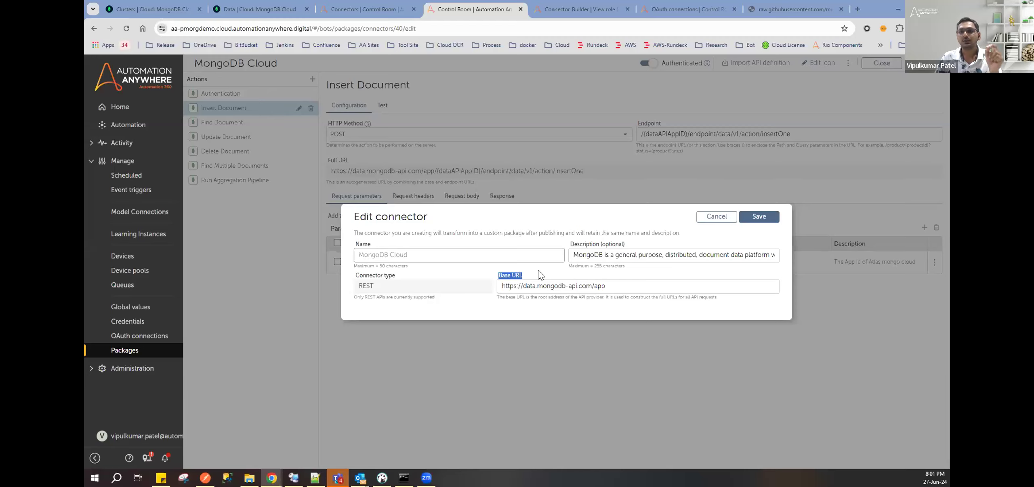
{"action": "left_click", "coordinate": [715, 217]}
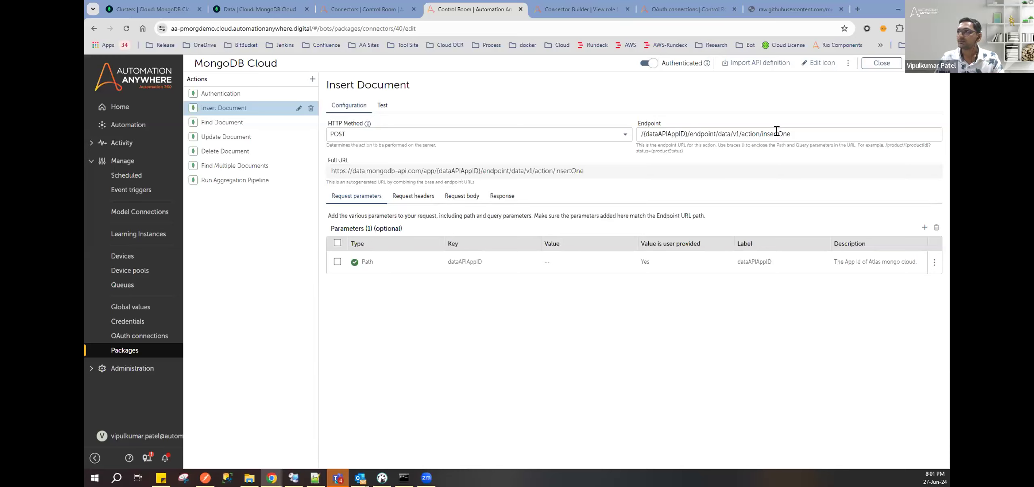
Step: Review the endpoint path of the Insert Document action
{"action": "left_click_drag", "start_coordinate": [806, 131], "coordinate": [581, 145]}
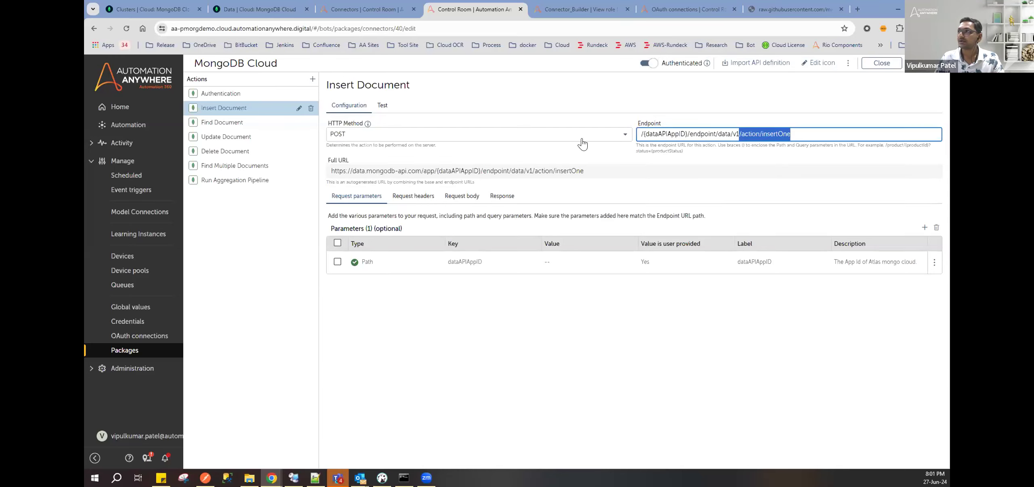
{"action": "left_click", "coordinate": [713, 135]}
{"action": "left_click_drag", "start_coordinate": [801, 132], "coordinate": [642, 133]}
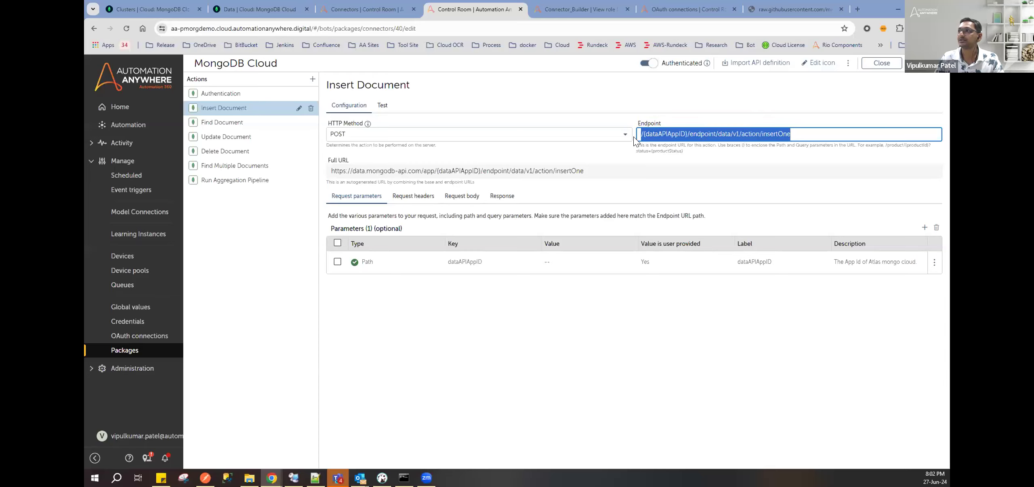
Step: Examine the operation name in the Insert Document endpoint and the example path given in the field's help text
{"action": "double_click", "coordinate": [771, 132]}
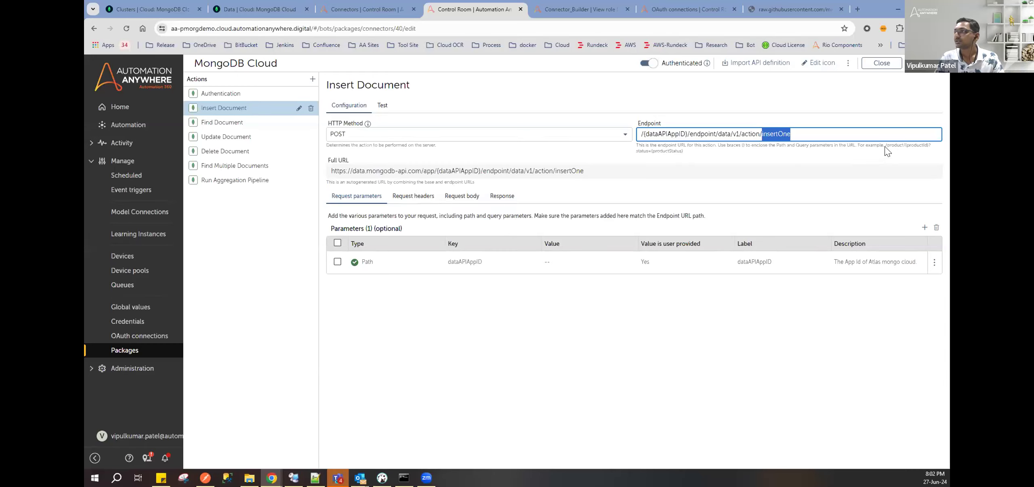
{"action": "left_click_drag", "start_coordinate": [885, 143], "coordinate": [884, 148]}
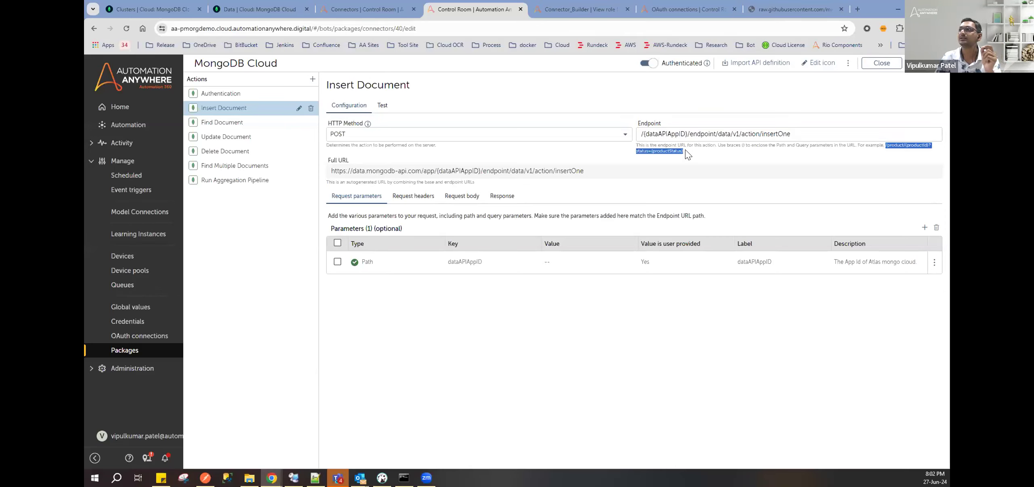
{"action": "left_click", "coordinate": [650, 152]}
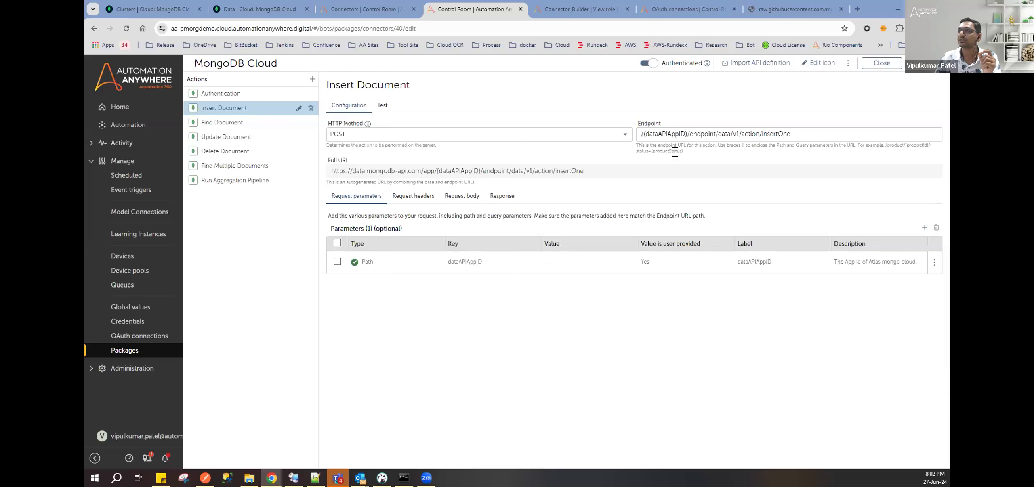
{"action": "left_click", "coordinate": [890, 140]}
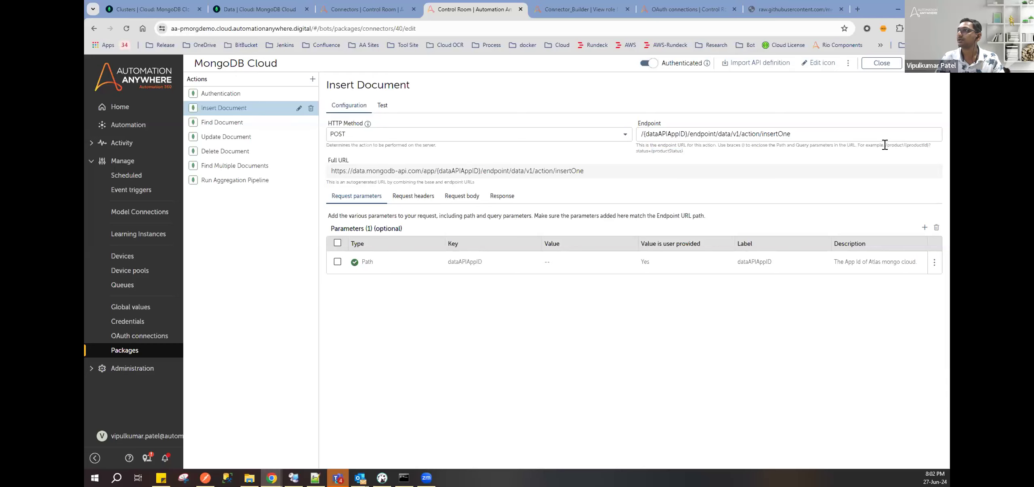
Step: Replace the Insert Document endpoint with the example path /product/{productId}?status={productStatus}
{"action": "left_click_drag", "start_coordinate": [886, 152], "coordinate": [867, 152]}
{"action": "key", "text": "ctrl+c"}
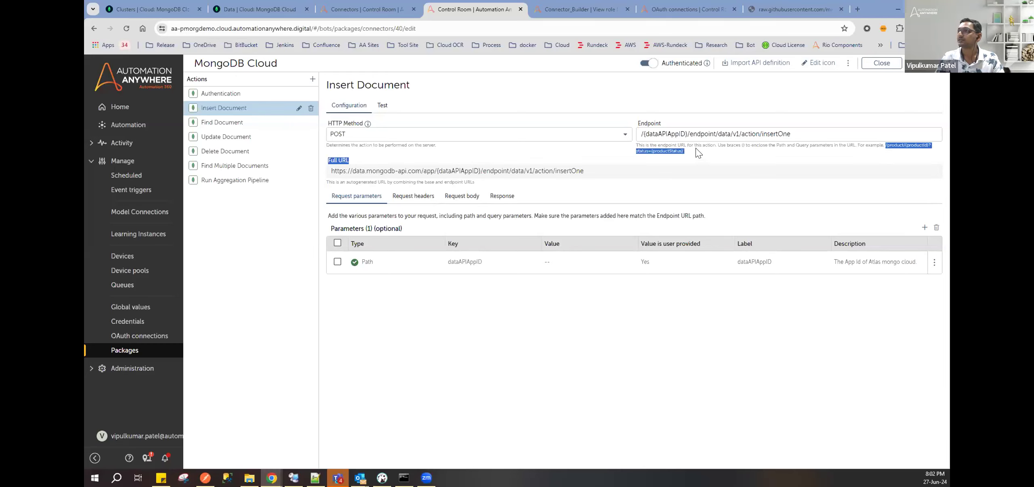
{"action": "triple_click", "coordinate": [799, 130]}
{"action": "key", "text": "ctrl+v"}
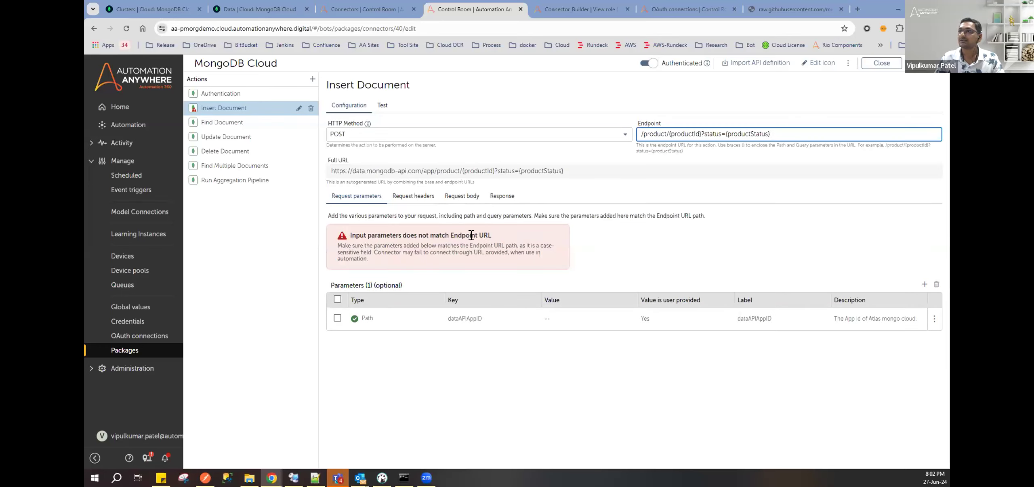
Step: Check the example path's placeholders against the listed request parameters, and undo the endpoint replacement
{"action": "triple_click", "coordinate": [471, 235]}
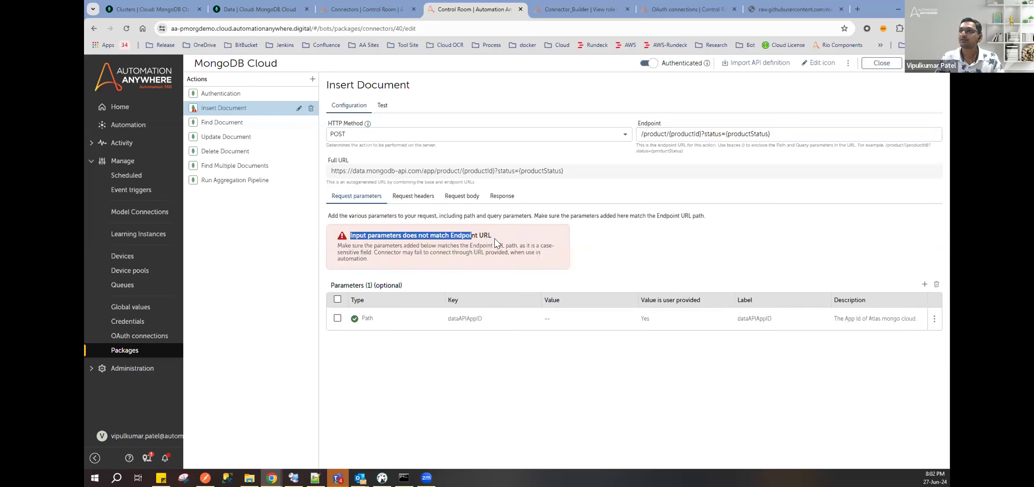
{"action": "left_click", "coordinate": [677, 133]}
{"action": "double_click", "coordinate": [679, 133]}
{"action": "double_click", "coordinate": [748, 133]}
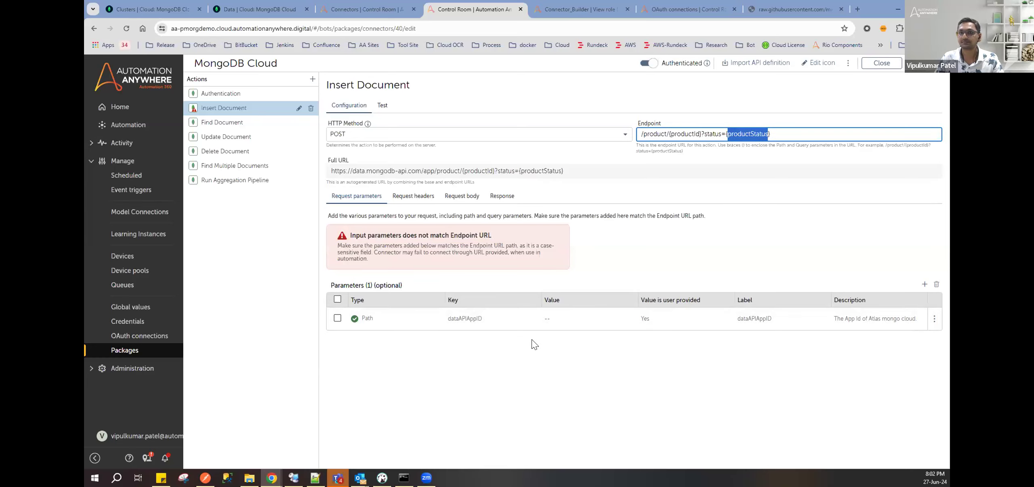
{"action": "left_click", "coordinate": [792, 134]}
{"action": "key", "text": "ctrl+z"}
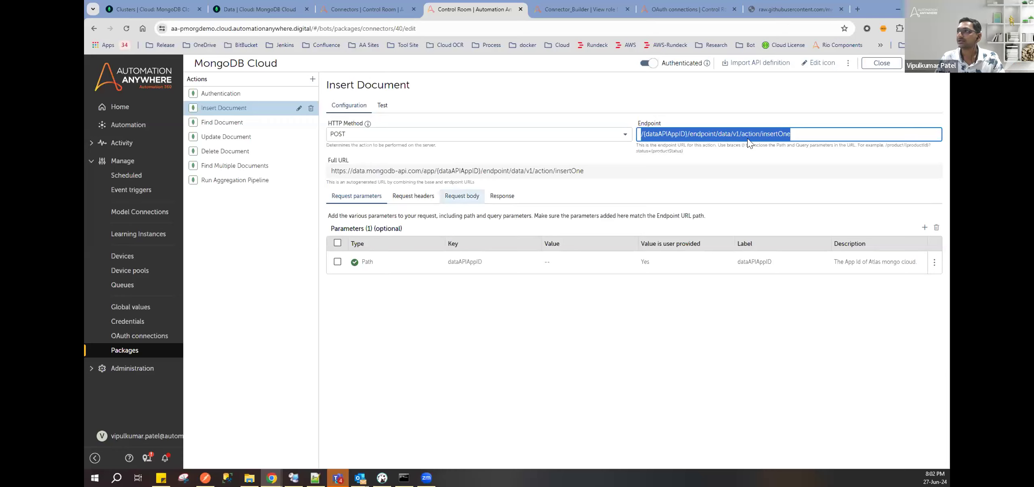
Step: Open a new request parameter for Insert Document and examine its type options, key and hard-coded value fields
{"action": "double_click", "coordinate": [774, 133]}
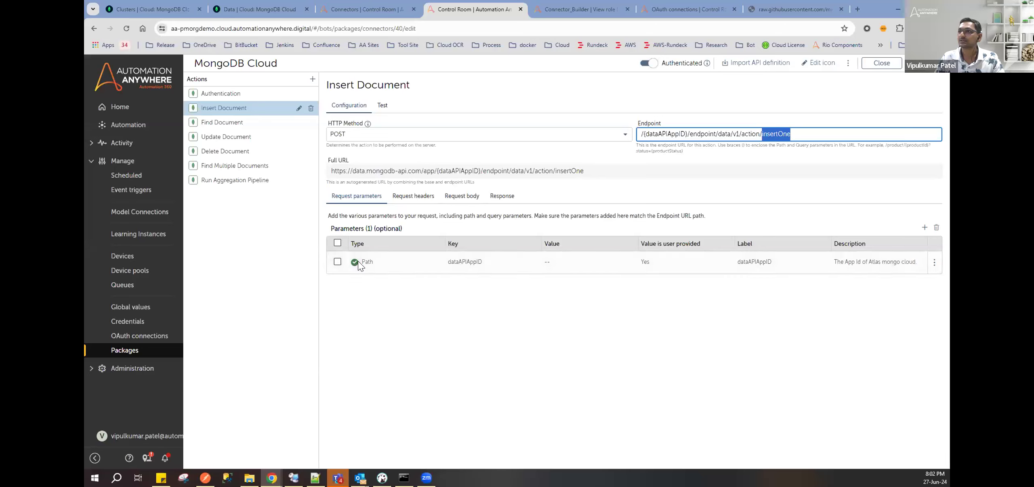
{"action": "double_click", "coordinate": [474, 263]}
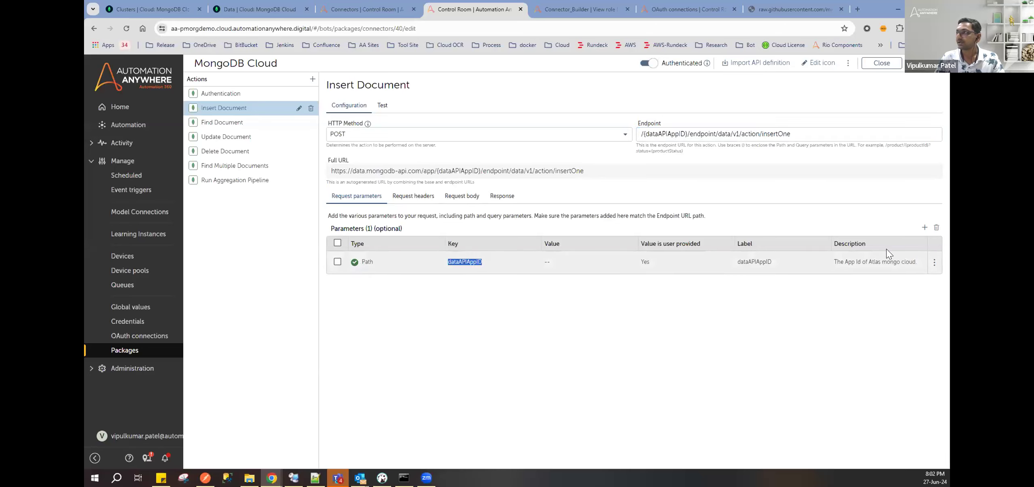
{"action": "left_click", "coordinate": [925, 227]}
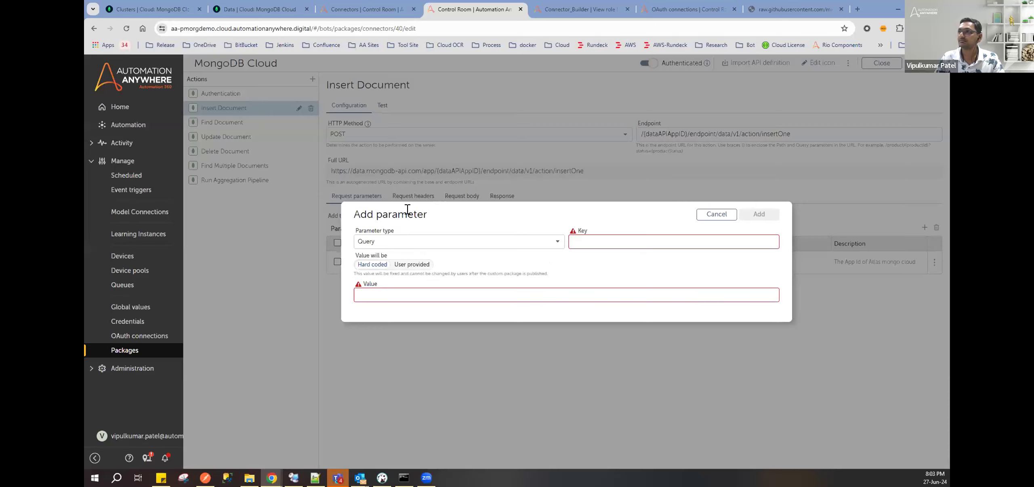
{"action": "left_click", "coordinate": [375, 245]}
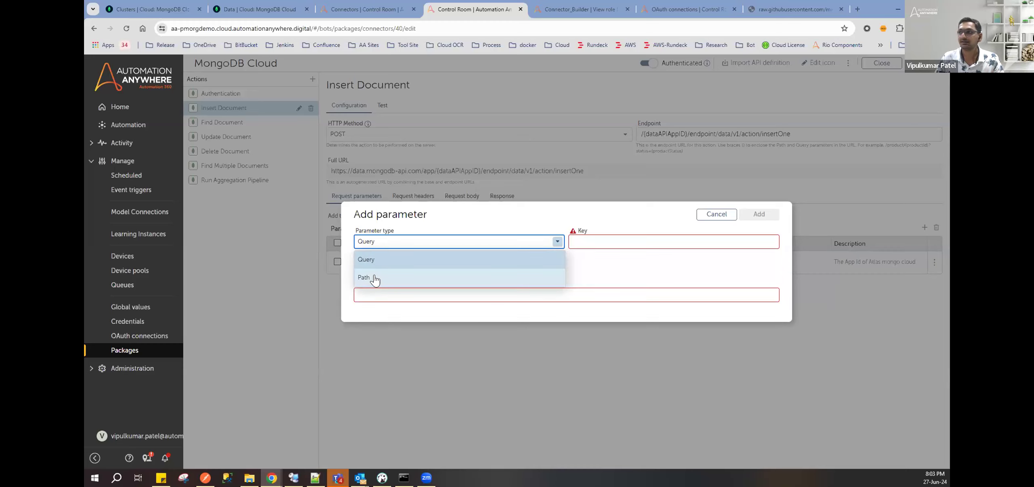
{"action": "left_click", "coordinate": [599, 240]}
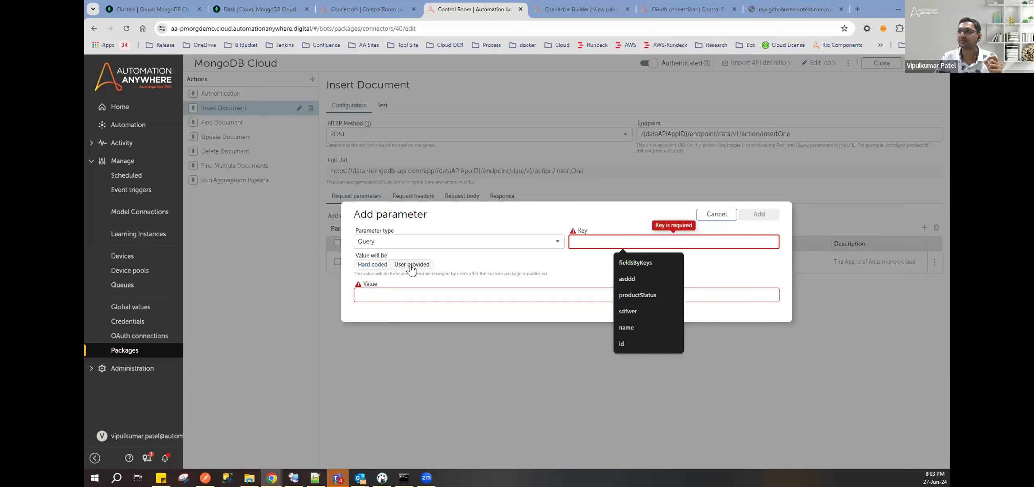
{"action": "left_click", "coordinate": [386, 290]}
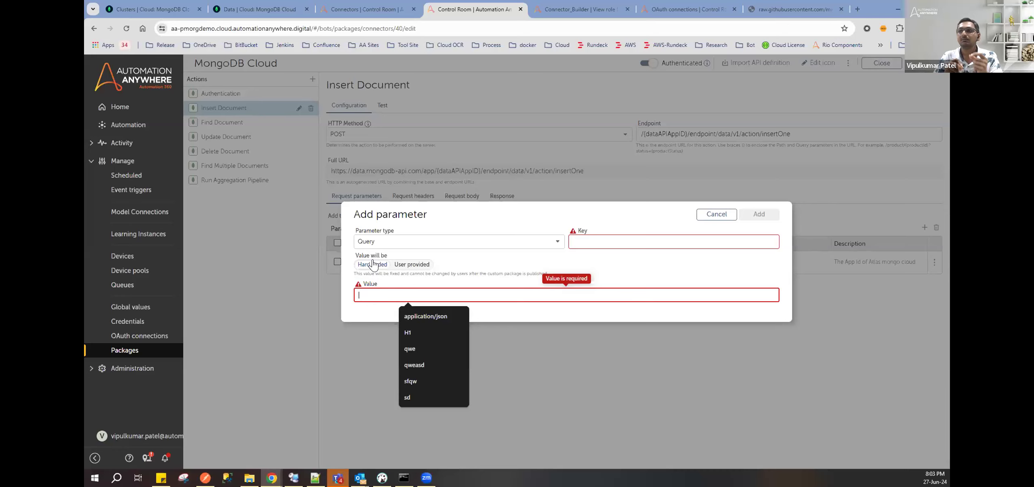
Step: Switch the new parameter to a user-provided value to examine its mandatory, value, label and description fields, and discard it
{"action": "left_click", "coordinate": [402, 265]}
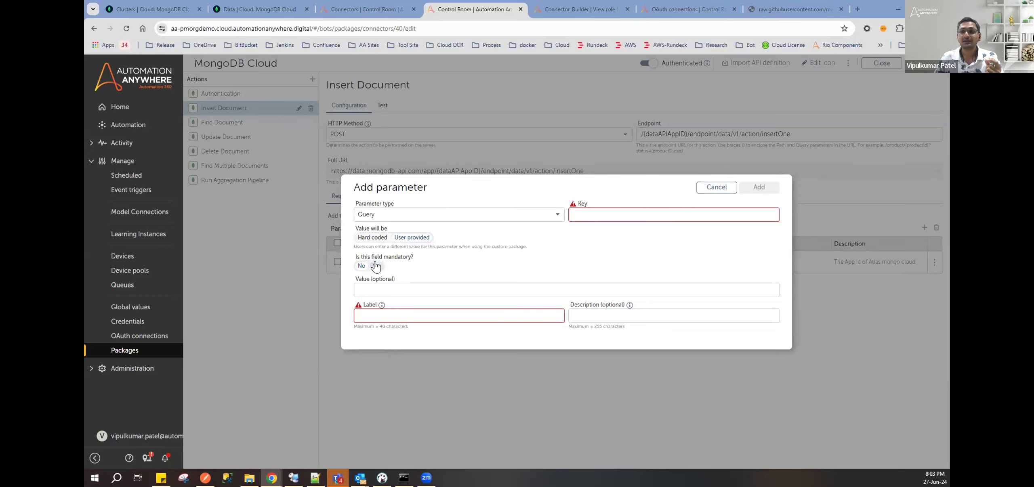
{"action": "left_click", "coordinate": [384, 216]}
{"action": "left_click", "coordinate": [388, 251]}
{"action": "left_click", "coordinate": [389, 225]}
{"action": "left_click", "coordinate": [375, 241]}
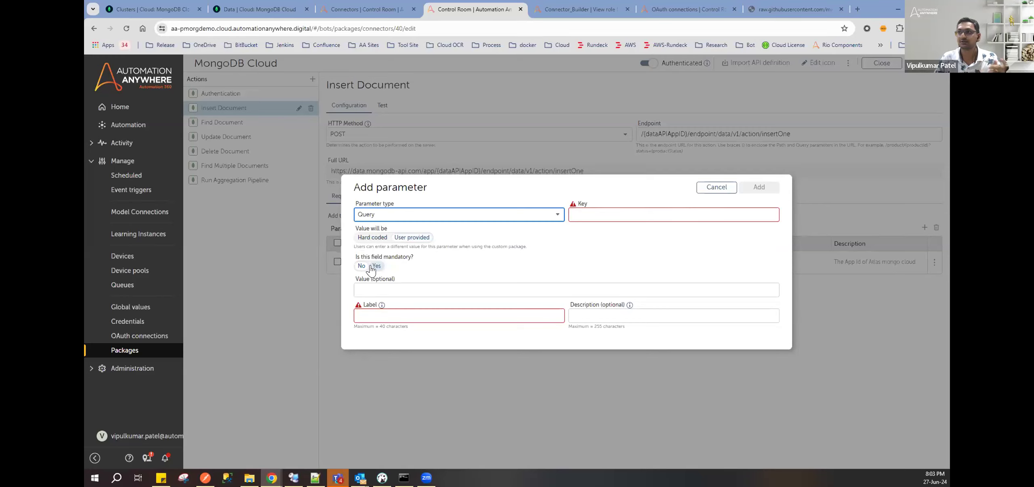
{"action": "left_click", "coordinate": [375, 289]}
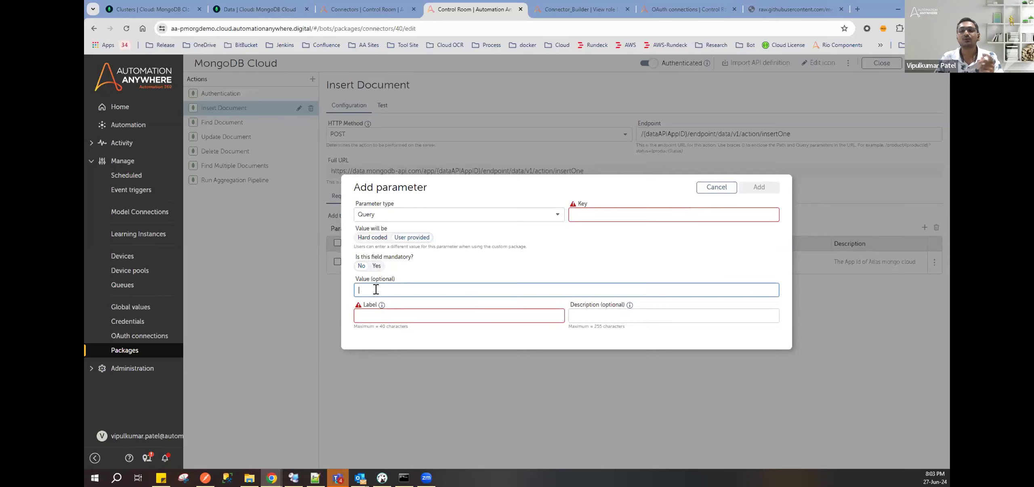
{"action": "left_click", "coordinate": [368, 316]}
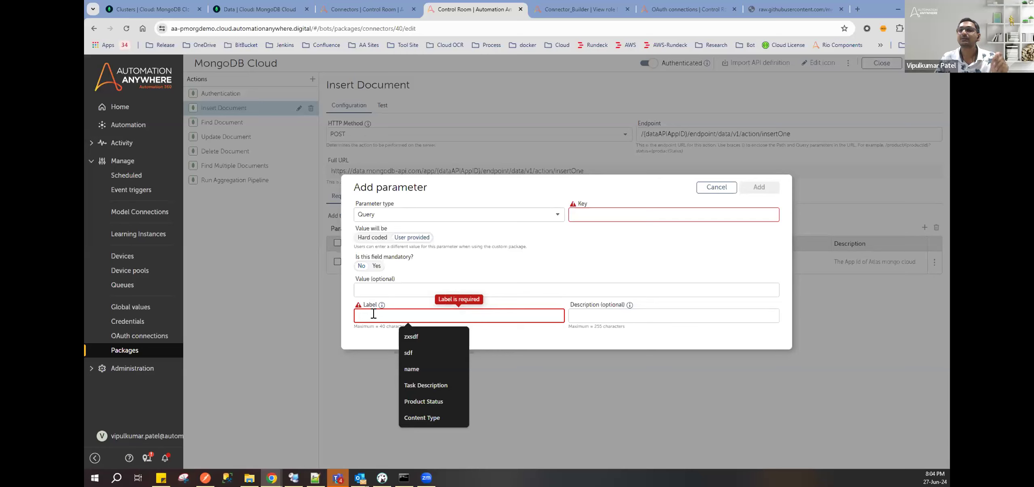
{"action": "left_click", "coordinate": [605, 317]}
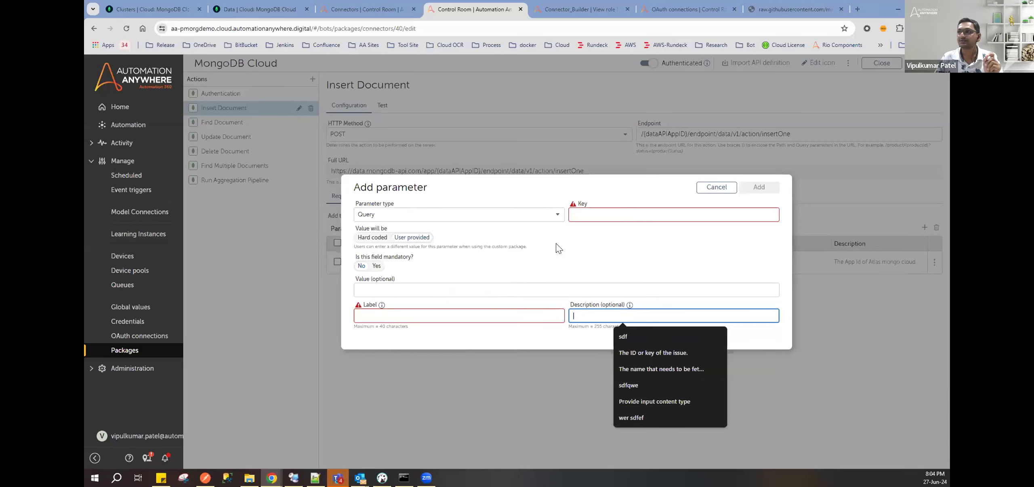
{"action": "left_click", "coordinate": [714, 188]}
Step: Change the dataAPIAppID path parameter's label to "Mongo App Id" and save the parameter
{"action": "double_click", "coordinate": [649, 134]}
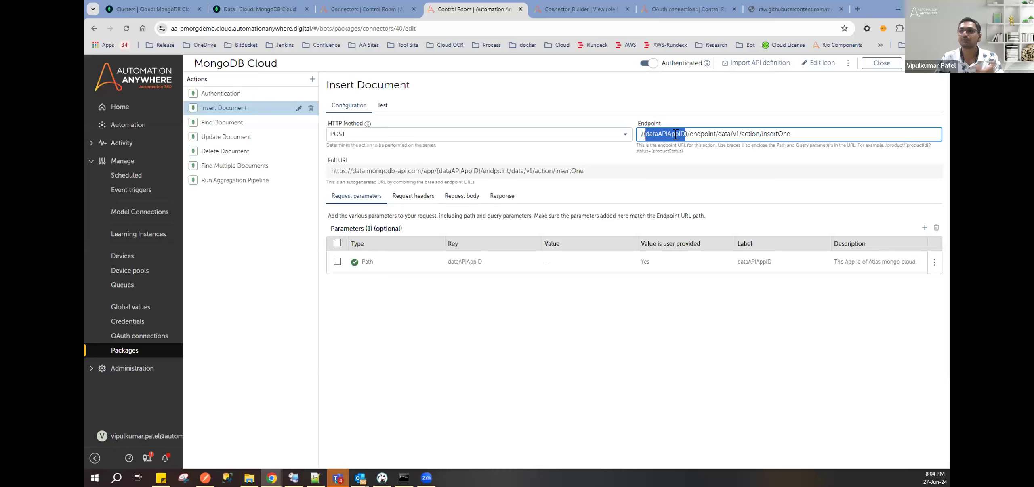
{"action": "left_click_drag", "start_coordinate": [833, 262], "coordinate": [921, 265]}
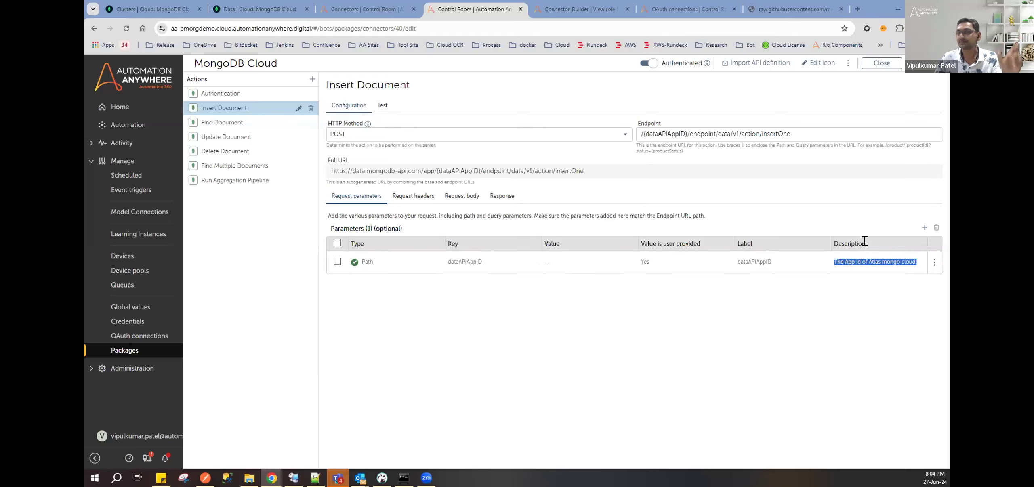
{"action": "left_click", "coordinate": [911, 263]}
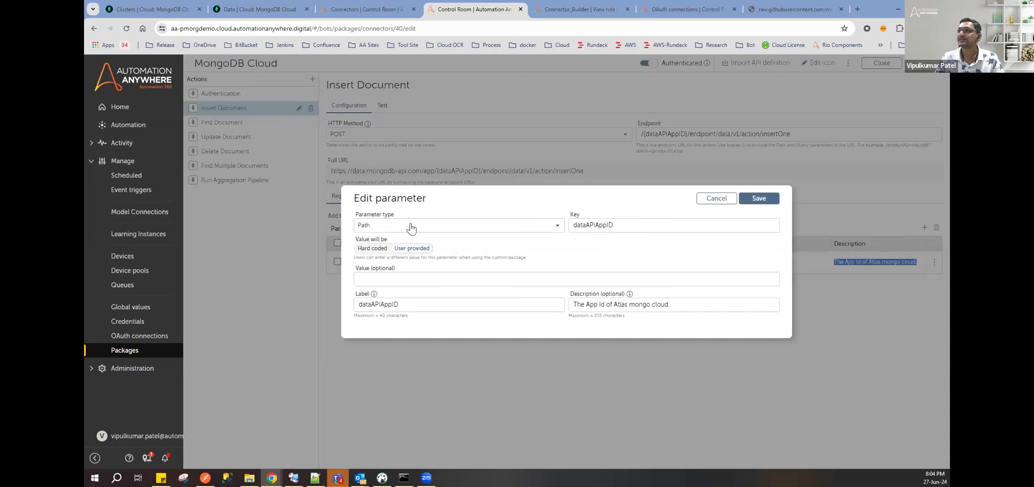
{"action": "left_click", "coordinate": [593, 224]}
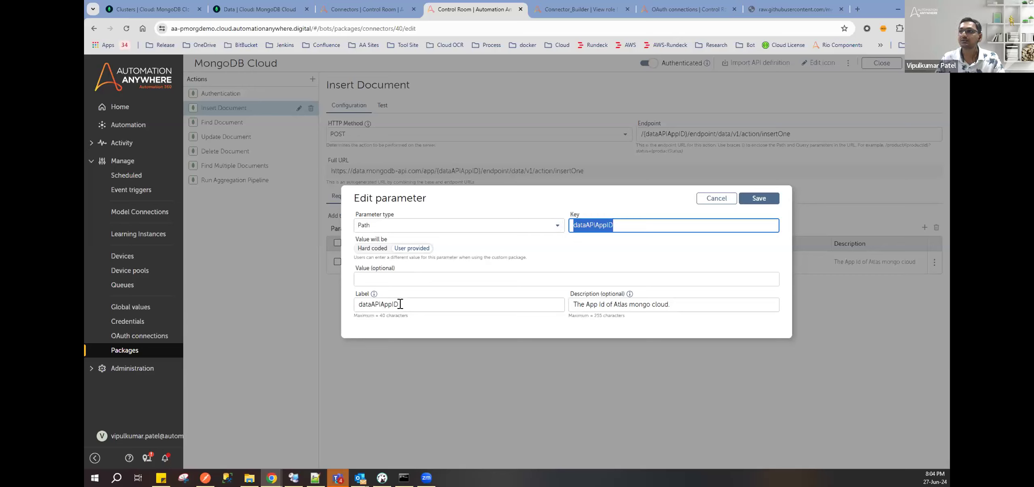
{"action": "double_click", "coordinate": [382, 304]}
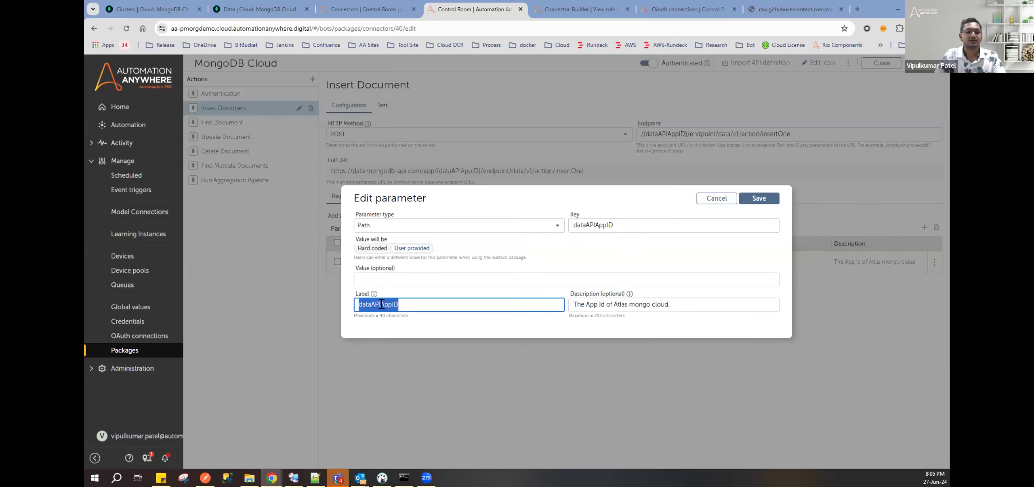
{"action": "type", "text": "App"}
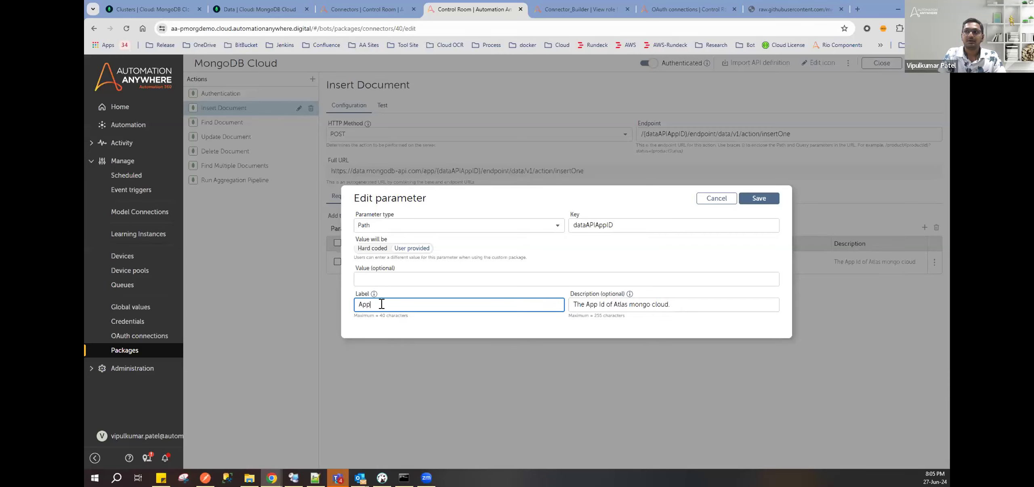
{"action": "double_click", "coordinate": [381, 304]}
{"action": "type", "text": "M"}
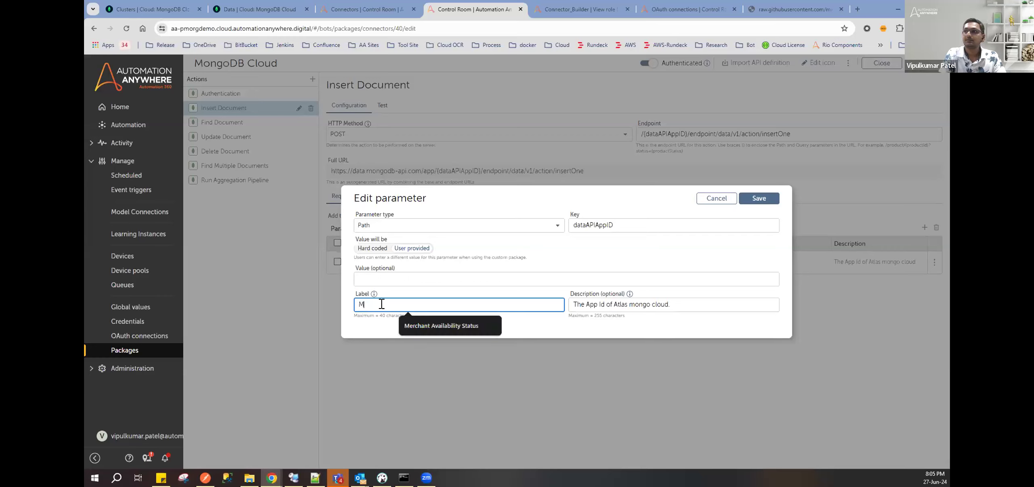
{"action": "type", "text": "ongo App Id"}
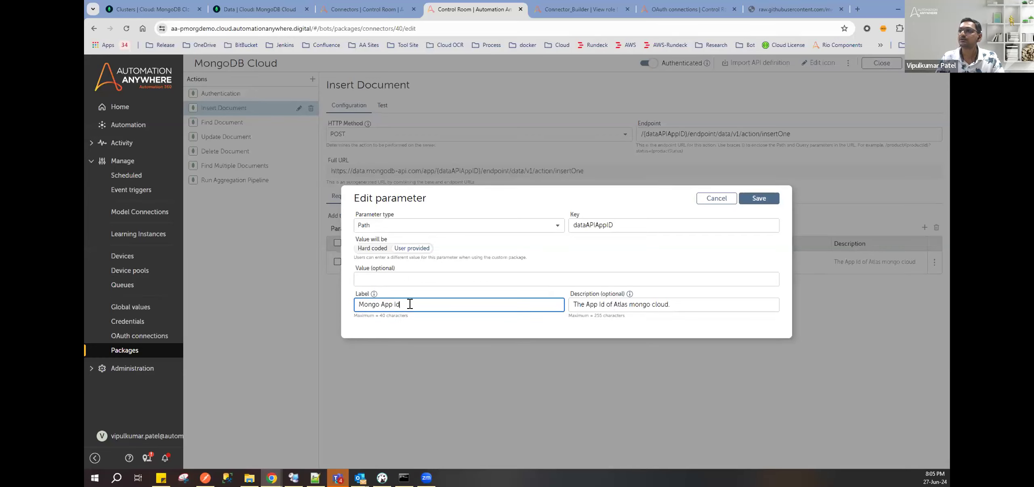
{"action": "left_click_drag", "start_coordinate": [358, 304], "coordinate": [400, 304]}
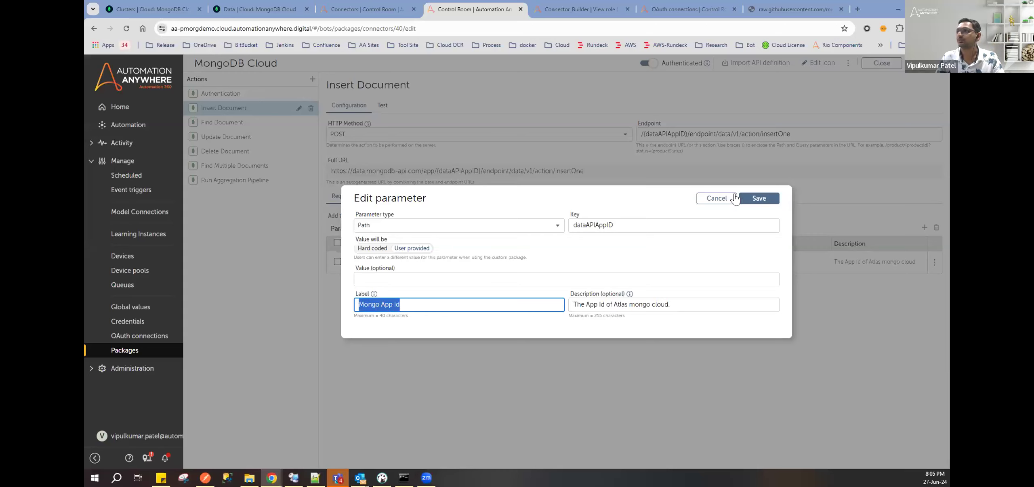
{"action": "left_click", "coordinate": [759, 198]}
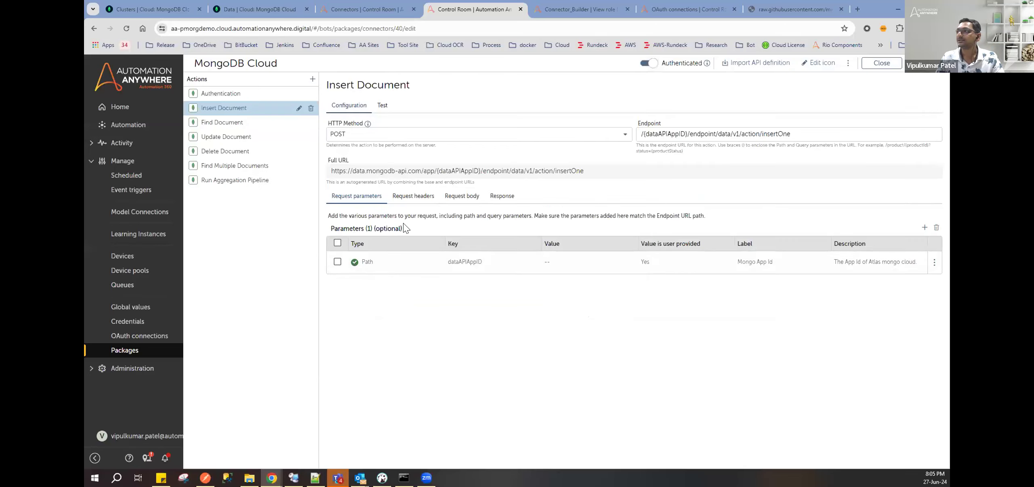
Step: Make the value of Insert Document's Content-Type request header hard coded and save the header
{"action": "left_click", "coordinate": [405, 201]}
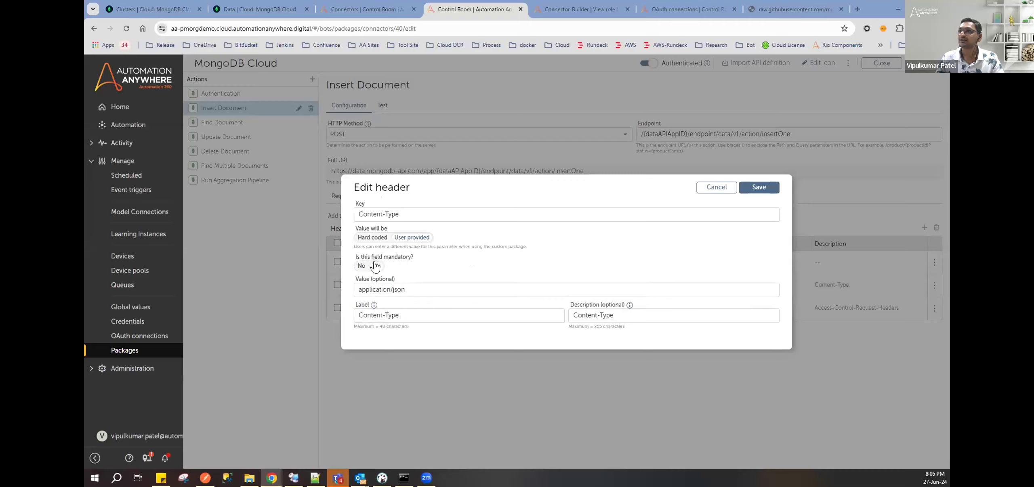
{"action": "left_click", "coordinate": [372, 264]}
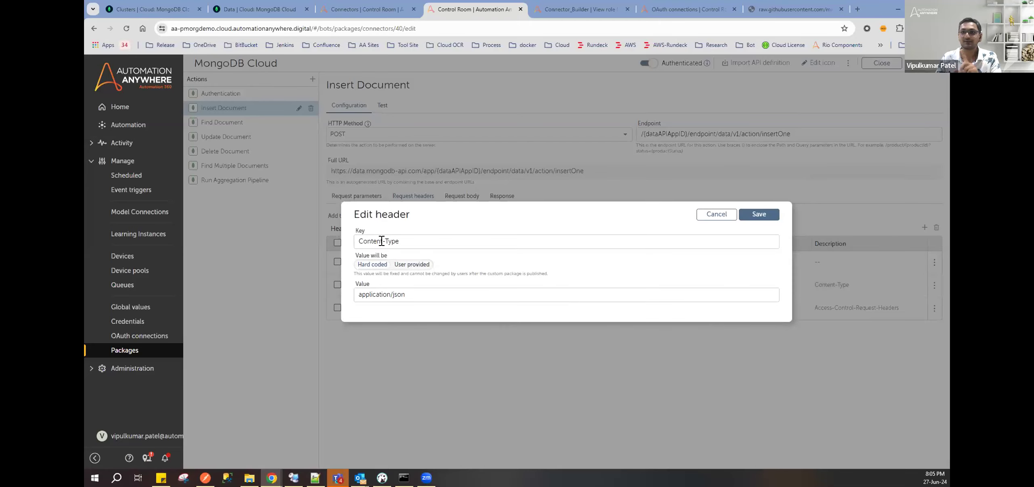
{"action": "left_click", "coordinate": [761, 216]}
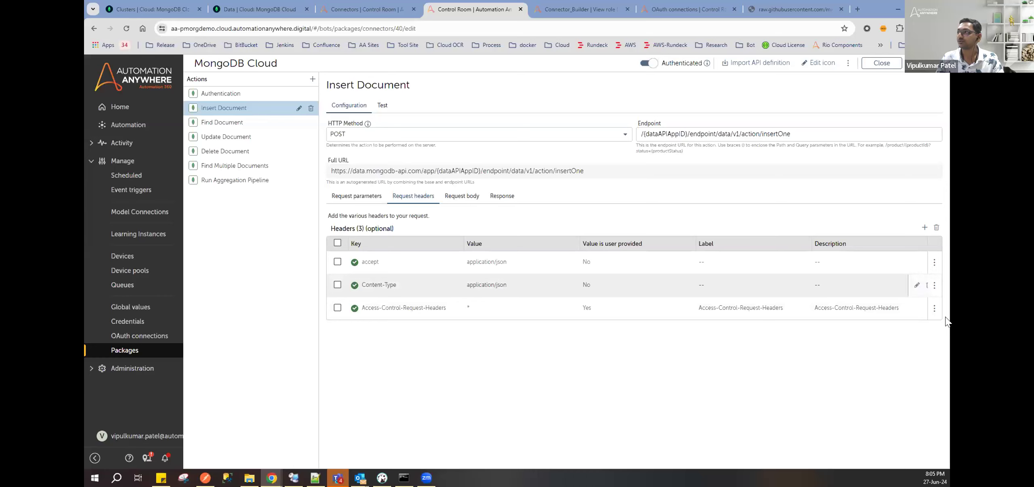
Step: Make the value of Insert Document's Access-Control-Request-Headers request header hard coded and save the header
{"action": "left_click", "coordinate": [916, 308]}
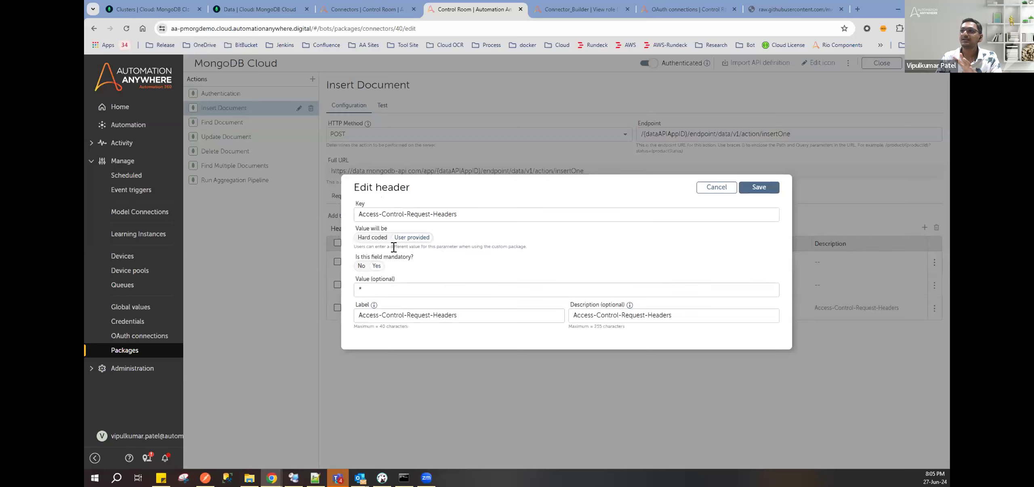
{"action": "left_click", "coordinate": [378, 238]}
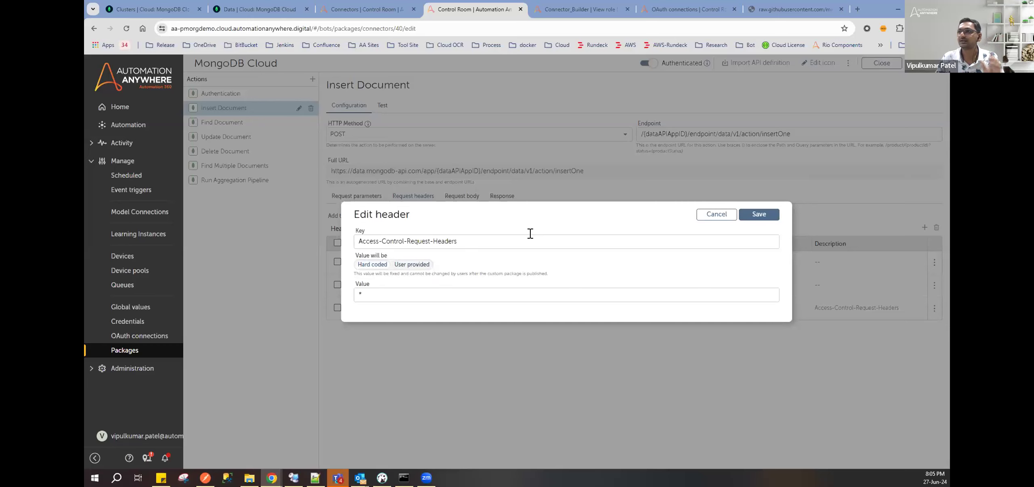
{"action": "left_click", "coordinate": [748, 214]}
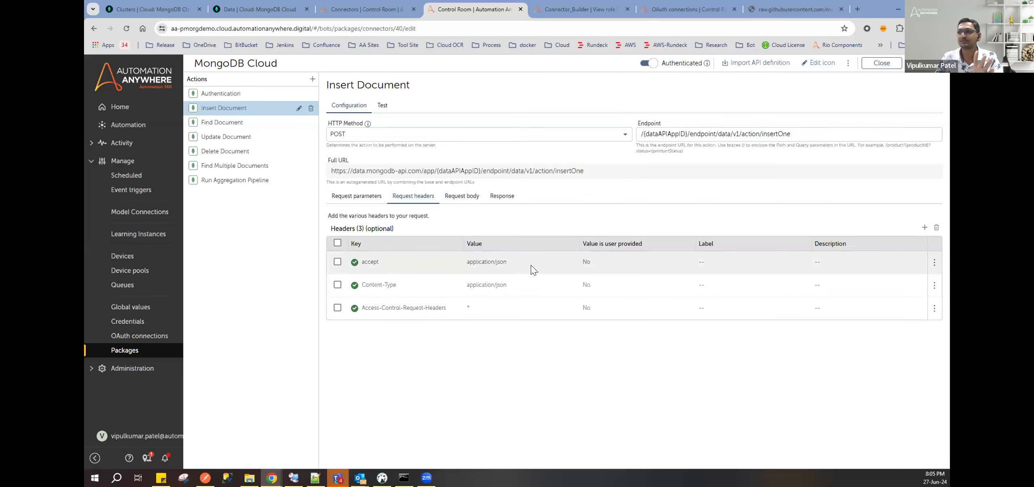
Step: Switch Insert Document's request body type to Form data and examine the File and Text key types of a new parameter
{"action": "left_click", "coordinate": [462, 197]}
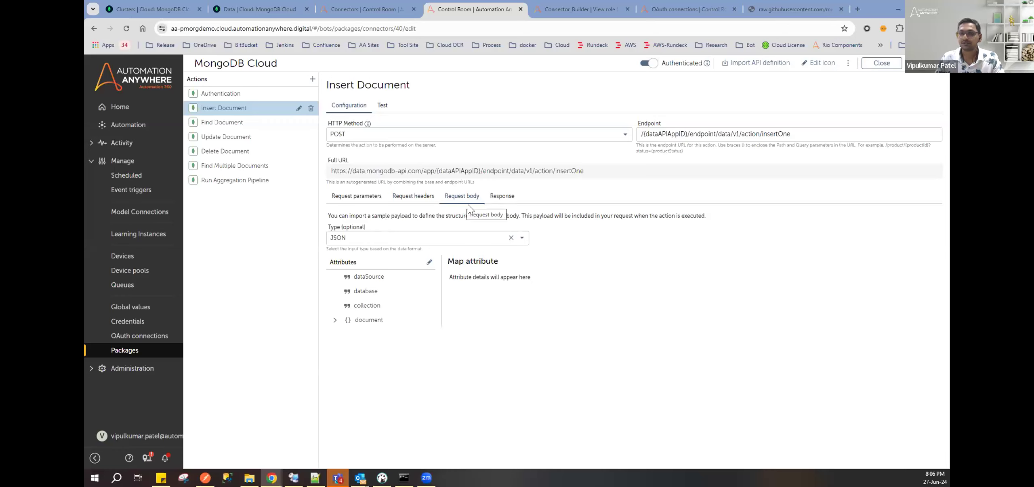
{"action": "left_click", "coordinate": [521, 240]}
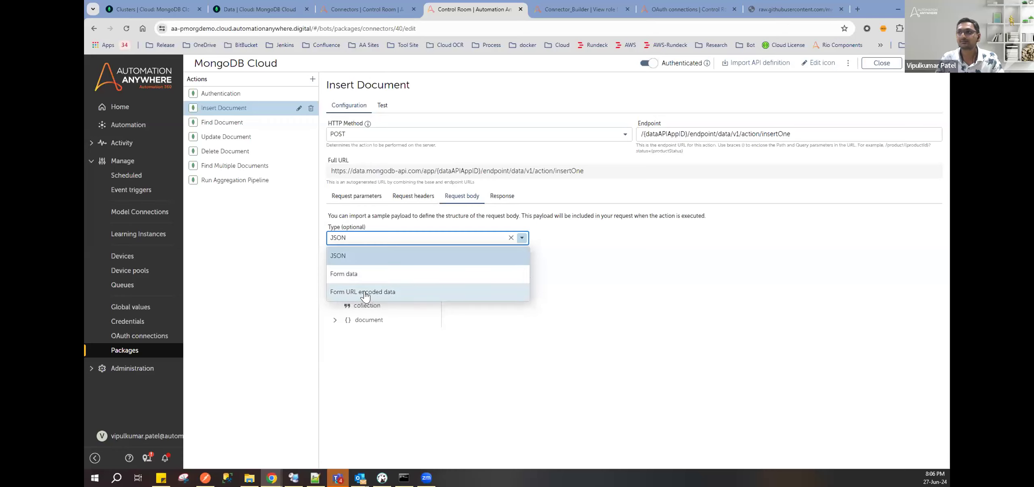
{"action": "left_click", "coordinate": [351, 273]}
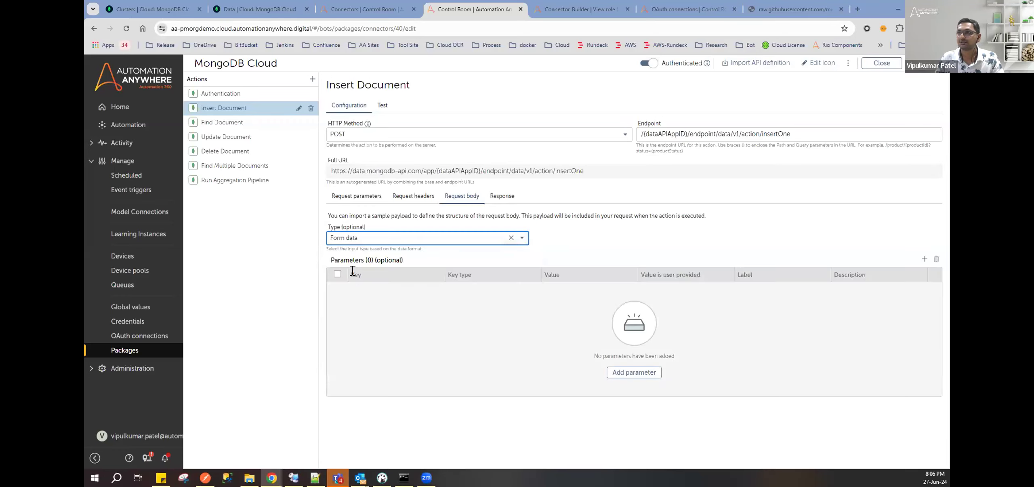
{"action": "key", "text": "Return"}
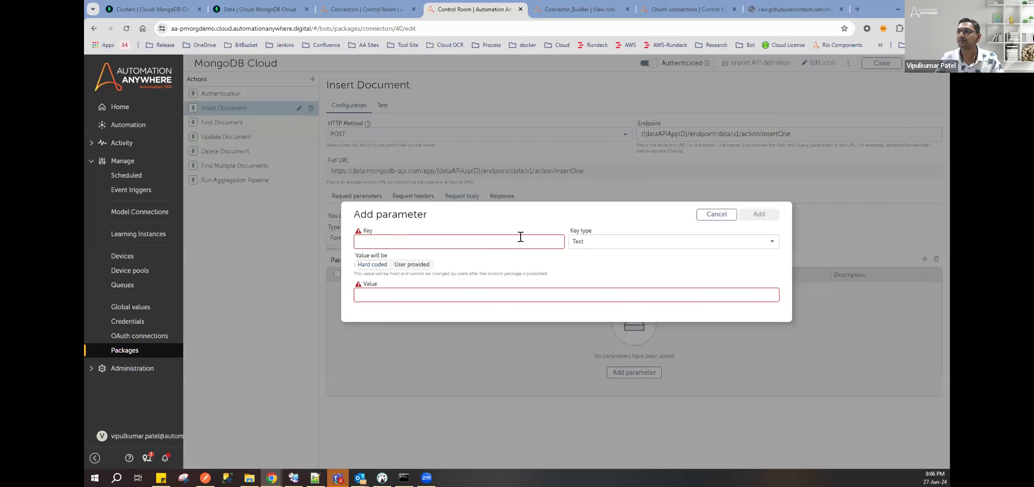
{"action": "left_click", "coordinate": [432, 241]}
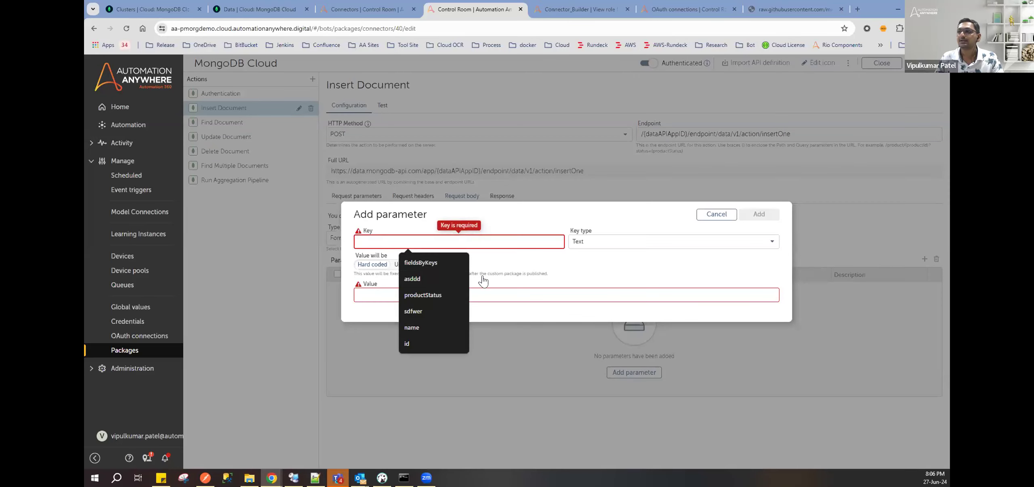
{"action": "left_click", "coordinate": [625, 242]}
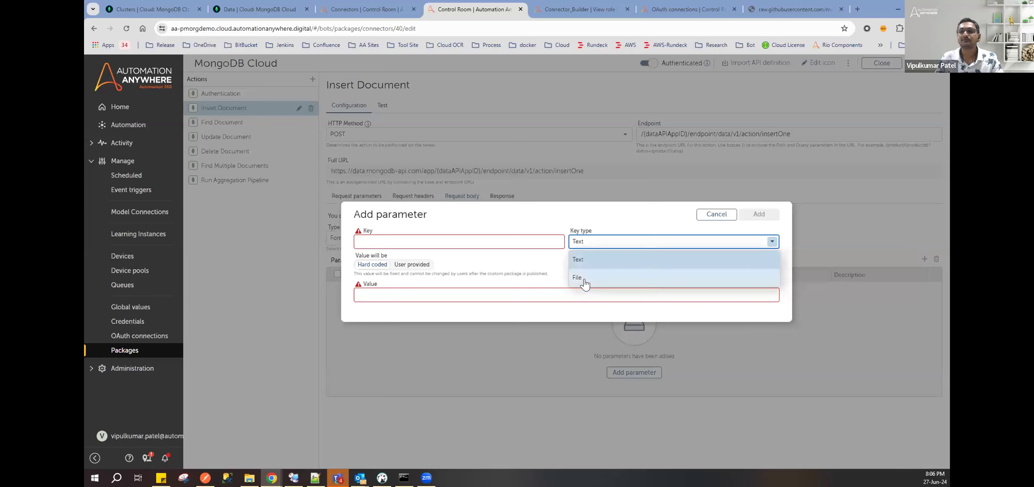
{"action": "left_click", "coordinate": [585, 282]}
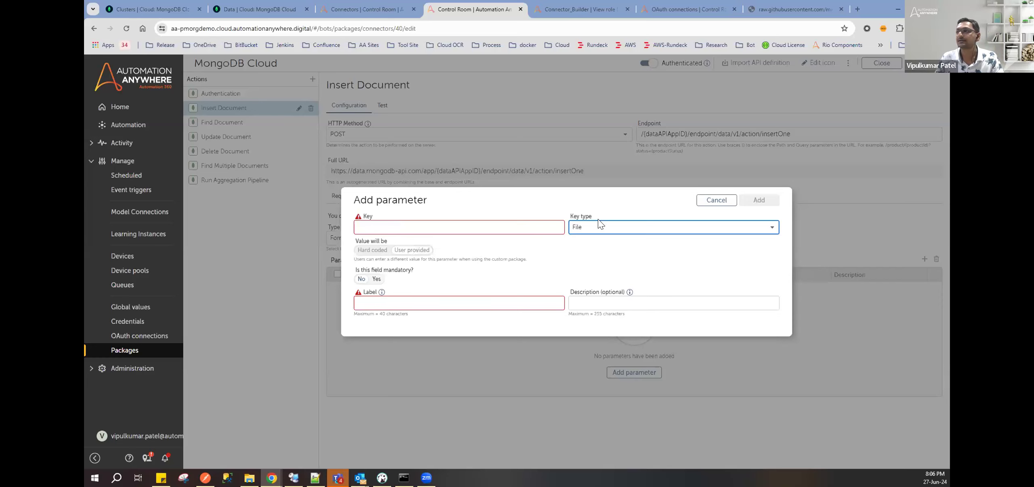
{"action": "left_click", "coordinate": [581, 230]}
{"action": "left_click", "coordinate": [584, 250]}
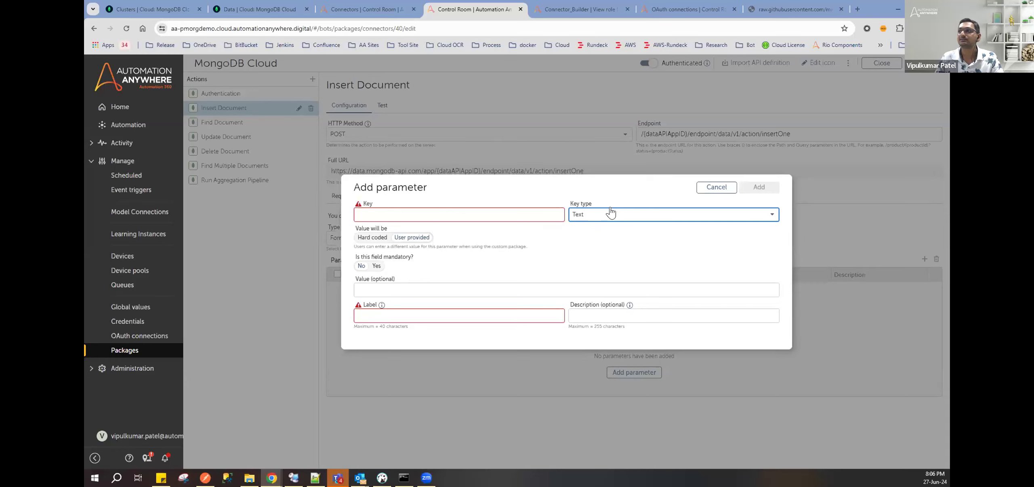
Step: Add a Text form parameter with key "Form-Text" and the hard-coded value "Form Data Text"
{"action": "left_click", "coordinate": [443, 216]}
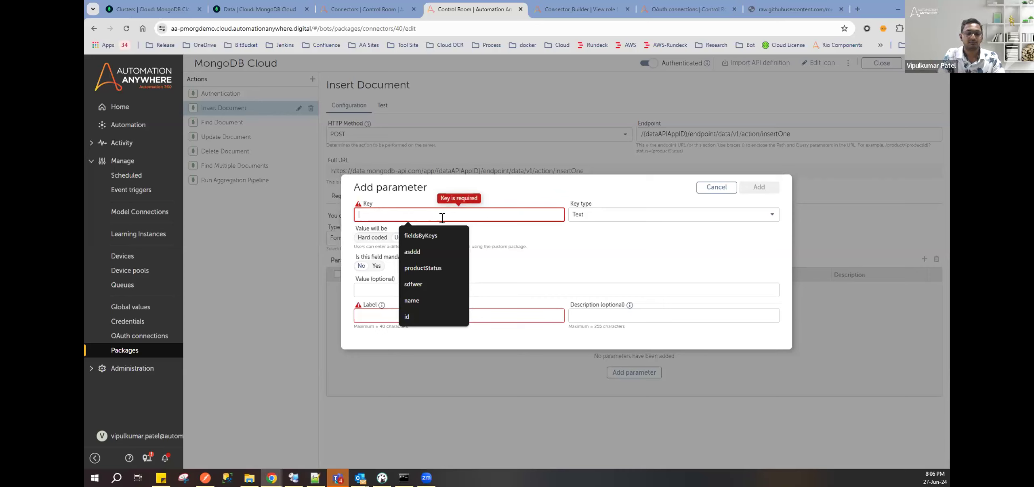
{"action": "type", "text": "Form-Text"}
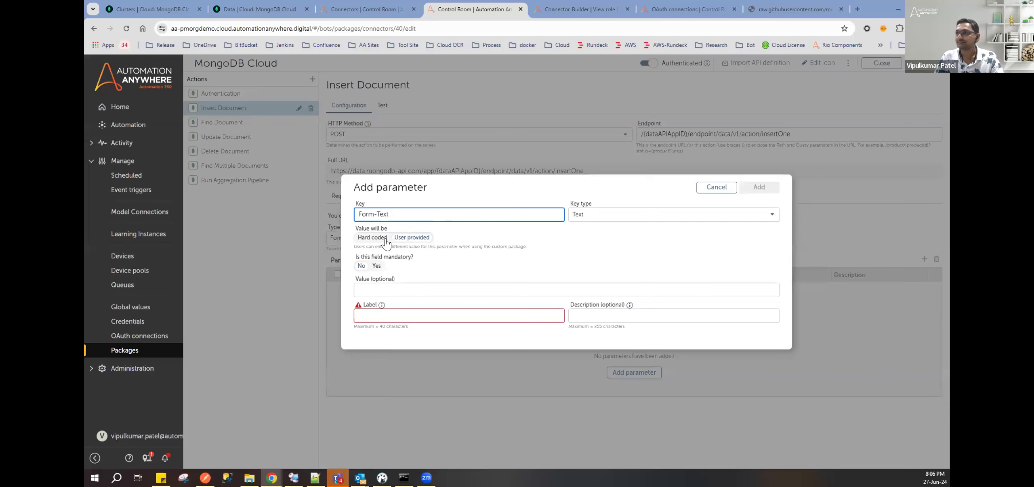
{"action": "left_click", "coordinate": [385, 240]}
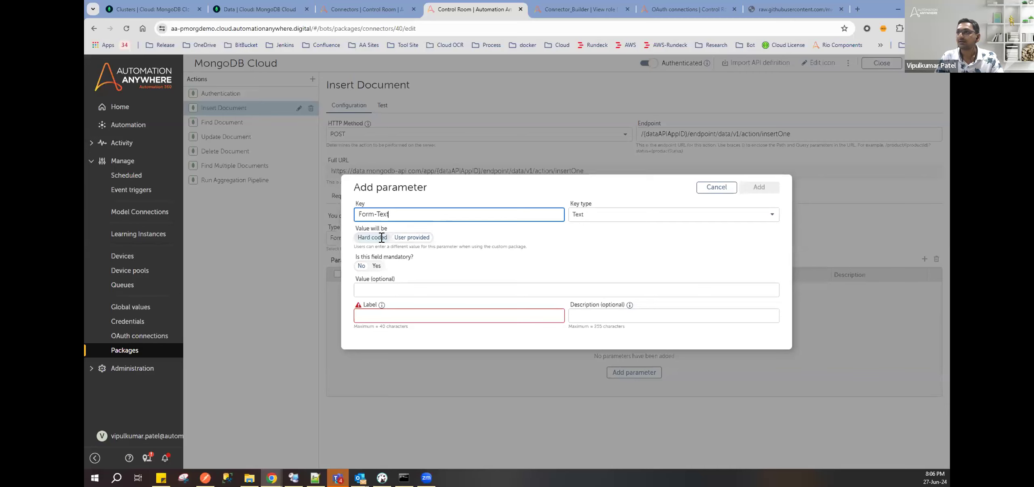
{"action": "left_click", "coordinate": [392, 297]}
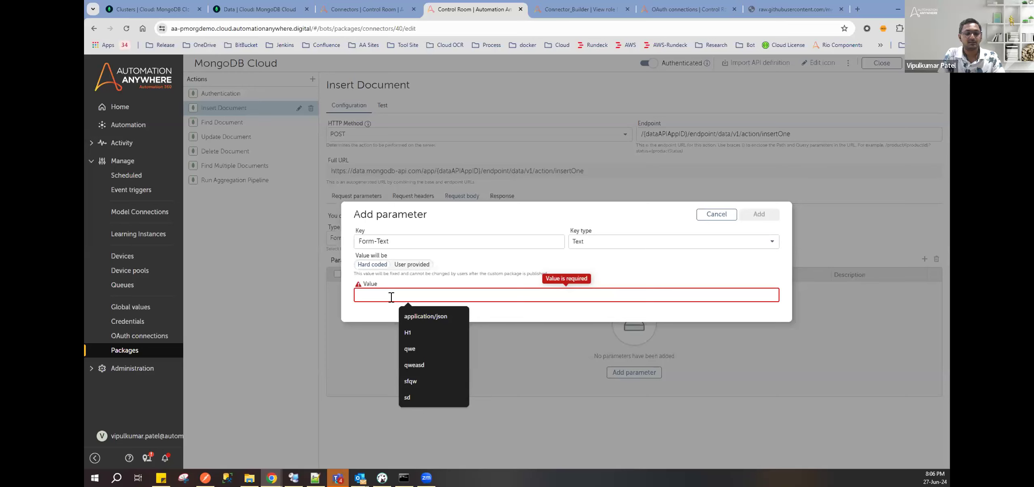
{"action": "type", "text": "Form DAt"}
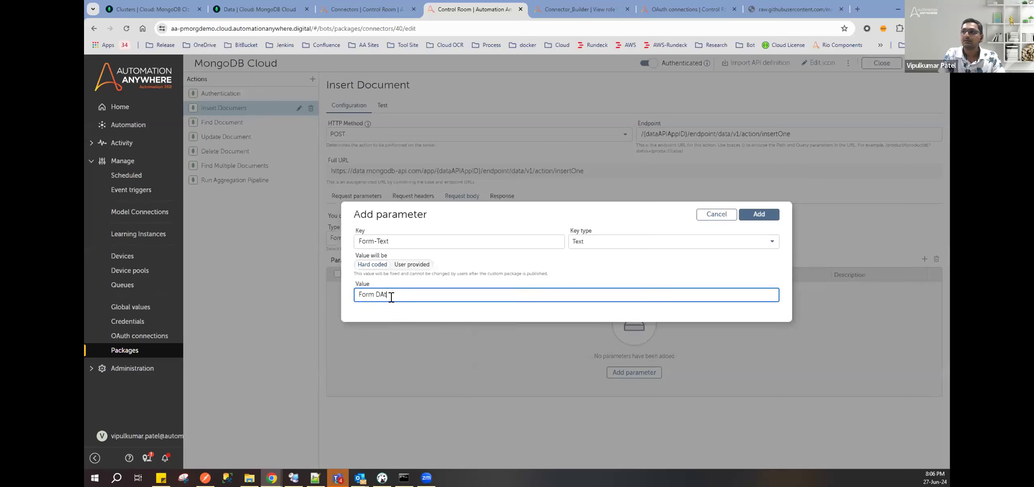
{"action": "type", "text": "aa Tex"}
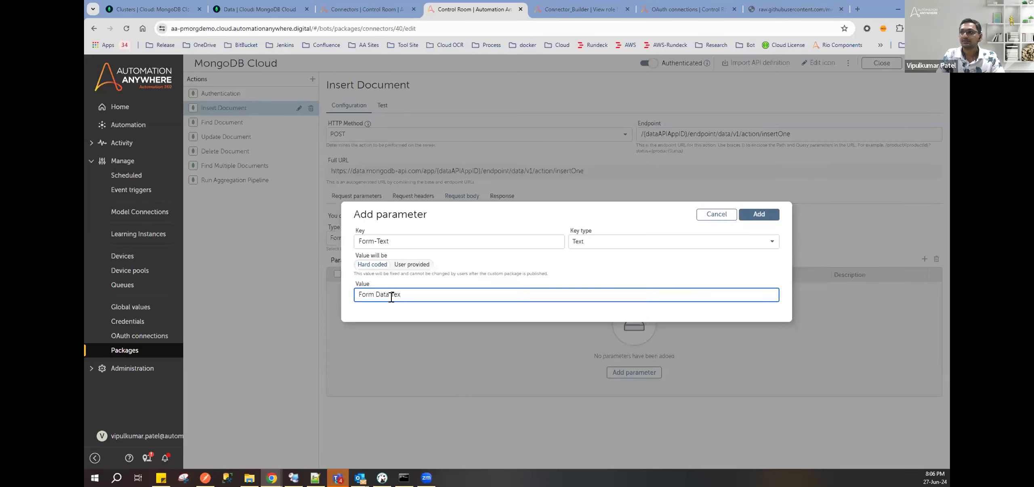
{"action": "type", "text": "t"}
{"action": "left_click", "coordinate": [758, 214]}
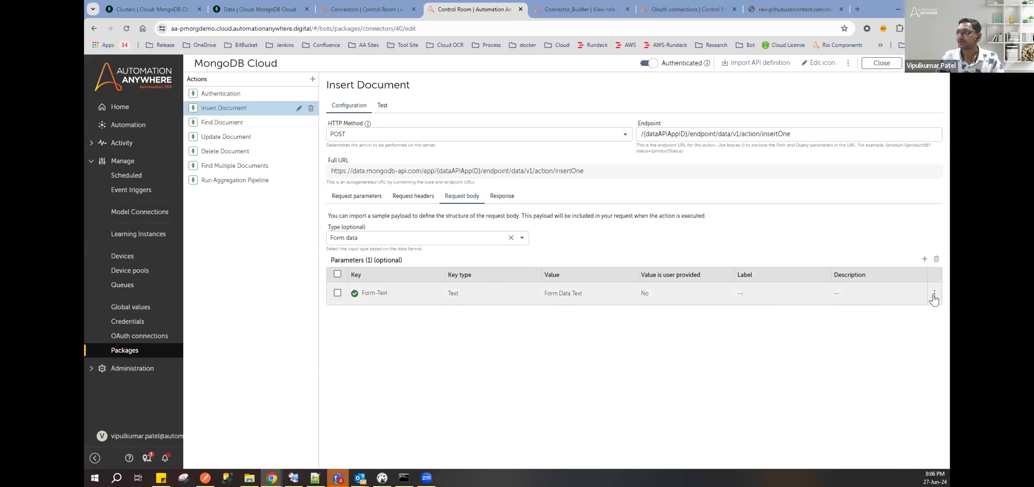
Step: Remove the Form-Text parameter, try the Form URL encoded data body type, and return the type to JSON
{"action": "left_click", "coordinate": [922, 294]}
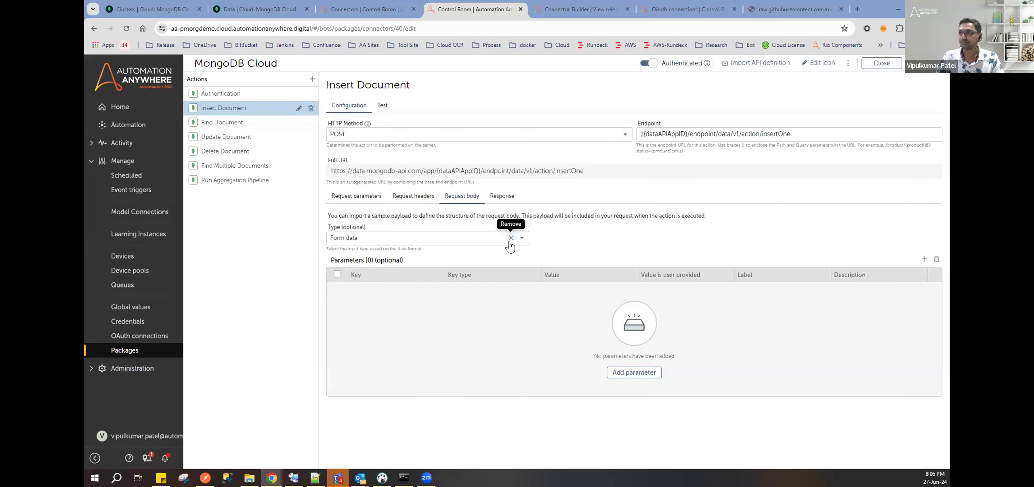
{"action": "left_click", "coordinate": [521, 237]}
{"action": "left_click", "coordinate": [340, 293]}
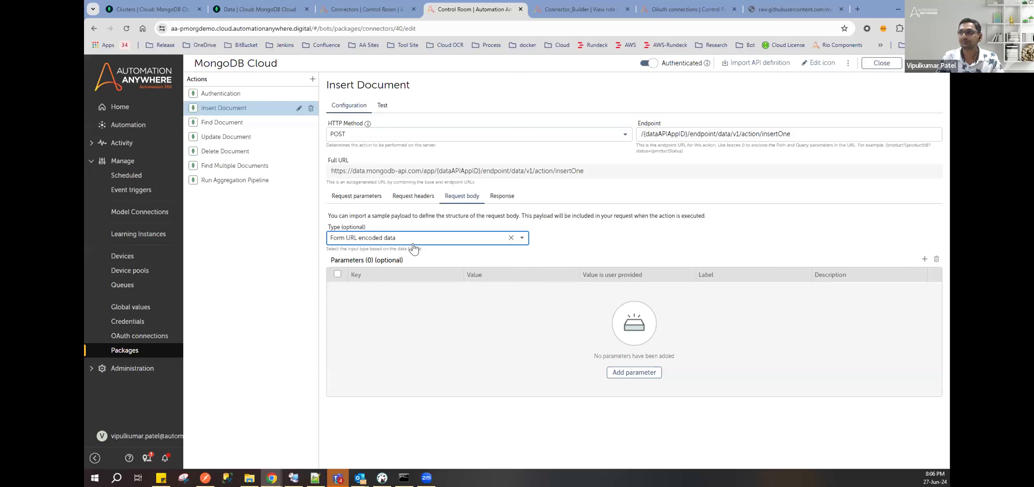
{"action": "left_click", "coordinate": [521, 238]}
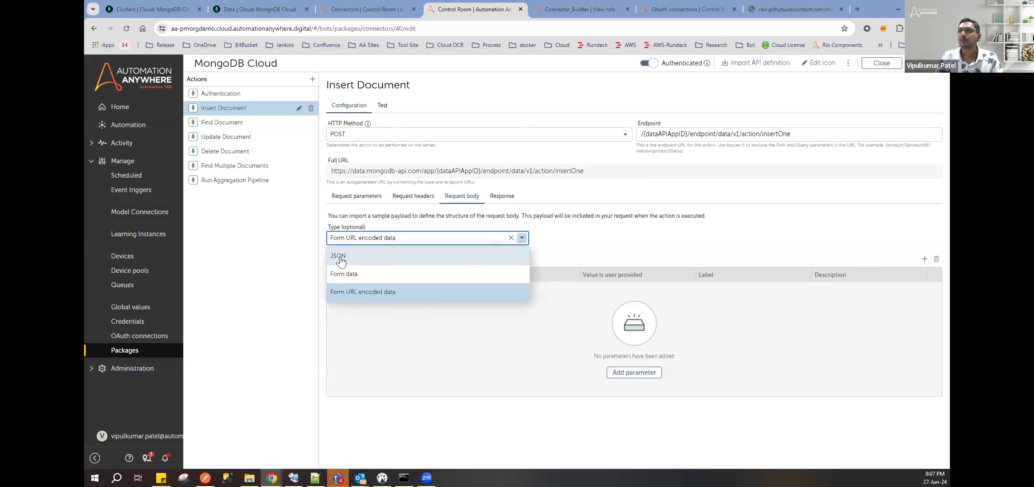
{"action": "left_click", "coordinate": [338, 255]}
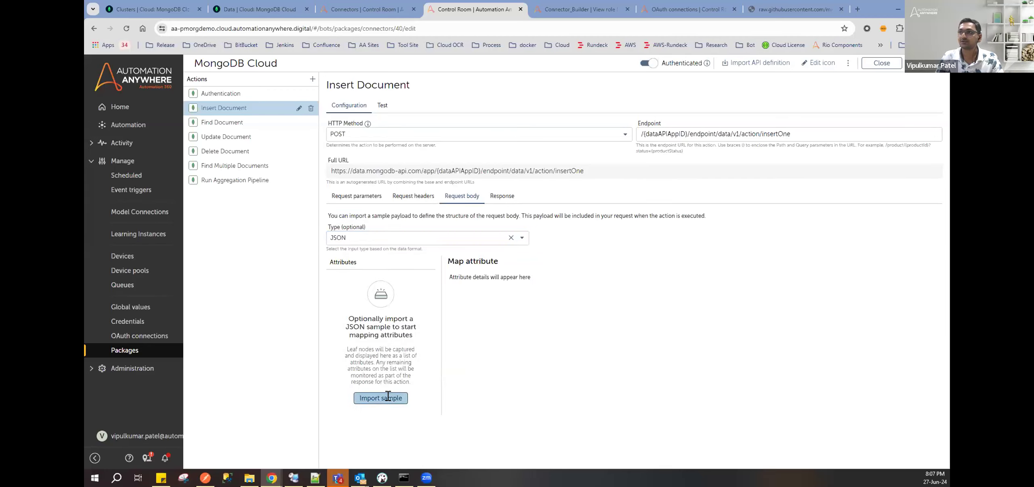
Step: Paste a request body JSON sample for import, with dataSource Cluster-VinPuj, database ChocolatesDB, collection Chocolate catalog and a chocolate document
{"action": "left_click", "coordinate": [388, 397]}
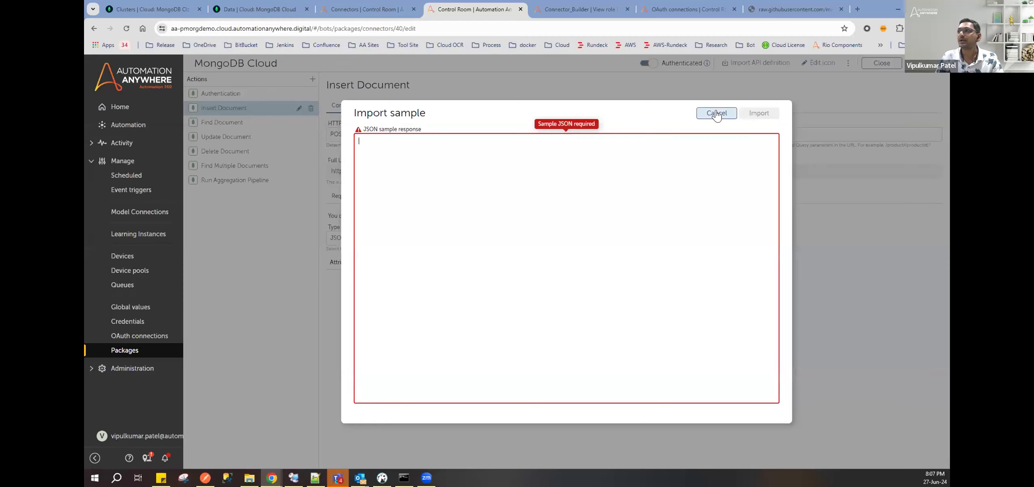
{"action": "left_click", "coordinate": [474, 177]}
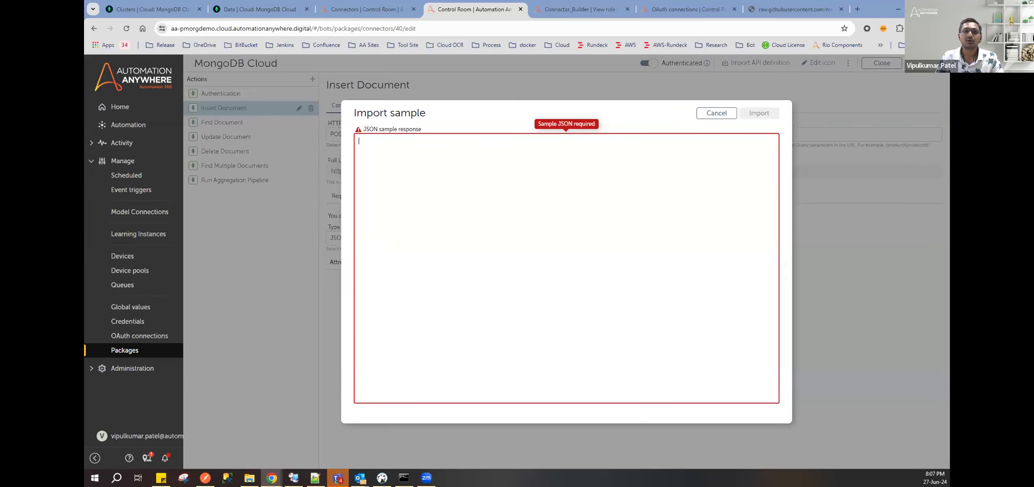
{"action": "key", "text": "alt+Tab"}
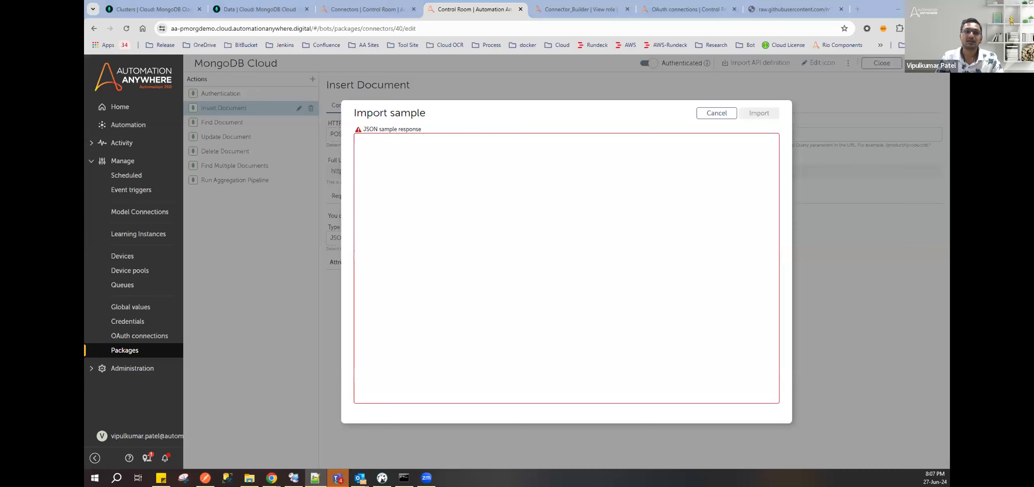
{"action": "left_click", "coordinate": [408, 182]}
{"action": "key", "text": "ctrl+v"}
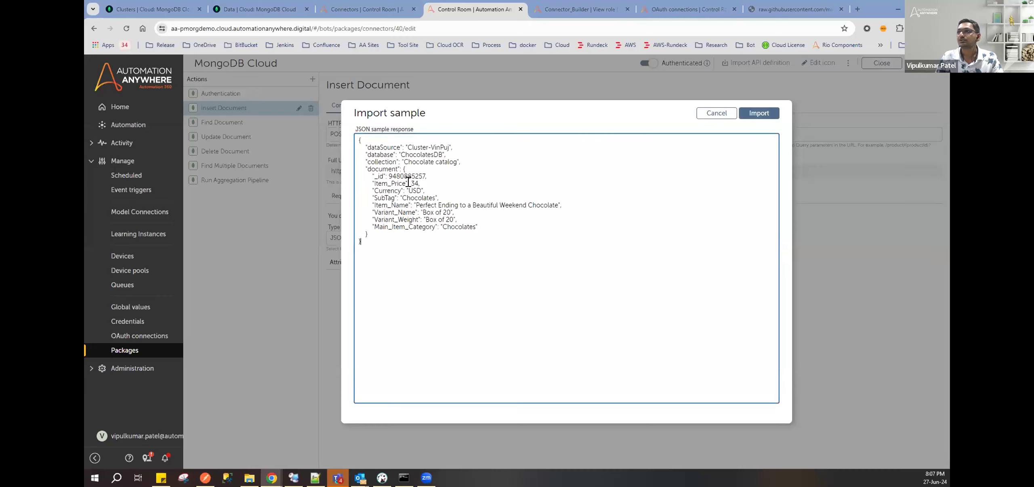
Step: Examine the sample's dataSource, database and collection attributes and the nested document object
{"action": "double_click", "coordinate": [380, 147]}
{"action": "double_click", "coordinate": [382, 154]}
{"action": "left_click", "coordinate": [382, 169]}
{"action": "left_click_drag", "start_coordinate": [367, 241], "coordinate": [326, 134]}
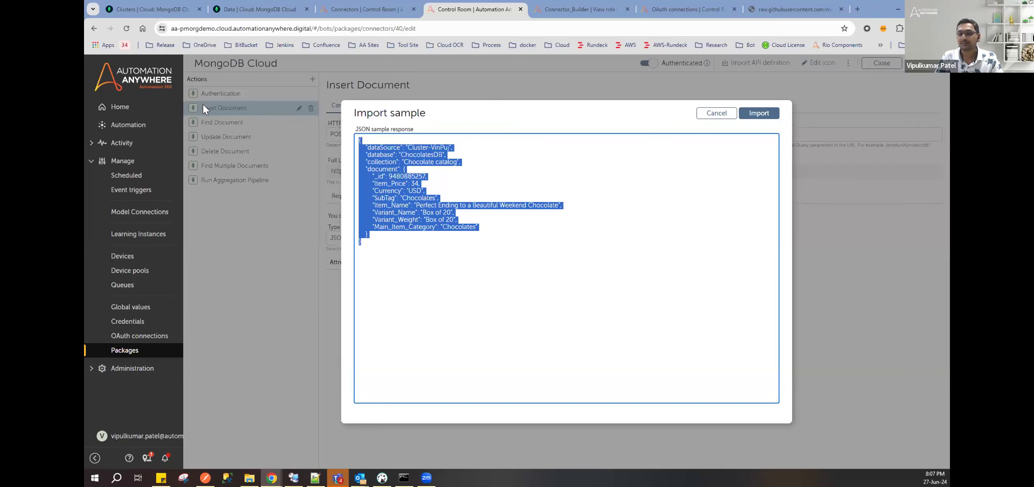
{"action": "left_click", "coordinate": [396, 156]}
{"action": "left_click_drag", "start_coordinate": [462, 160], "coordinate": [347, 150]}
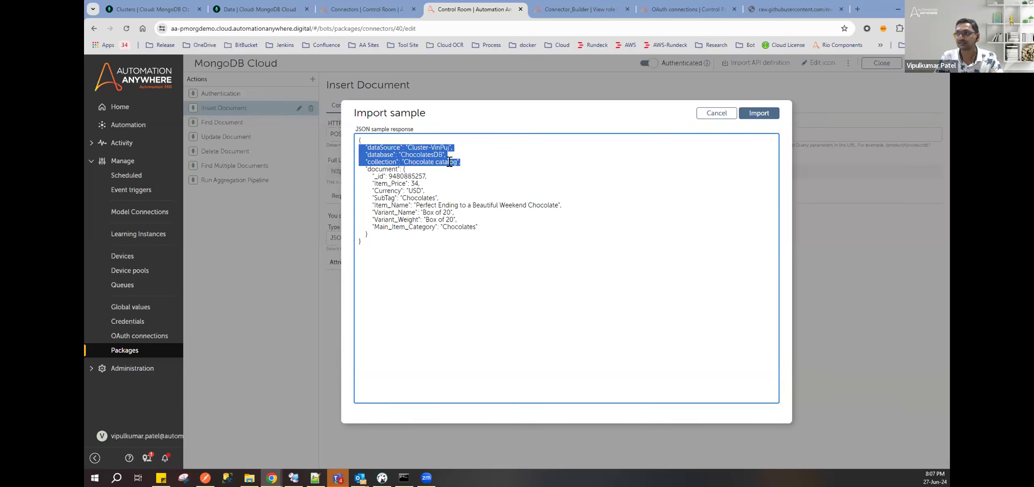
{"action": "left_click", "coordinate": [470, 162]}
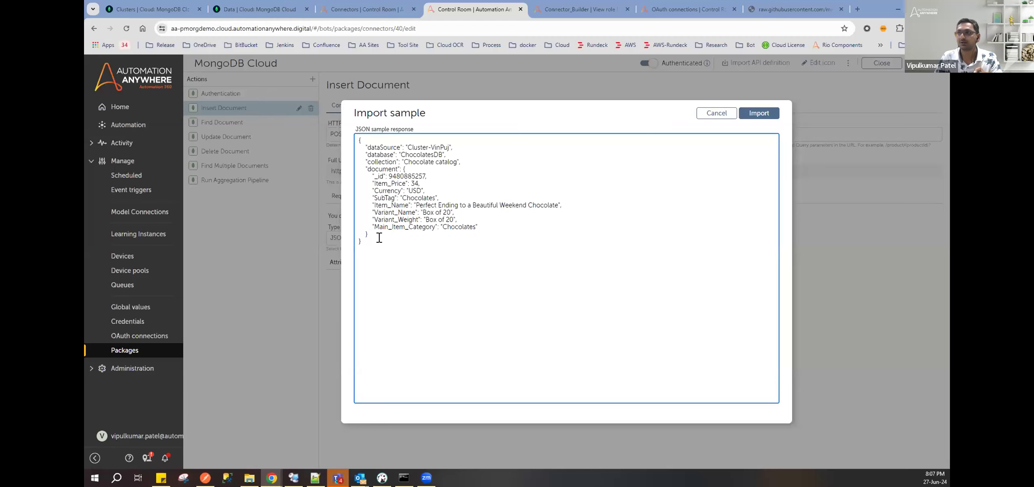
{"action": "double_click", "coordinate": [378, 168]}
{"action": "left_click_drag", "start_coordinate": [404, 169], "coordinate": [365, 233]}
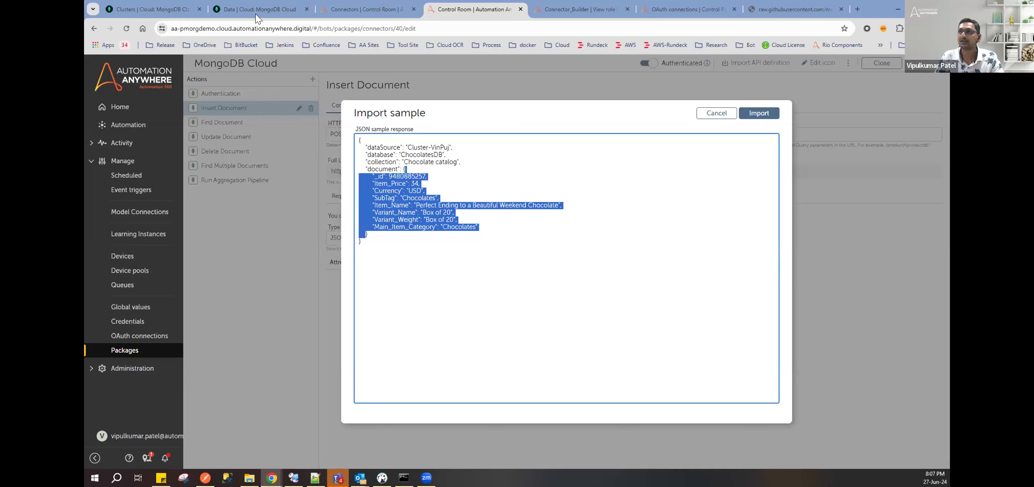
Step: Compare the sample's document fields with the stored document in the Chocolate catalog collection in MongoDB Atlas
{"action": "mouse_move", "coordinate": [252, 11]}
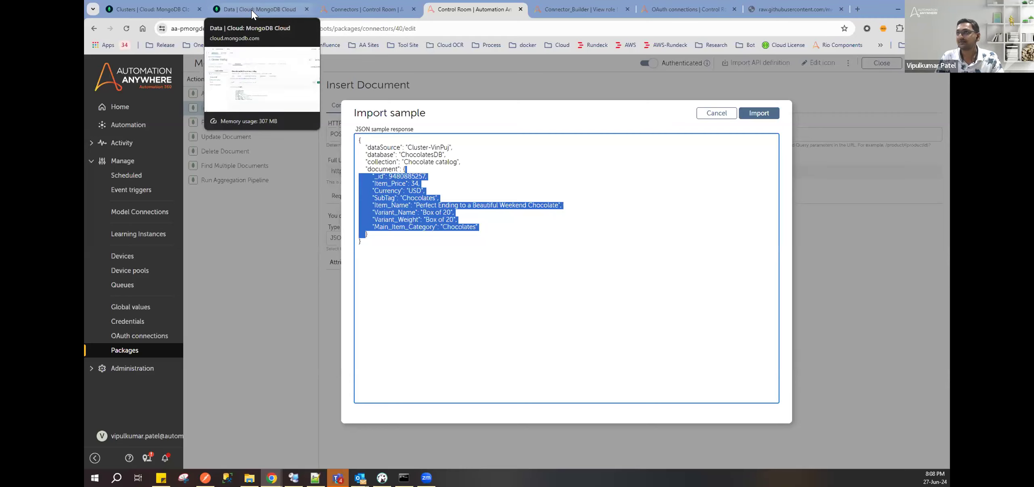
{"action": "left_click", "coordinate": [251, 10]}
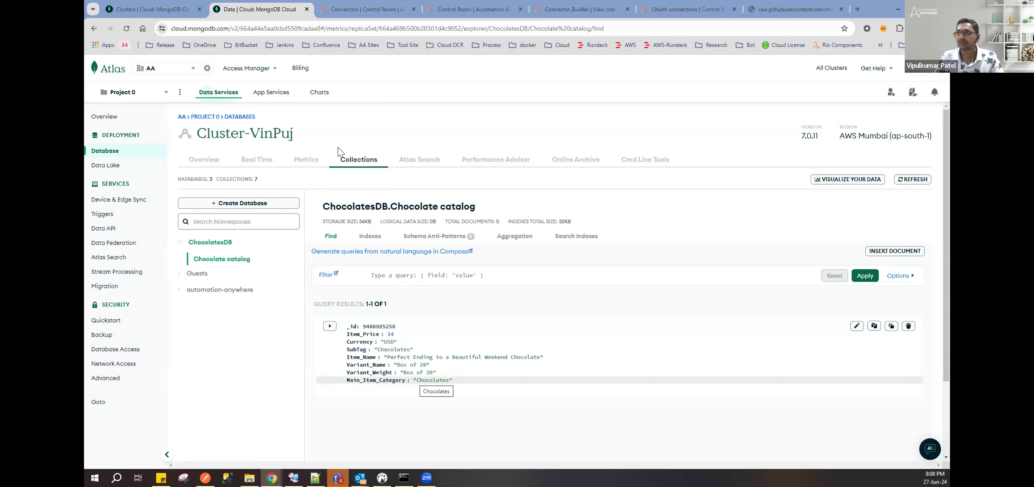
{"action": "left_click", "coordinate": [367, 12]}
{"action": "left_click", "coordinate": [441, 9]}
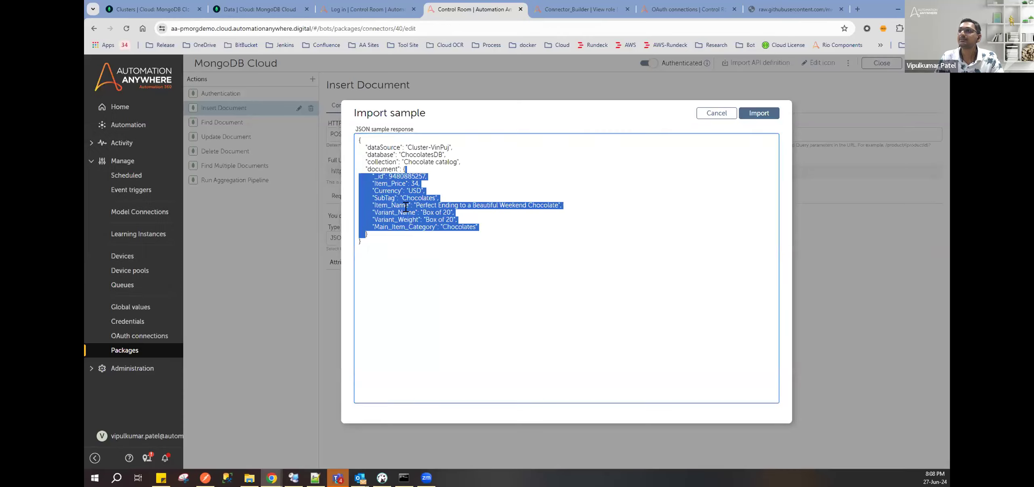
{"action": "left_click", "coordinate": [376, 184]}
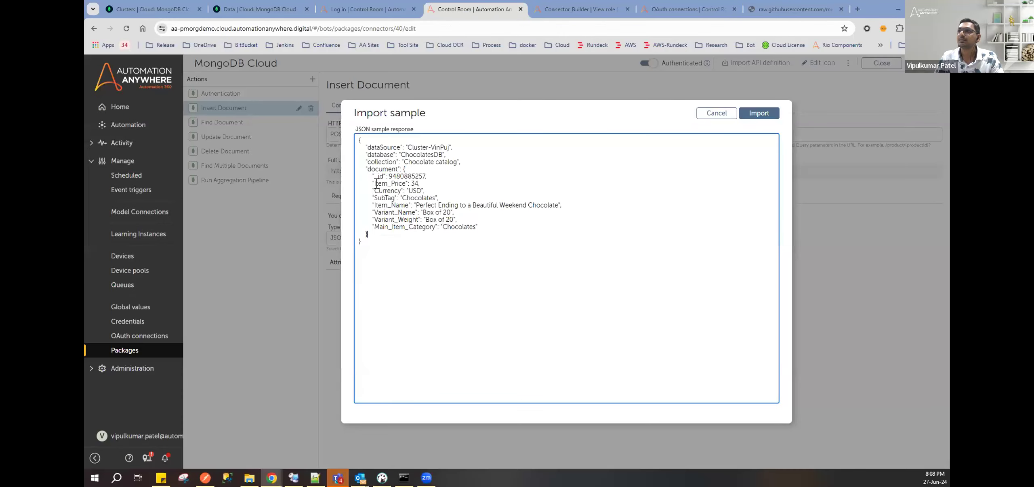
{"action": "left_click", "coordinate": [478, 227], "text": "shift"}
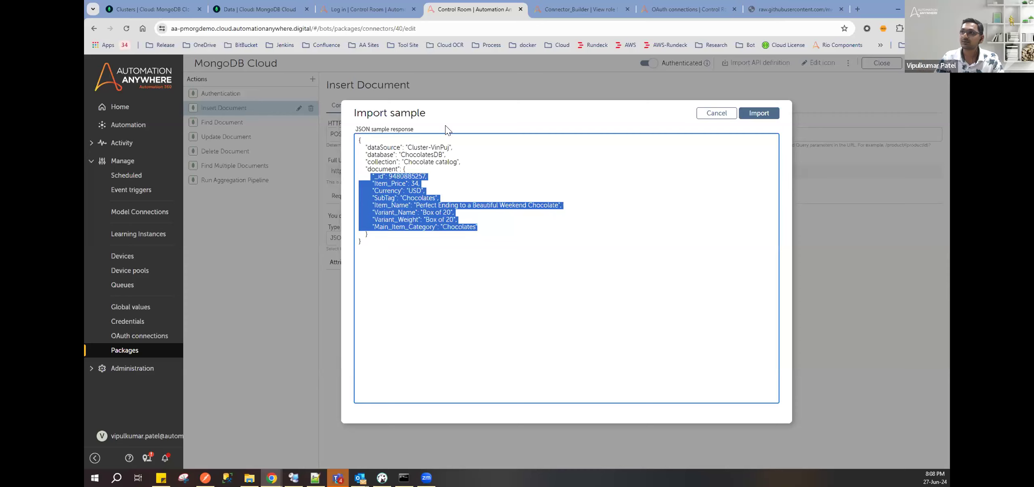
Step: Import the JSON sample into the Insert Document request body and expand the document object to list its attributes
{"action": "double_click", "coordinate": [401, 114]}
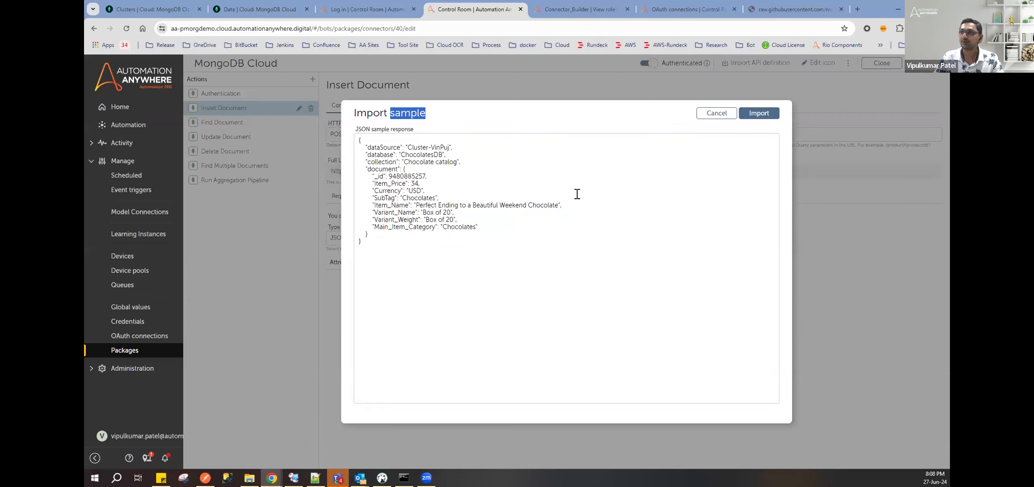
{"action": "left_click", "coordinate": [760, 116]}
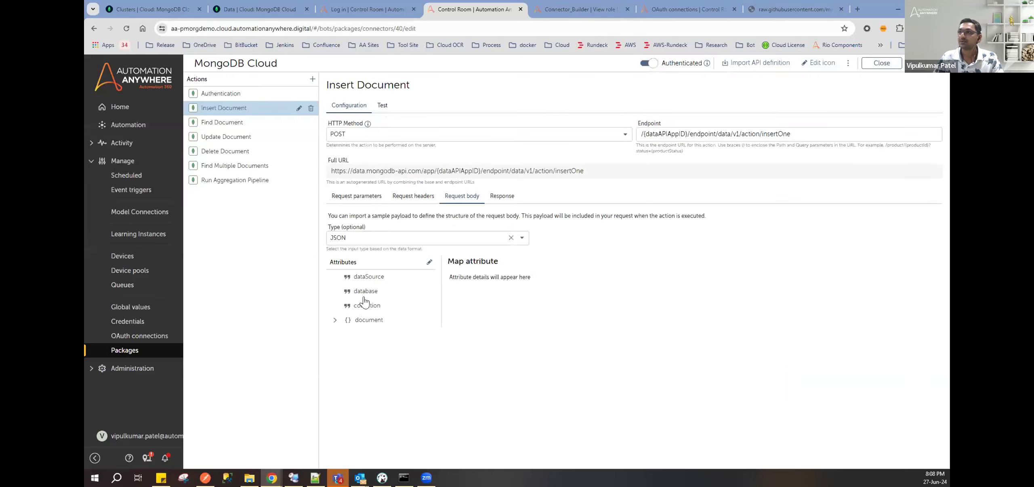
{"action": "left_click", "coordinate": [430, 319]}
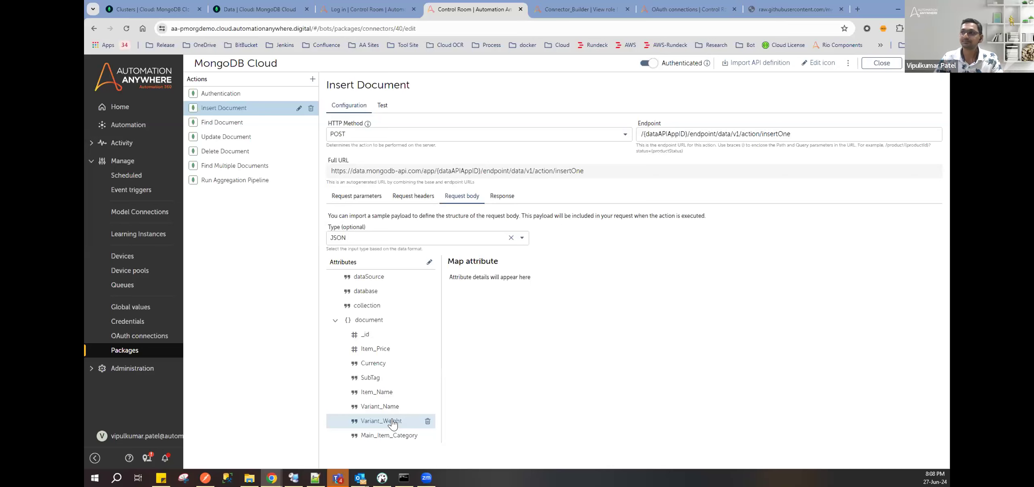
Step: Examine the mapping details and input types of the dataSource, _id, Item_Price and Currency attributes
{"action": "left_click", "coordinate": [369, 278]}
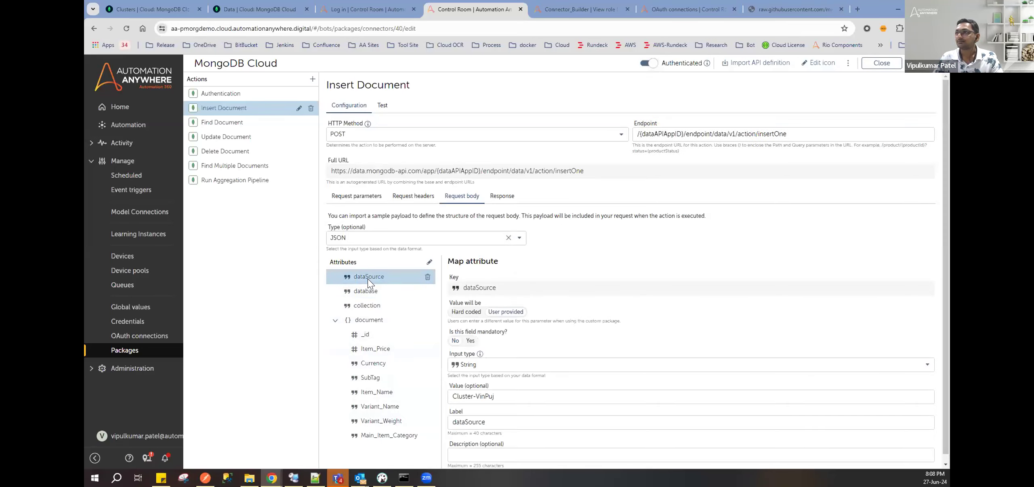
{"action": "scroll", "coordinate": [541, 341], "scroll_direction": "down", "scroll_amount": 1}
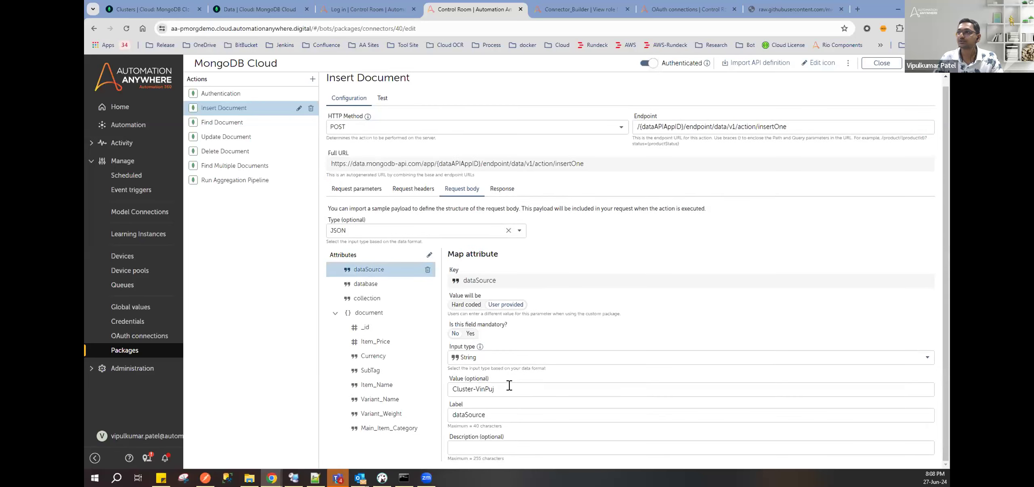
{"action": "left_click", "coordinate": [464, 306]}
{"action": "left_click", "coordinate": [475, 363]}
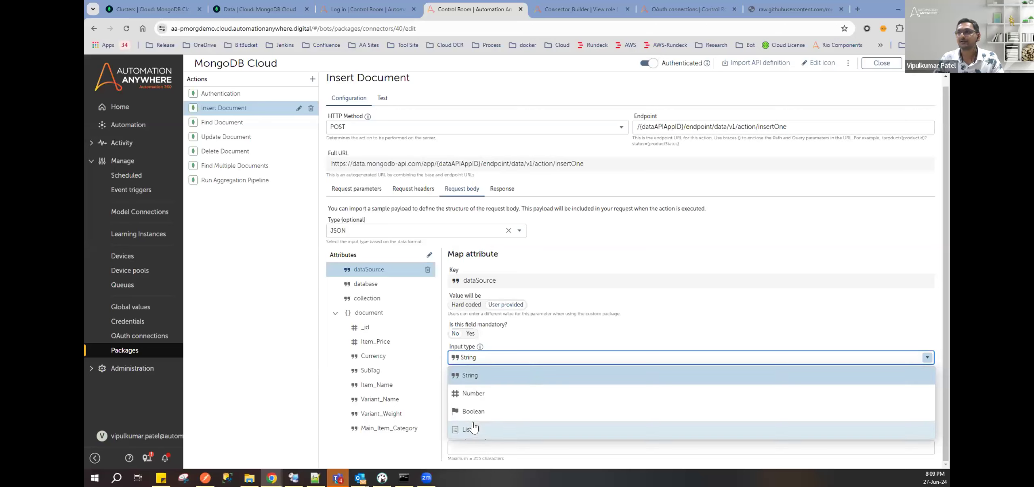
{"action": "left_click", "coordinate": [369, 325]}
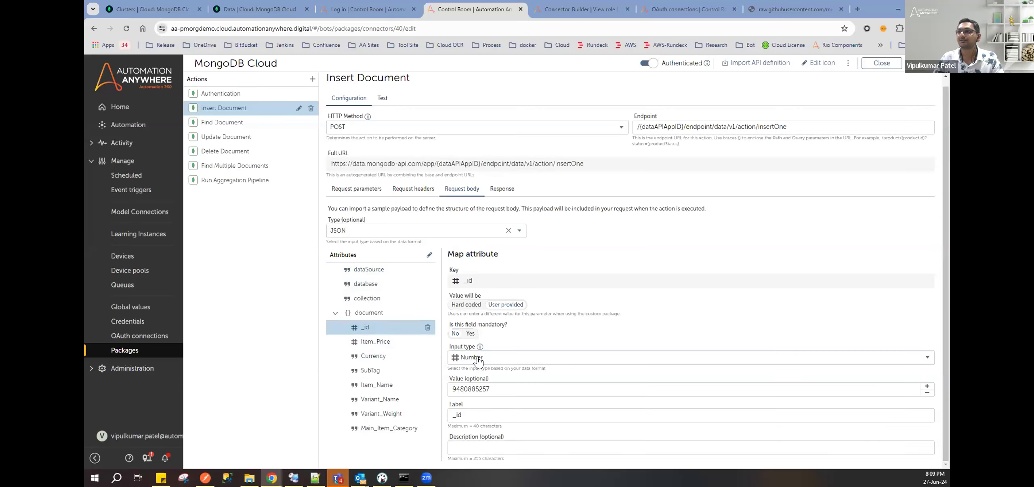
{"action": "left_click", "coordinate": [376, 341]}
{"action": "left_click", "coordinate": [378, 357]}
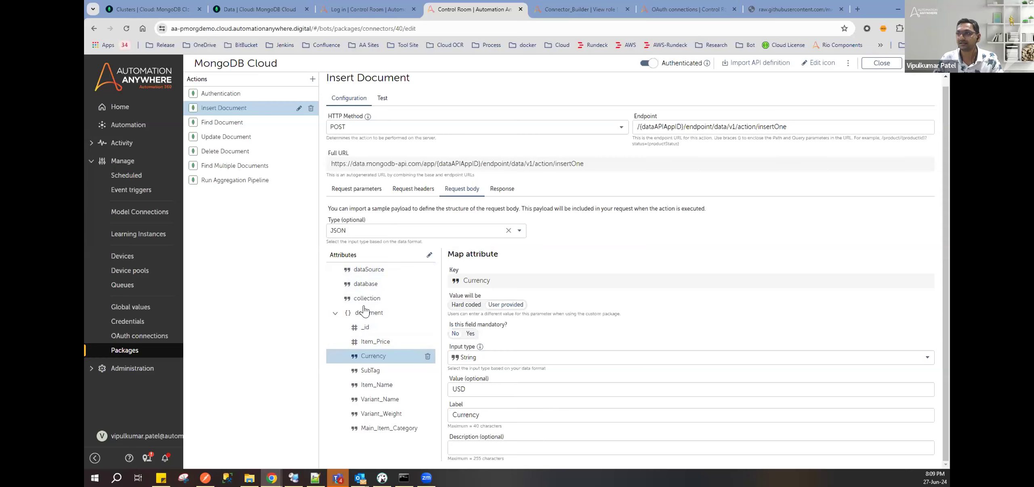
Step: Set the dataSource, database and collection attribute values to Hard coded
{"action": "left_click", "coordinate": [366, 269]}
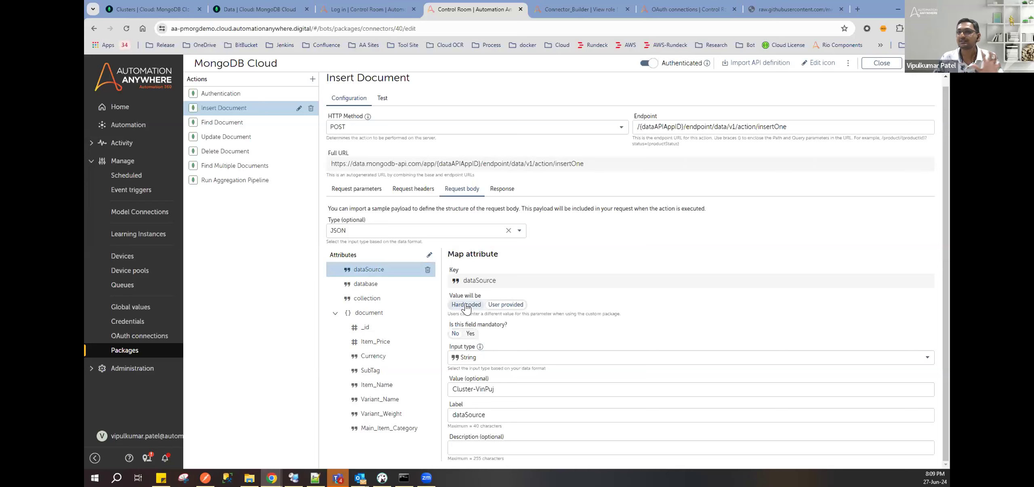
{"action": "left_click", "coordinate": [369, 284]}
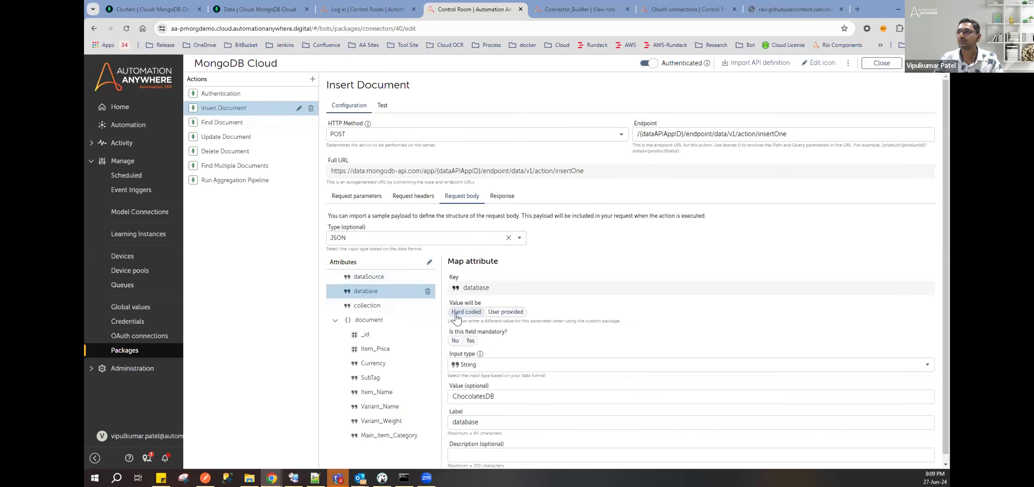
{"action": "left_click", "coordinate": [404, 306]}
{"action": "left_click", "coordinate": [467, 312]}
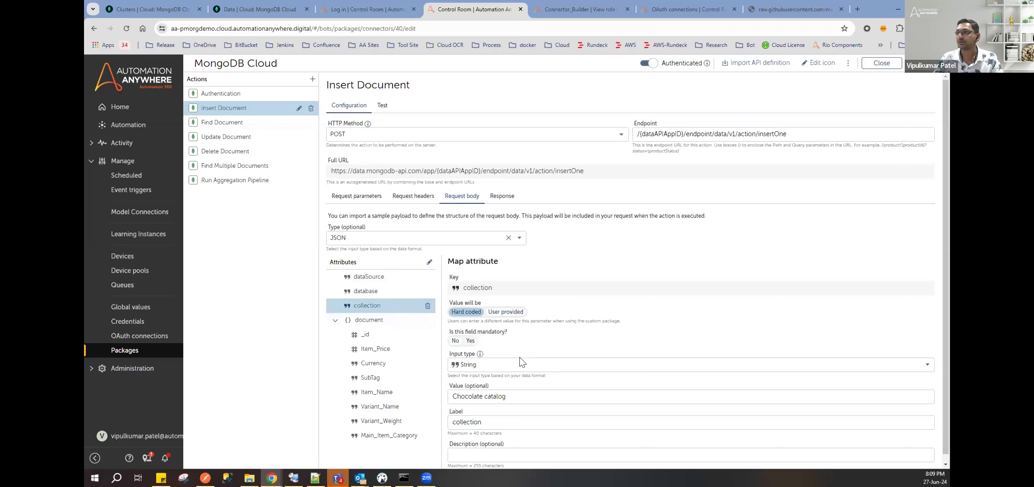
Step: Make the document's _id attribute mandatory and set its label to Product ID
{"action": "left_click", "coordinate": [380, 338]}
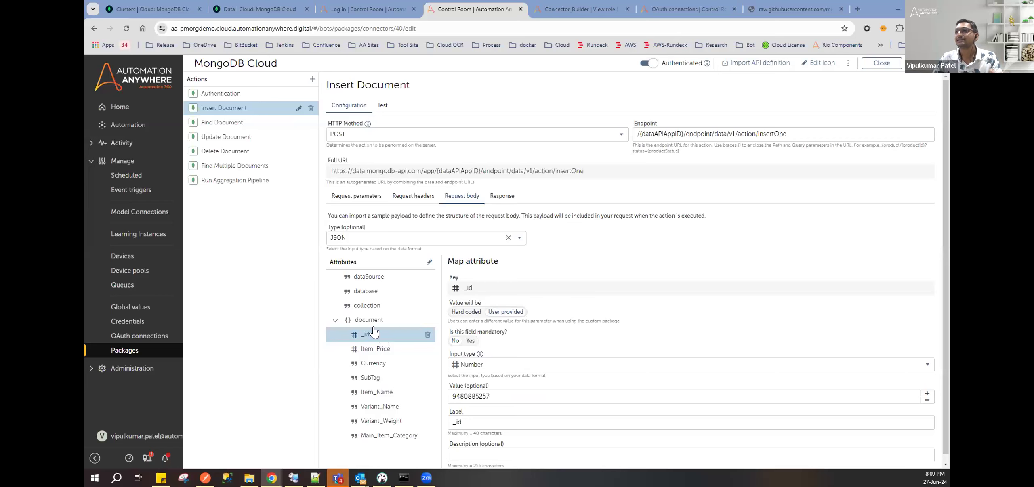
{"action": "scroll", "coordinate": [561, 368], "scroll_direction": "down", "scroll_amount": 1}
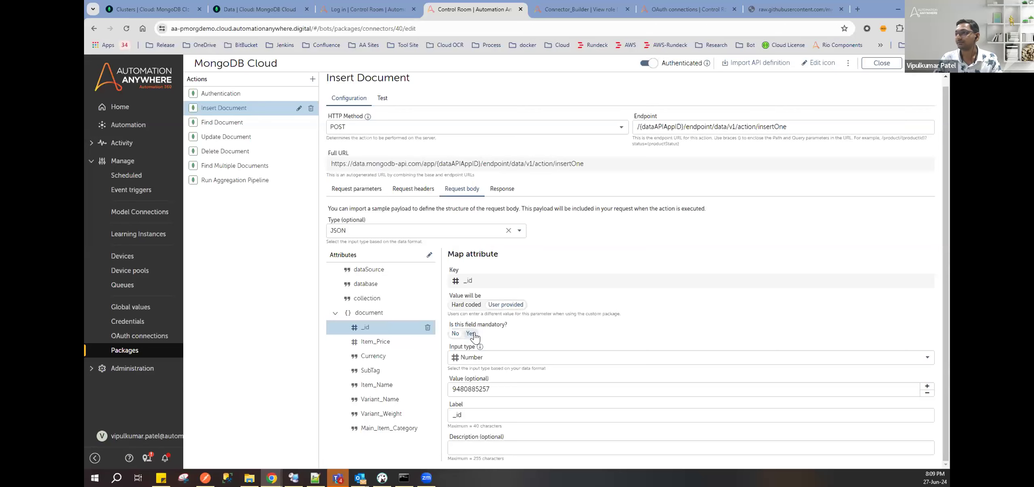
{"action": "left_click_drag", "start_coordinate": [470, 415], "coordinate": [439, 414]}
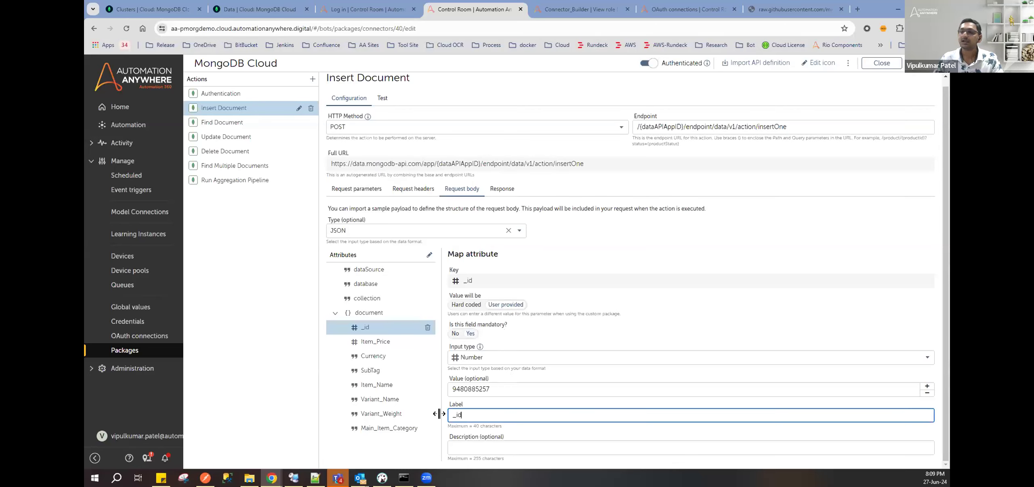
{"action": "type", "text": "P"}
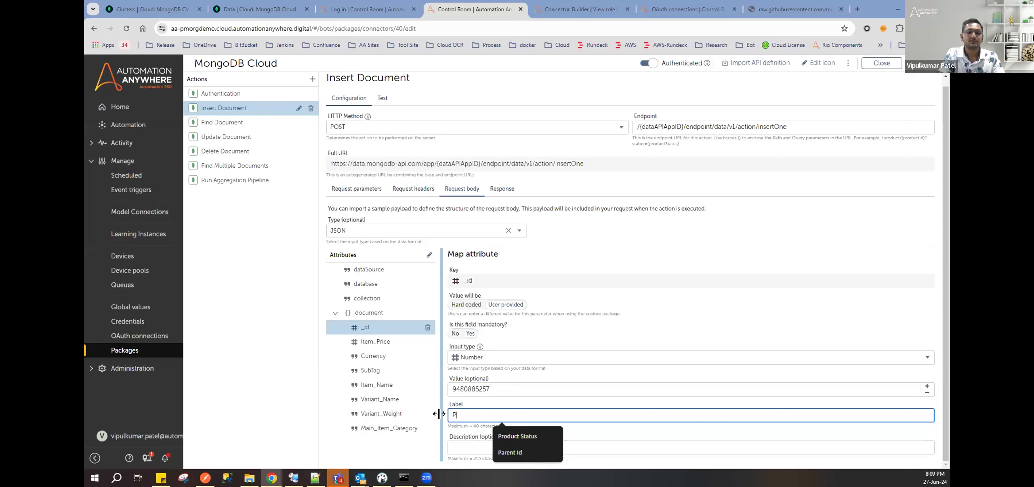
{"action": "type", "text": "rodcut"}
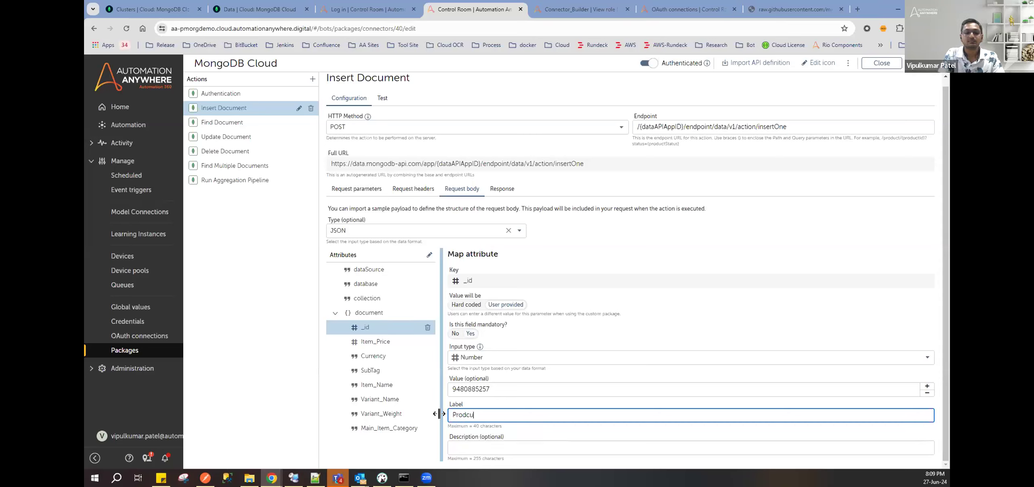
{"action": "key", "text": "BackSpace"}
{"action": "key", "text": "BackSpace"}
{"action": "type", "text": "uct If"}
{"action": "key", "text": "BackSpace"}
{"action": "type", "text": "D"}
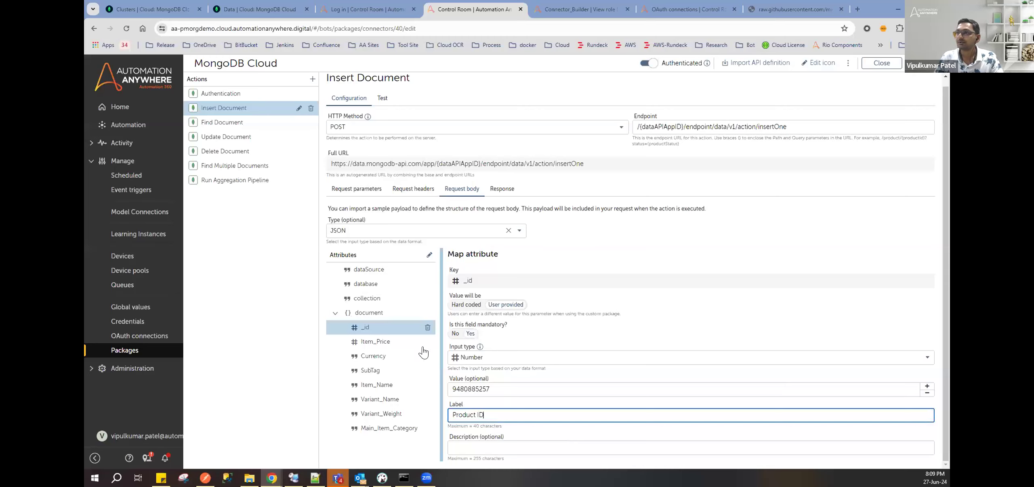
Step: Relabel the document attributes with spaces instead of underscores, such as Item Price, Sub Tag, Variant Name and Variant Weight
{"action": "left_click", "coordinate": [375, 342]}
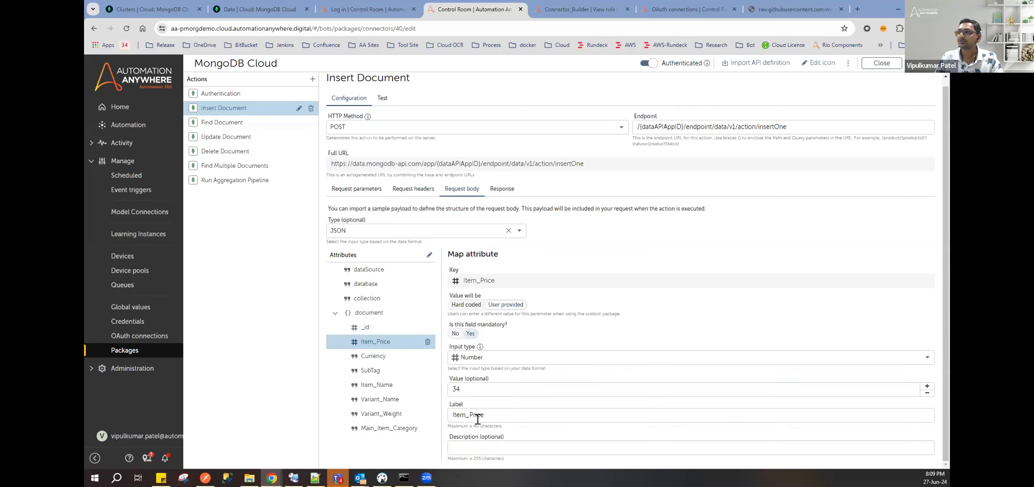
{"action": "left_click_drag", "start_coordinate": [466, 415], "coordinate": [464, 416]}
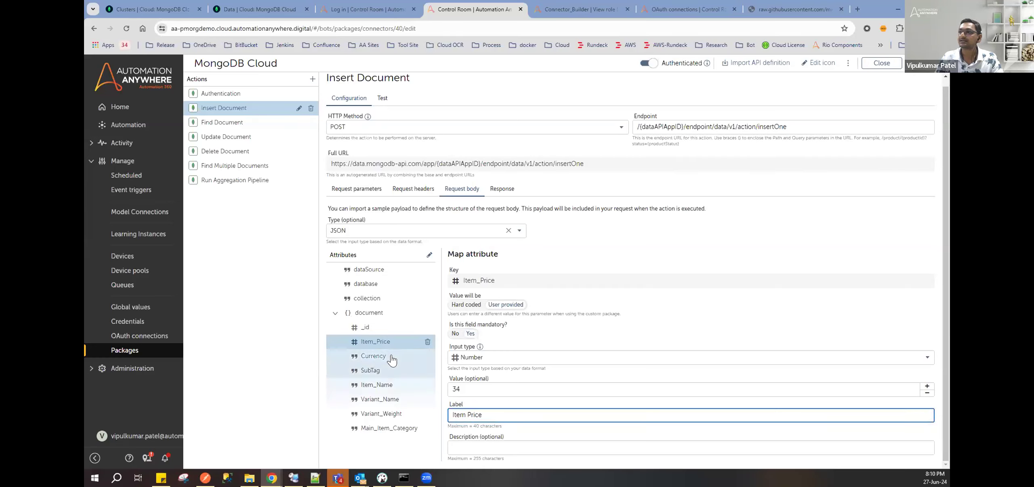
{"action": "left_click", "coordinate": [408, 357]}
{"action": "left_click", "coordinate": [370, 370]}
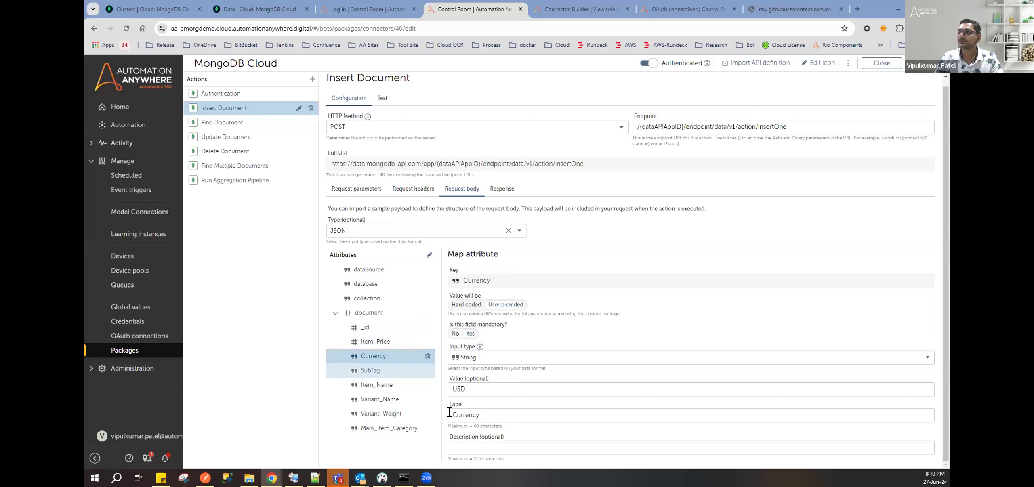
{"action": "left_click", "coordinate": [377, 385]}
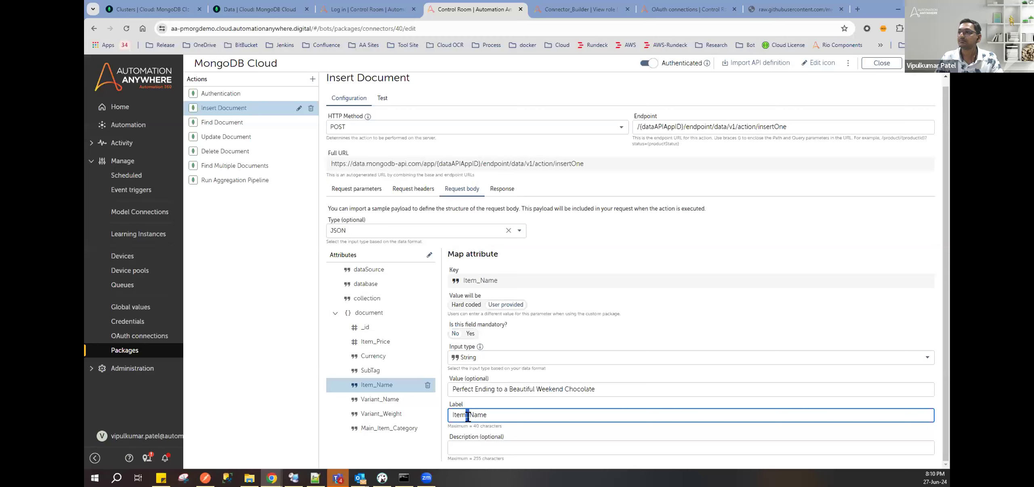
{"action": "left_click", "coordinate": [386, 400]}
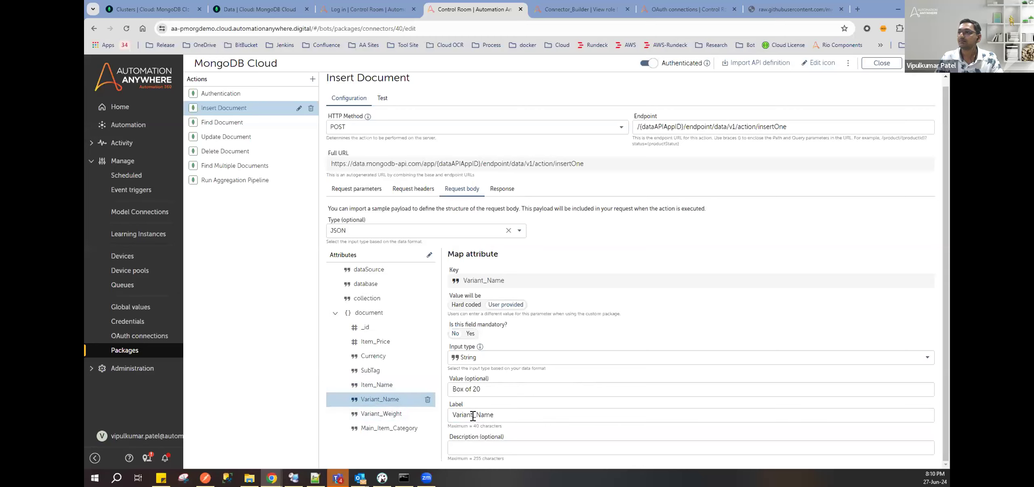
{"action": "left_click", "coordinate": [380, 415]}
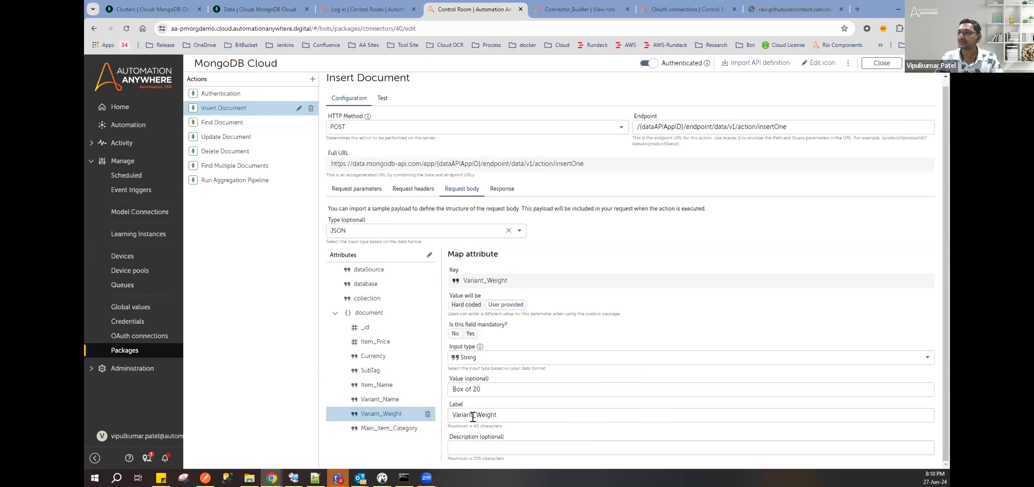
Step: Set the label of the Main_Item_Category attribute to Item Category
{"action": "left_click", "coordinate": [380, 428]}
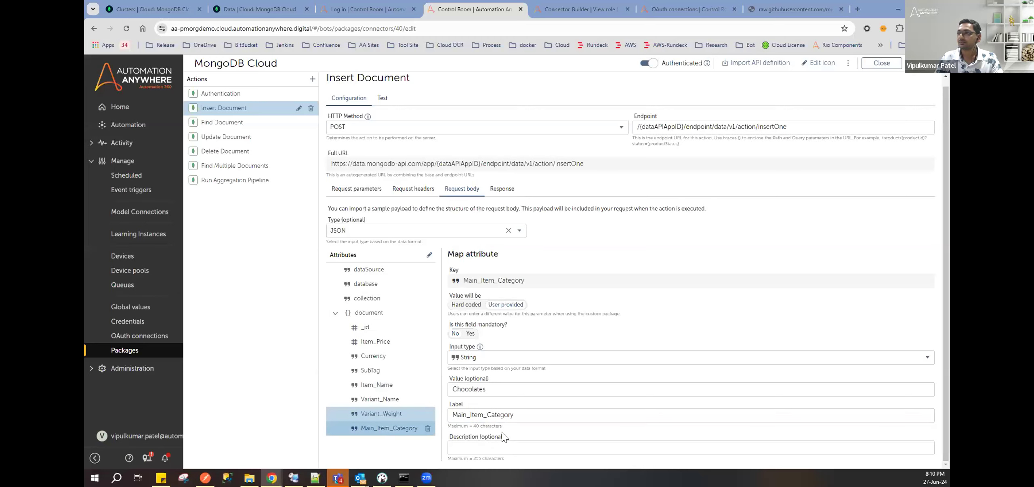
{"action": "left_click_drag", "start_coordinate": [518, 413], "coordinate": [448, 414]}
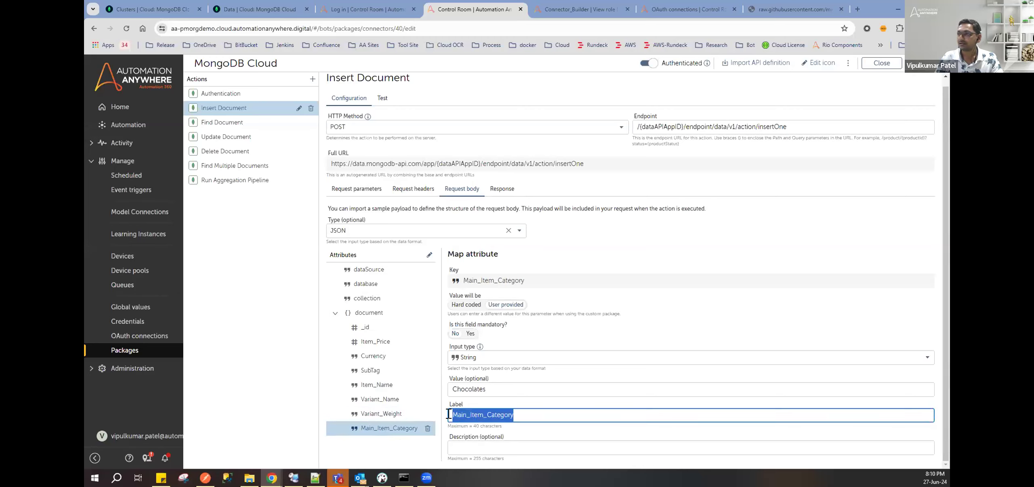
{"action": "type", "text": "Item "}
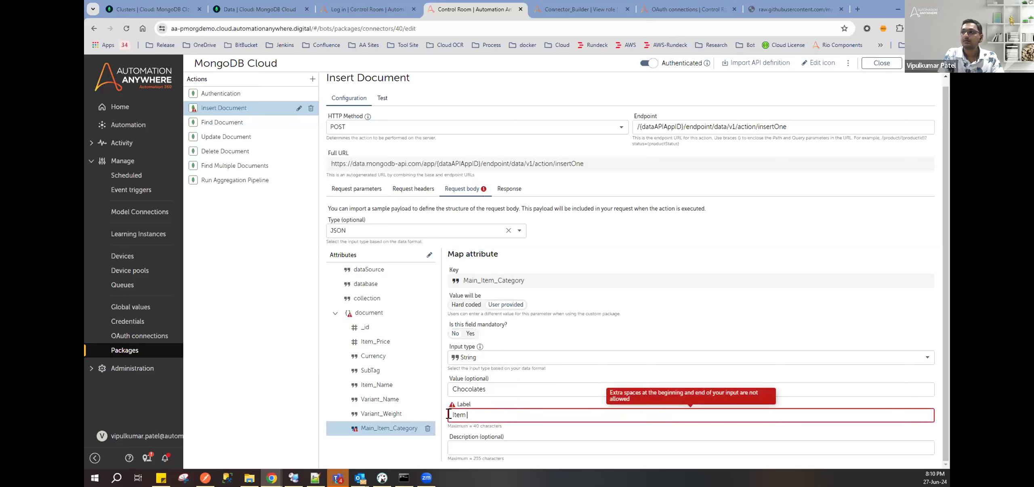
{"action": "type", "text": "Category"}
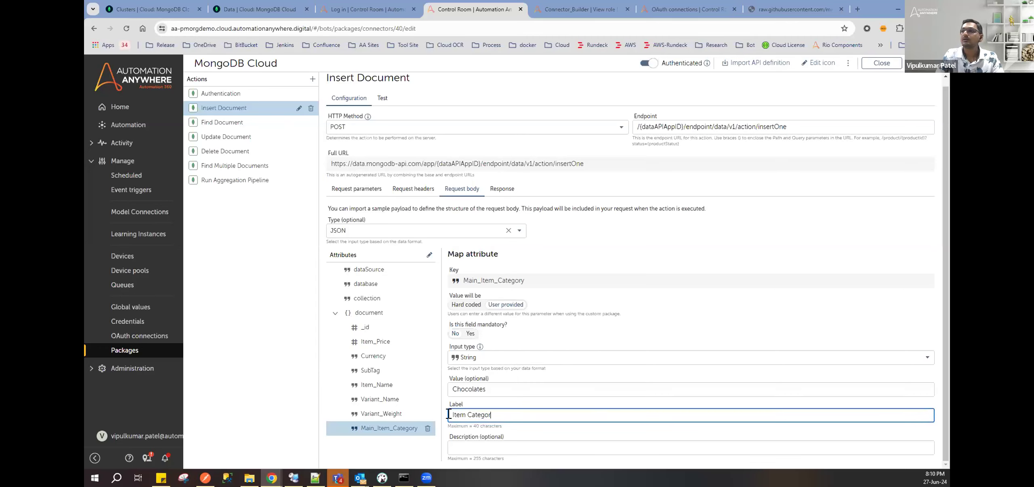
Step: Mark the remaining document attributes as mandatory, from Main_Item_Category up through the variant, Item_Name, SubTag and Currency fields
{"action": "left_click", "coordinate": [470, 333]}
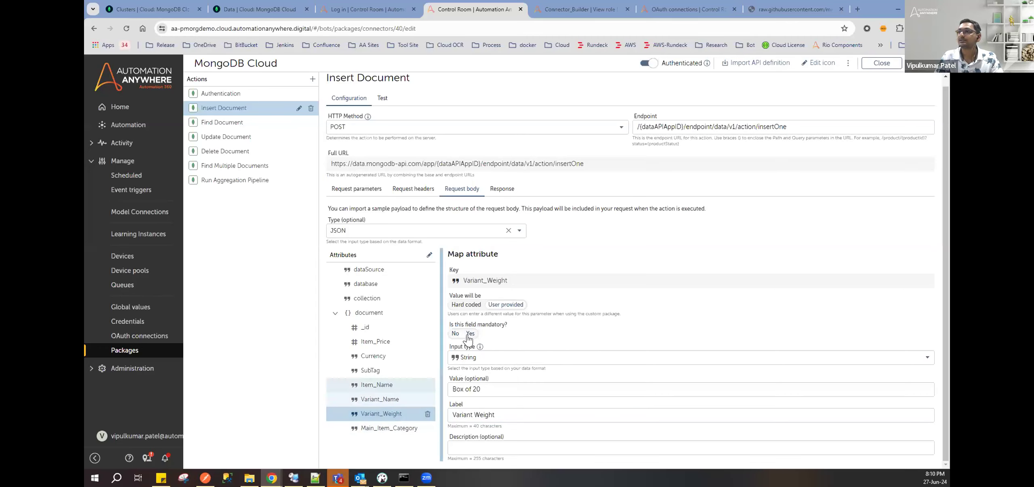
{"action": "left_click", "coordinate": [388, 399]}
{"action": "left_click", "coordinate": [471, 333]}
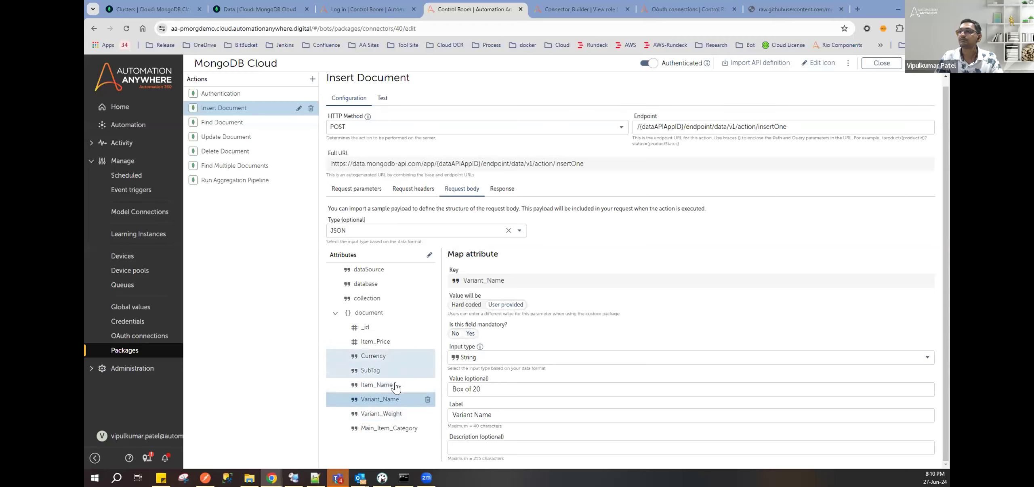
{"action": "left_click", "coordinate": [379, 385]}
{"action": "left_click", "coordinate": [379, 370]}
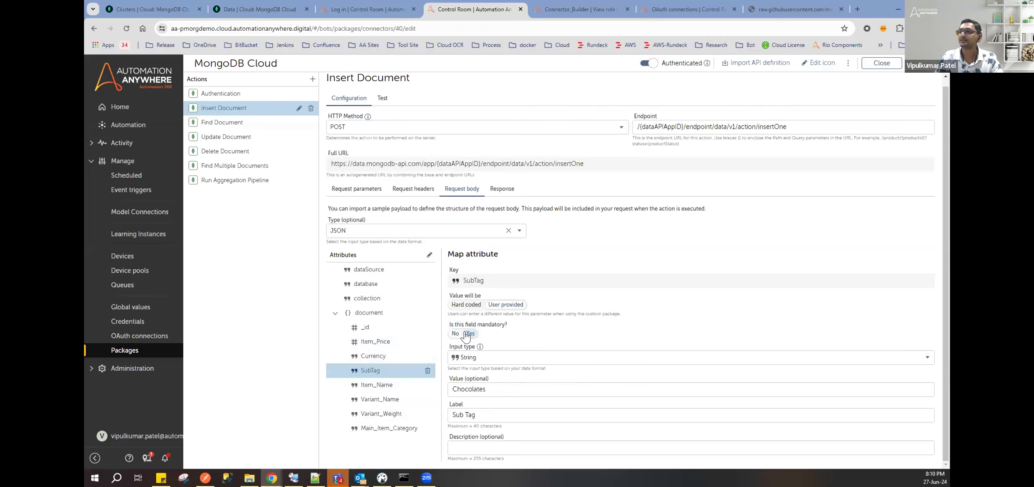
{"action": "left_click", "coordinate": [373, 356]}
{"action": "left_click", "coordinate": [374, 328]}
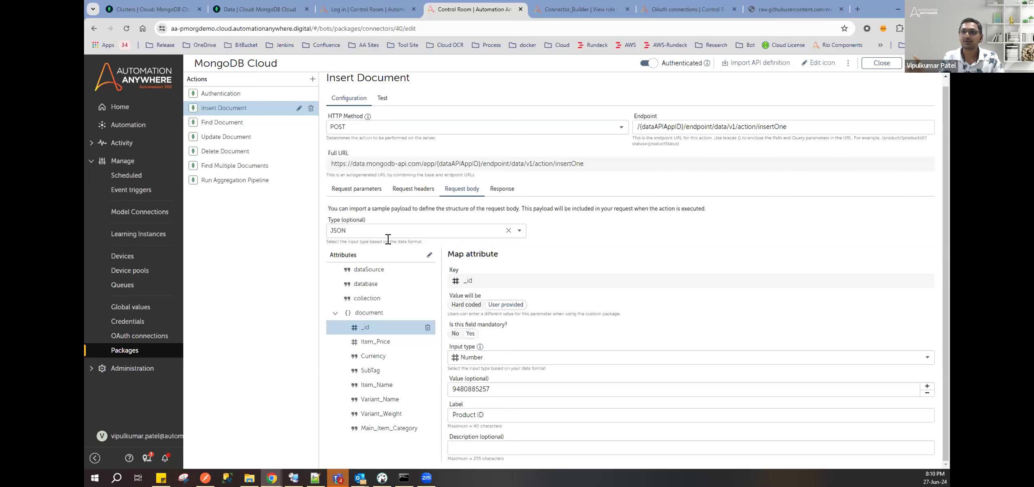
Step: Open the test view of the Insert Document action and examine the full URL with its dataAPIAppID placeholder
{"action": "left_click", "coordinate": [381, 98]}
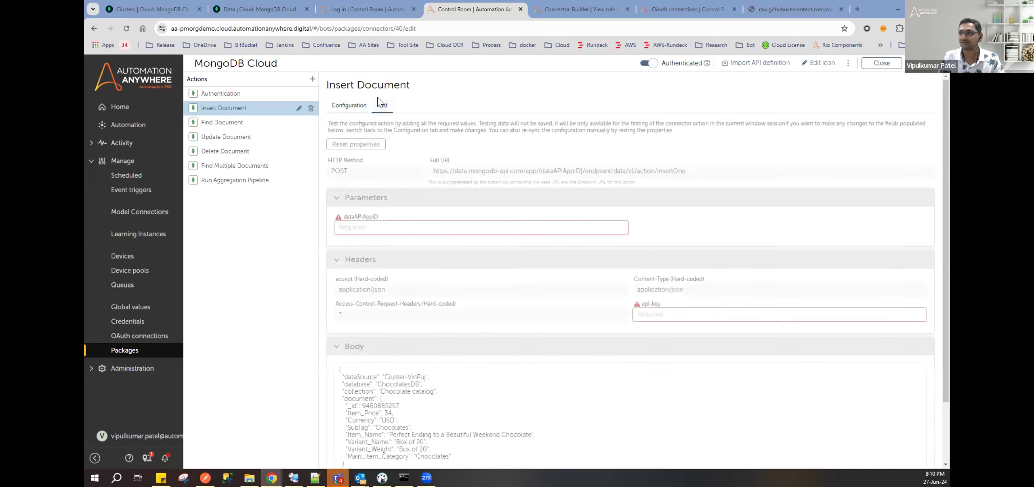
{"action": "left_click", "coordinate": [382, 226]}
{"action": "left_click_drag", "start_coordinate": [439, 170], "coordinate": [700, 165]}
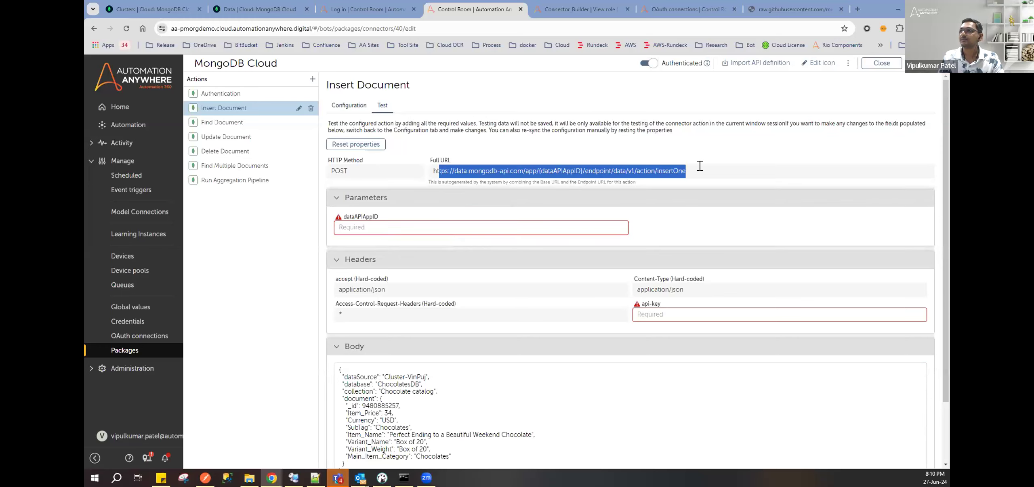
{"action": "left_click", "coordinate": [572, 178]}
{"action": "double_click", "coordinate": [568, 170]}
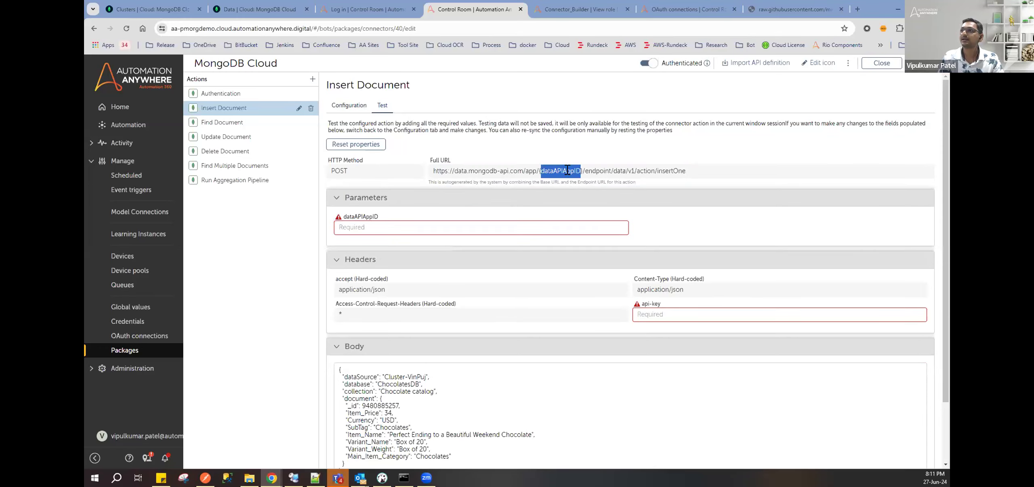
Step: Set the dataAPIAppID parameter of the Insert Document test to data-fuhjjiu
{"action": "left_click", "coordinate": [383, 218]}
{"action": "key", "text": "alt+Tab"}
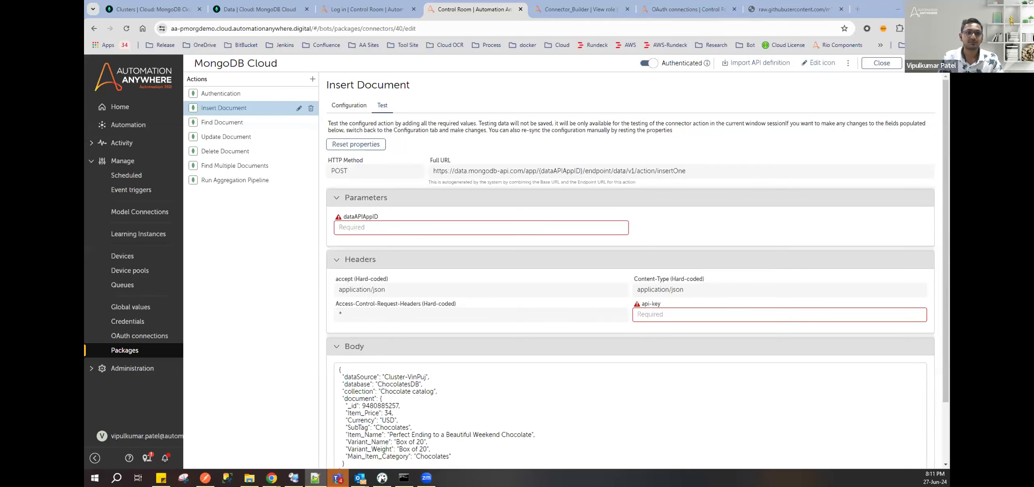
{"action": "left_click", "coordinate": [419, 226]}
{"action": "type", "text": "data-fuhjjiu"}
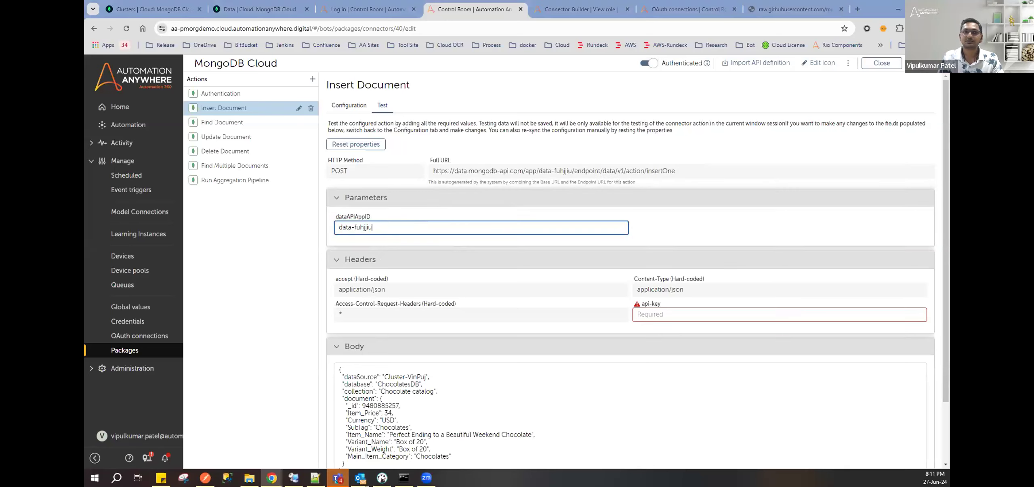
Step: Paste the API key into the api-key header of the Insert Document test
{"action": "key", "text": "alt+Tab"}
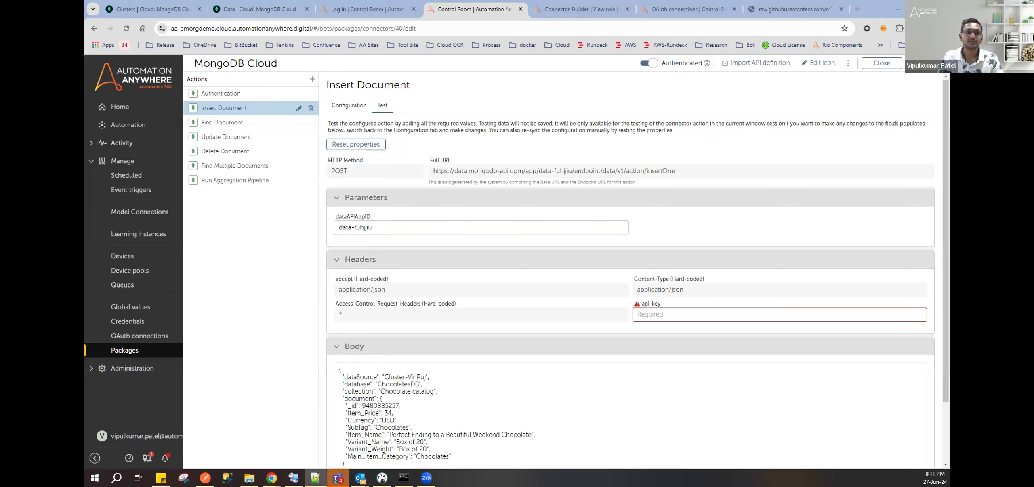
{"action": "left_click", "coordinate": [646, 315]}
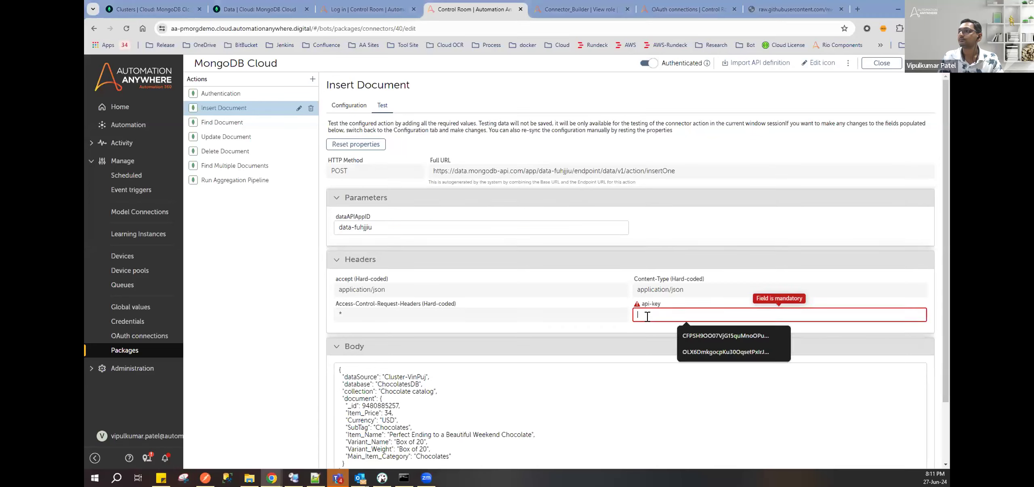
{"action": "key", "text": "ctrl+v"}
{"action": "scroll", "coordinate": [471, 305], "scroll_direction": "down", "scroll_amount": 2}
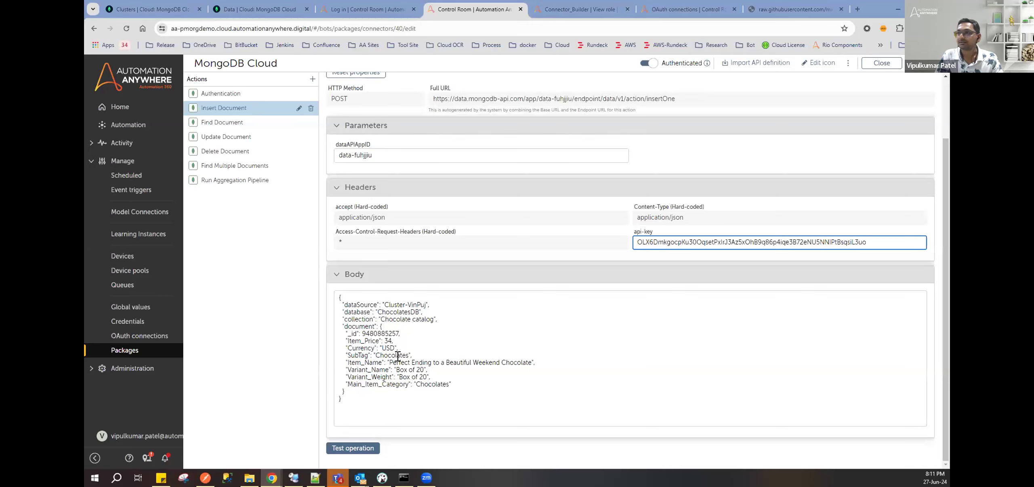
Step: Switch to MongoDB Atlas and open the Chocolate catalog collection of Cluster-meetup
{"action": "left_click", "coordinate": [159, 10]}
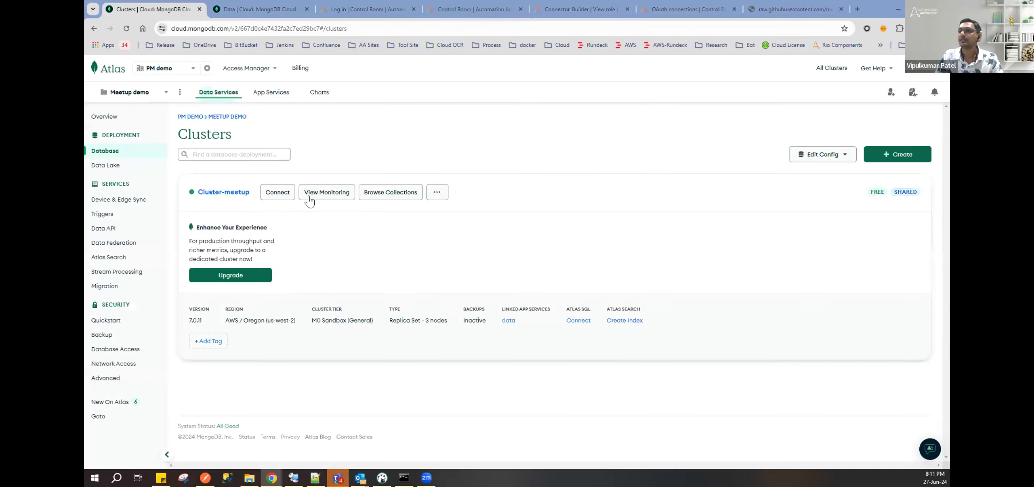
{"action": "left_click", "coordinate": [210, 191]}
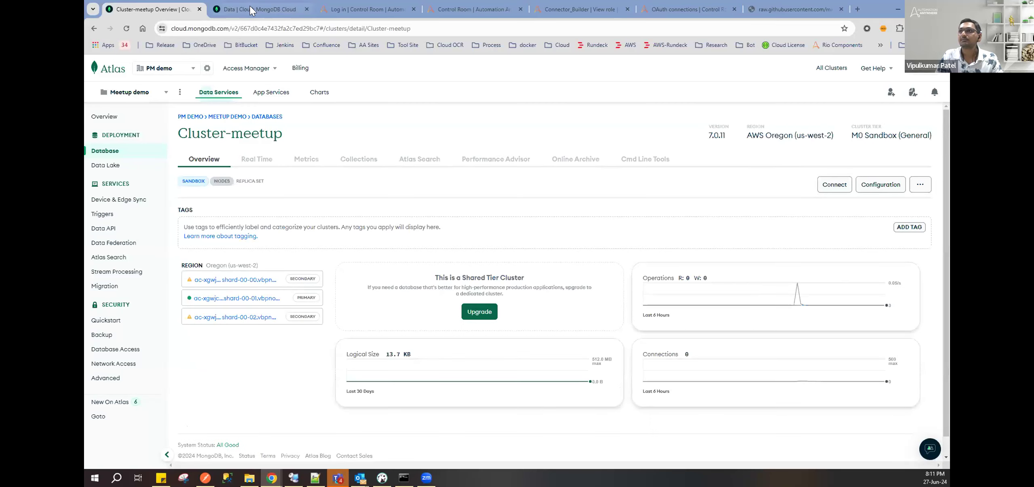
{"action": "left_click", "coordinate": [113, 150]}
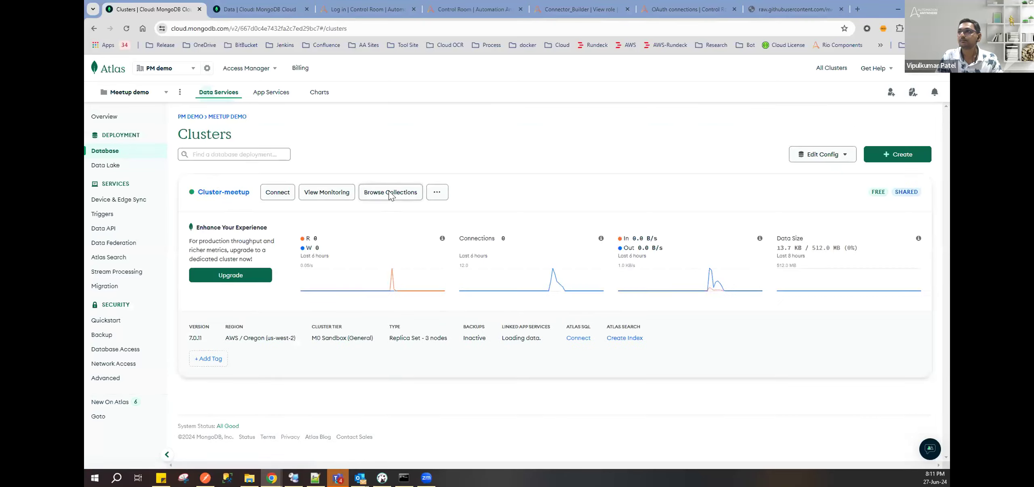
{"action": "left_click", "coordinate": [390, 194]}
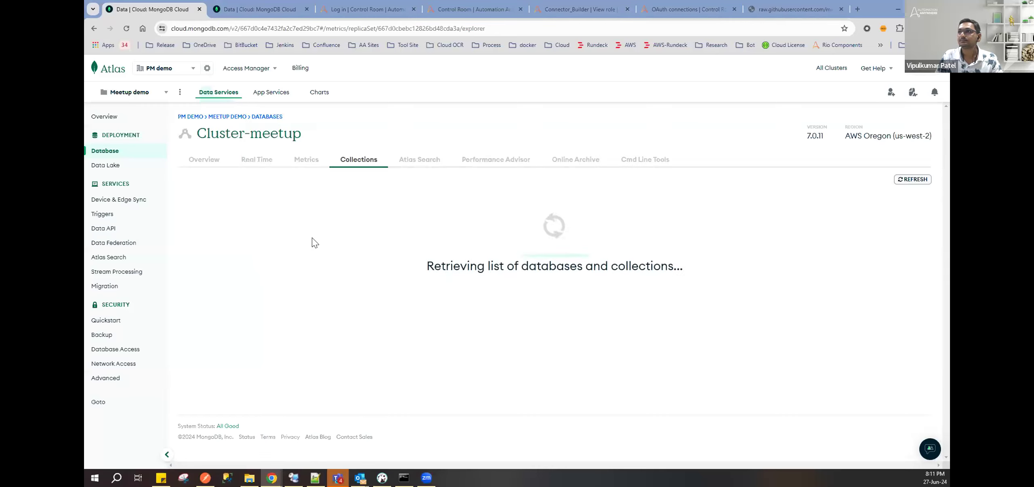
{"action": "left_click", "coordinate": [229, 262]}
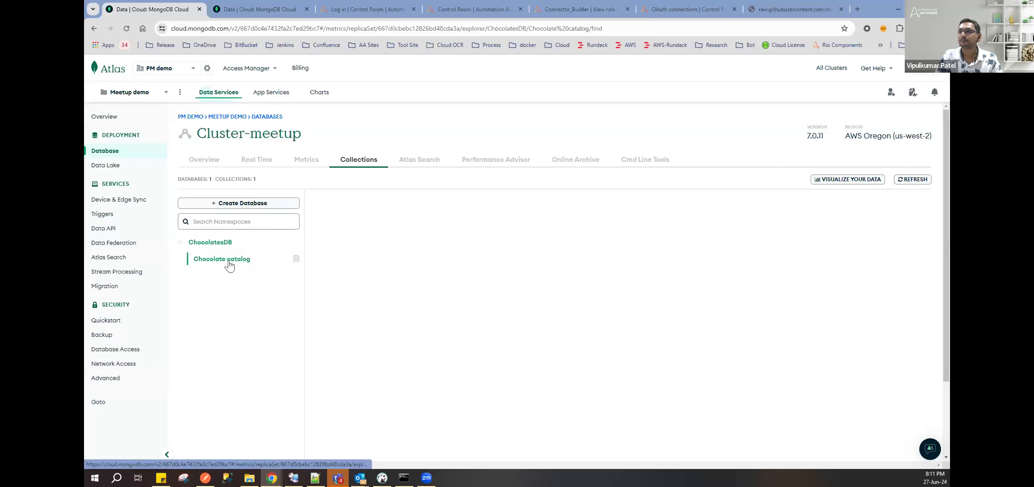
Step: Copy the cluster name from Atlas and set the dataSource value in the test request body to Cluster-meetup
{"action": "left_click_drag", "start_coordinate": [301, 133], "coordinate": [197, 132]}
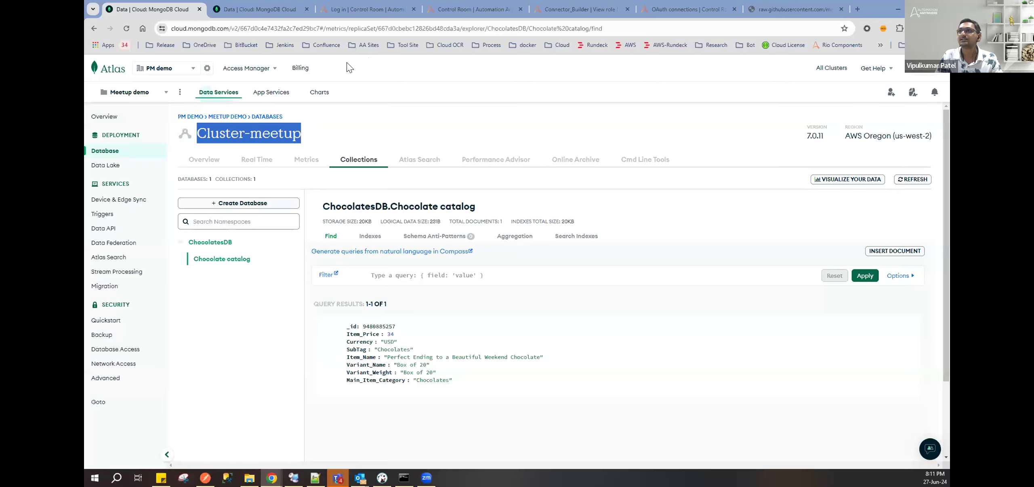
{"action": "left_click", "coordinate": [361, 13]}
{"action": "left_click", "coordinate": [441, 10]}
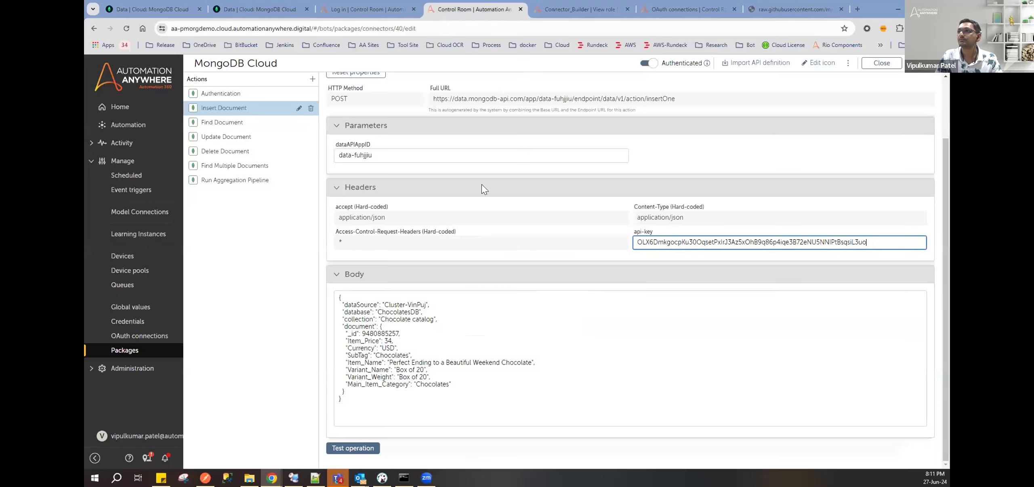
{"action": "left_click_drag", "start_coordinate": [385, 304], "coordinate": [425, 303]}
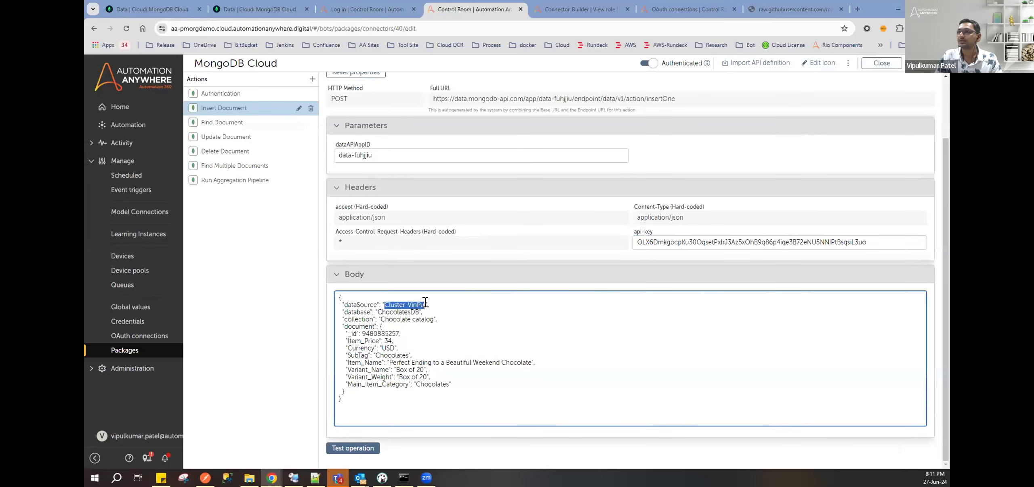
Step: Copy the database name from the Atlas collection heading and paste ChocolatesDB as the database value in the request body
{"action": "left_click", "coordinate": [150, 8]}
{"action": "left_click_drag", "start_coordinate": [389, 207], "coordinate": [322, 207]}
{"action": "key", "text": "ctrl+c"}
{"action": "left_click", "coordinate": [265, 12]}
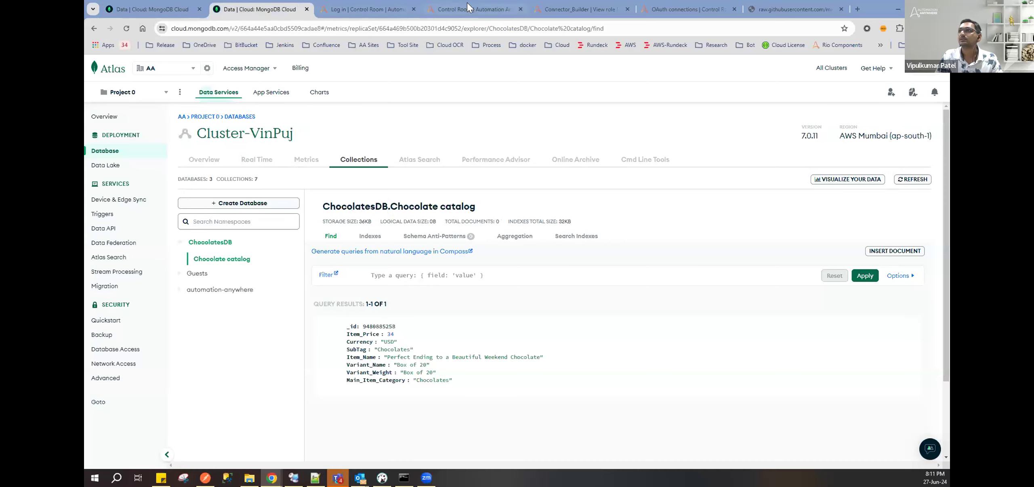
{"action": "left_click", "coordinate": [469, 9]}
{"action": "double_click", "coordinate": [399, 312]}
{"action": "key", "text": "ctrl+v"}
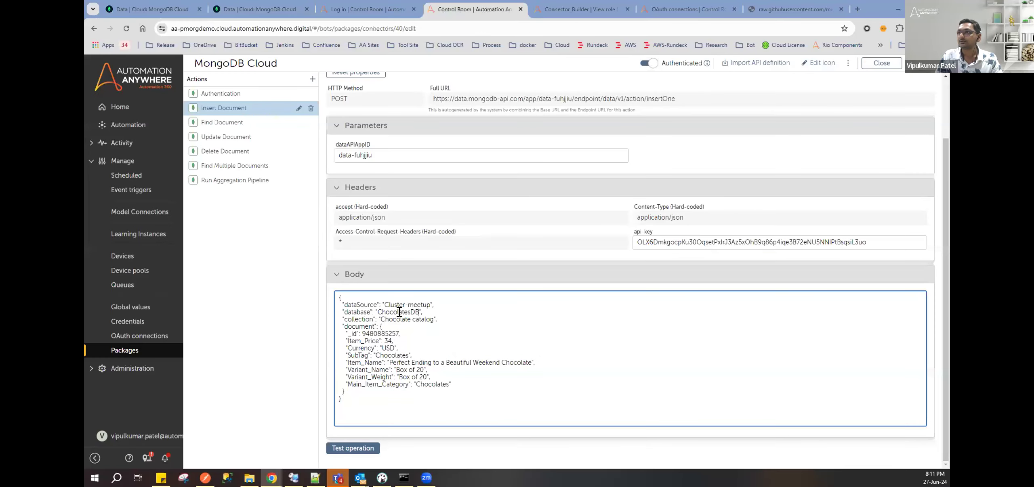
Step: Run the Insert Document test operation and review its response alongside the request body
{"action": "left_click", "coordinate": [441, 317]}
{"action": "left_click", "coordinate": [352, 449]}
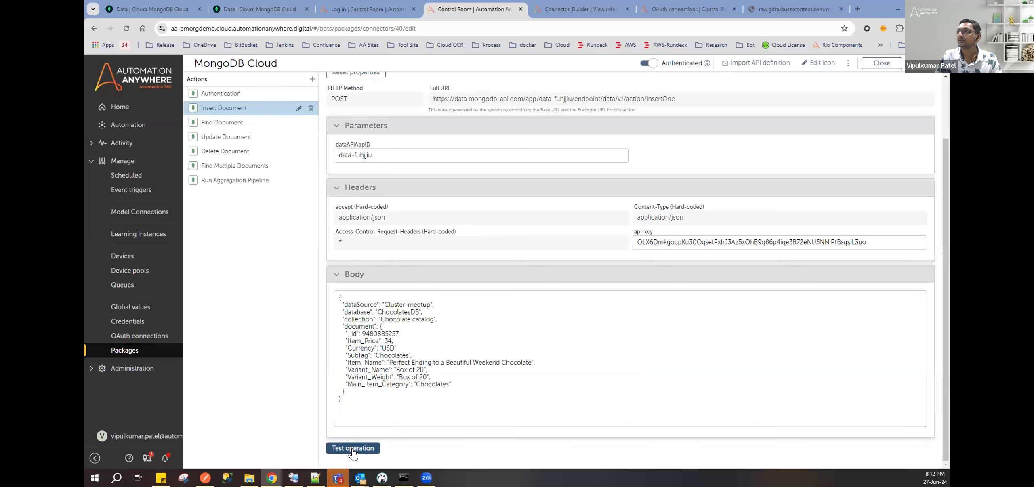
{"action": "left_click", "coordinate": [341, 262]}
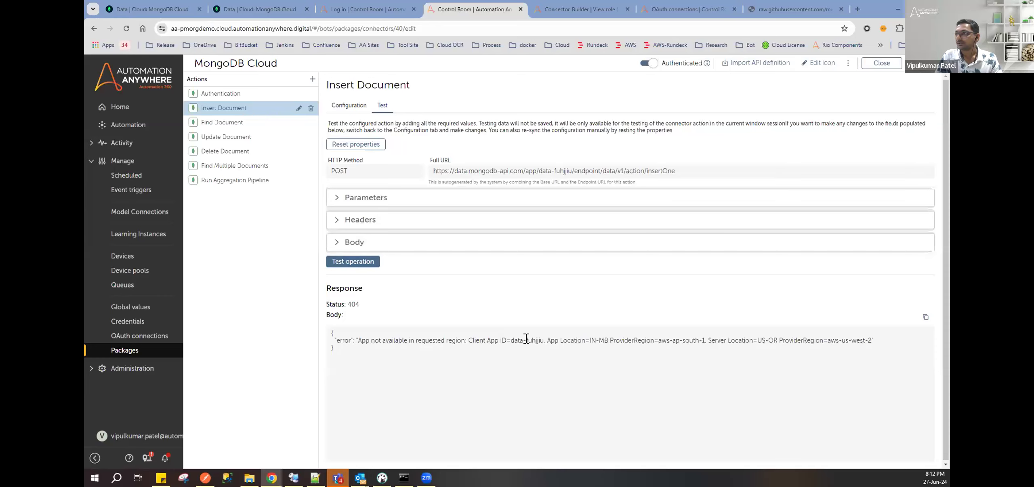
{"action": "left_click", "coordinate": [333, 242]}
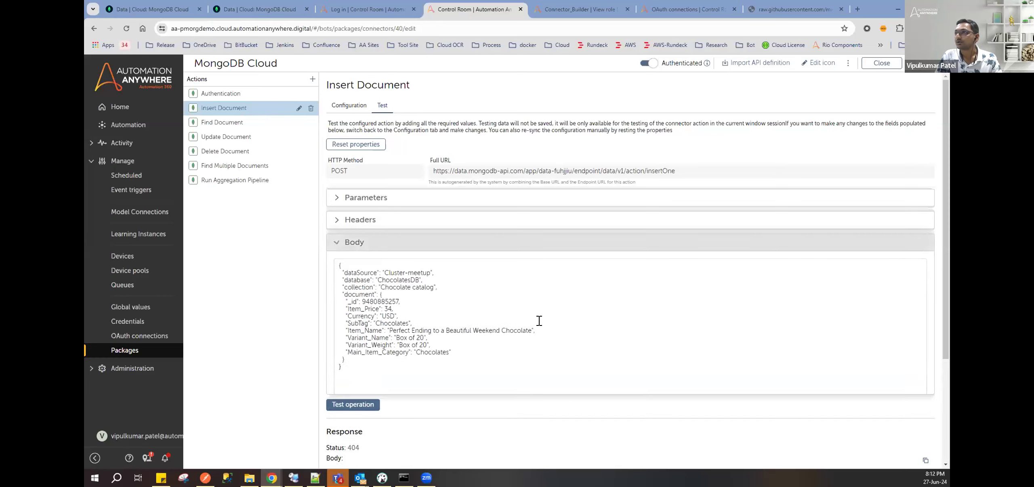
{"action": "scroll", "coordinate": [472, 323], "scroll_direction": "down", "scroll_amount": 3}
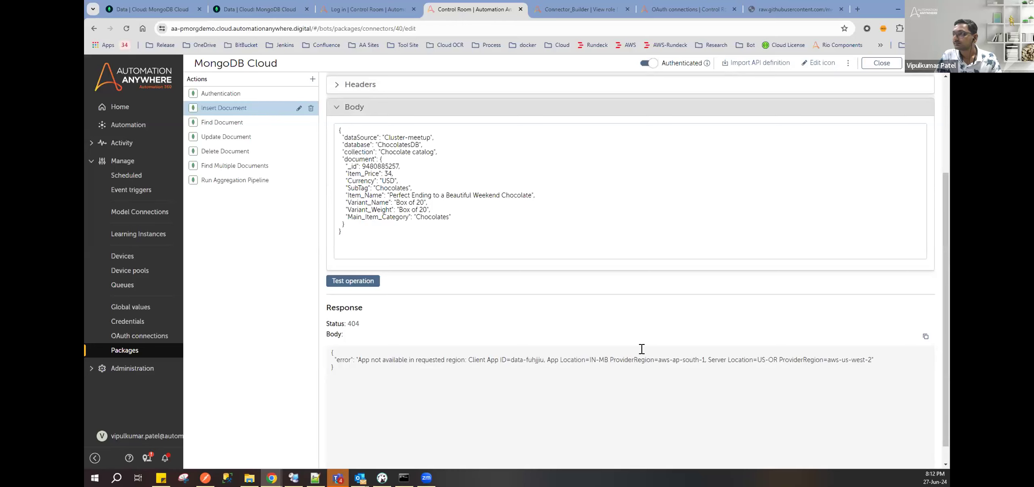
Step: Compare the Cluster-meetup and Cluster-VinPuj details in Atlas with the app ID and regions in the test response
{"action": "left_click", "coordinate": [144, 13]}
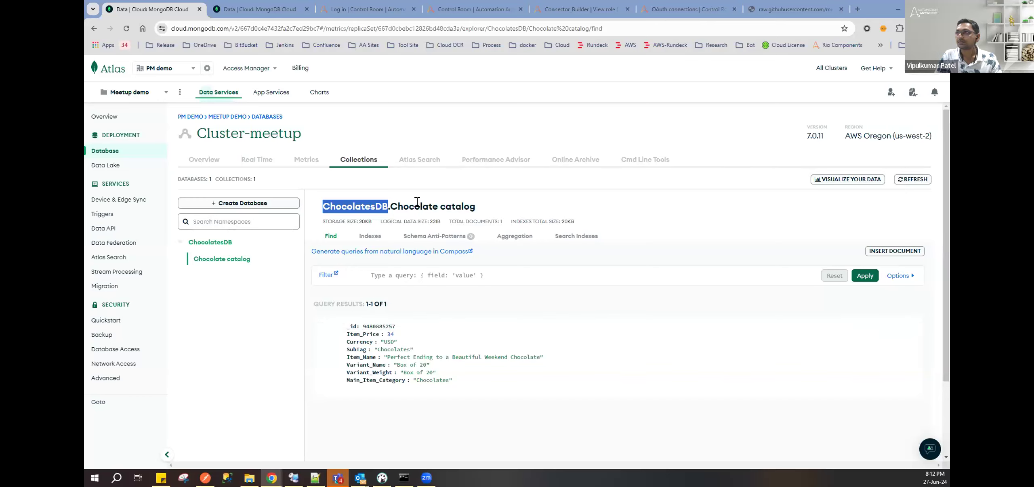
{"action": "left_click", "coordinate": [254, 9]}
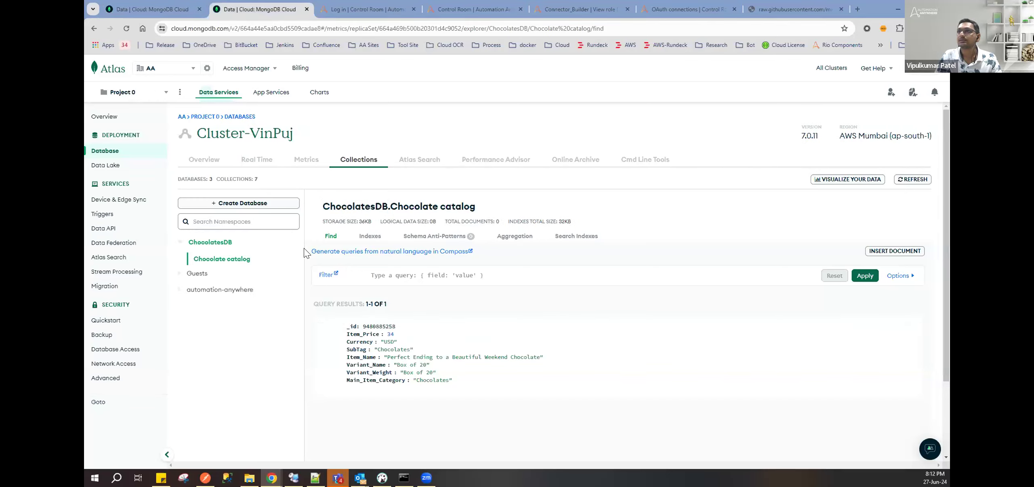
{"action": "left_click", "coordinate": [158, 7]}
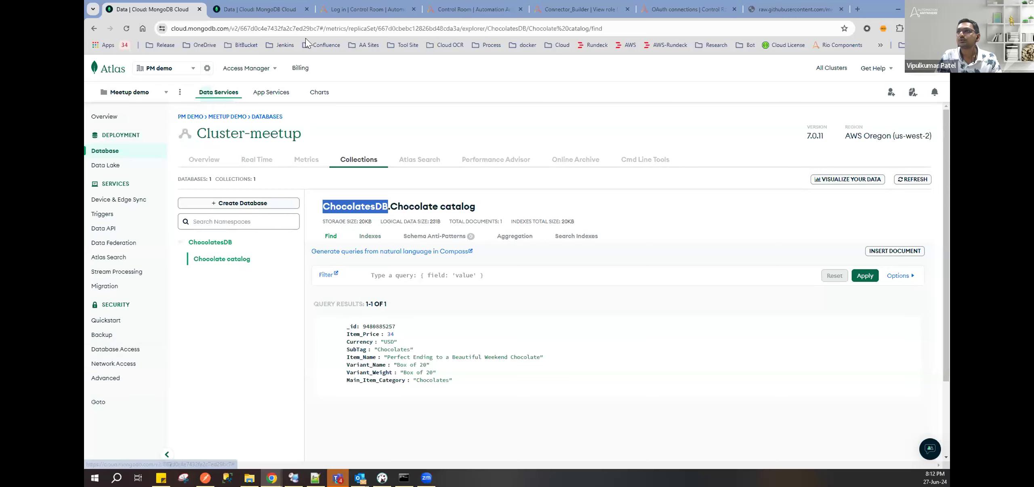
{"action": "left_click", "coordinate": [464, 9]}
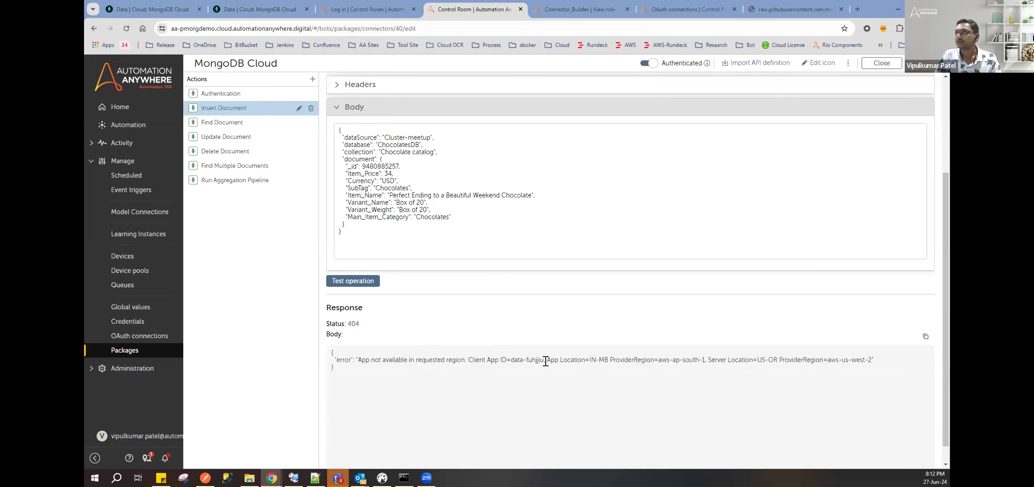
{"action": "left_click_drag", "start_coordinate": [544, 360], "coordinate": [510, 360]}
{"action": "left_click", "coordinate": [129, 8]}
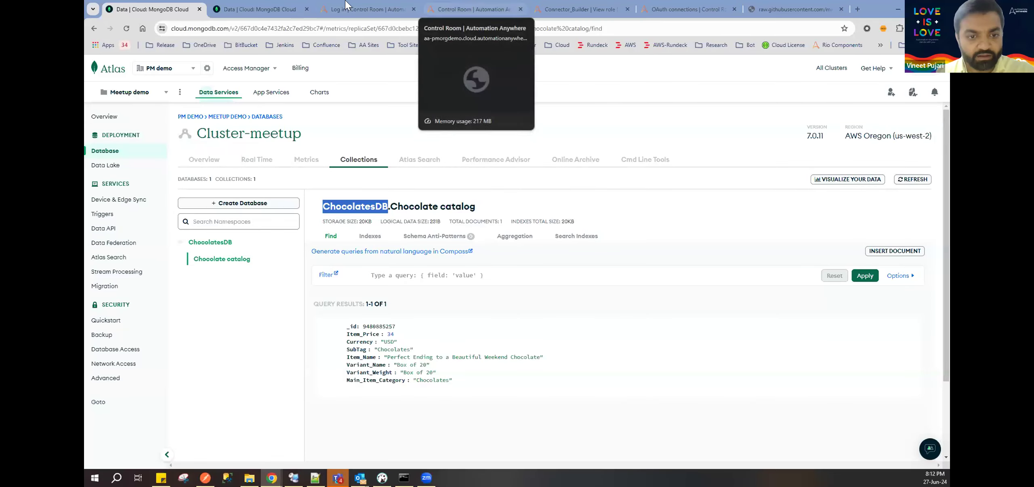
Step: Log in to the other Control Room whose session expired, using a saved username and account password
{"action": "left_click", "coordinate": [366, 9]}
{"action": "left_click", "coordinate": [510, 281]}
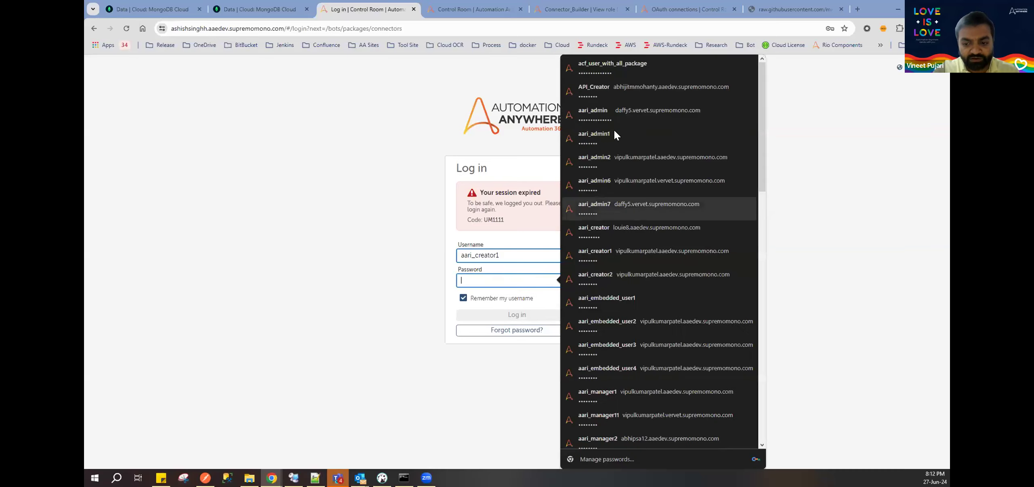
{"action": "left_click", "coordinate": [597, 137]}
{"action": "left_click", "coordinate": [525, 316]}
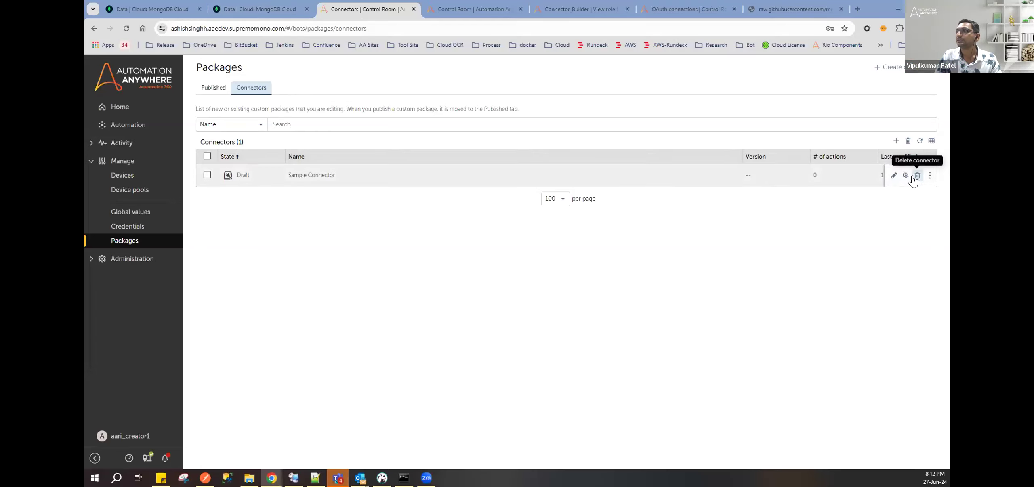
Step: Dismiss the publishing of Sample Connector and start a new connector named MongoDB Cloud
{"action": "left_click", "coordinate": [906, 176]}
{"action": "left_click", "coordinate": [704, 239]}
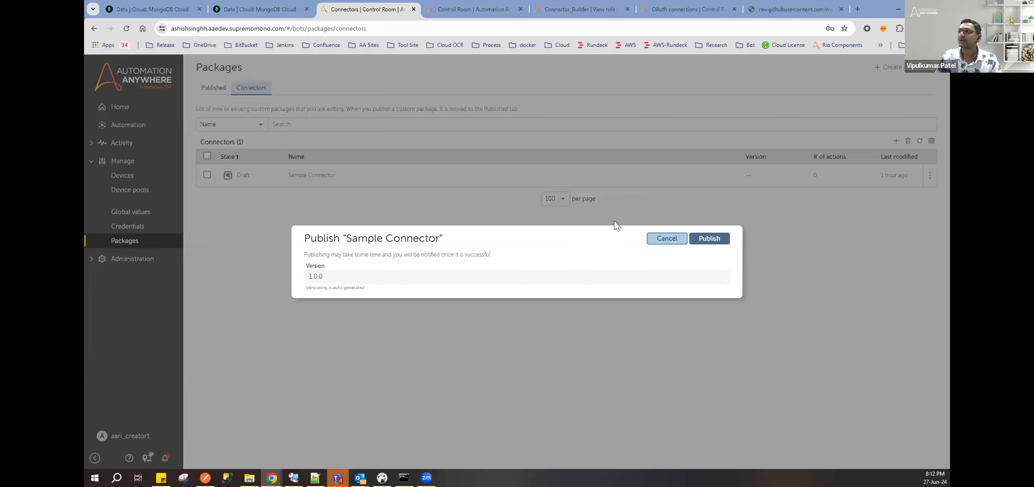
{"action": "left_click", "coordinate": [399, 260]}
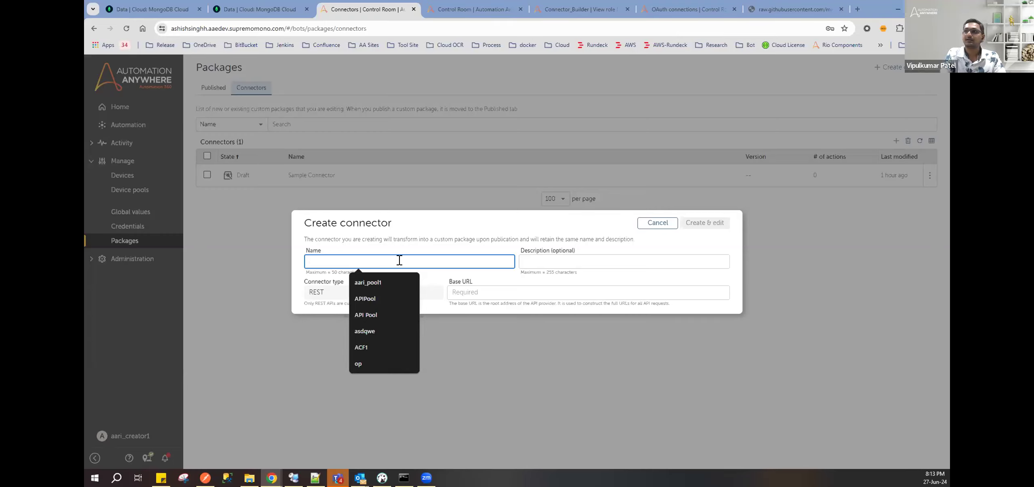
{"action": "type", "text": "Mongo"}
{"action": "key", "text": "Down"}
{"action": "key", "text": "Return"}
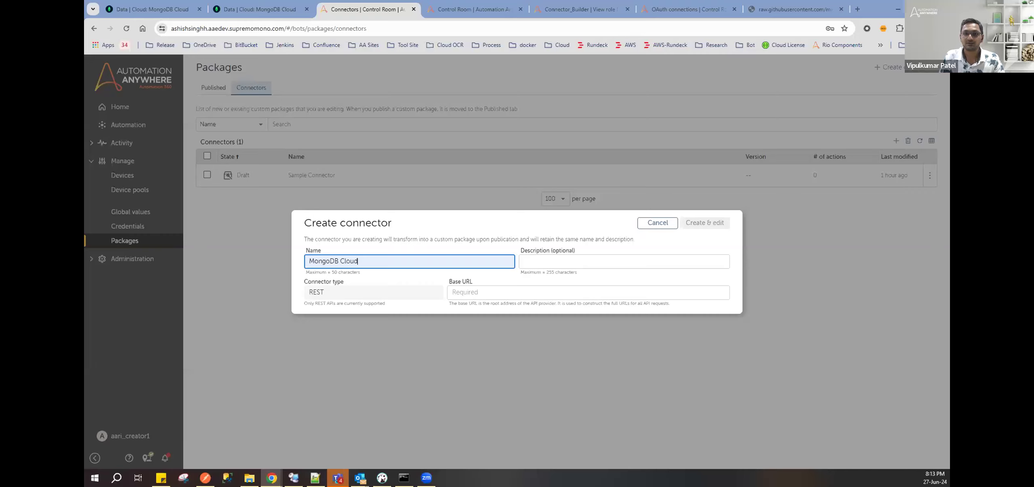
{"action": "key", "text": "alt+Tab"}
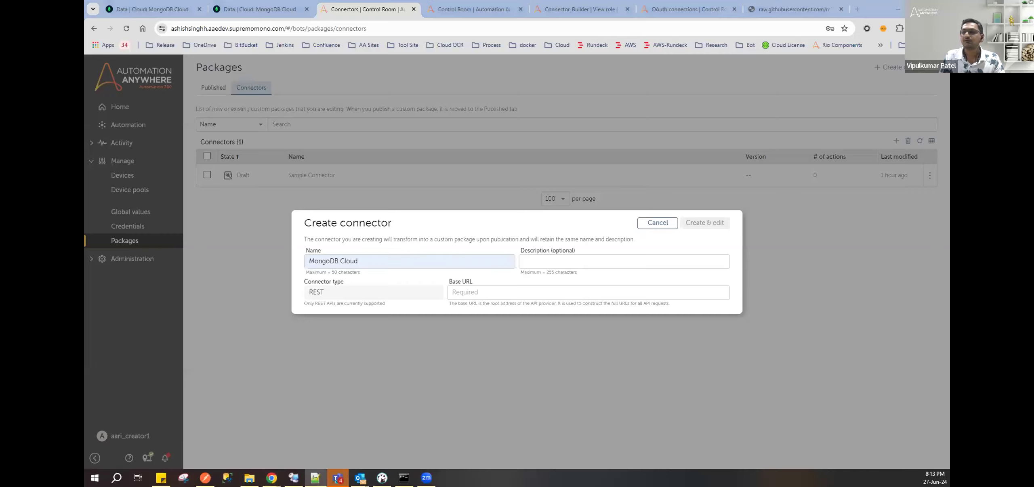
{"action": "left_click", "coordinate": [539, 298]}
{"action": "type", "text": "https://ap-south-1.aws.data.mongodb-api.com/app/data-ptfzpjr/endpoint/data/v1"}
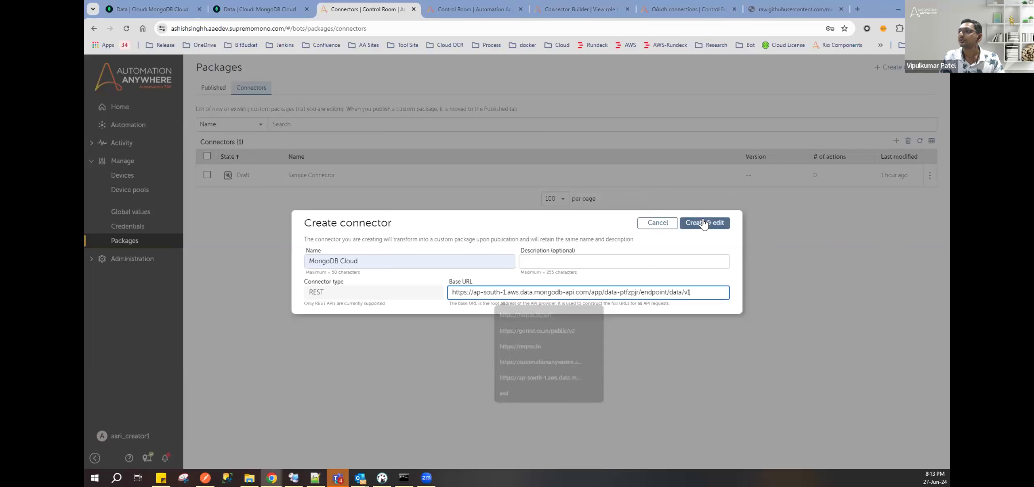
{"action": "left_click", "coordinate": [701, 222]}
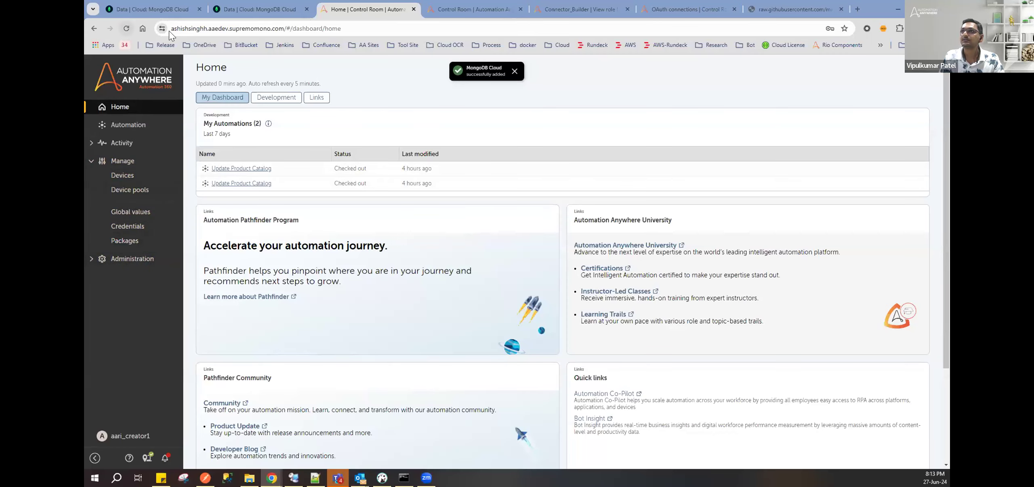
Step: Return to the packages page, show the browser's developer tools and open the list of connectors
{"action": "left_click", "coordinate": [121, 241]}
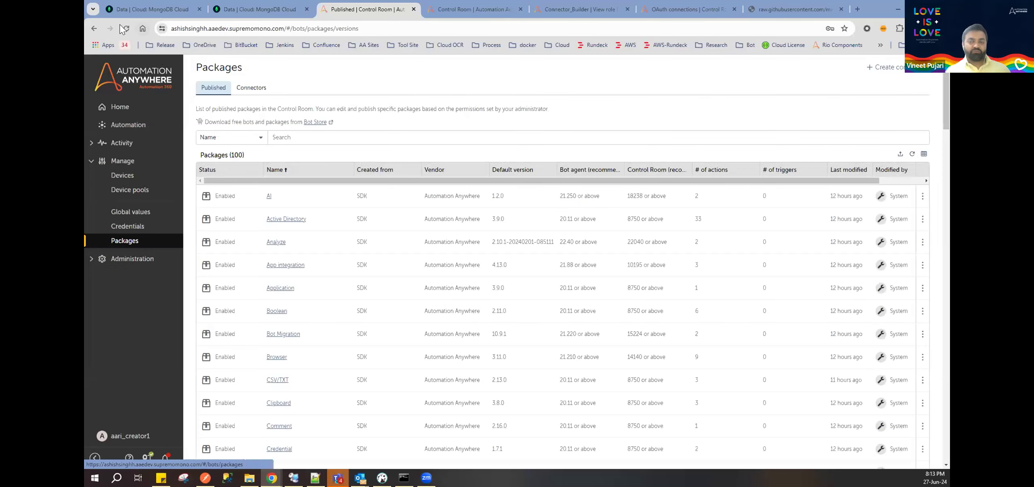
{"action": "key", "text": "F12"}
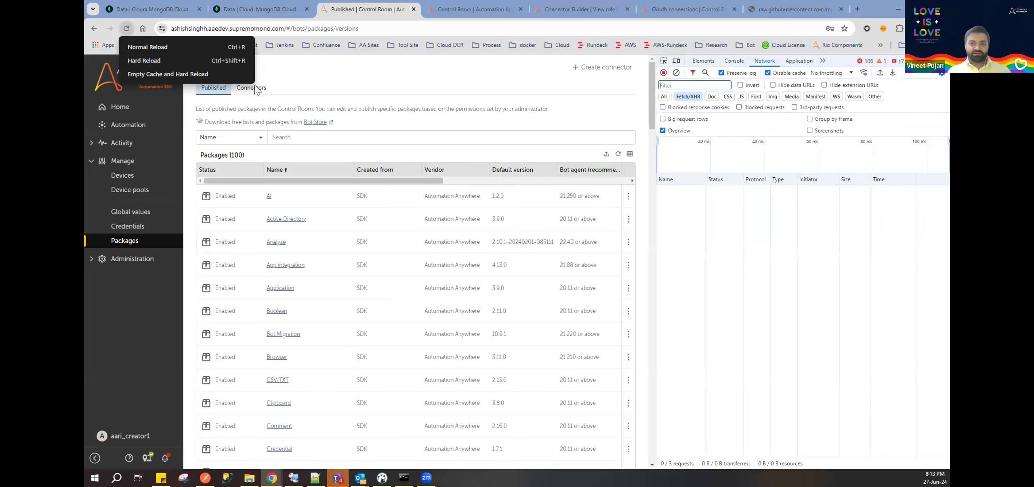
{"action": "left_click", "coordinate": [255, 87]}
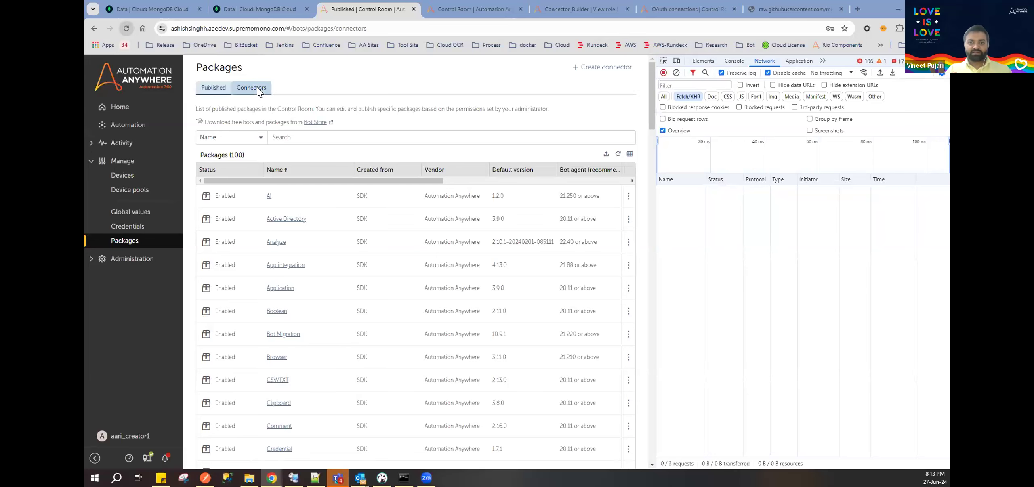
Step: Reload the list of connectors and open the MongoDB Cloud connector for editing
{"action": "right_click", "coordinate": [126, 29]}
{"action": "key", "text": "Escape"}
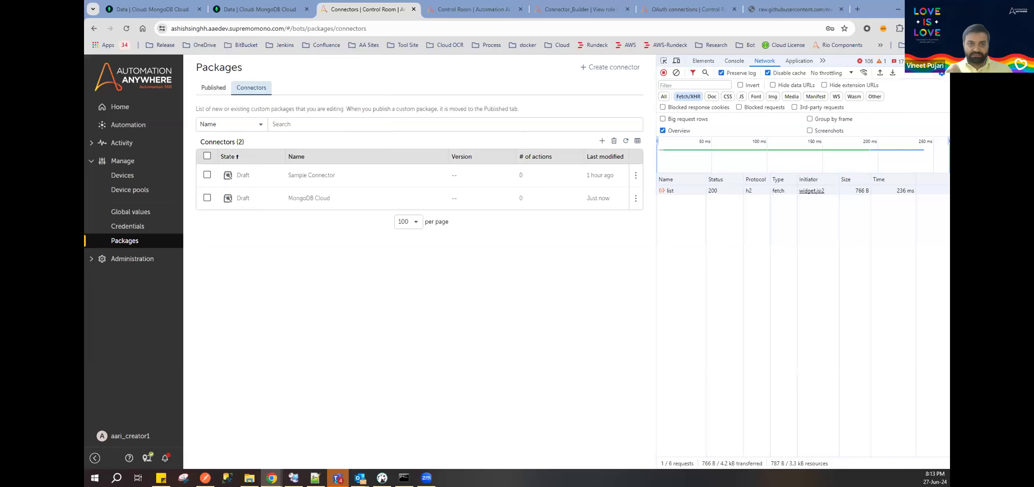
{"action": "key", "text": "F5"}
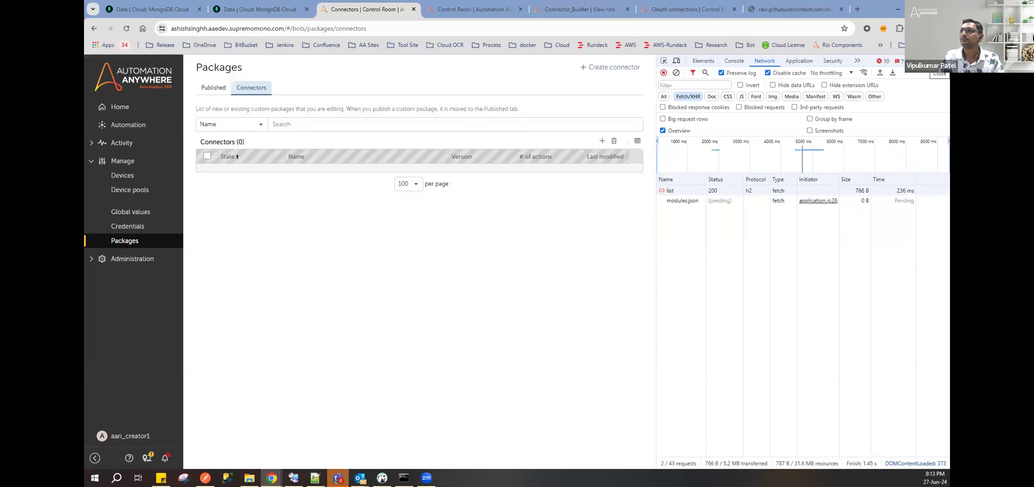
{"action": "left_click", "coordinate": [289, 199]}
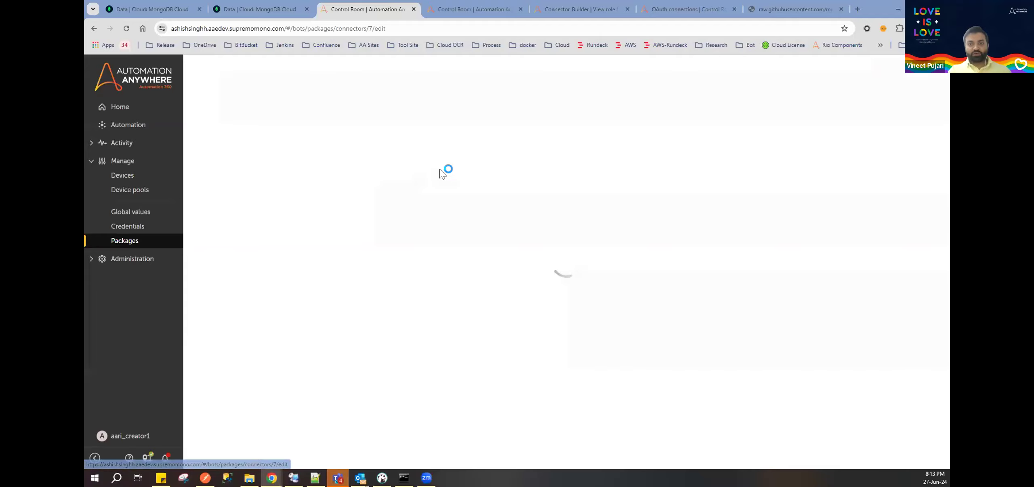
Step: Import the Open API file mongo.apiDefinition.swagger.json from the mongo downloads folder as the connector's API definition
{"action": "left_click", "coordinate": [751, 66]}
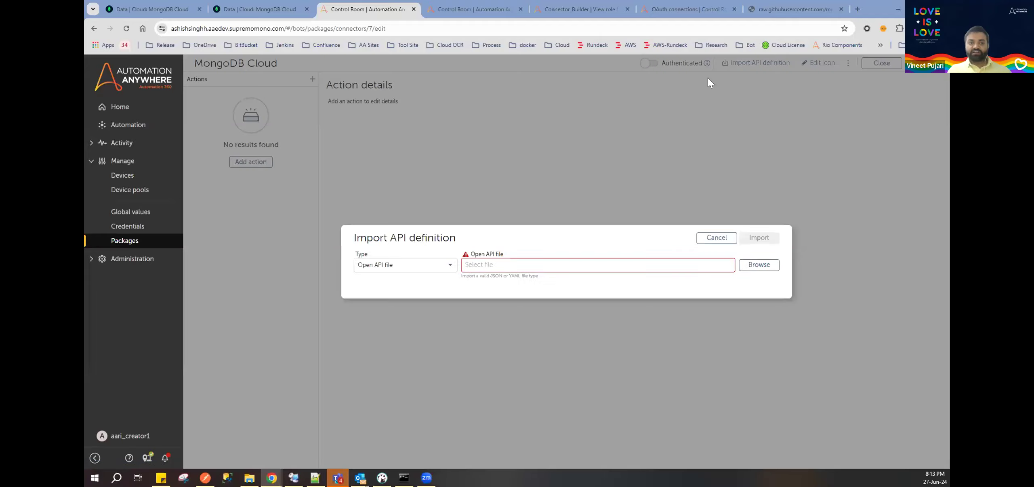
{"action": "left_click", "coordinate": [480, 264]}
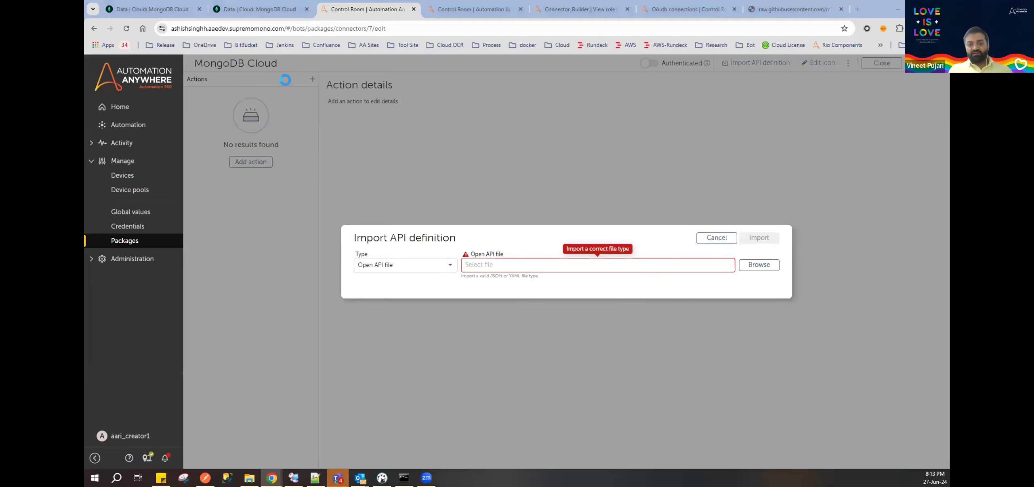
{"action": "double_click", "coordinate": [218, 76]}
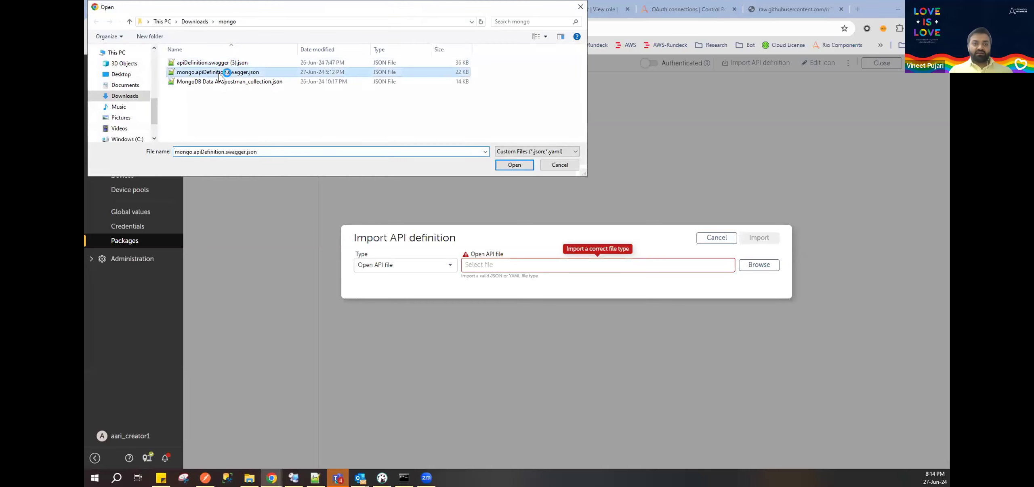
{"action": "left_click", "coordinate": [759, 238]}
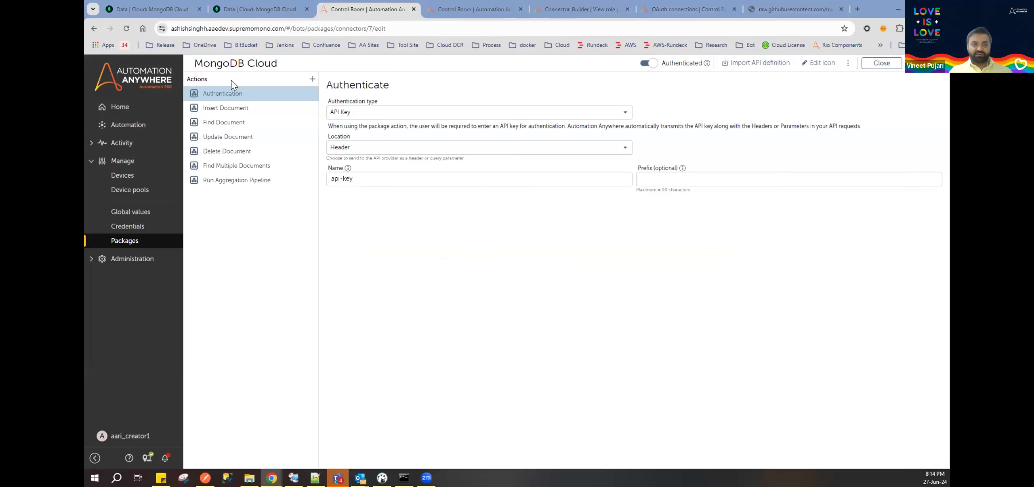
Step: Import the copied JSON sample for ChocolatesDB's Chocolate catalog as the request body of the Insert Document action
{"action": "left_click", "coordinate": [245, 107]}
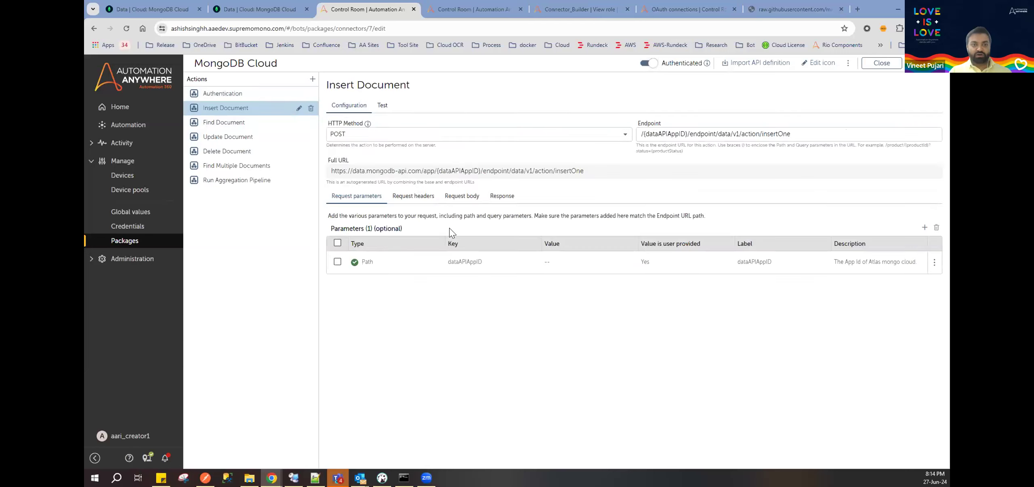
{"action": "left_click", "coordinate": [463, 197]}
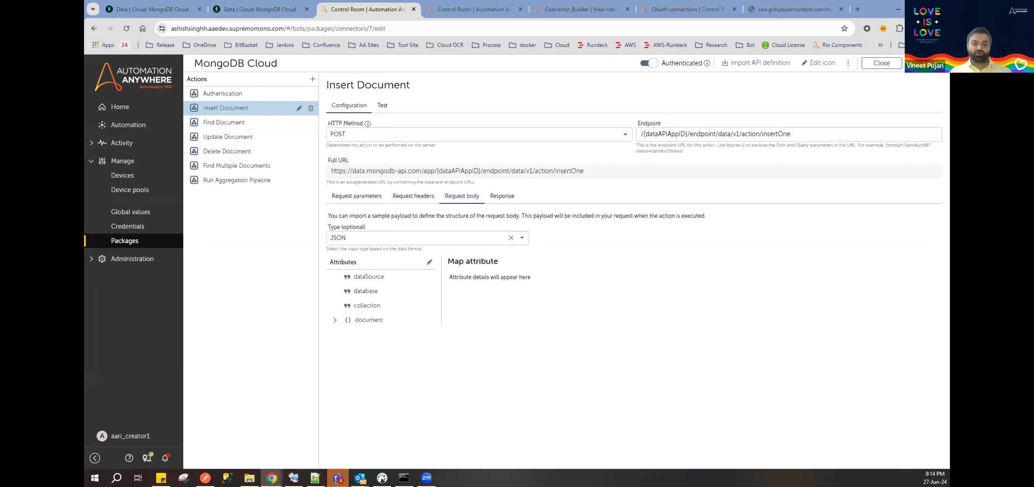
{"action": "key", "text": "alt+Tab"}
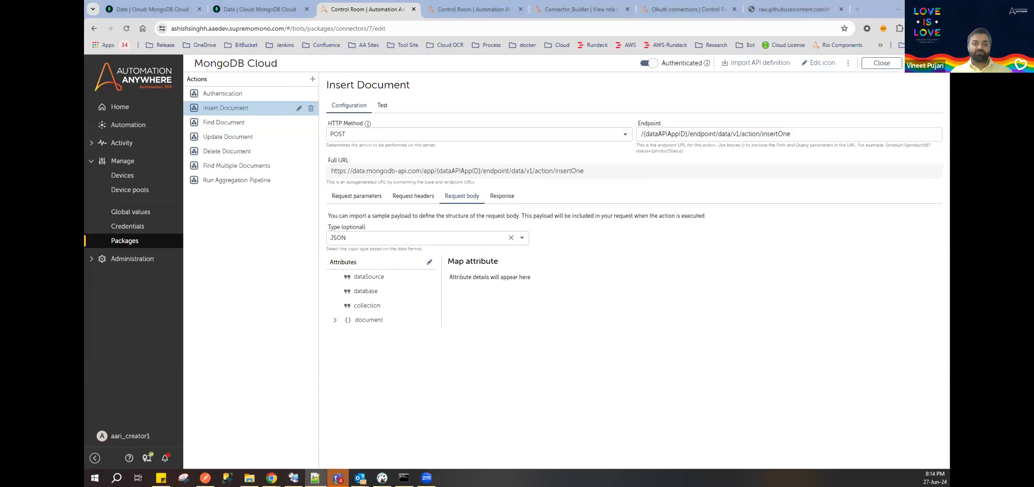
{"action": "left_click", "coordinate": [429, 263]}
{"action": "key", "text": "ctrl+a"}
{"action": "key", "text": "ctrl+v"}
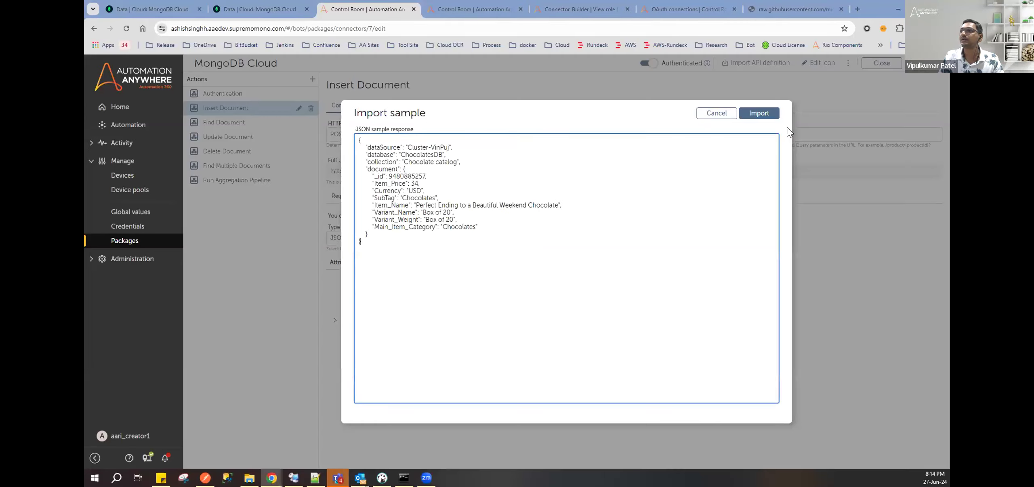
{"action": "left_click", "coordinate": [759, 113]}
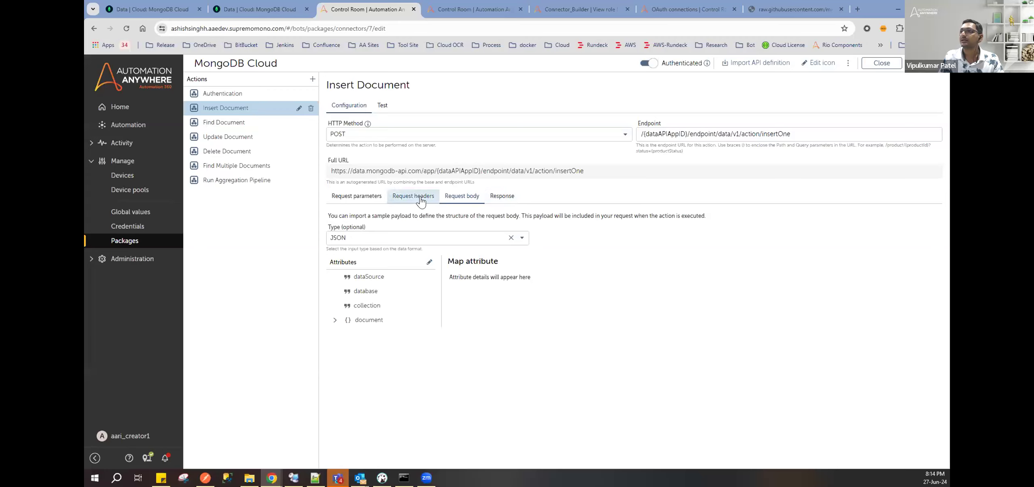
Step: Make the Content-Type and Access-Control-Request-Headers request headers of Insert Document hard coded
{"action": "left_click", "coordinate": [413, 196]}
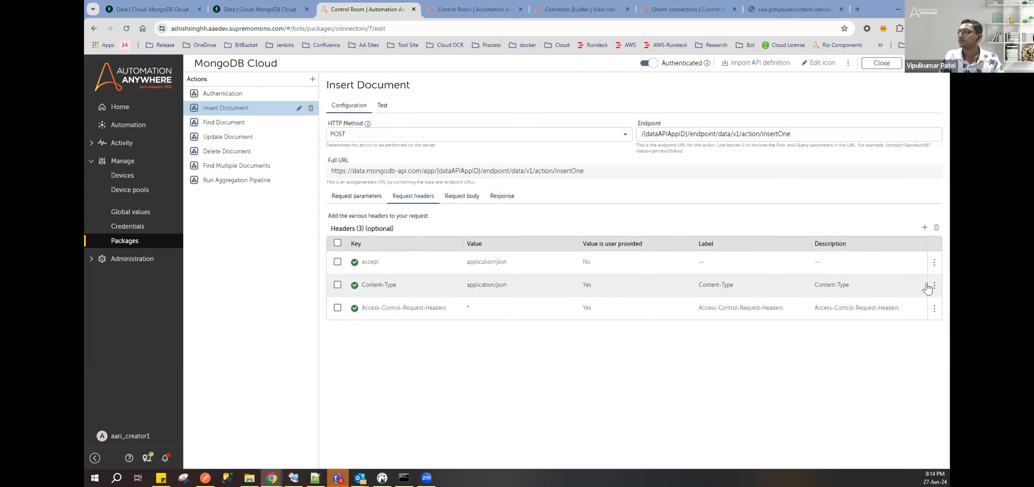
{"action": "left_click", "coordinate": [913, 286]}
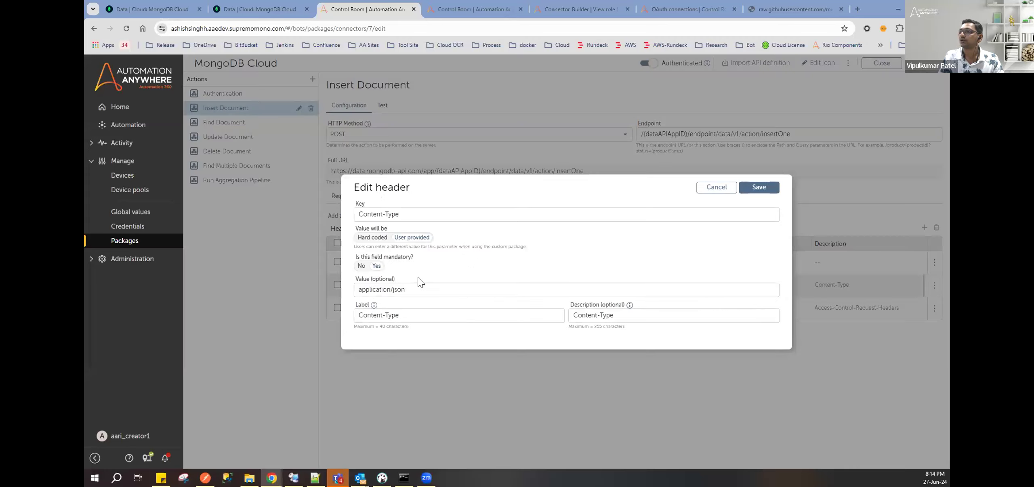
{"action": "left_click", "coordinate": [368, 237]}
{"action": "left_click", "coordinate": [759, 218]}
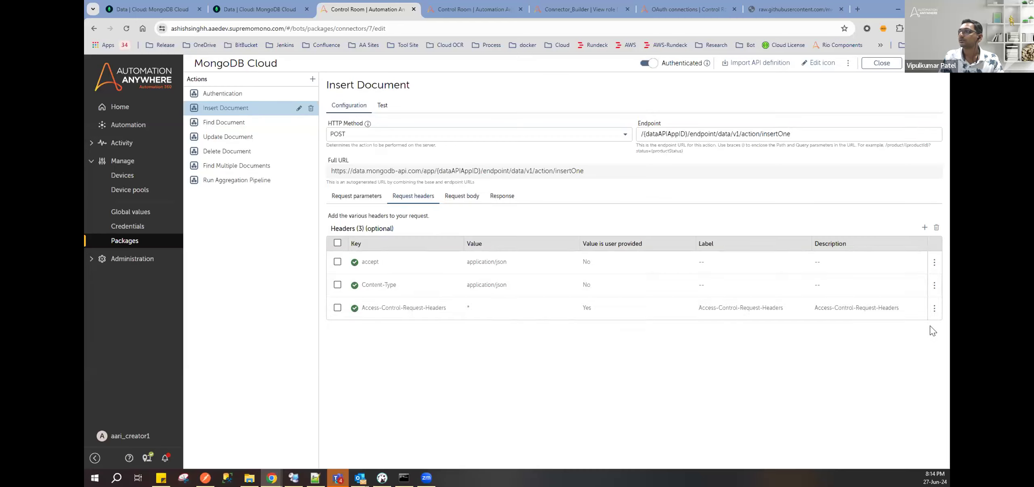
{"action": "left_click", "coordinate": [917, 309]}
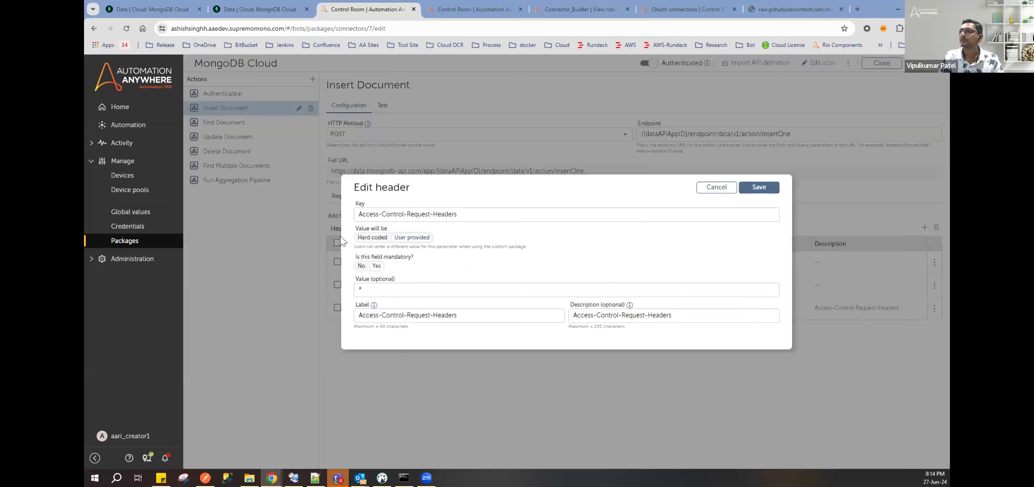
{"action": "left_click", "coordinate": [363, 236]}
{"action": "left_click", "coordinate": [761, 218]}
Step: Review the Insert Document request body by expanding its document attributes and inspecting the dataSource mapping
{"action": "left_click", "coordinate": [462, 197]}
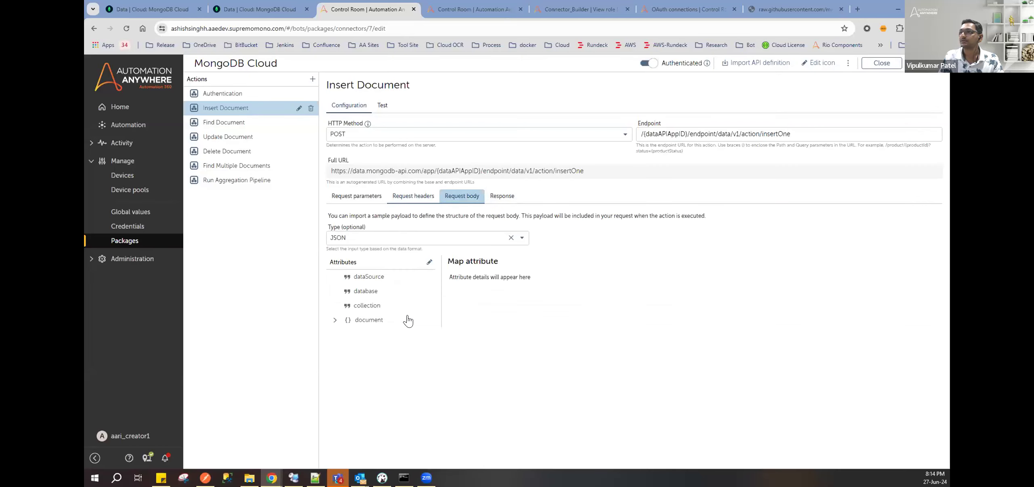
{"action": "left_click", "coordinate": [336, 320]}
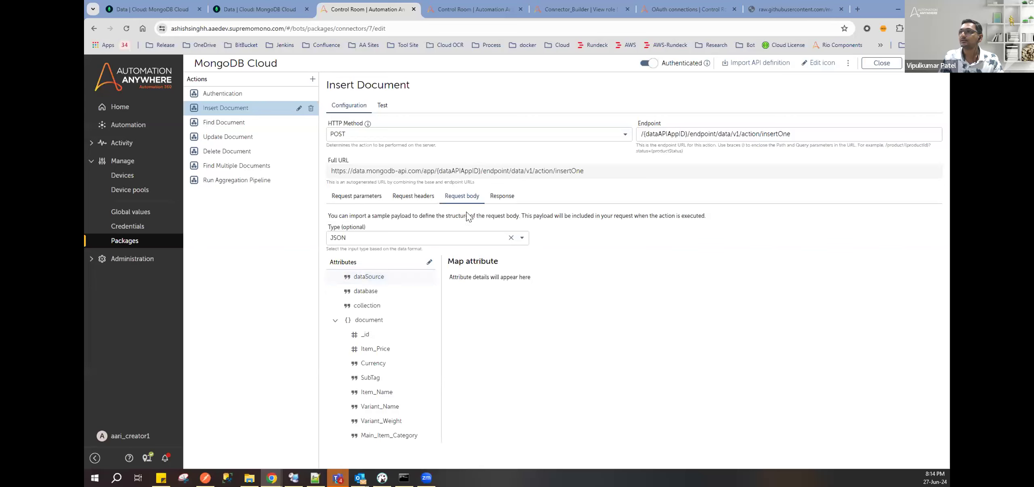
{"action": "left_click", "coordinate": [363, 277]}
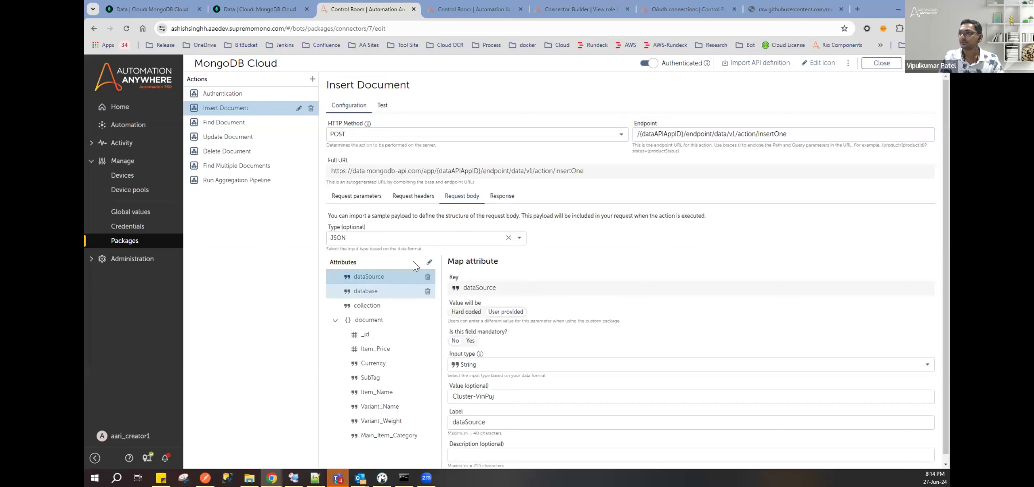
{"action": "left_click", "coordinate": [502, 197]}
{"action": "left_click", "coordinate": [463, 199]}
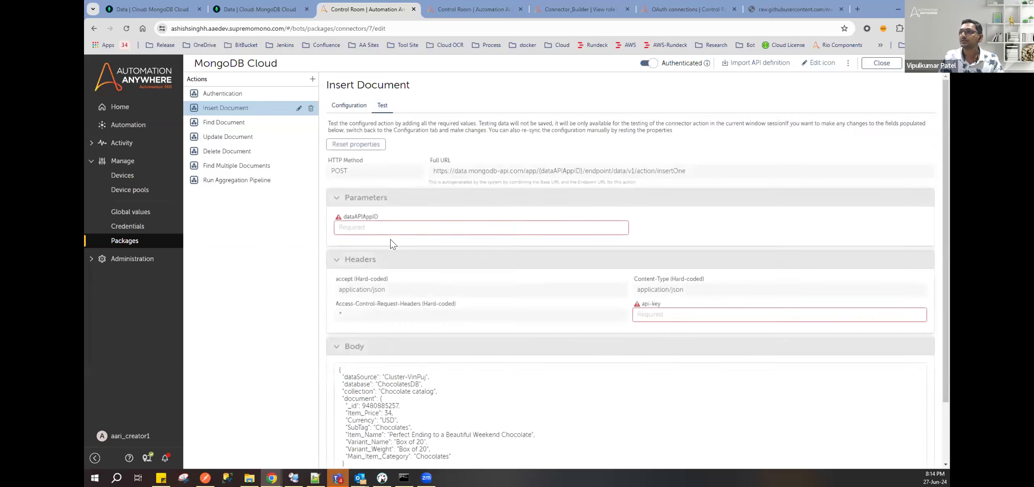
Step: Set the dataAPIAppID parameter to data-ptfzpjr in the Insert Document test
{"action": "left_click", "coordinate": [389, 229]}
{"action": "key", "text": "alt+Tab"}
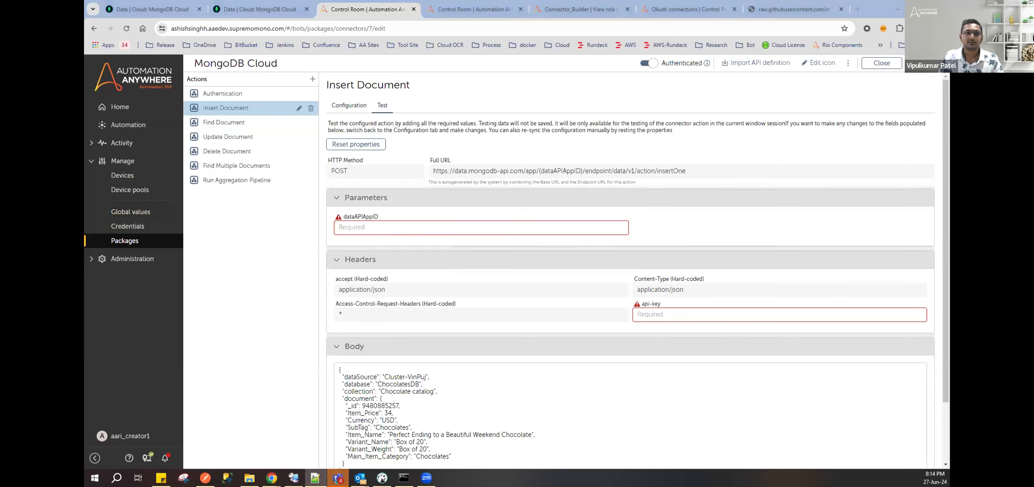
{"action": "key", "text": "alt+Tab"}
{"action": "type", "text": "data-ptfzpjr"}
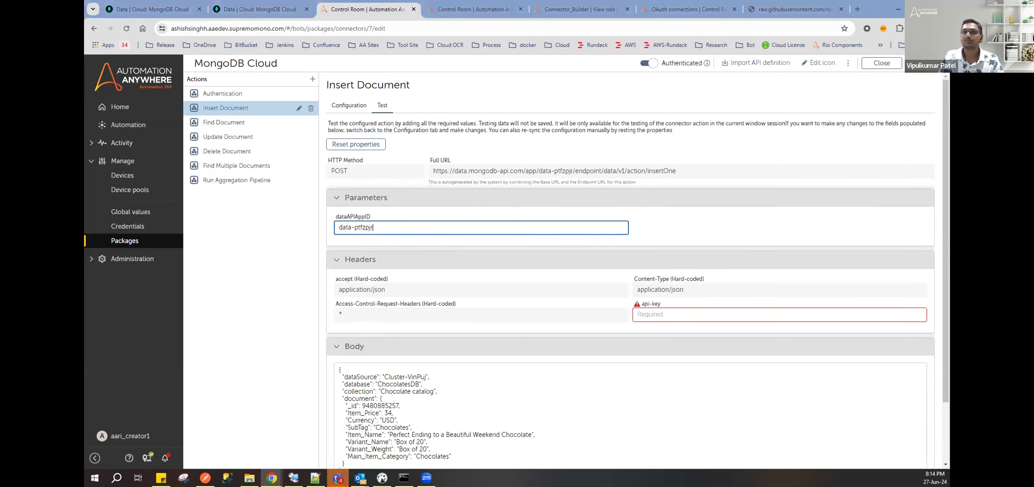
Step: Paste the API key into the api-key header and run the Insert Document test operation
{"action": "key", "text": "alt+Tab"}
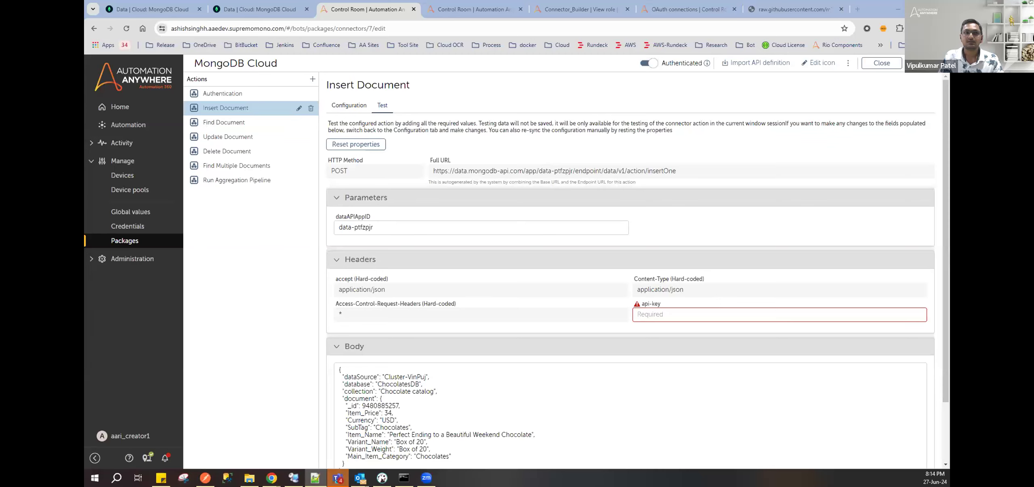
{"action": "left_click", "coordinate": [735, 314]}
{"action": "key", "text": "ctrl+v"}
{"action": "scroll", "coordinate": [365, 407], "scroll_direction": "down", "scroll_amount": 2}
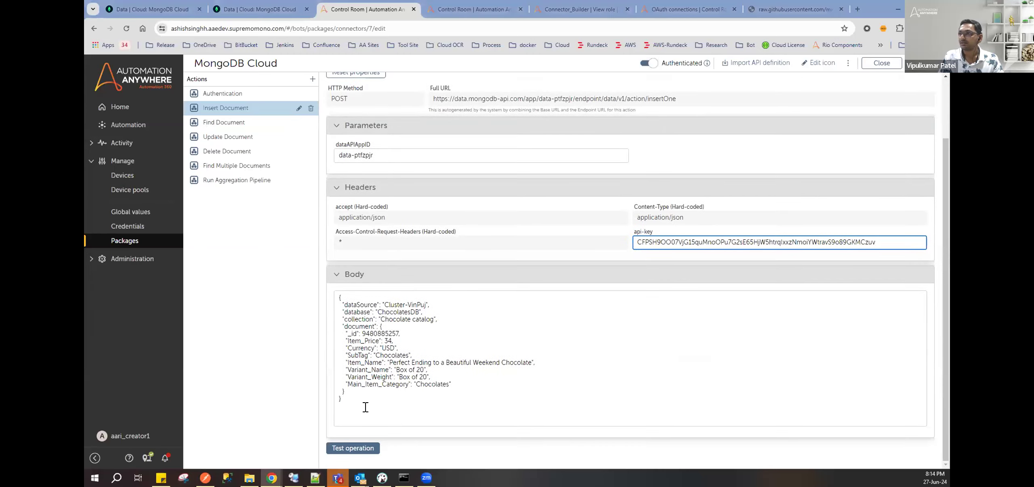
{"action": "left_click", "coordinate": [356, 447]}
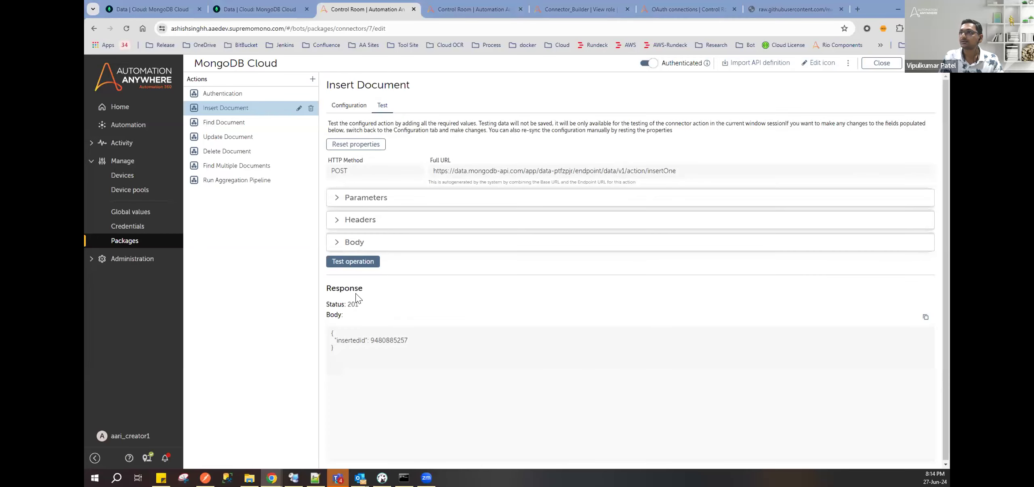
Step: Check the insertedId in the test response, then query ChocolatesDB's Chocolate catalog in MongoDB Atlas to look for the inserted document
{"action": "double_click", "coordinate": [354, 341]}
{"action": "left_click", "coordinate": [404, 339]}
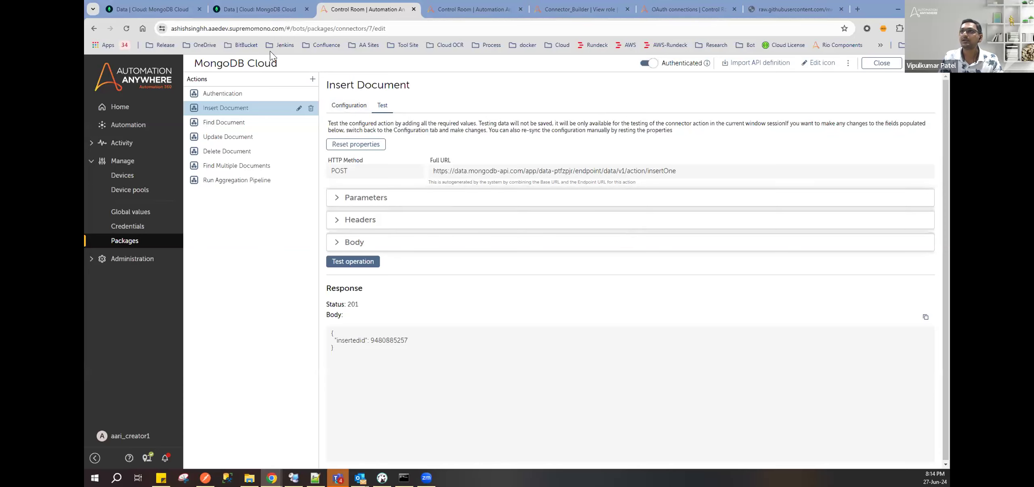
{"action": "left_click", "coordinate": [255, 9]}
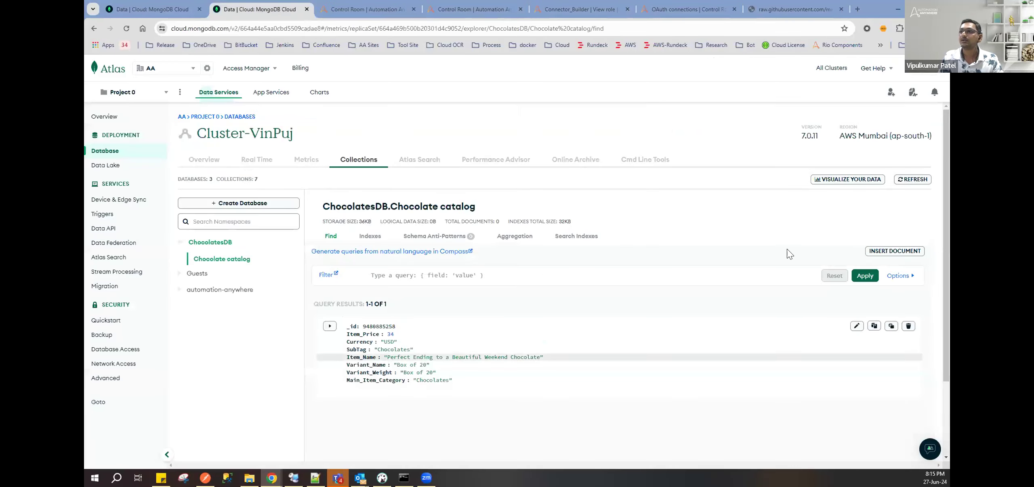
{"action": "left_click", "coordinate": [857, 278]}
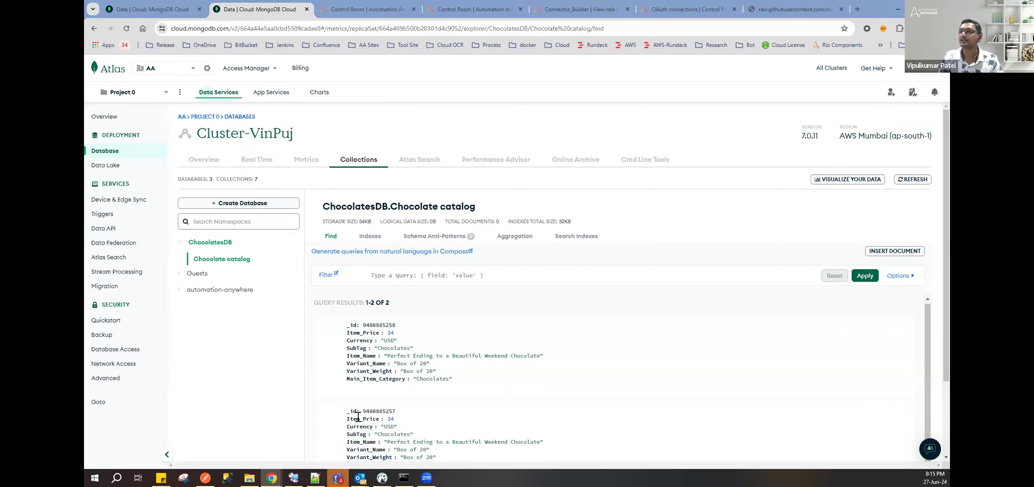
{"action": "scroll", "coordinate": [410, 437], "scroll_direction": "down", "scroll_amount": 3}
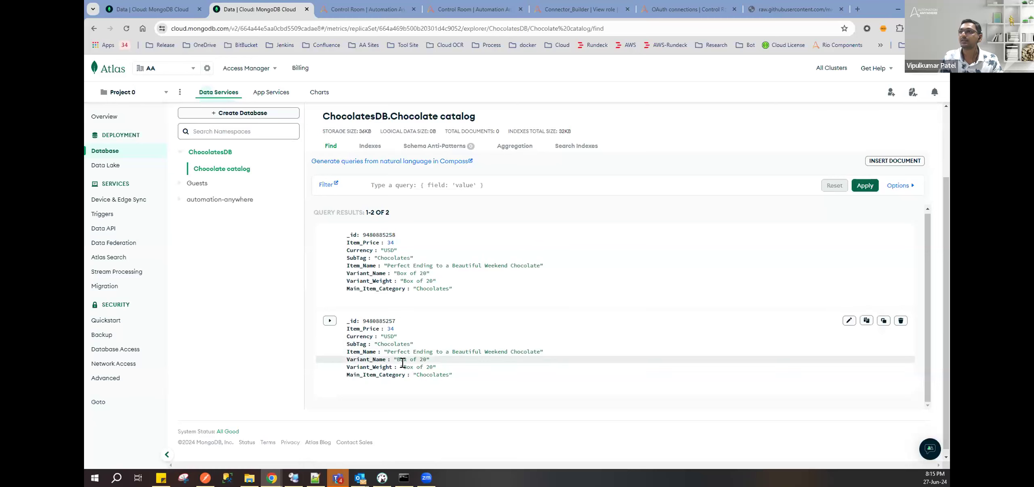
Step: Switch to the other Control Room and examine its Insert Document test's request body and response
{"action": "left_click", "coordinate": [468, 9]}
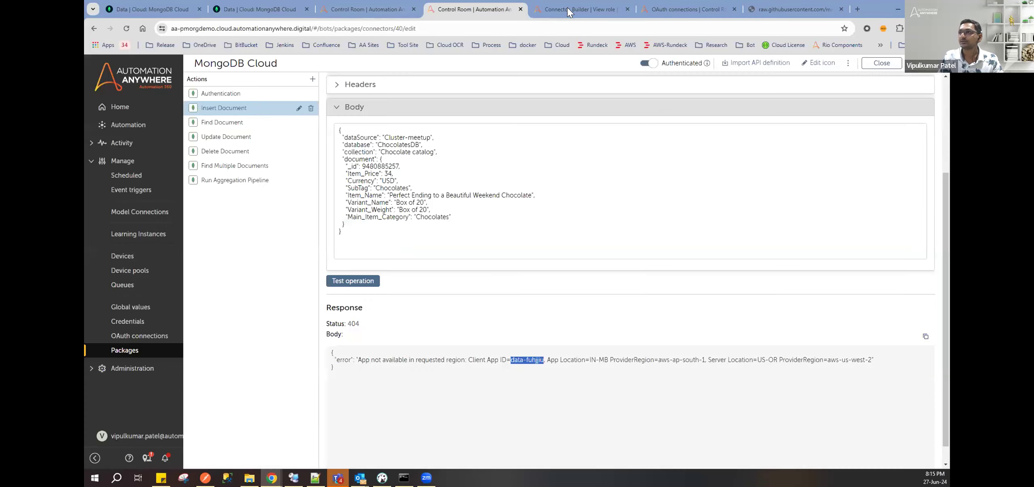
{"action": "scroll", "coordinate": [411, 292], "scroll_direction": "up", "scroll_amount": 3}
{"action": "scroll", "coordinate": [411, 292], "scroll_direction": "down", "scroll_amount": 2}
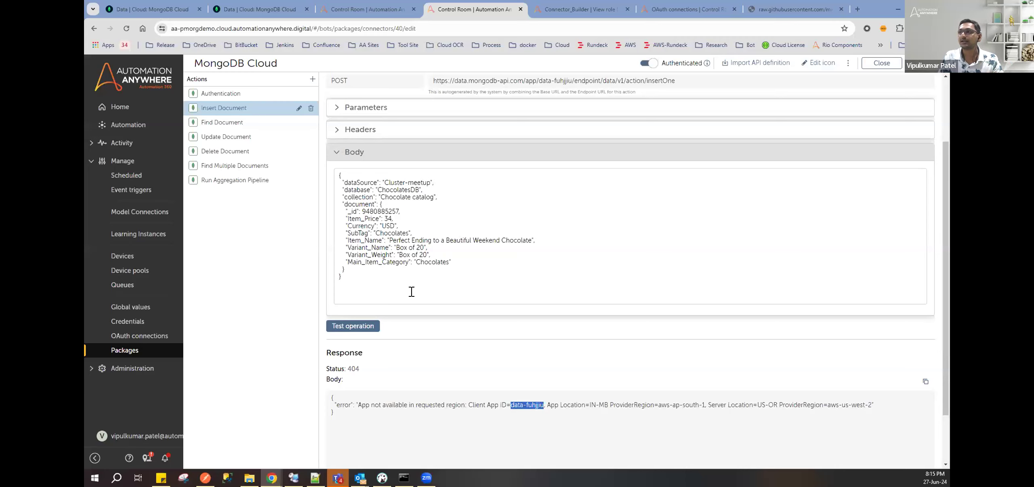
Step: Import the JSON response of the Insert Document test as the action's sample response and open the insertedId attribute's mapping
{"action": "left_click", "coordinate": [366, 10]}
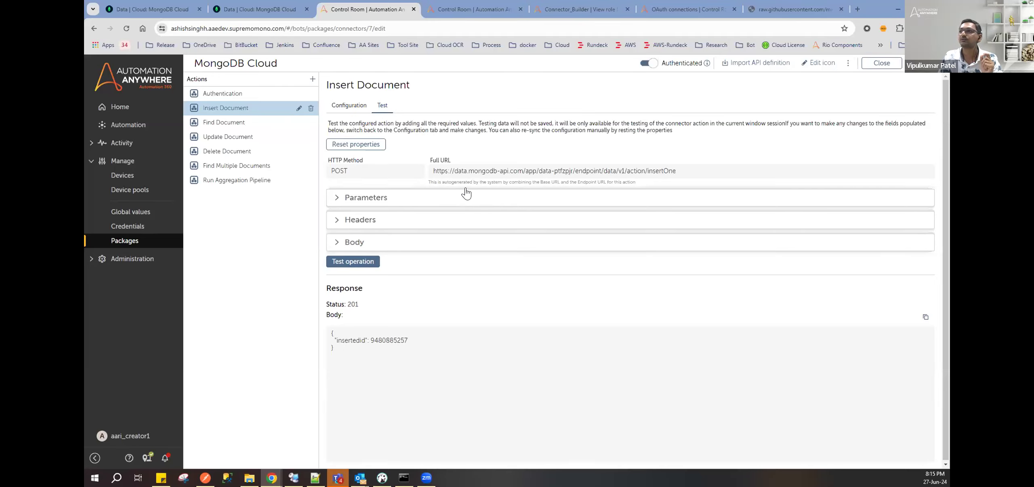
{"action": "left_click_drag", "start_coordinate": [339, 354], "coordinate": [320, 322]}
{"action": "key", "text": "ctrl+c"}
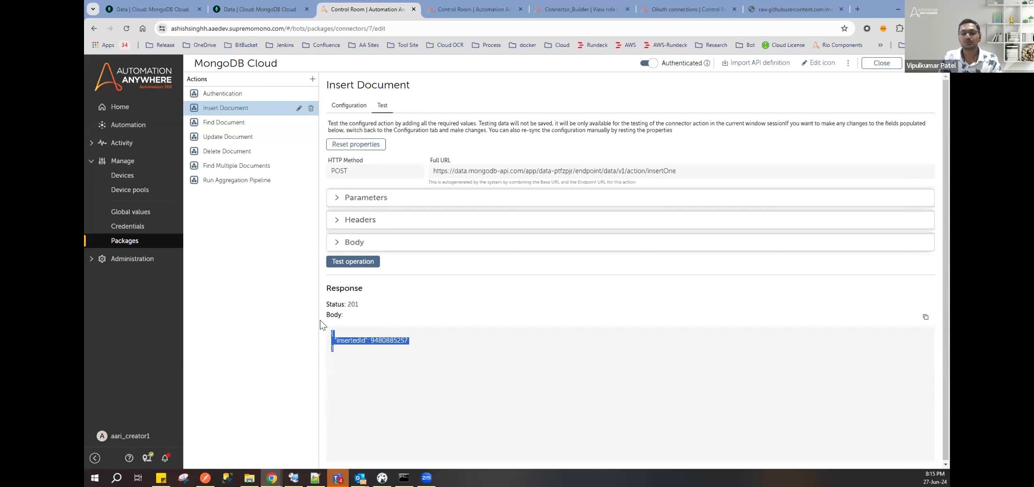
{"action": "left_click", "coordinate": [349, 106]}
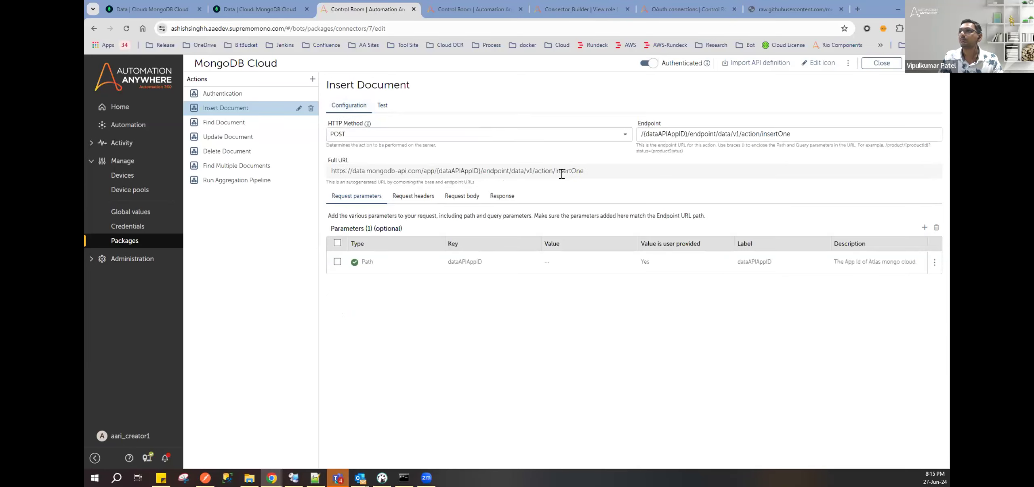
{"action": "left_click", "coordinate": [502, 196]}
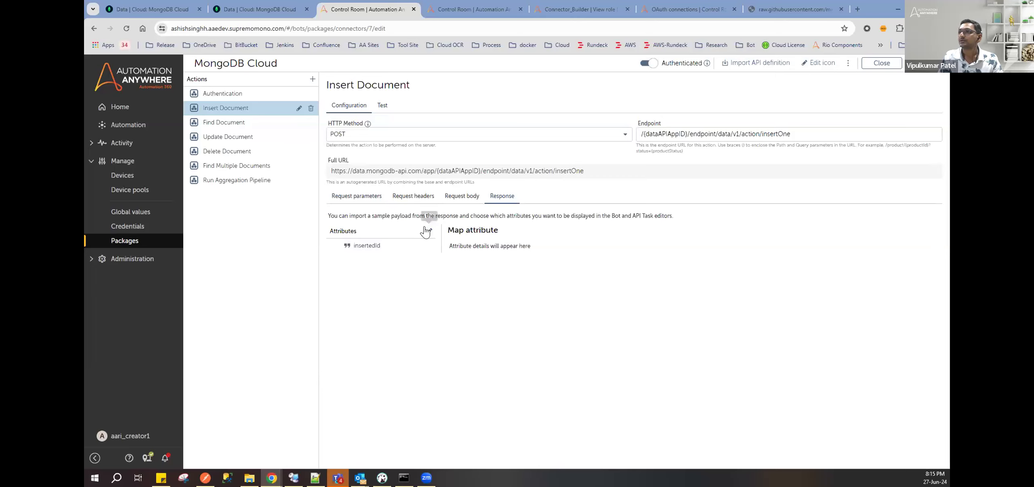
{"action": "left_click", "coordinate": [429, 215]}
{"action": "left_click", "coordinate": [459, 278]}
{"action": "key", "text": "ctrl+a"}
{"action": "key", "text": "ctrl+v"}
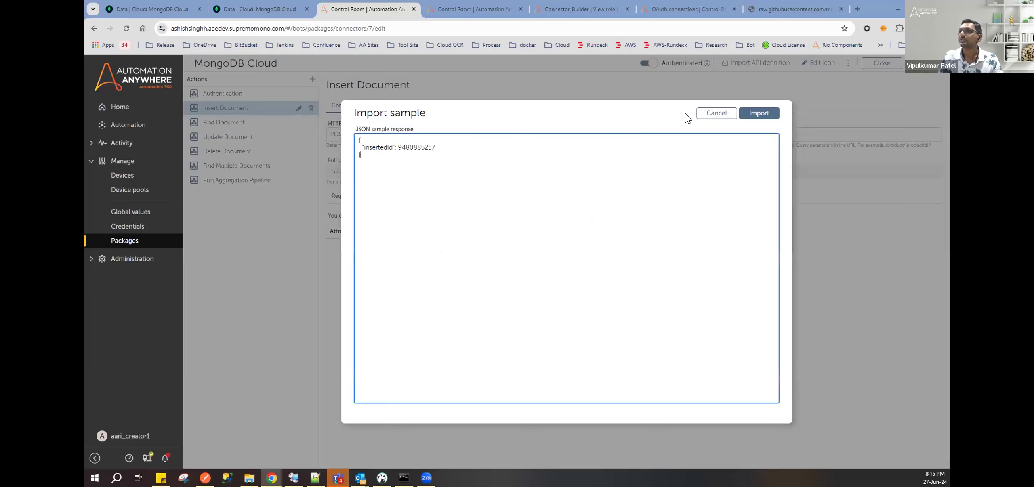
{"action": "left_click", "coordinate": [756, 114]}
{"action": "left_click", "coordinate": [356, 246]}
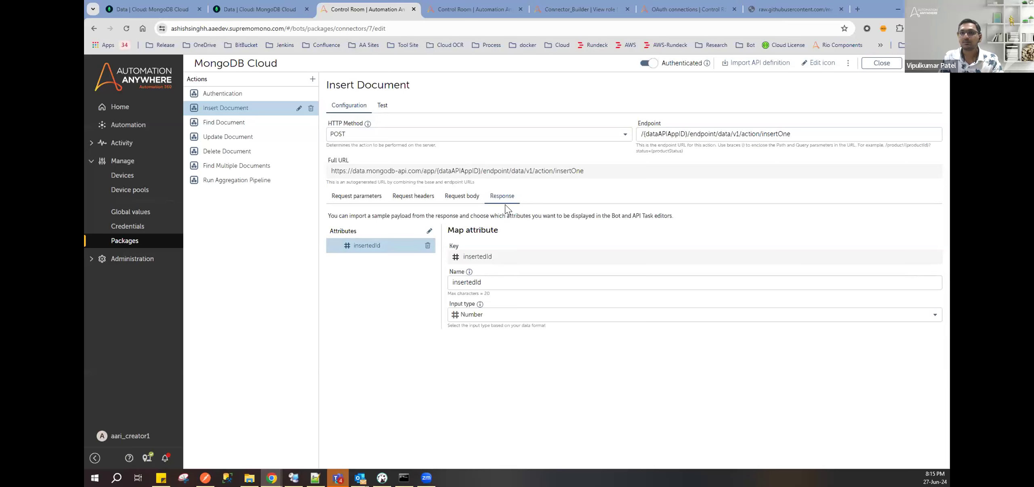
Step: Rerun the Insert Document test with the same request body, checking its parameters, headers and response
{"action": "left_click", "coordinate": [382, 105]}
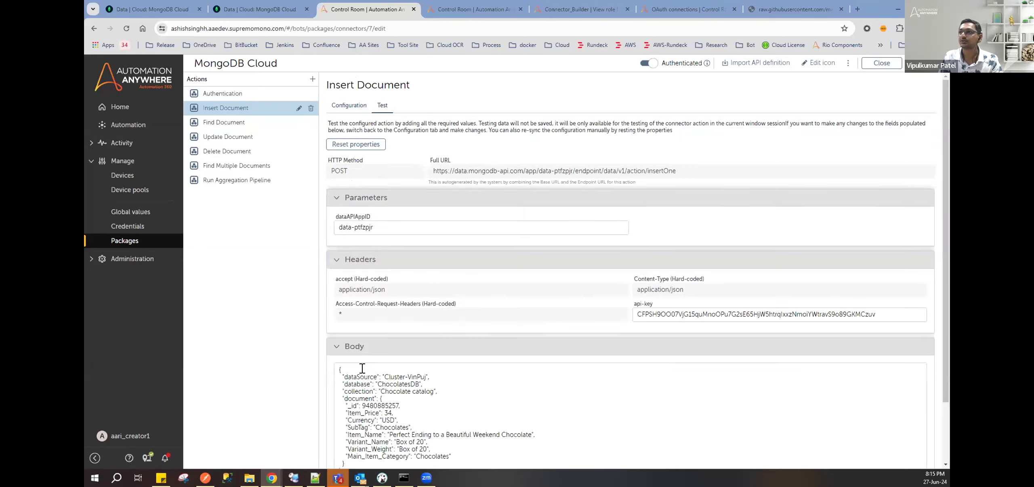
{"action": "scroll", "coordinate": [389, 367], "scroll_direction": "down", "scroll_amount": 2}
{"action": "left_click", "coordinate": [365, 449]}
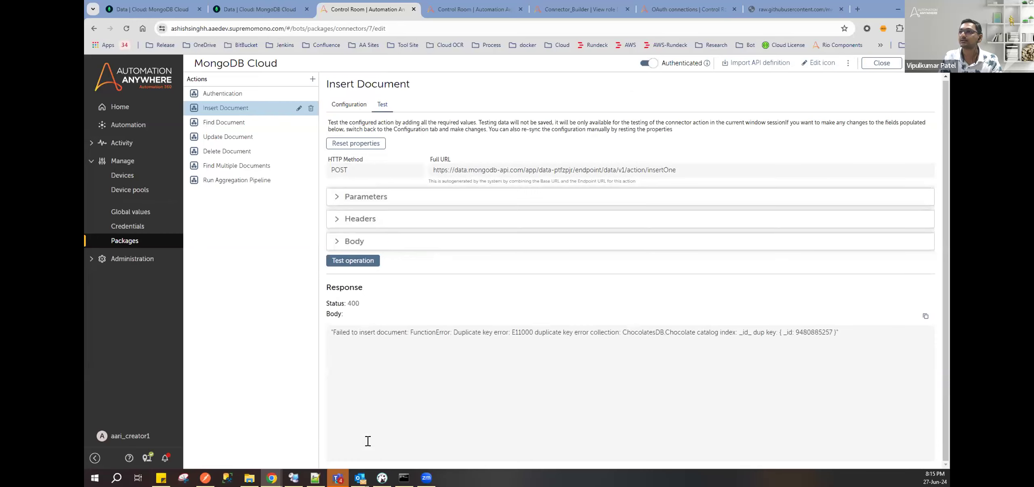
{"action": "left_click", "coordinate": [341, 197]}
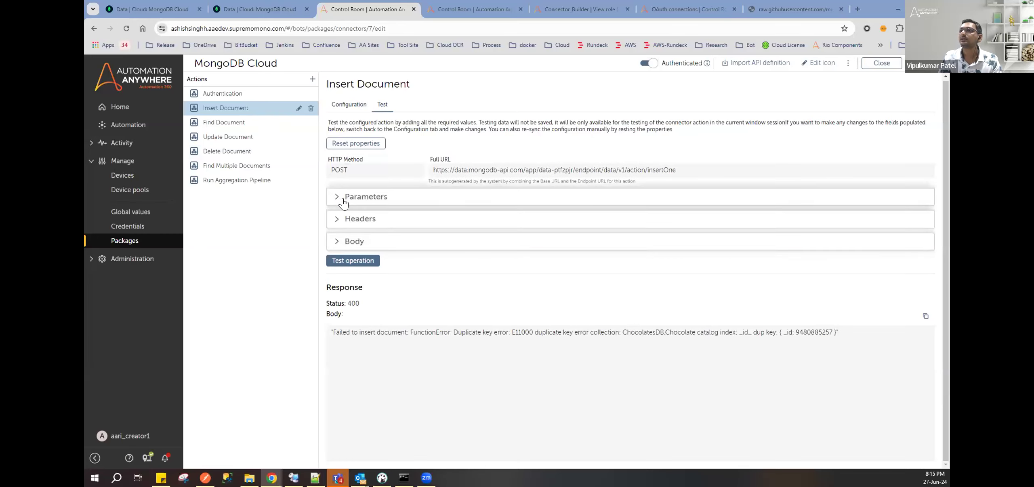
{"action": "left_click", "coordinate": [363, 259]}
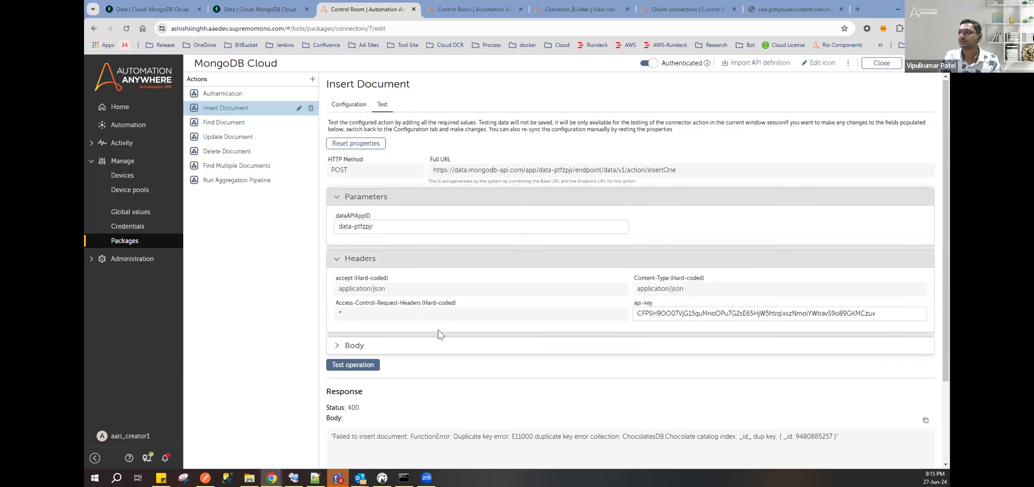
{"action": "scroll", "coordinate": [355, 354], "scroll_direction": "down", "scroll_amount": 1}
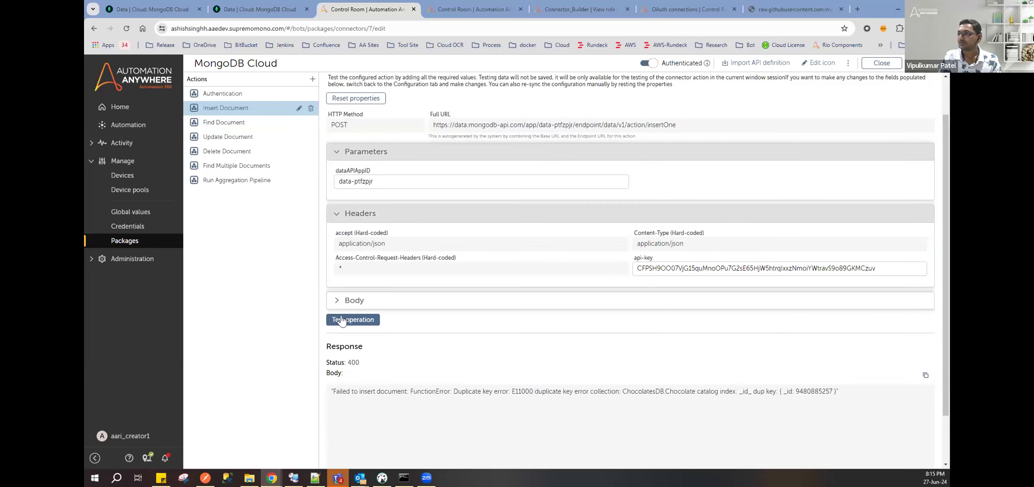
{"action": "left_click", "coordinate": [347, 319]}
{"action": "left_click", "coordinate": [354, 242]}
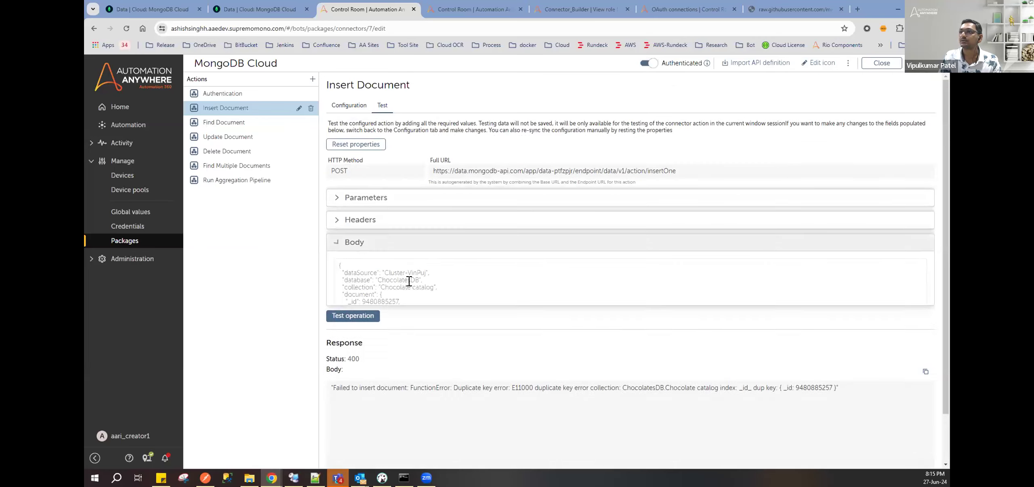
{"action": "left_click", "coordinate": [398, 300]}
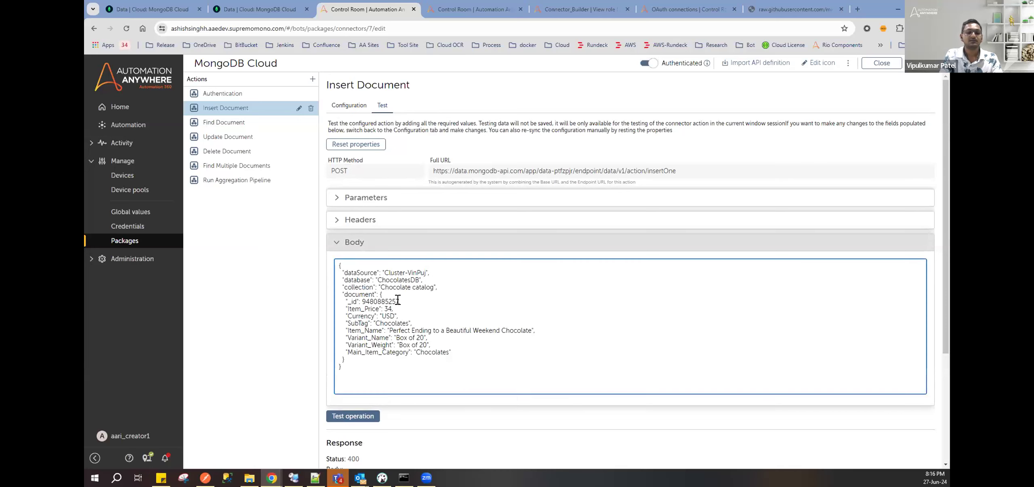
{"action": "key", "text": "BackSpace"}
{"action": "type", "text": "9"}
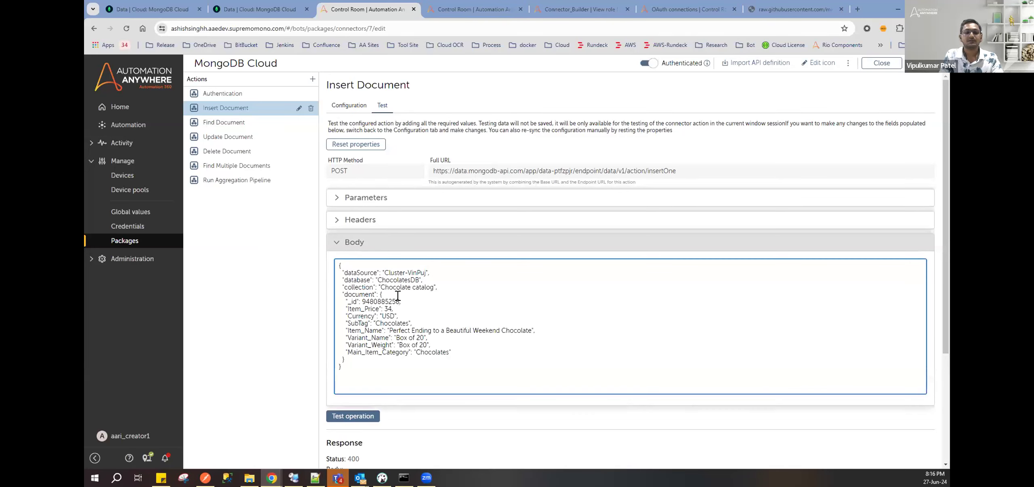
{"action": "left_click", "coordinate": [366, 419]}
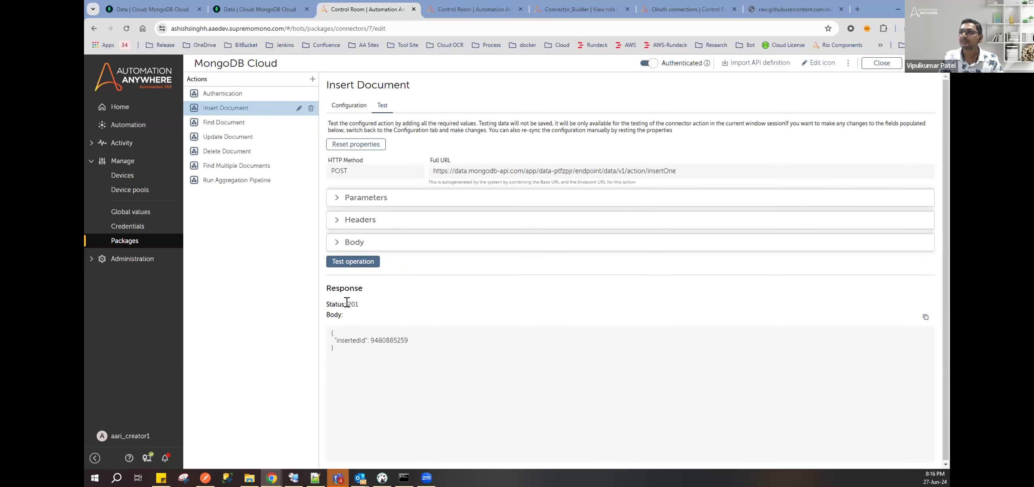
{"action": "double_click", "coordinate": [348, 302]}
{"action": "left_click_drag", "start_coordinate": [339, 347], "coordinate": [326, 324]}
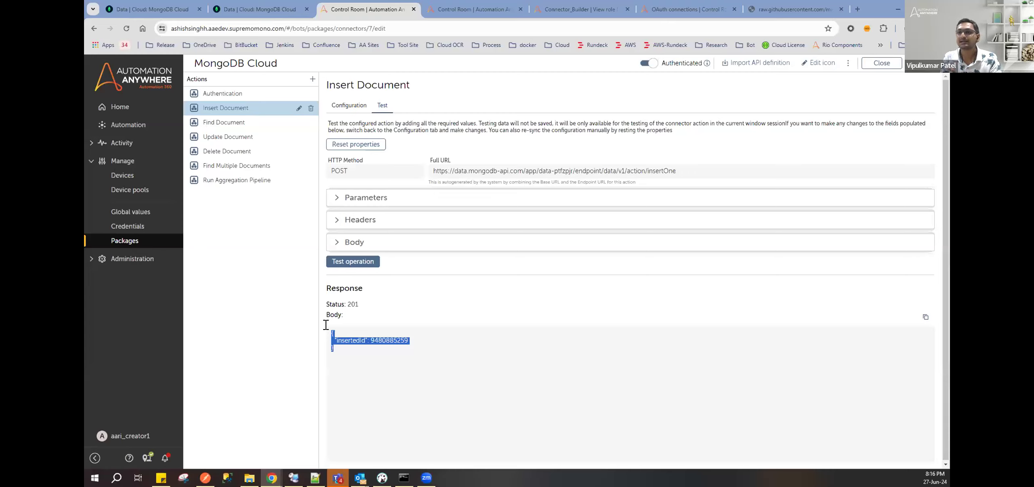
Step: Open the Find Document action and examine its response attributes and request headers
{"action": "left_click", "coordinate": [230, 122]}
{"action": "left_click", "coordinate": [502, 196]}
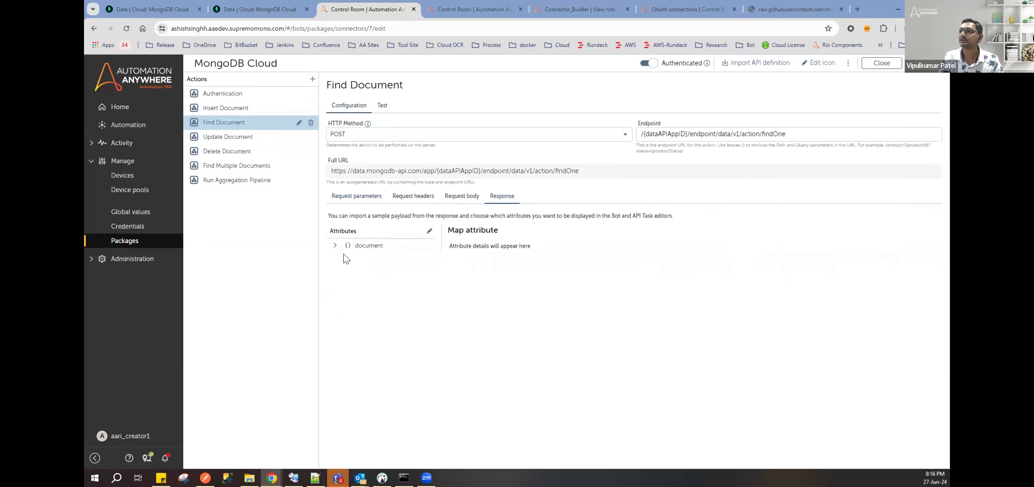
{"action": "left_click", "coordinate": [335, 246]}
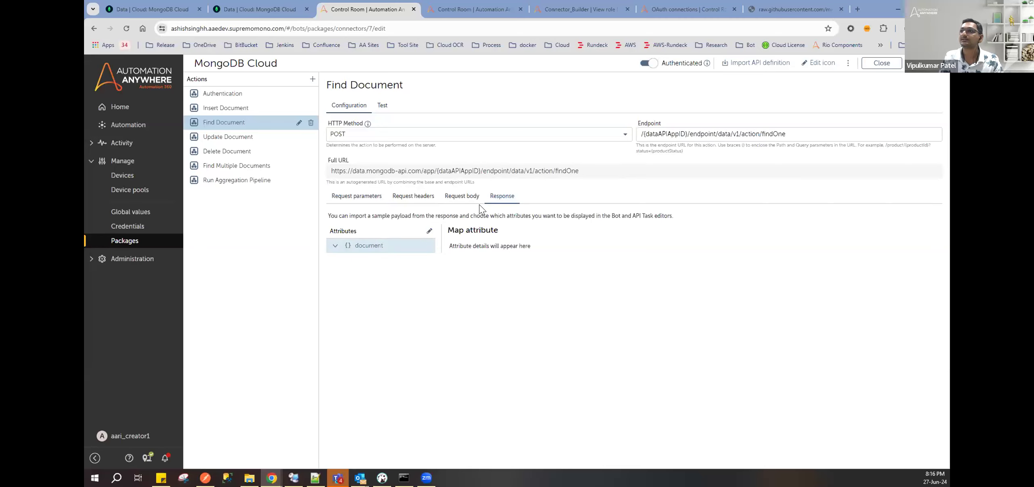
{"action": "left_click", "coordinate": [413, 196]}
{"action": "left_click", "coordinate": [462, 196]}
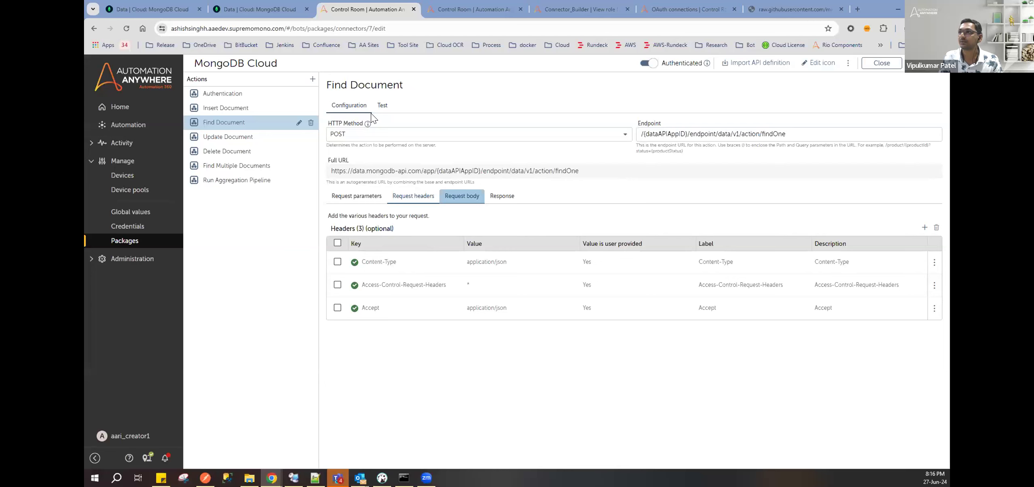
Step: Open the Find Document test and paste the API key into the api-key header
{"action": "left_click", "coordinate": [381, 107]}
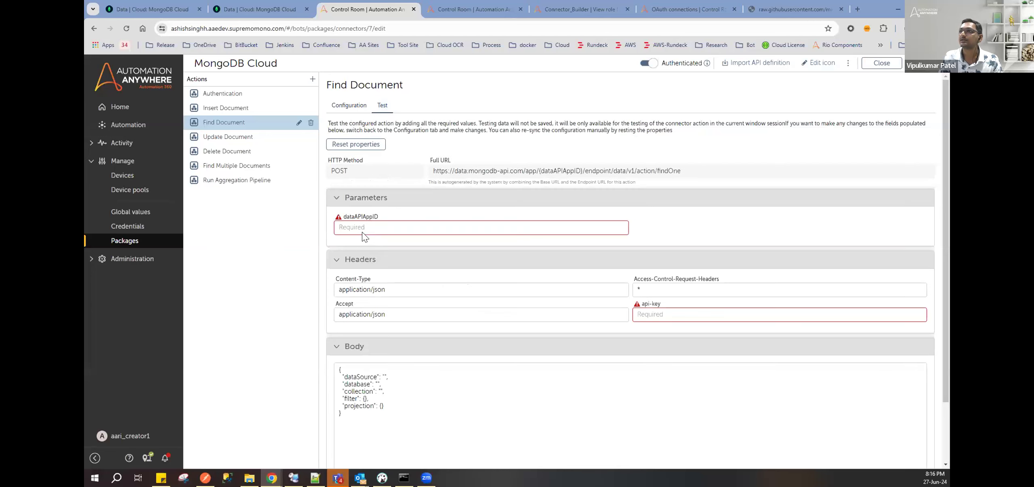
{"action": "left_click", "coordinate": [362, 229]}
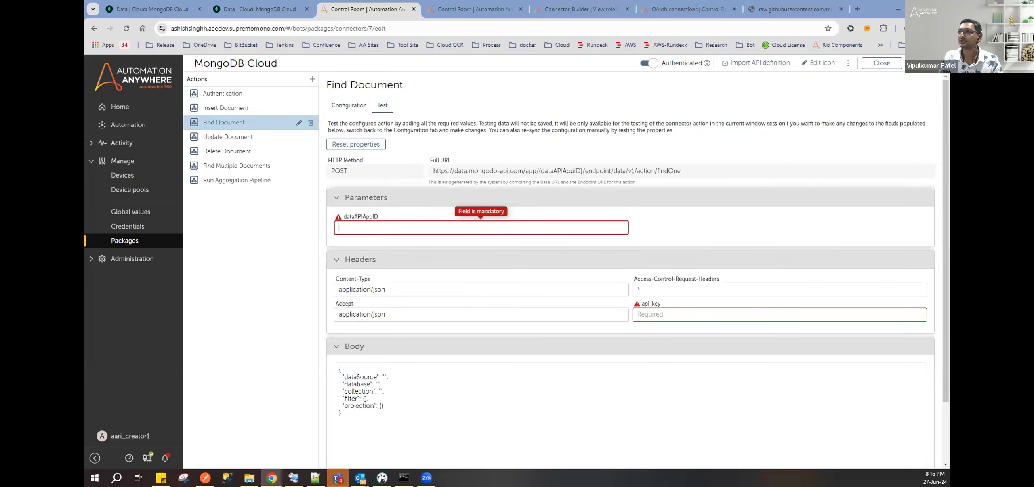
{"action": "left_click", "coordinate": [673, 314]}
{"action": "key", "text": "ctrl+v"}
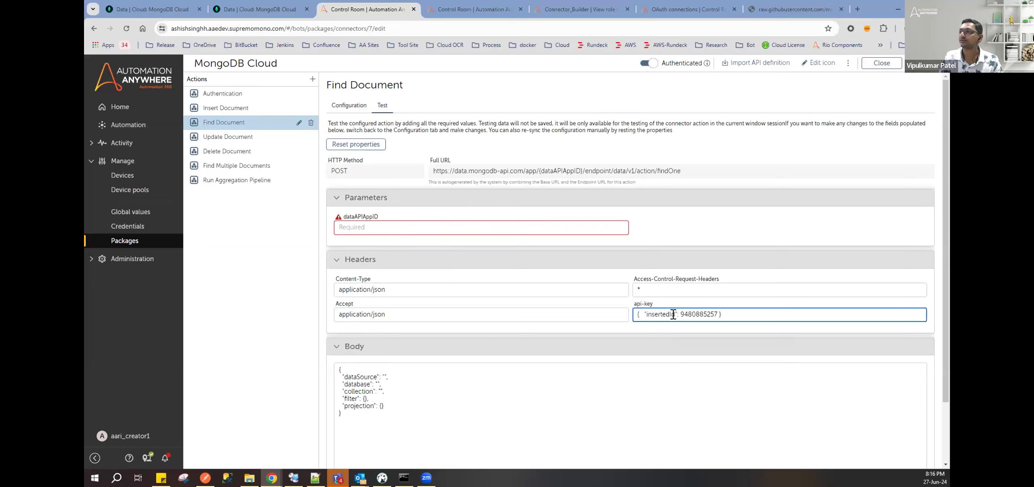
{"action": "key", "text": "ctrl+a"}
{"action": "key", "text": "BackSpace"}
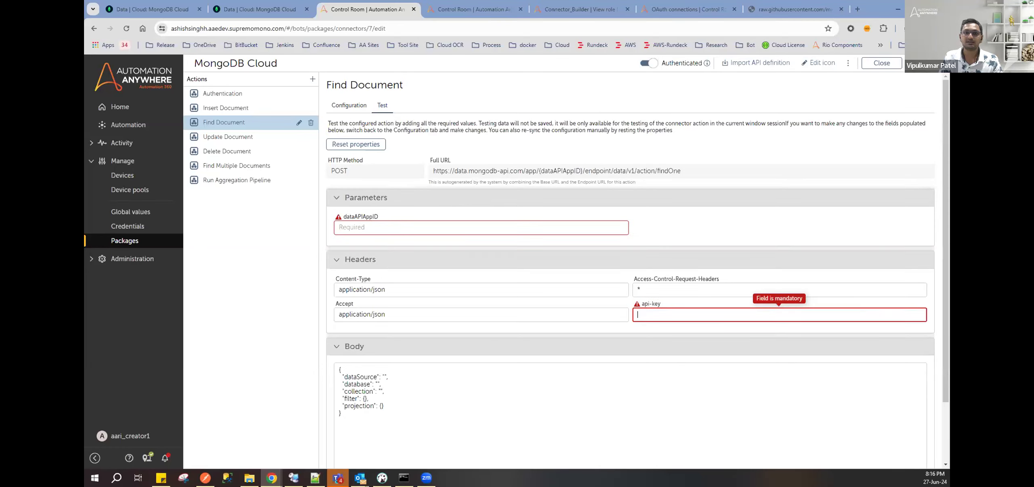
{"action": "key", "text": "alt+Tab"}
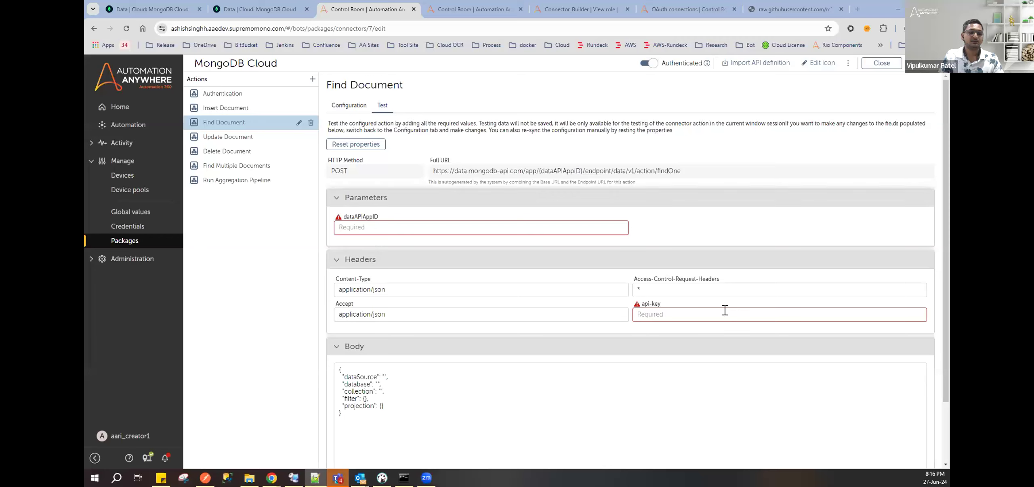
{"action": "key", "text": "alt+Tab"}
{"action": "key", "text": "ctrl+v"}
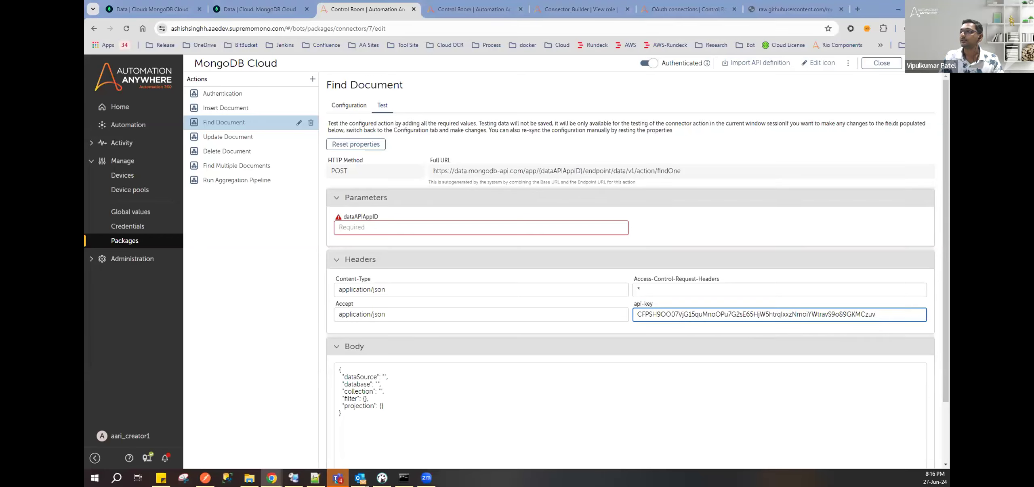
Step: Set the dataAPIAppID parameter to data-ptfzpjr in the Find Document test
{"action": "key", "text": "alt+Tab"}
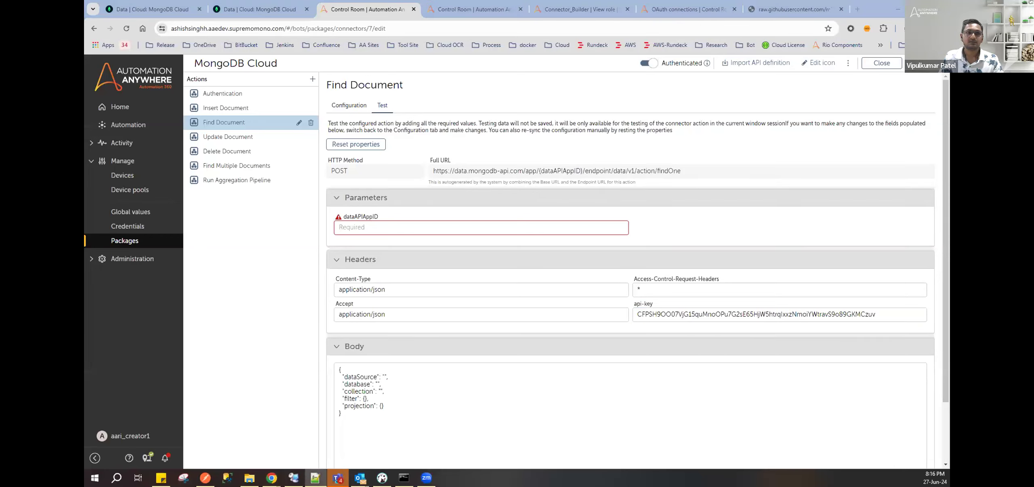
{"action": "left_click", "coordinate": [371, 227]}
{"action": "type", "text": "data-ptfzpjr"}
{"action": "scroll", "coordinate": [363, 286], "scroll_direction": "down", "scroll_amount": 2}
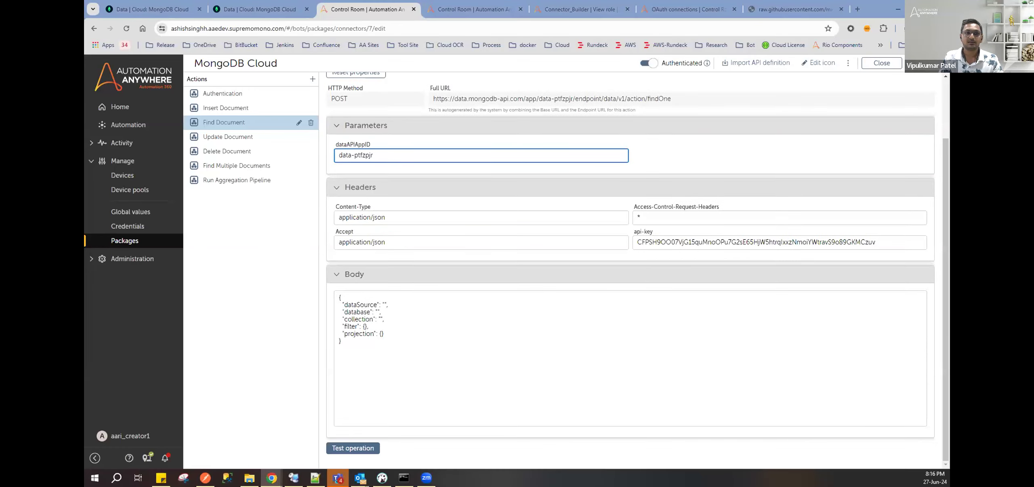
{"action": "key", "text": "alt+Tab"}
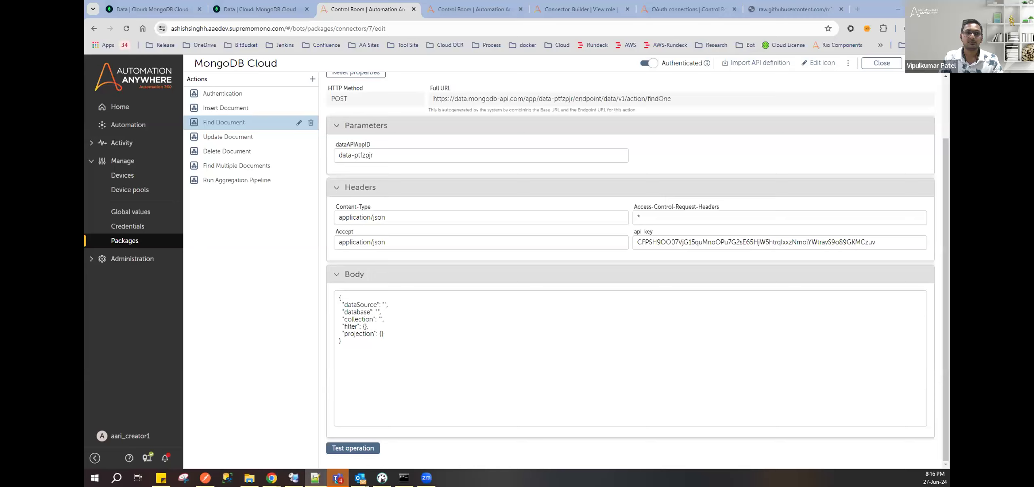
{"action": "left_click", "coordinate": [430, 359]}
{"action": "key", "text": "ctrl+a"}
{"action": "key", "text": "ctrl+v"}
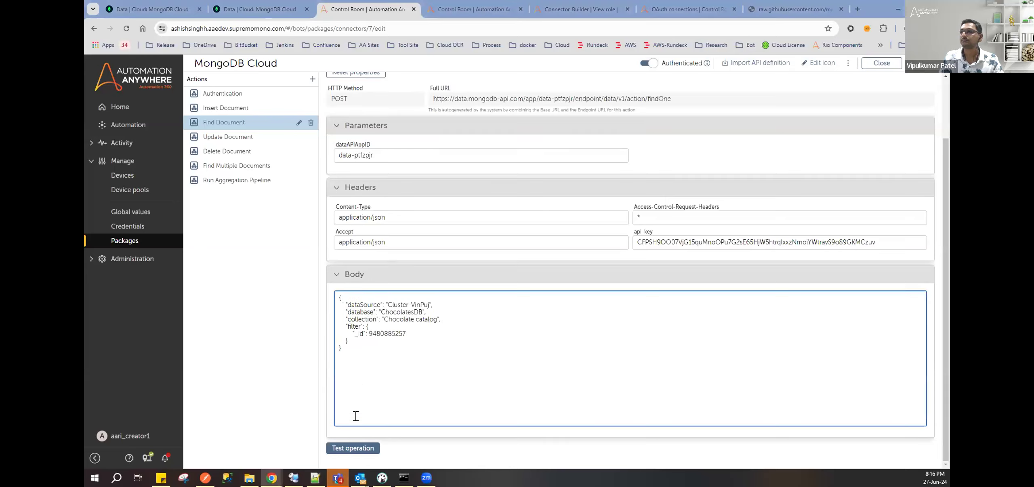
{"action": "left_click", "coordinate": [353, 449]}
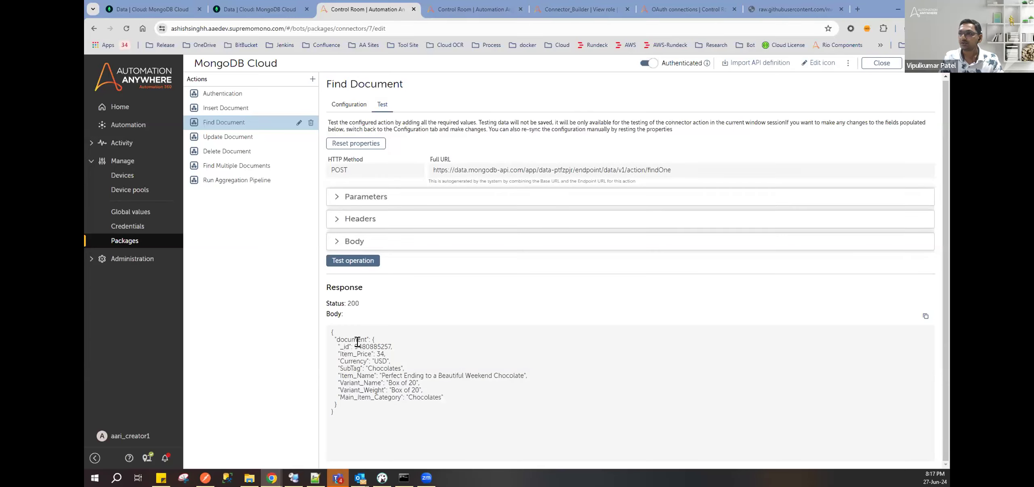
{"action": "left_click_drag", "start_coordinate": [337, 412], "coordinate": [331, 332]}
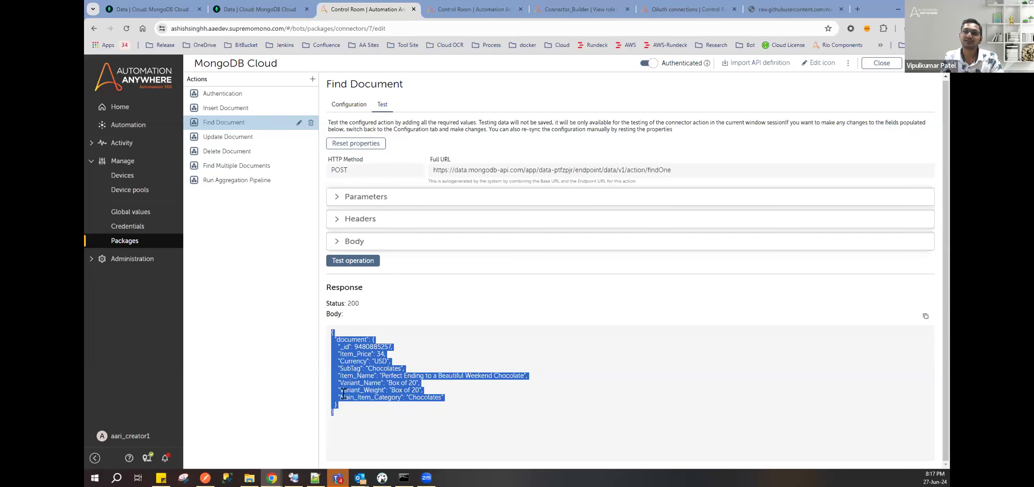
{"action": "double_click", "coordinate": [361, 347]}
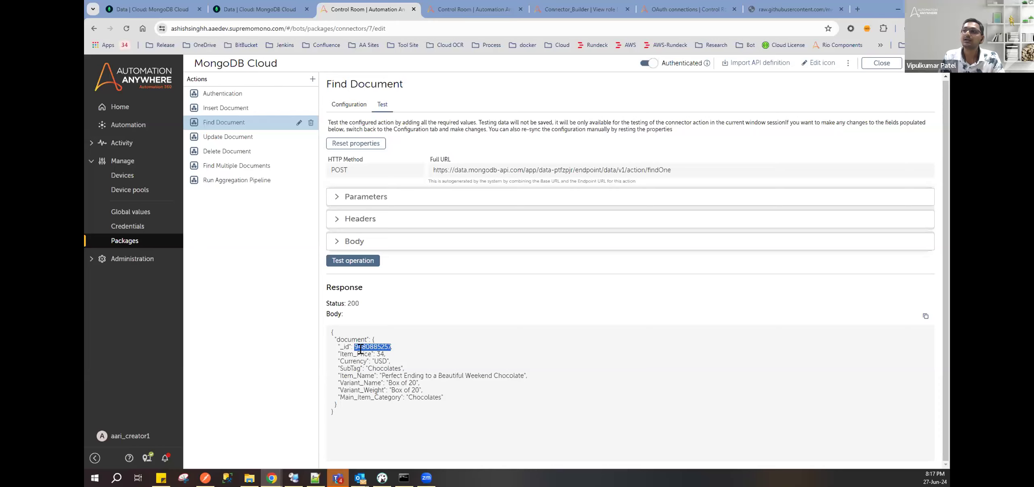
Step: Copy the Find Document test's response JSON and import it as the action's sample response
{"action": "left_click", "coordinate": [926, 316]}
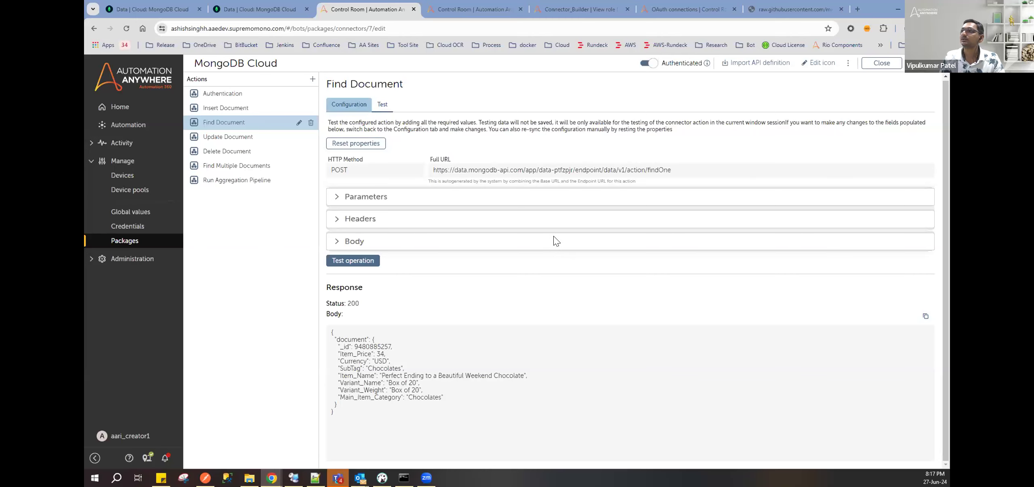
{"action": "left_click", "coordinate": [501, 196]}
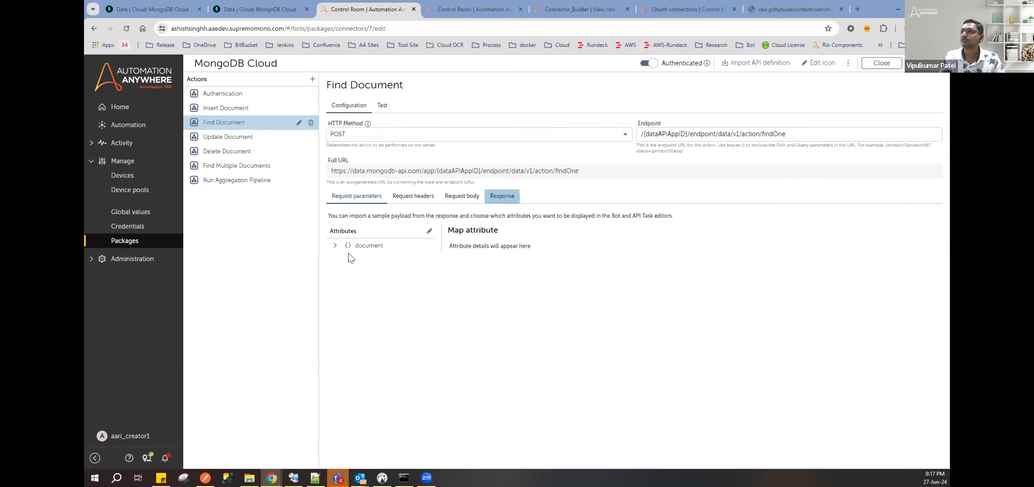
{"action": "left_click", "coordinate": [429, 230]}
{"action": "key", "text": "ctrl+a"}
{"action": "key", "text": "ctrl+v"}
{"action": "left_click", "coordinate": [752, 114]}
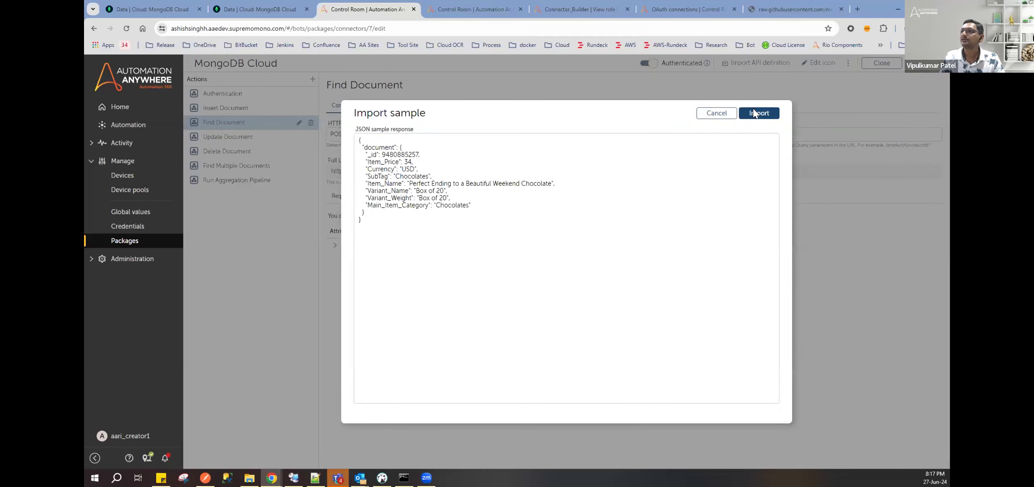
Step: Expand the imported document attribute in the Find Document response and review the mappings of its fields, including Item_Price and Item_Name
{"action": "left_click", "coordinate": [336, 249]}
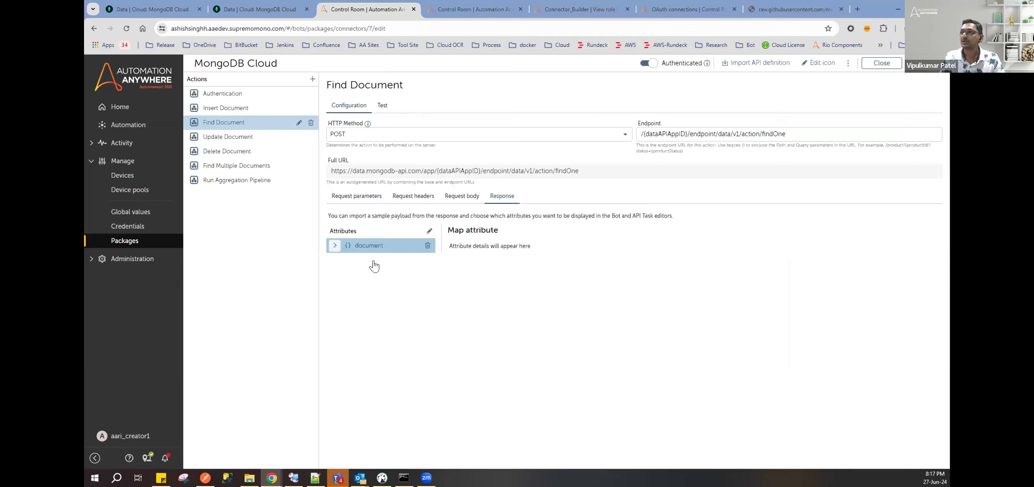
{"action": "left_click", "coordinate": [377, 289]}
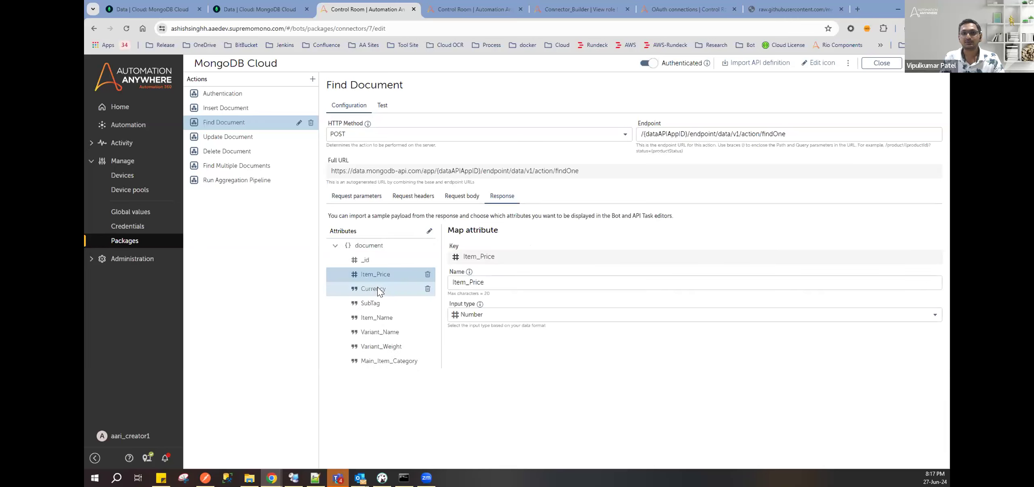
{"action": "left_click", "coordinate": [374, 308]}
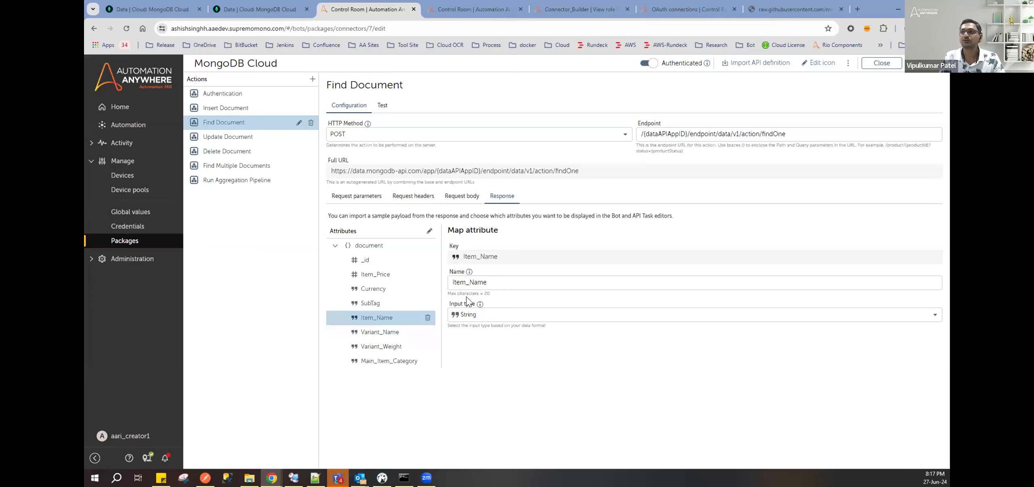
{"action": "left_click", "coordinate": [437, 294]}
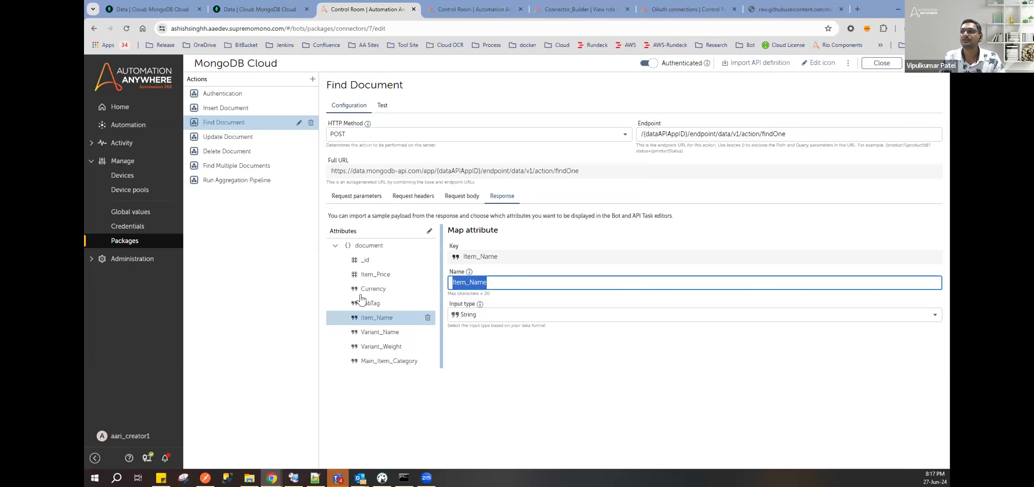
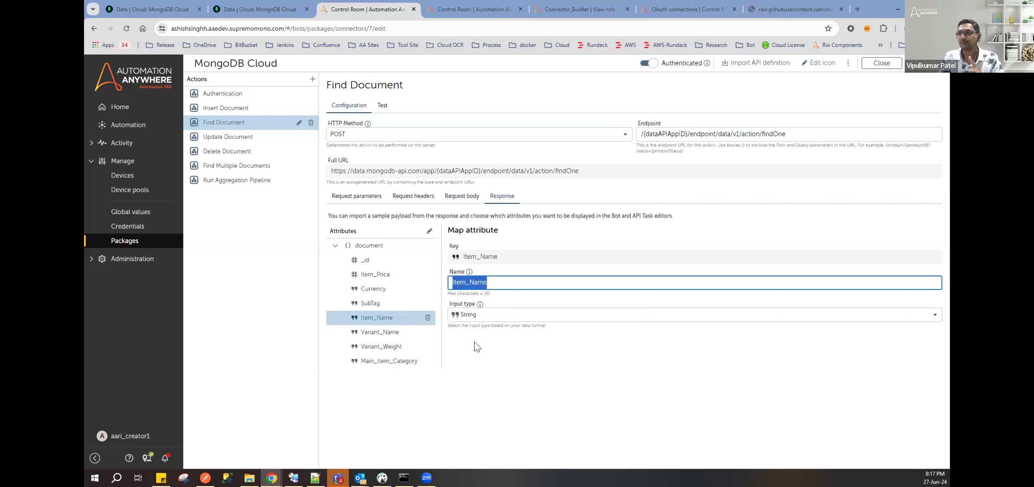
Step: Open the Insert Document action's request body and expand its document attribute
{"action": "left_click", "coordinate": [450, 199]}
{"action": "left_click", "coordinate": [278, 123]}
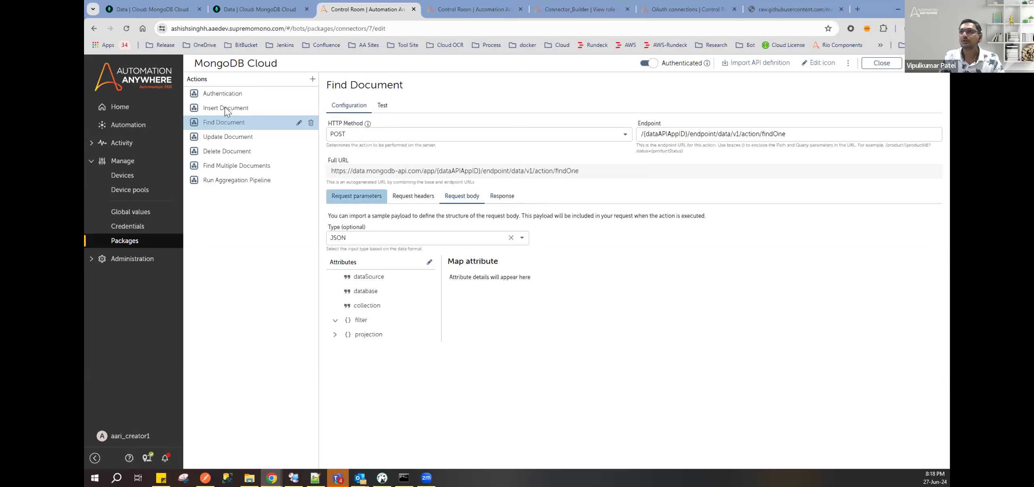
{"action": "left_click", "coordinate": [229, 110]}
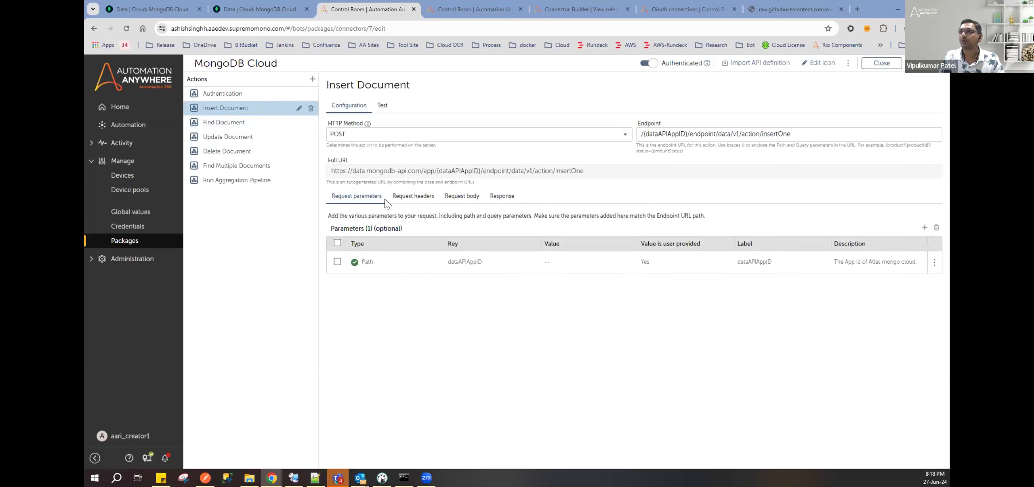
{"action": "left_click", "coordinate": [402, 197]}
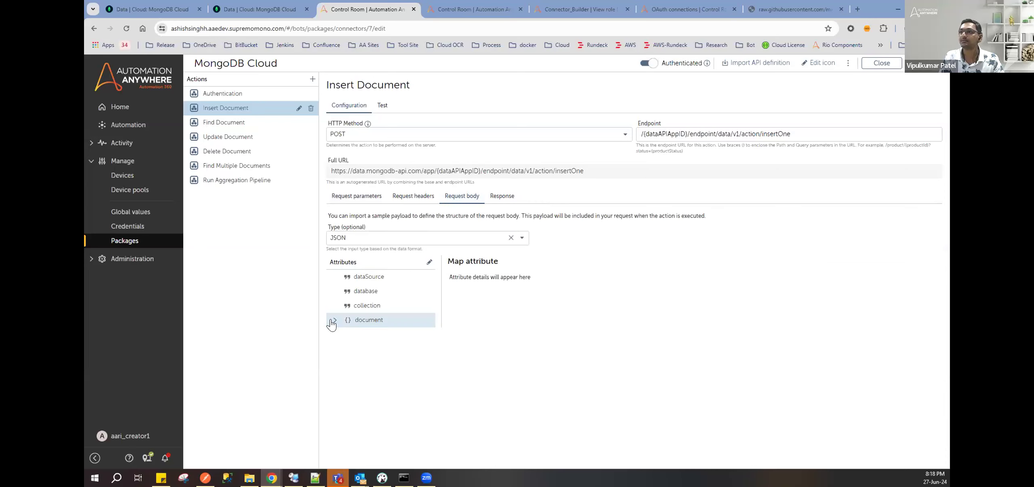
{"action": "left_click", "coordinate": [332, 321]}
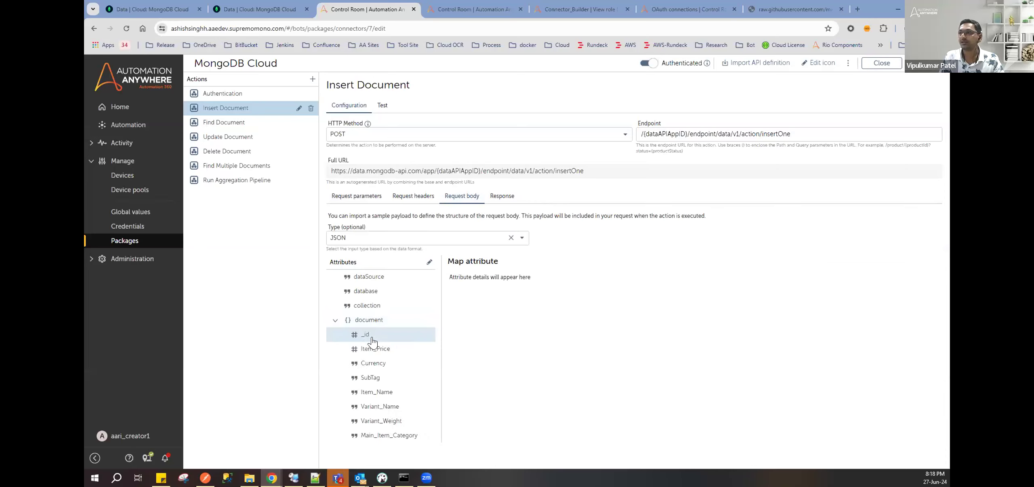
Step: Set the label of Insert Document's dataSource attribute to DataSource
{"action": "left_click", "coordinate": [391, 277]}
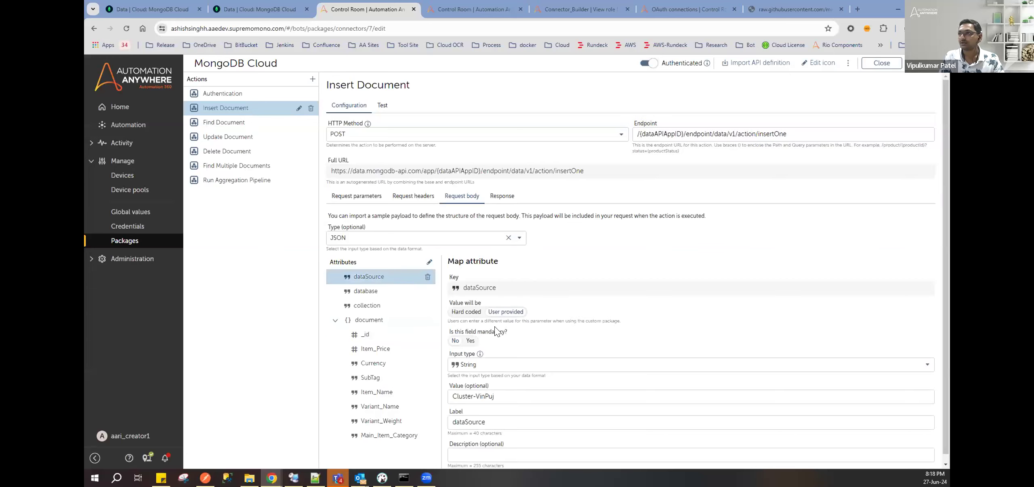
{"action": "scroll", "coordinate": [460, 343], "scroll_direction": "down", "scroll_amount": 1}
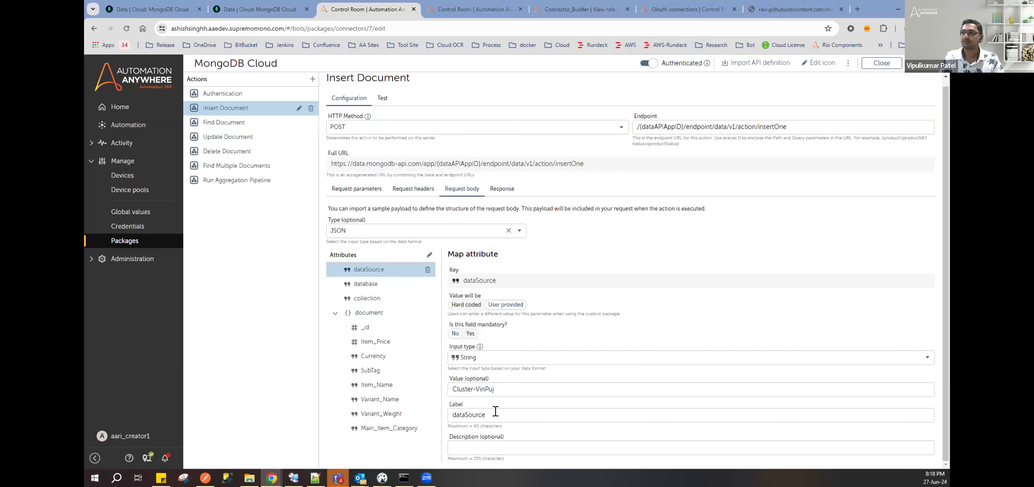
{"action": "double_click", "coordinate": [495, 411]}
{"action": "type", "text": "Da"}
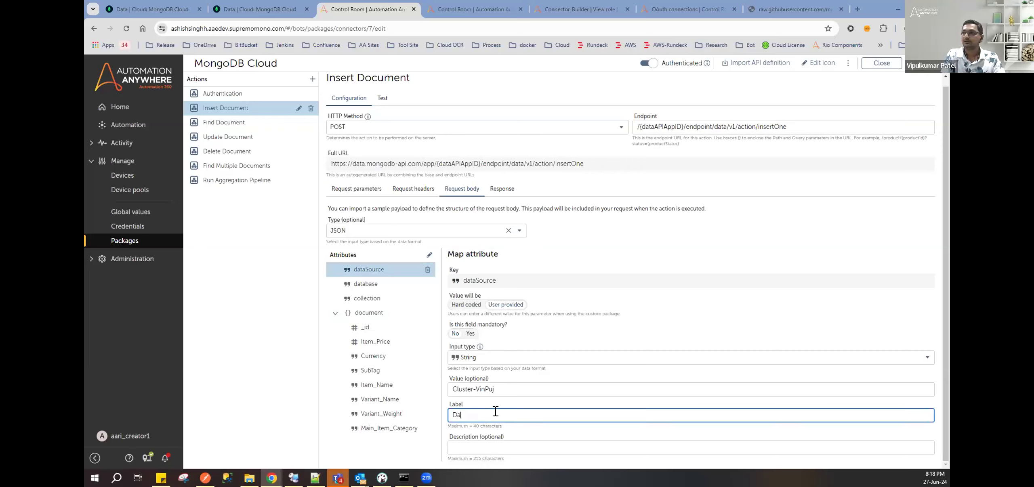
{"action": "type", "text": "taSoruce"}
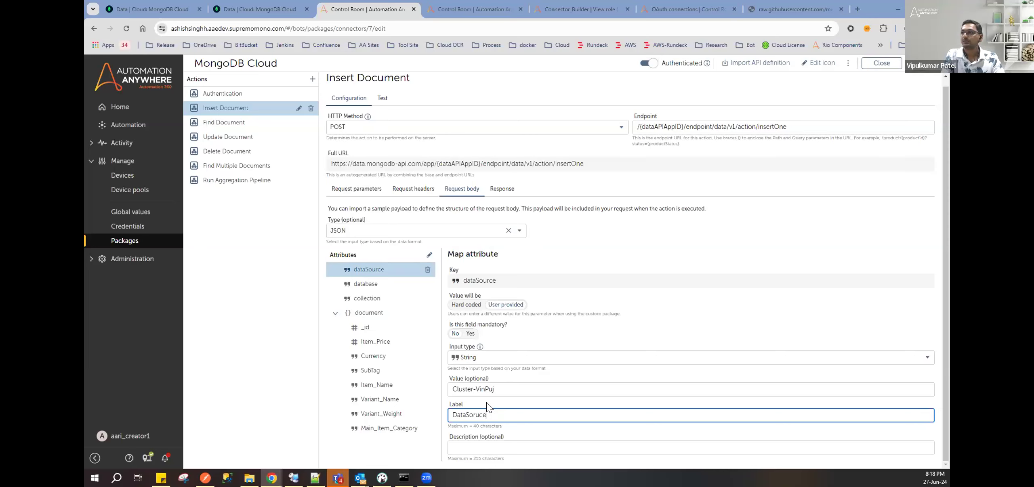
{"action": "key", "text": "BackSpace"}
{"action": "key", "text": "BackSpace"}
{"action": "key", "text": "BackSpace"}
{"action": "key", "text": "BackSpace"}
{"action": "type", "text": "urce"}
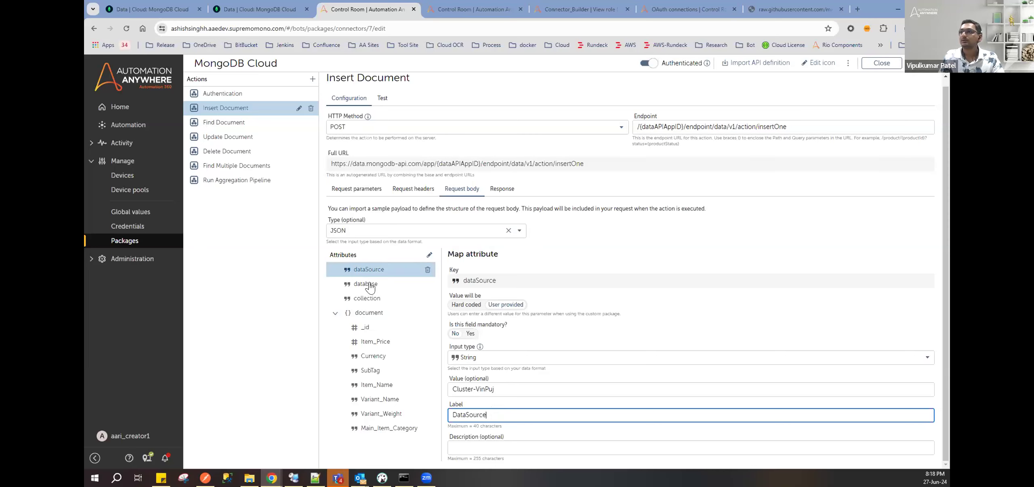
Step: Label the database attribute Database and the collection attribute Collection in the Insert Document request body
{"action": "left_click", "coordinate": [369, 285]}
{"action": "double_click", "coordinate": [469, 416]}
{"action": "type", "text": "Database"}
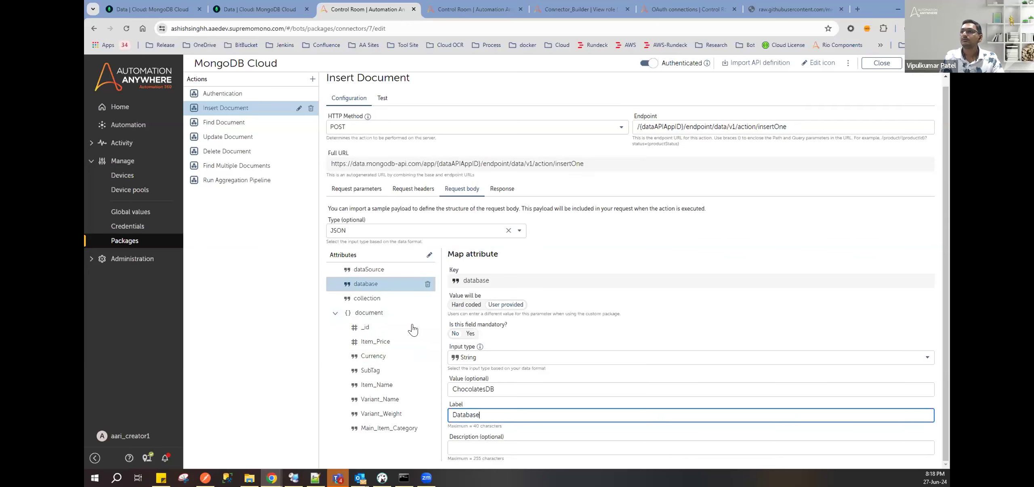
{"action": "left_click", "coordinate": [365, 297]}
{"action": "left_click", "coordinate": [457, 417]}
{"action": "key", "text": "BackSpace"}
{"action": "type", "text": "C"}
{"action": "key", "text": "End"}
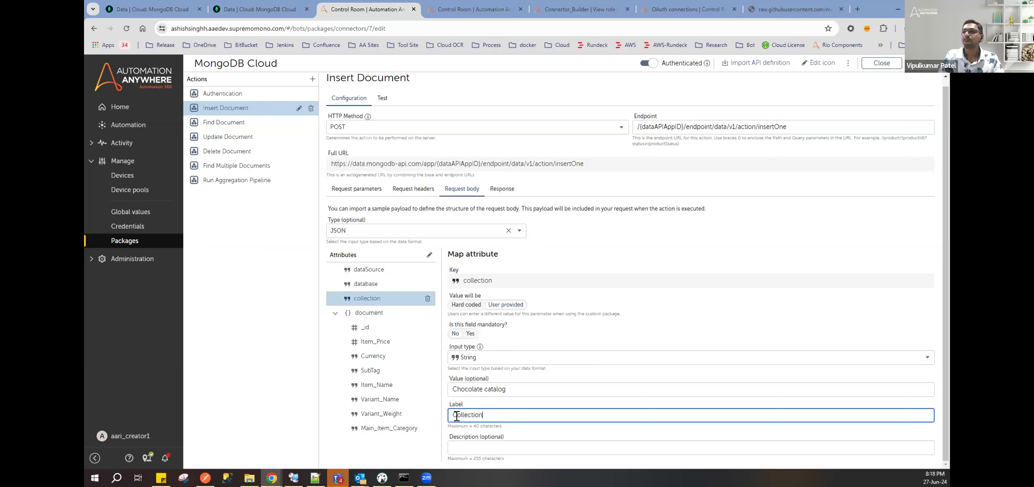
Step: Set the label of the document's _id attribute to Product Id
{"action": "left_click", "coordinate": [389, 327]}
{"action": "left_click", "coordinate": [473, 416]}
{"action": "key", "text": "ctrl+a"}
{"action": "type", "text": "Pro"}
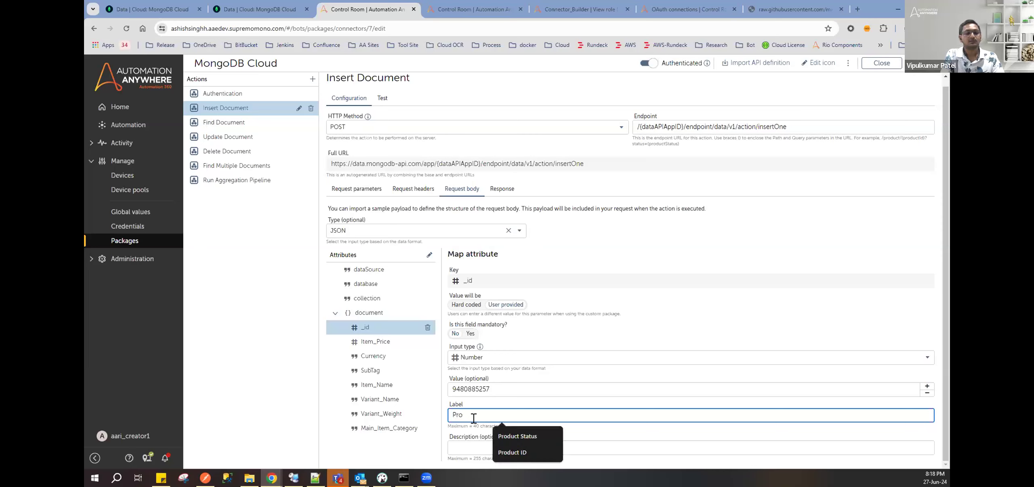
{"action": "type", "text": "duct Id"}
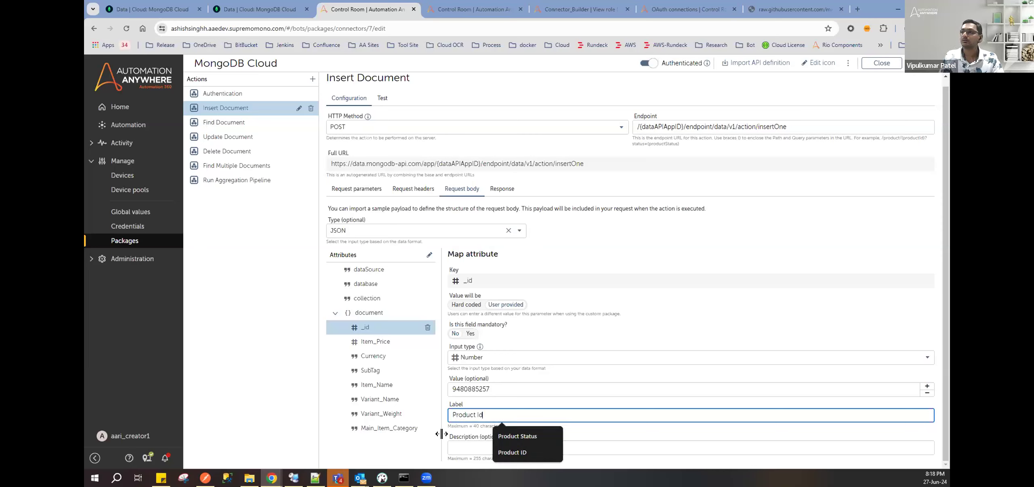
Step: Relabel Item_Price as Item Price, SubTag as Sub Tag and Item_Name as Item Name in the document attributes
{"action": "left_click", "coordinate": [379, 341]}
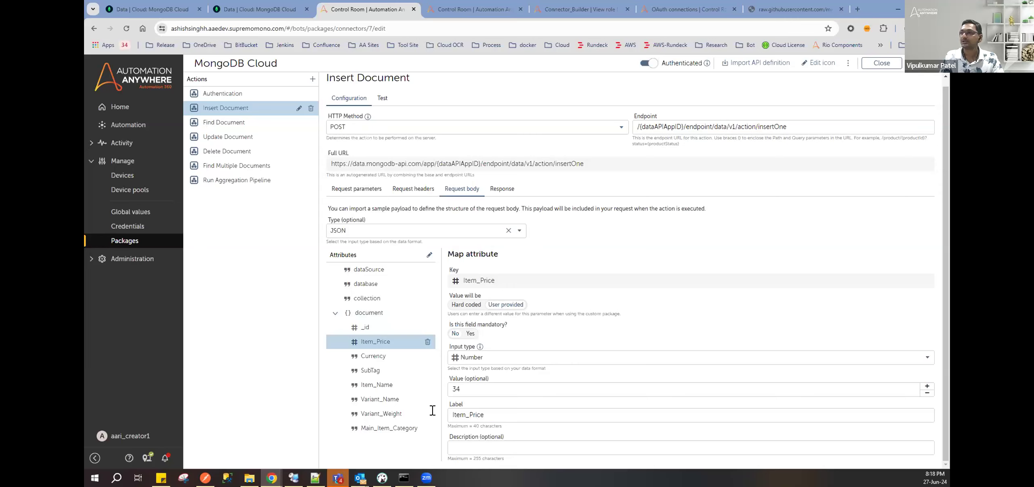
{"action": "left_click", "coordinate": [385, 360]}
{"action": "left_click", "coordinate": [379, 374]}
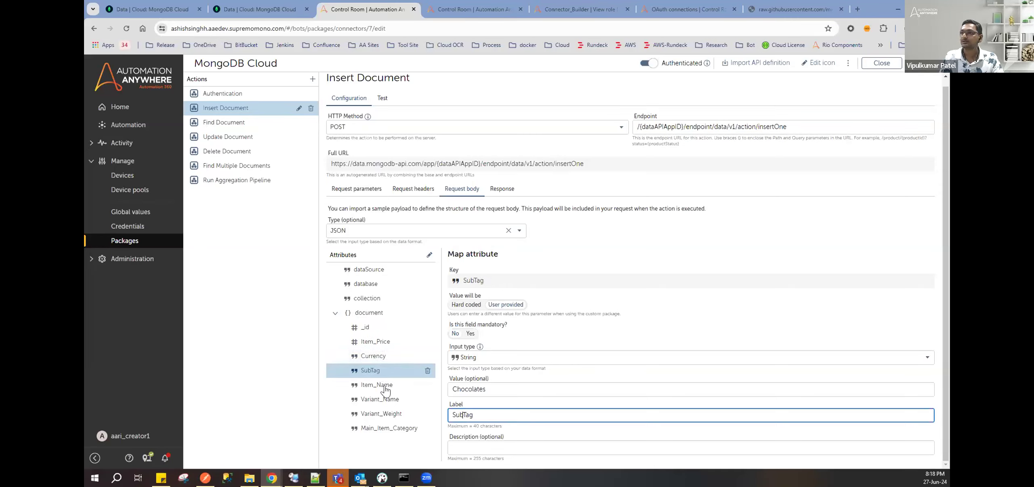
{"action": "left_click", "coordinate": [380, 385]}
{"action": "left_click", "coordinate": [468, 414]}
{"action": "key", "text": "BackSpace"}
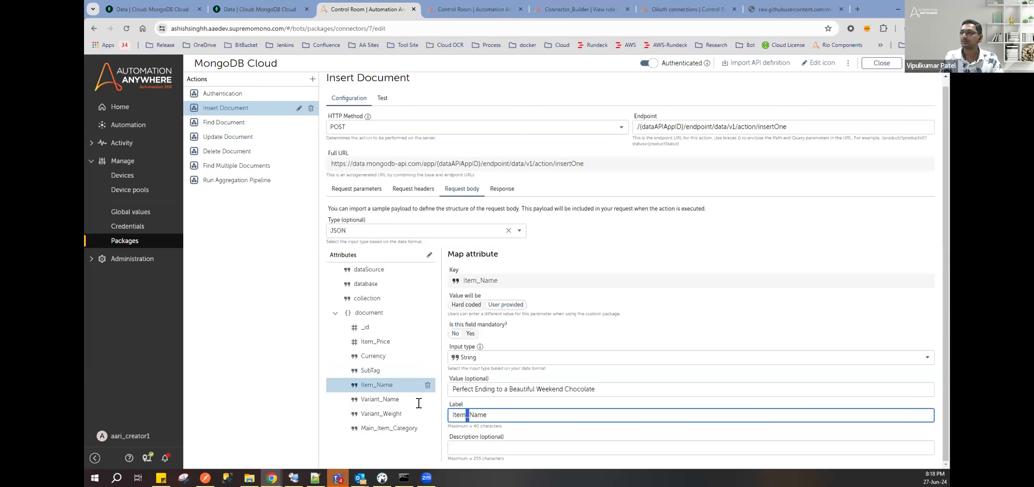
Step: Replace the underscores with spaces in the labels of the Variant_Name and Variant_Weight attributes
{"action": "left_click", "coordinate": [474, 416]}
{"action": "left_click", "coordinate": [362, 414]}
{"action": "left_click", "coordinate": [475, 415]}
{"action": "key", "text": "BackSpace"}
Step: Set the label of the Main_Item_Category attribute to Item Category
{"action": "left_click", "coordinate": [380, 429]}
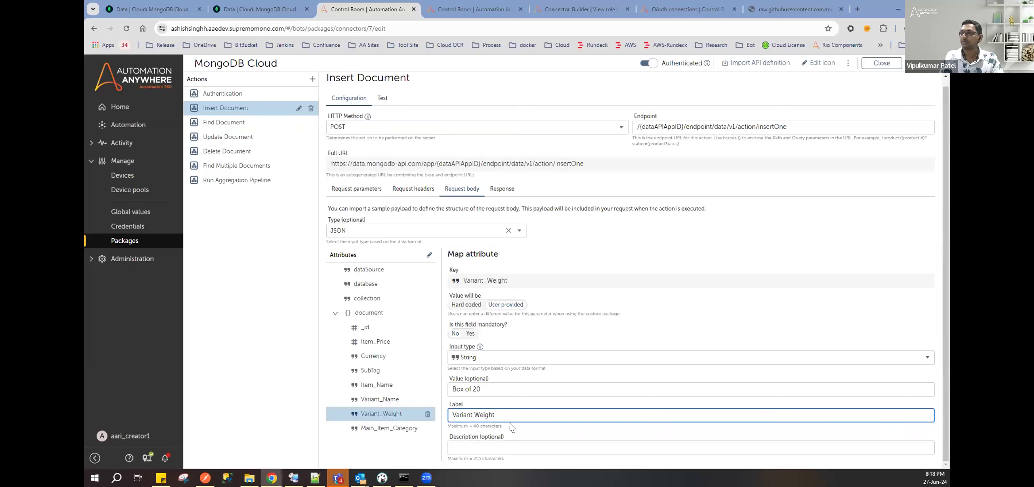
{"action": "double_click", "coordinate": [518, 415]}
{"action": "type", "text": "Item Cat"}
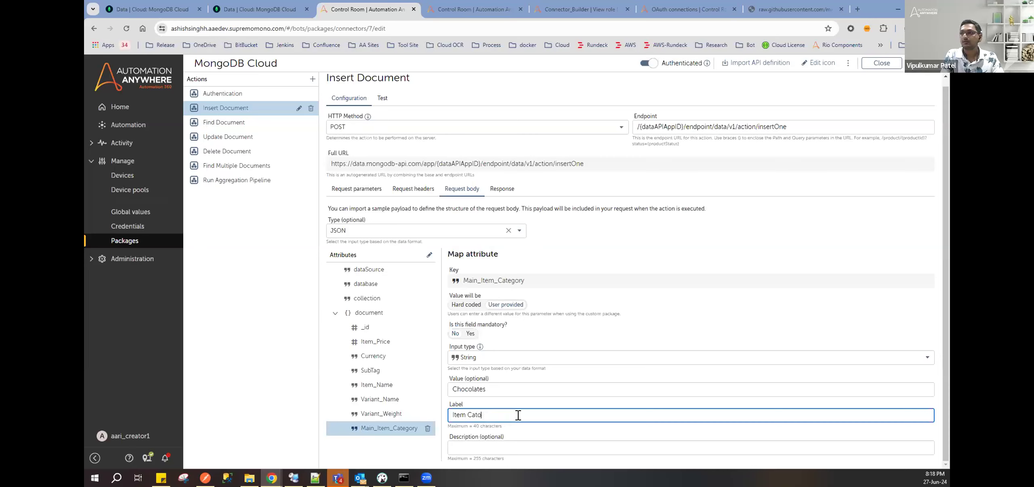
{"action": "type", "text": "e"}
{"action": "type", "text": "gotry"}
{"action": "key", "text": "BackSpace"}
{"action": "key", "text": "BackSpace"}
{"action": "key", "text": "BackSpace"}
{"action": "type", "text": "ry"}
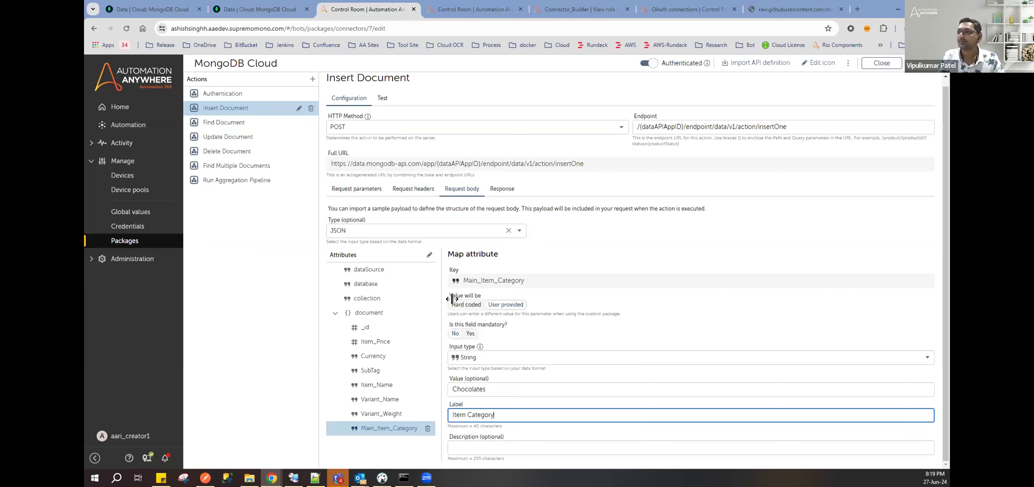
Step: Mark the fields inside Insert Document's document attribute as mandatory, from Variant_Weight back through Item_Name, SubTag, Currency, Item_Price and _id
{"action": "left_click", "coordinate": [405, 415]}
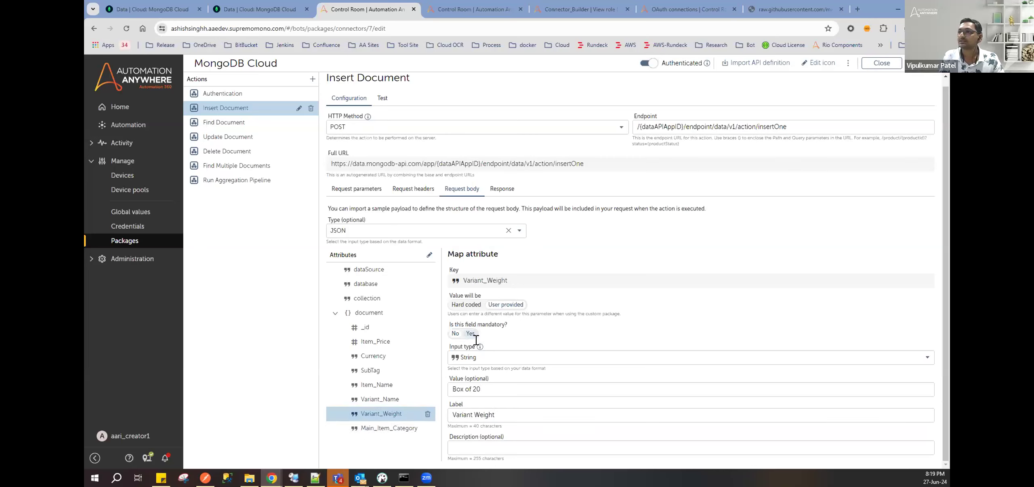
{"action": "left_click", "coordinate": [384, 385]}
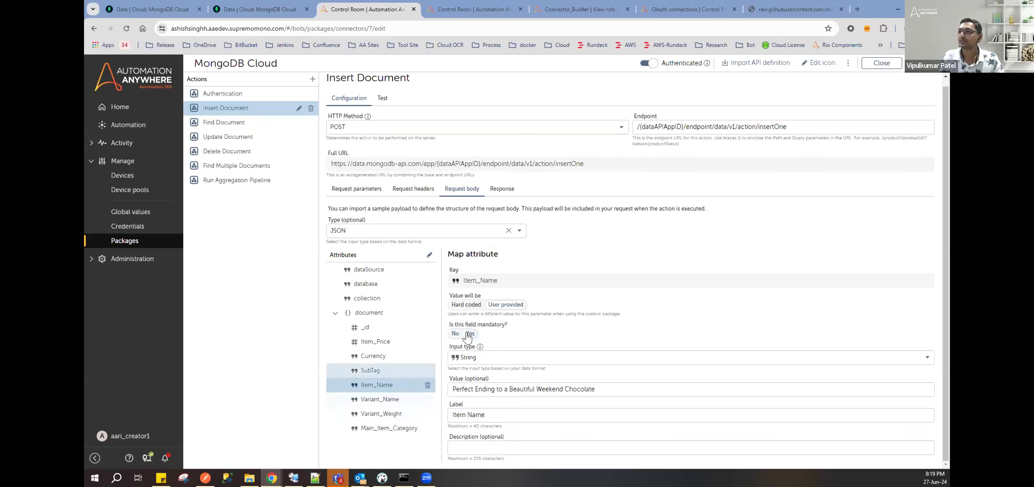
{"action": "left_click", "coordinate": [377, 370]}
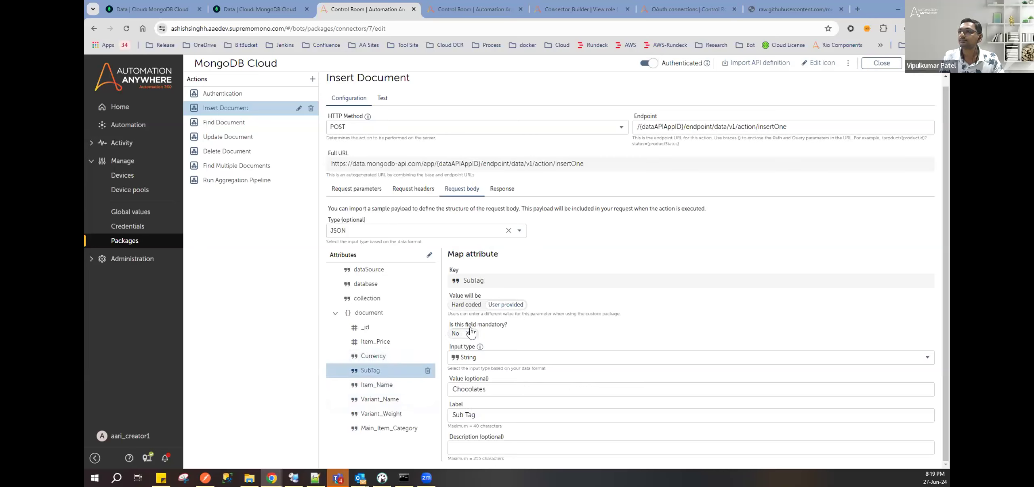
{"action": "left_click", "coordinate": [376, 355]}
{"action": "left_click", "coordinate": [376, 341]}
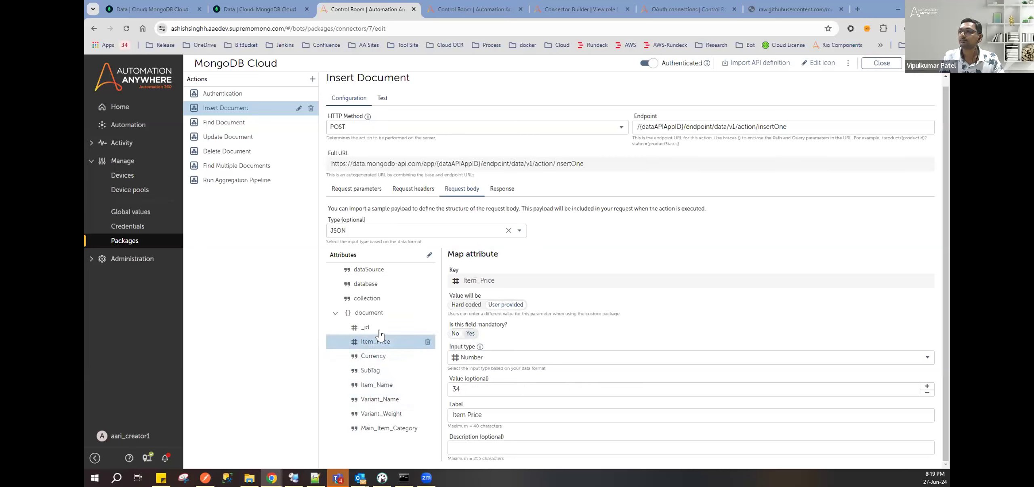
{"action": "left_click", "coordinate": [366, 327]}
Step: Make the collection, database and dataSource values hard coded in the Insert Document request body
{"action": "left_click", "coordinate": [370, 299]}
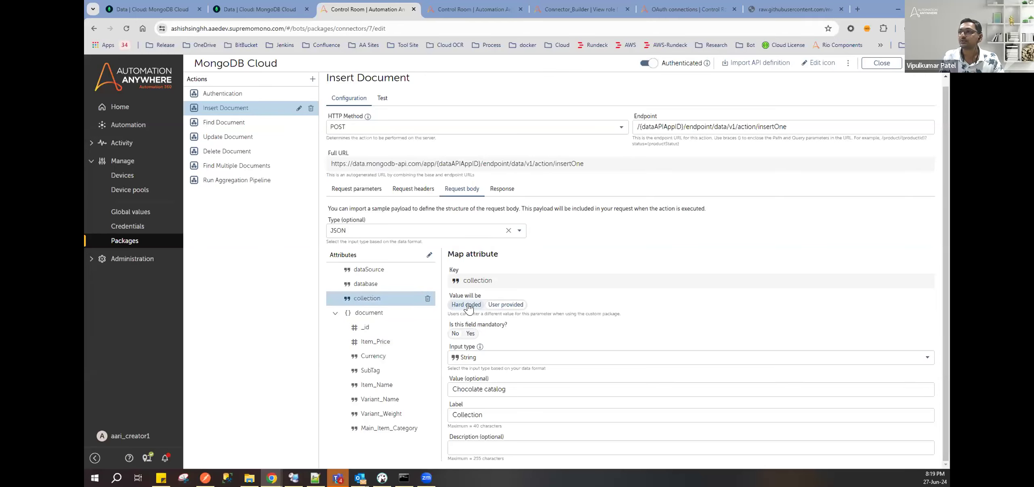
{"action": "scroll", "coordinate": [364, 298], "scroll_direction": "up", "scroll_amount": 1}
{"action": "left_click", "coordinate": [369, 290]}
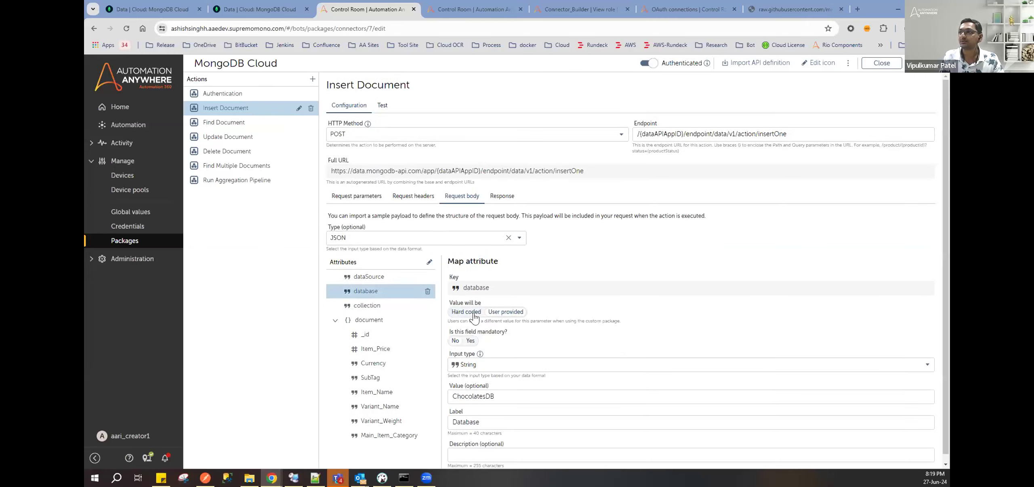
{"action": "left_click", "coordinate": [370, 279]}
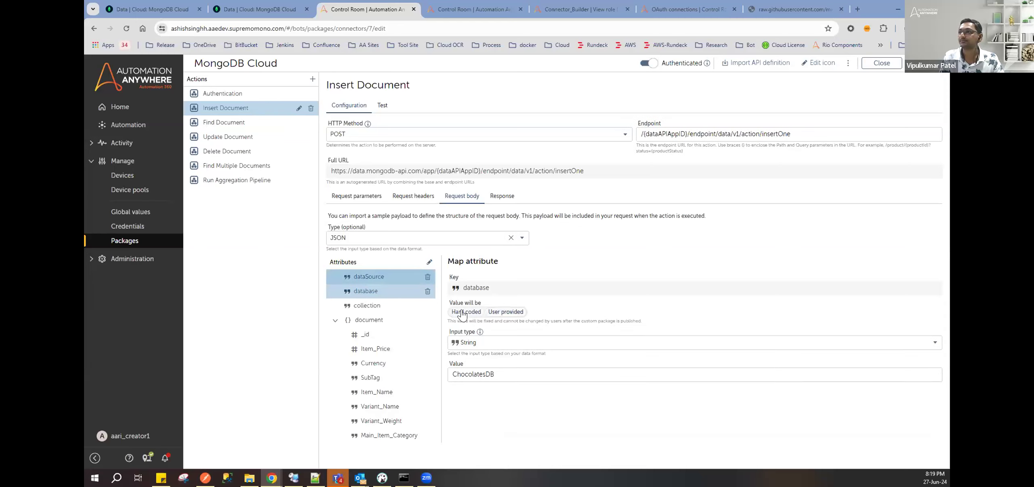
{"action": "left_click", "coordinate": [366, 304]}
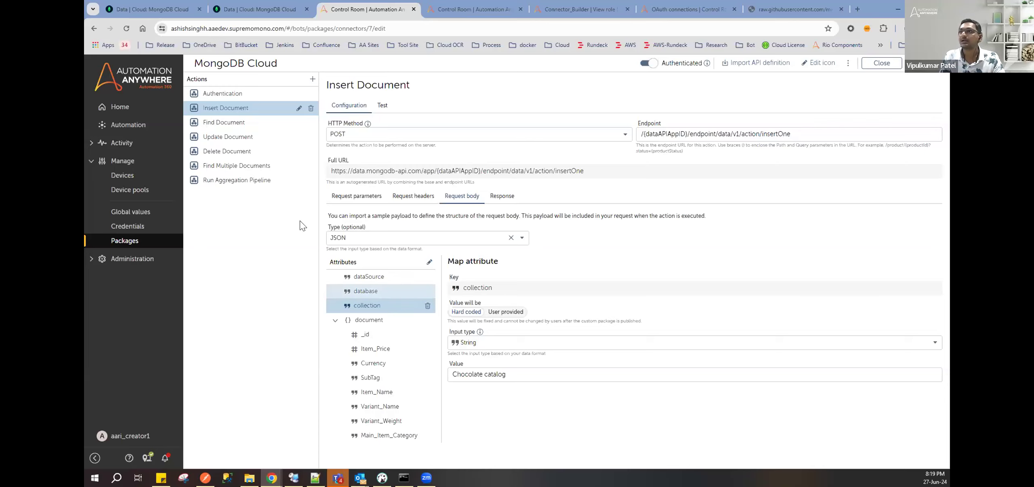
Step: Change the Find Document action's Content-Type header so that its application/json value is not user provided
{"action": "left_click", "coordinate": [251, 123]}
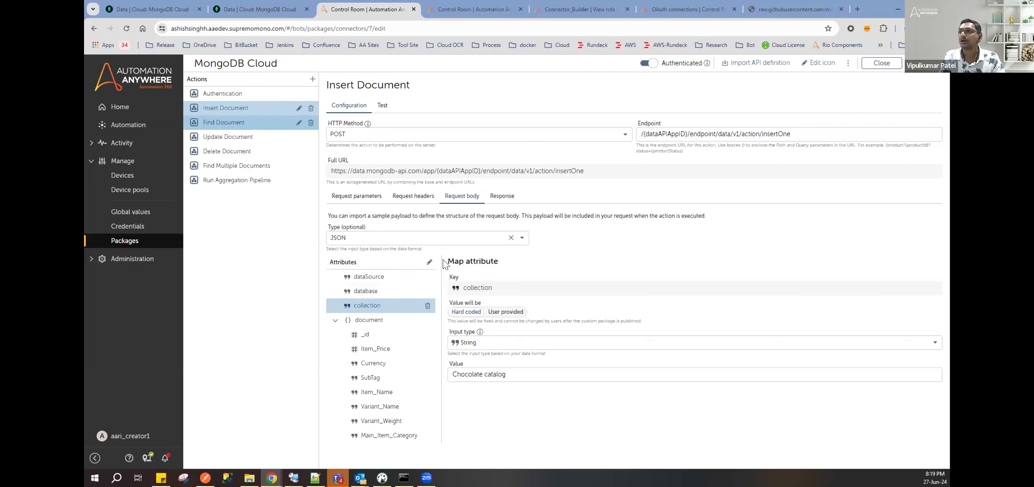
{"action": "left_click", "coordinate": [413, 197]}
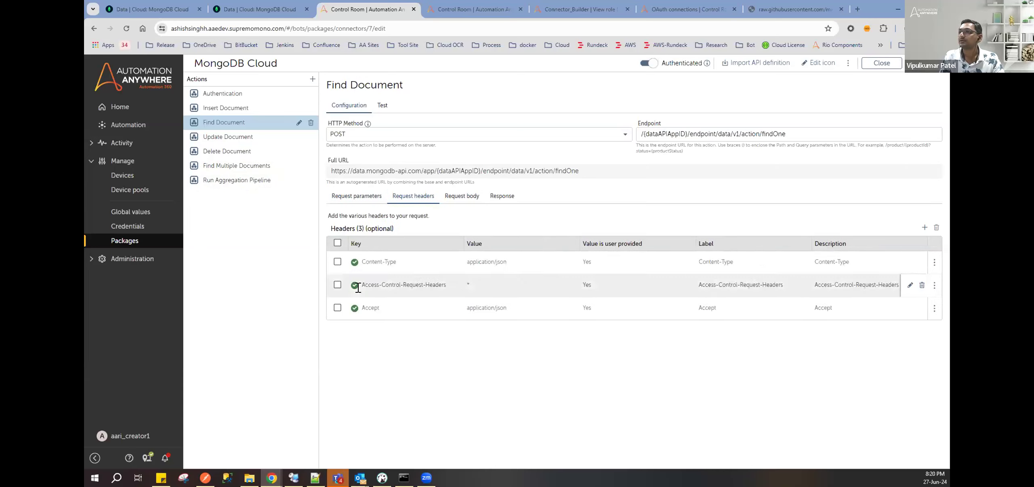
{"action": "left_click", "coordinate": [909, 262]}
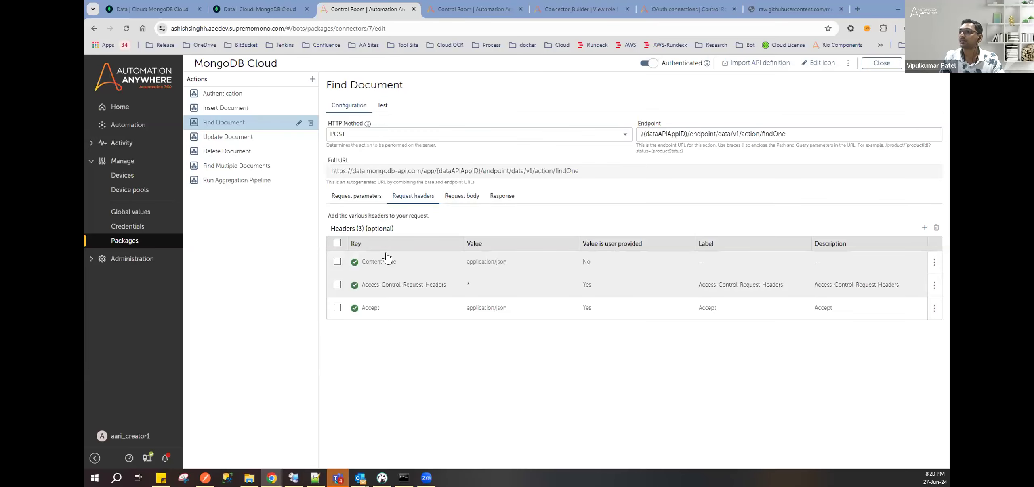
Step: Make the Access-Control-Request-Headers and Accept header values of the Find Document action hard coded
{"action": "left_click", "coordinate": [909, 285]}
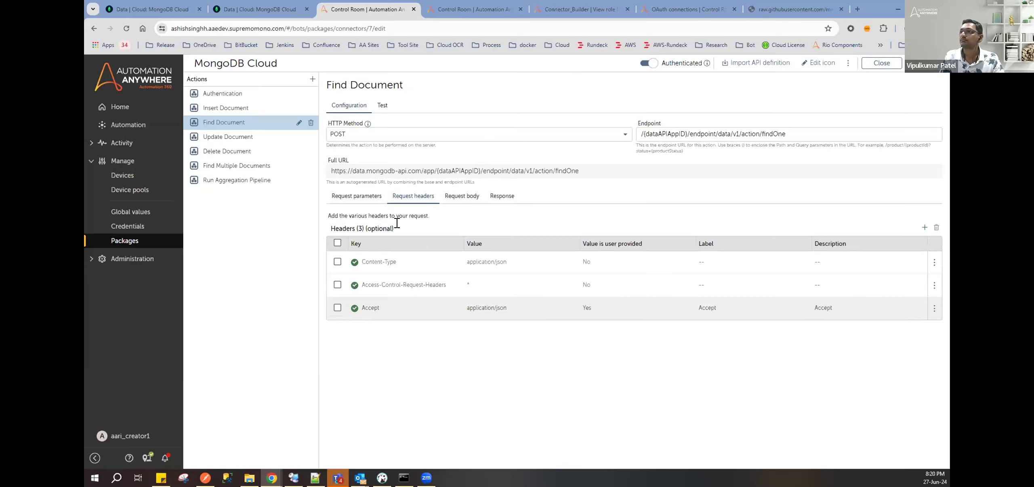
{"action": "left_click", "coordinate": [909, 307]}
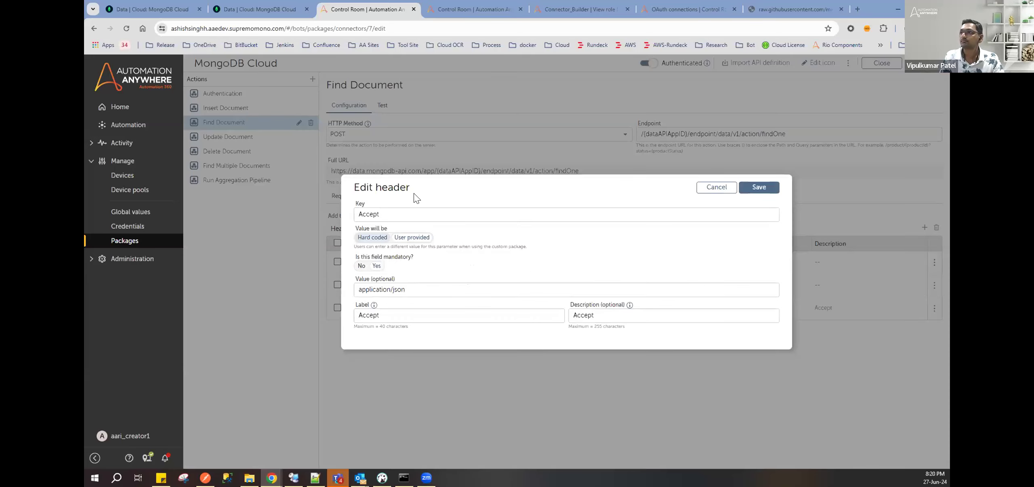
Step: Open the JSON sample payload of the Find Document request body for editing
{"action": "left_click", "coordinate": [446, 196]}
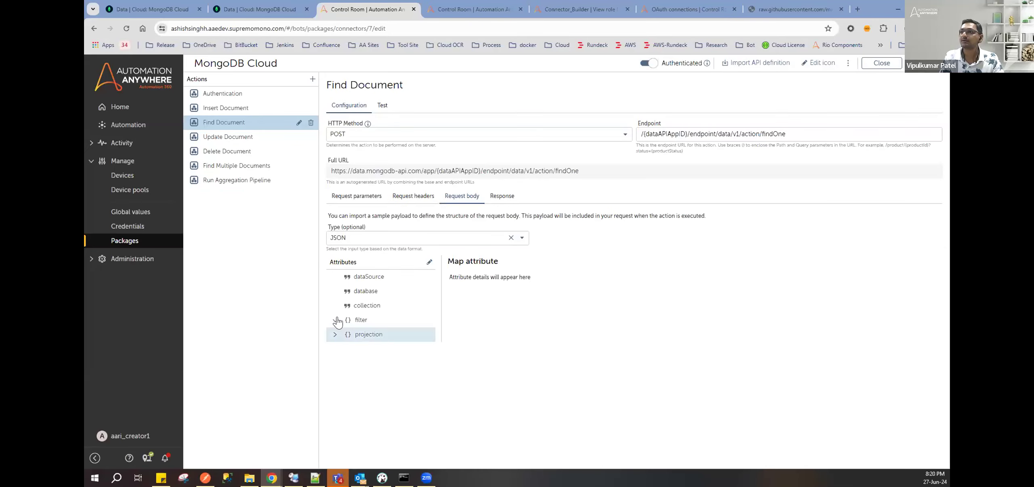
{"action": "left_click", "coordinate": [430, 262]}
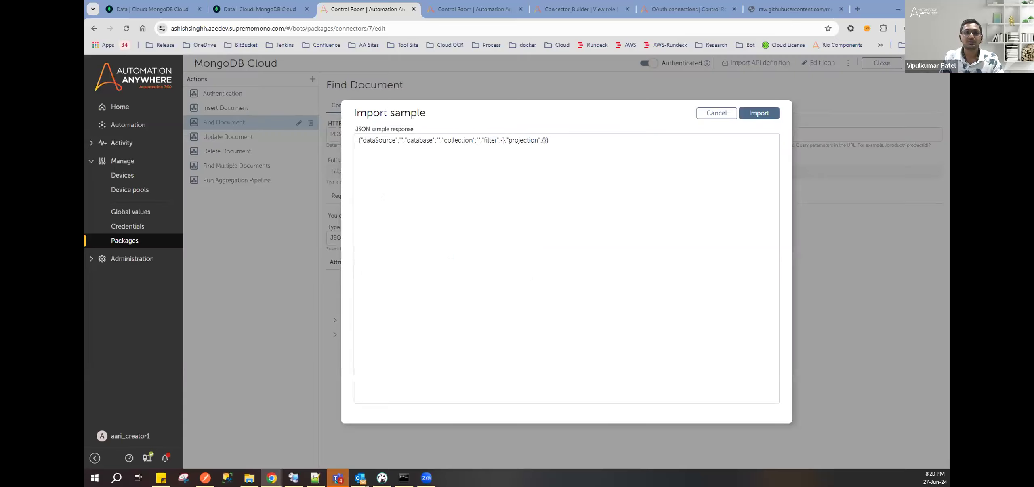
{"action": "key", "text": "alt+Tab"}
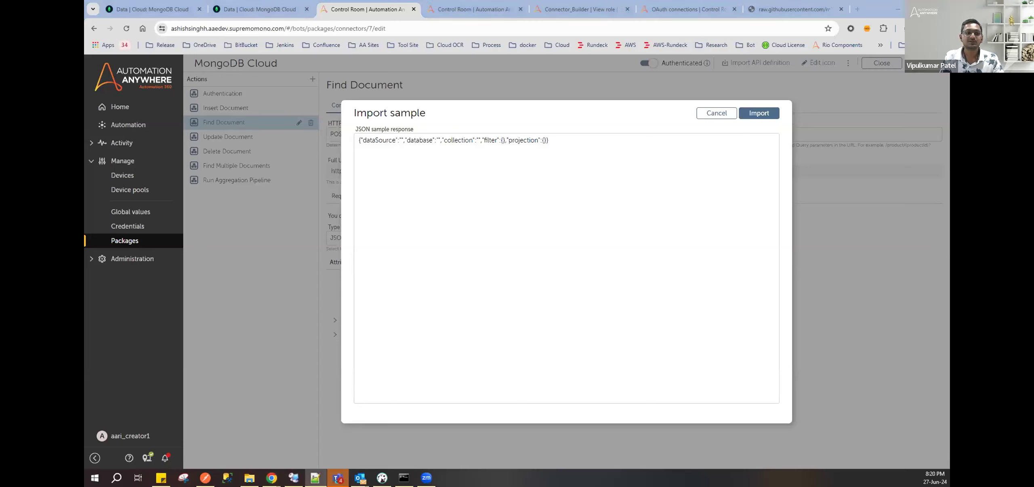
{"action": "key", "text": "alt+Tab"}
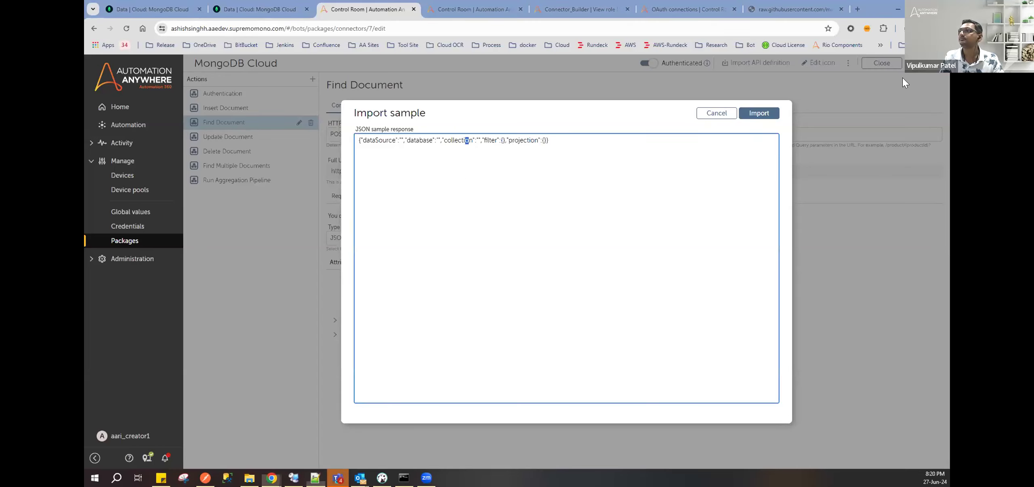
Step: Replace the sample JSON of the Find Document request body with the copied payload containing an _id filter, and import it
{"action": "key", "text": "ctrl+a"}
{"action": "key", "text": "ctrl+v"}
{"action": "key", "text": "Return"}
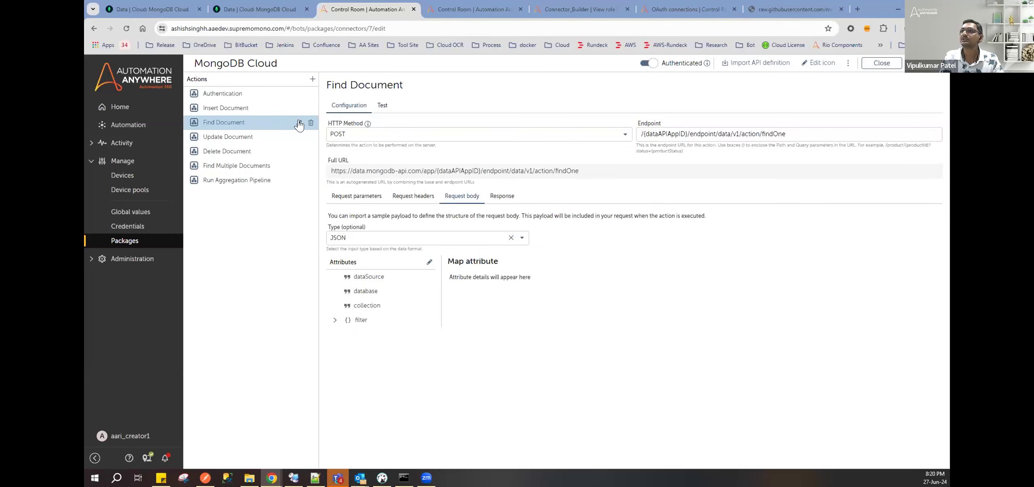
Step: Rename the Find Document action to "Find Document By Id" and save it
{"action": "key", "text": "Return"}
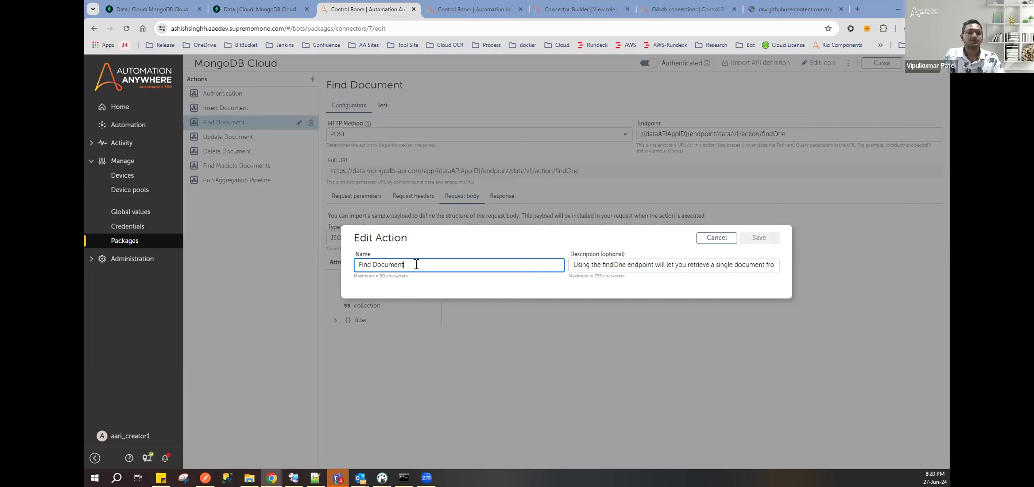
{"action": "type", "text": "By Id"}
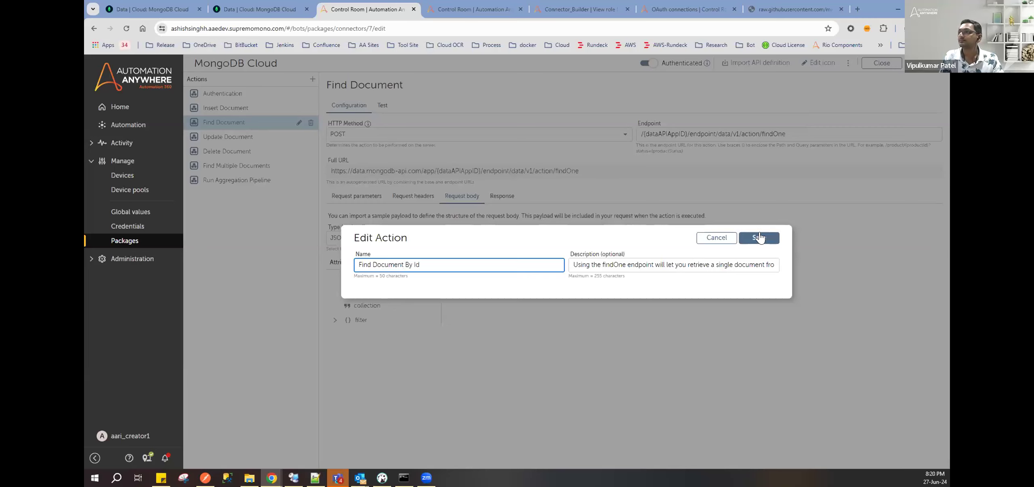
{"action": "left_click", "coordinate": [459, 208]}
{"action": "key", "text": "Return"}
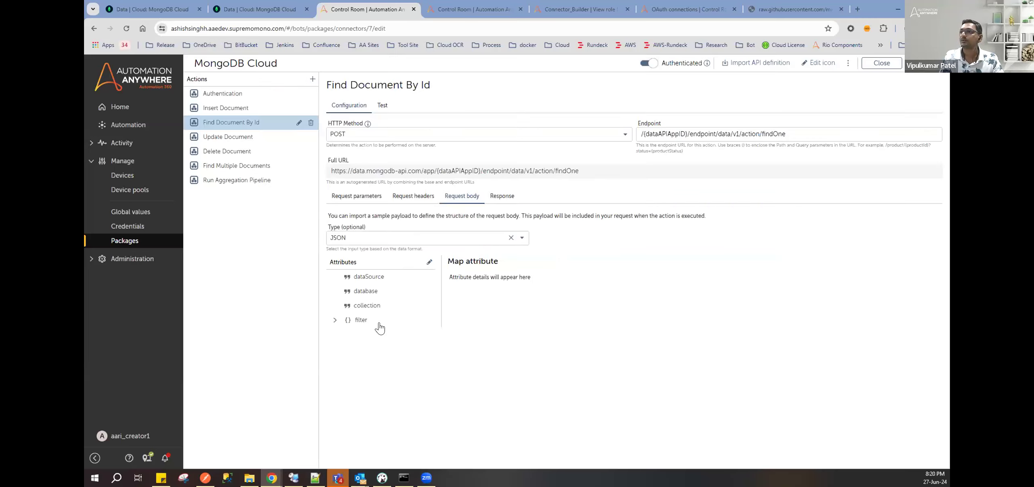
Step: Label the _id attribute under filter "Product Id" and make it a mandatory field
{"action": "left_click", "coordinate": [370, 323]}
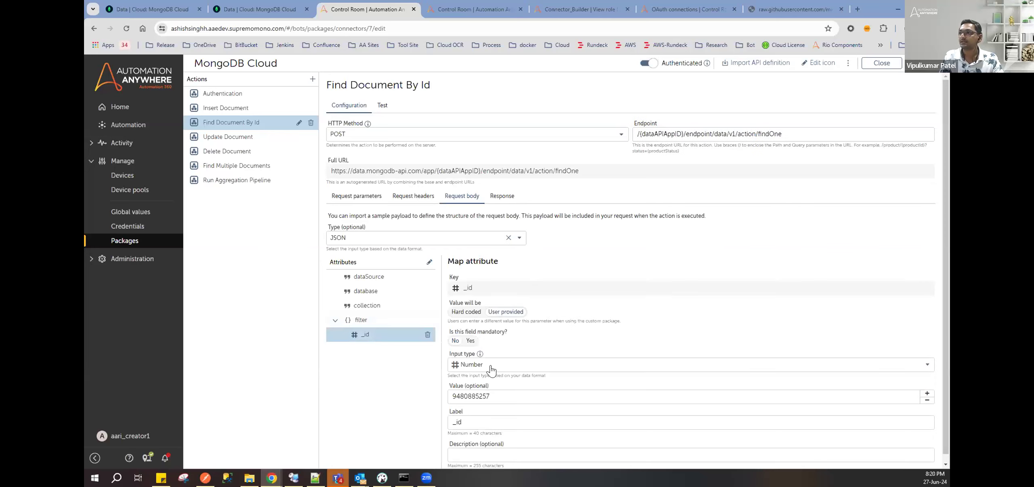
{"action": "scroll", "coordinate": [483, 384], "scroll_direction": "down", "scroll_amount": 1}
{"action": "double_click", "coordinate": [448, 413]}
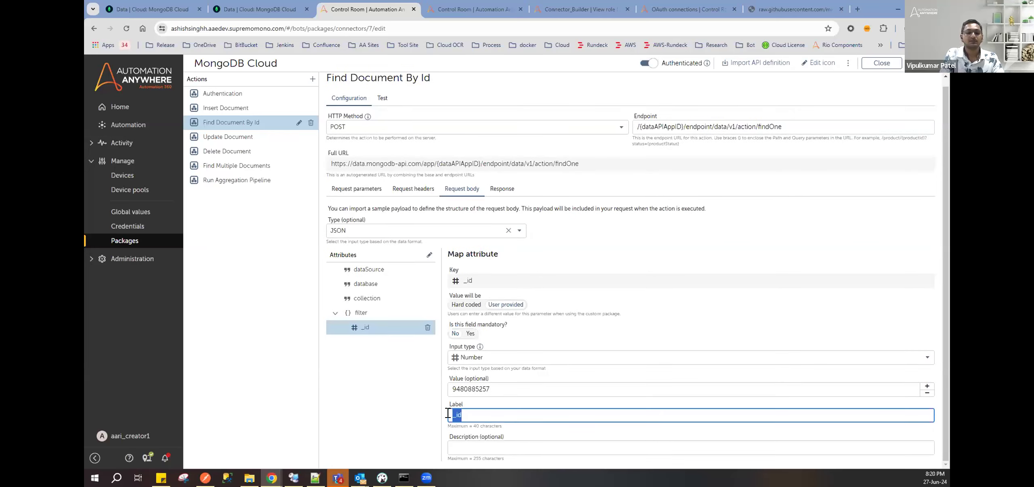
{"action": "type", "text": "Product Ifd"}
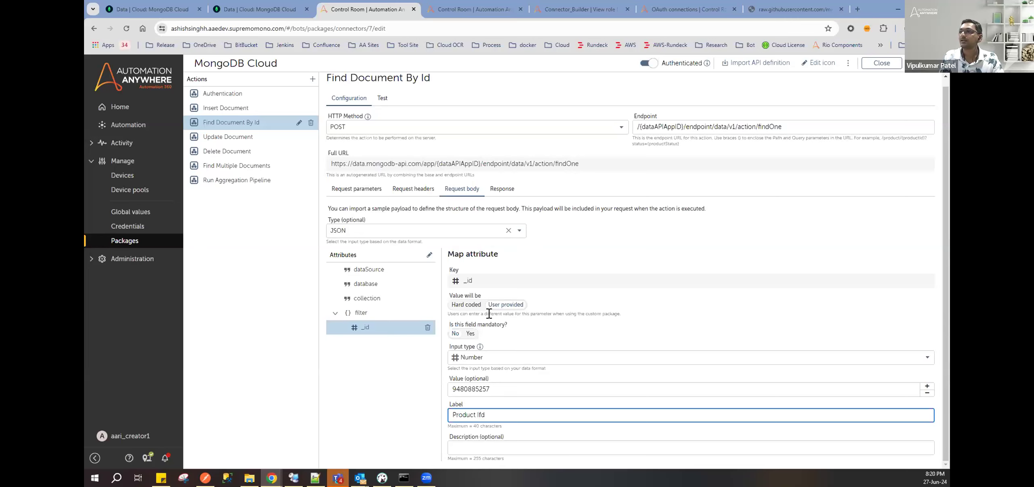
{"action": "key", "text": "Left"}
{"action": "key", "text": "BackSpace"}
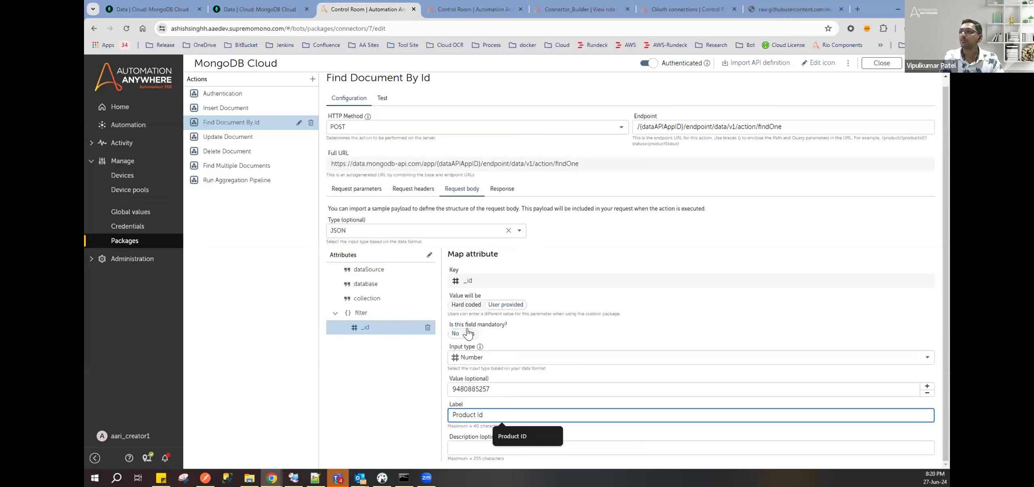
{"action": "left_click", "coordinate": [470, 334]}
Step: Make the dataSource and database attributes of Find Document By Id hard coded, and review the _id mapping
{"action": "left_click", "coordinate": [413, 295]}
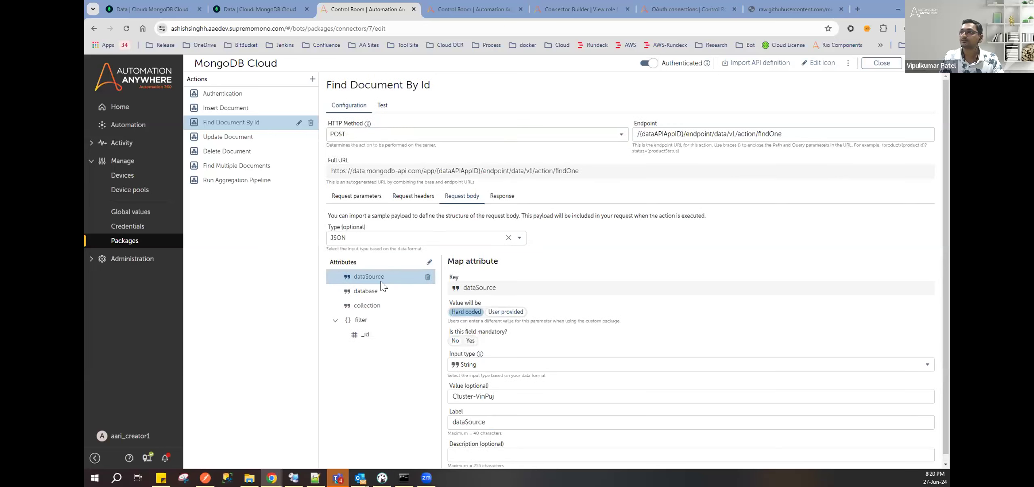
{"action": "left_click", "coordinate": [382, 289]}
{"action": "left_click", "coordinate": [367, 278]}
{"action": "left_click", "coordinate": [363, 334]}
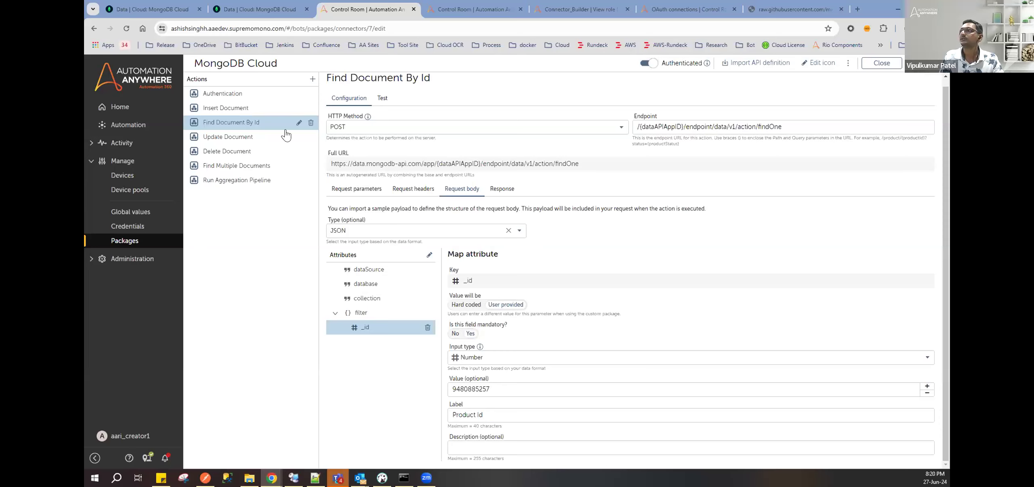
Step: In the Update Document action, change the Content-Type and Access-Control-Request-Headers request headers to hard coded values
{"action": "left_click", "coordinate": [224, 137]}
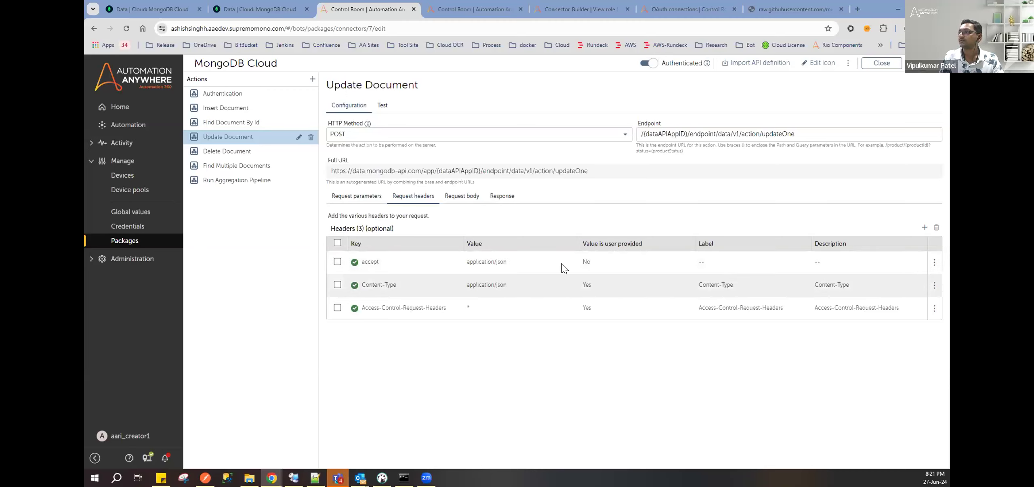
{"action": "left_click", "coordinate": [934, 262]}
{"action": "left_click", "coordinate": [940, 298]}
{"action": "left_click", "coordinate": [940, 298]}
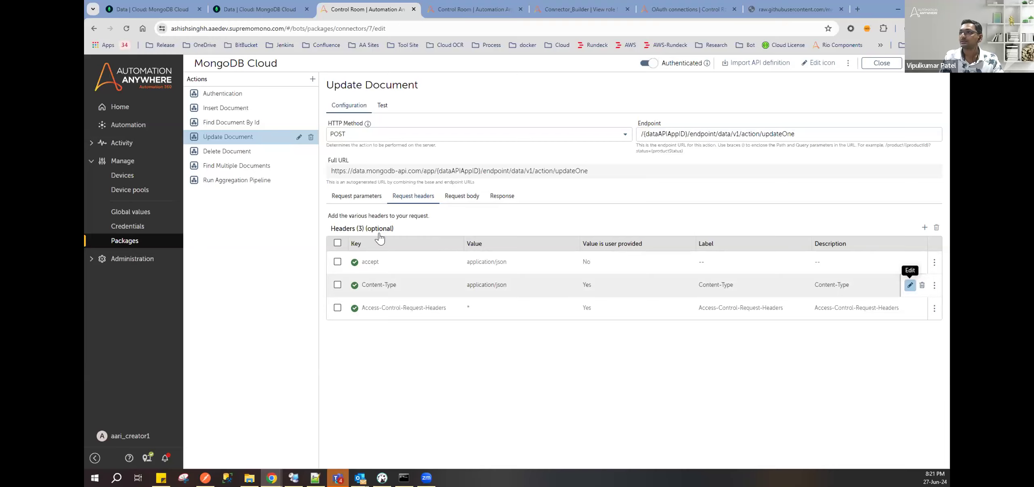
{"action": "left_click", "coordinate": [910, 285]}
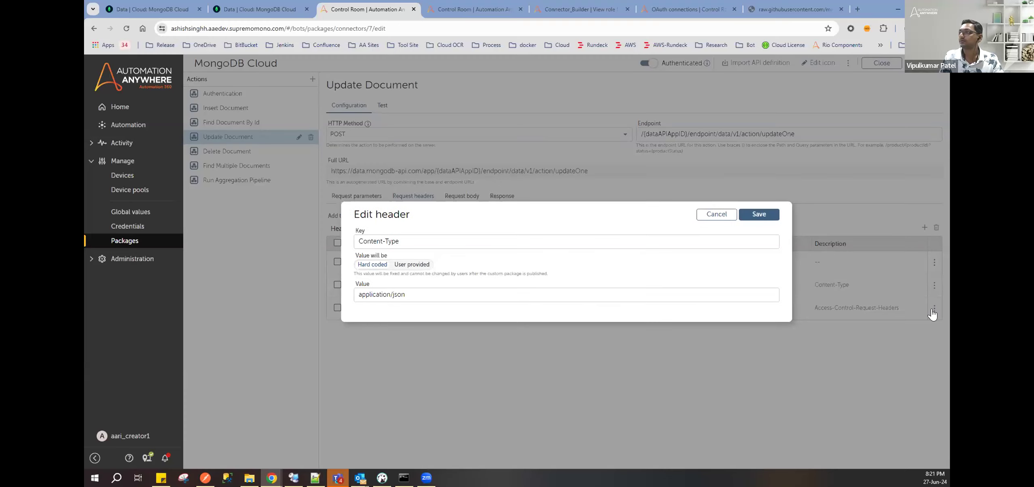
{"action": "left_click", "coordinate": [932, 315]}
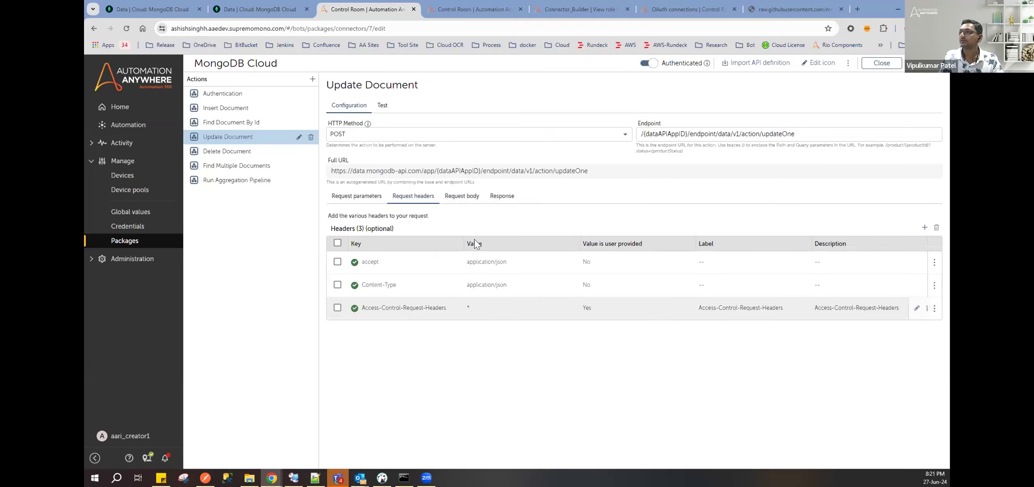
{"action": "left_click", "coordinate": [468, 308]}
{"action": "left_click", "coordinate": [365, 238]}
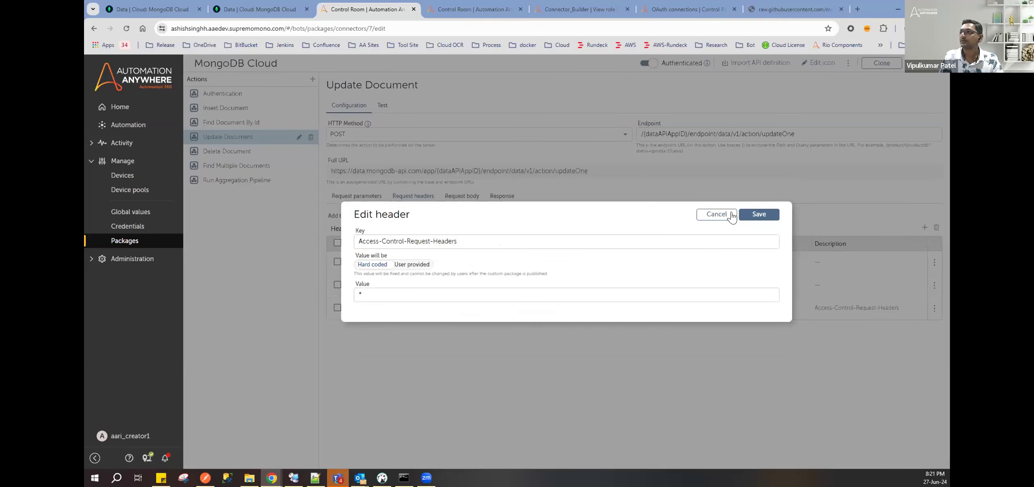
{"action": "left_click", "coordinate": [732, 217]}
Step: Import the copied JSON payload with the _id filter, $set fields and upsert false as the Update Document request body
{"action": "left_click", "coordinate": [449, 197]}
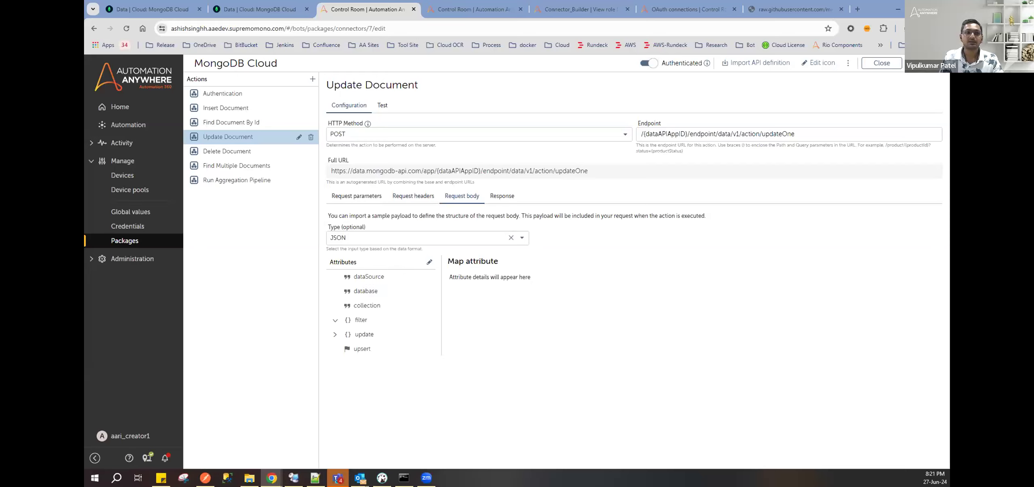
{"action": "left_click", "coordinate": [428, 262]}
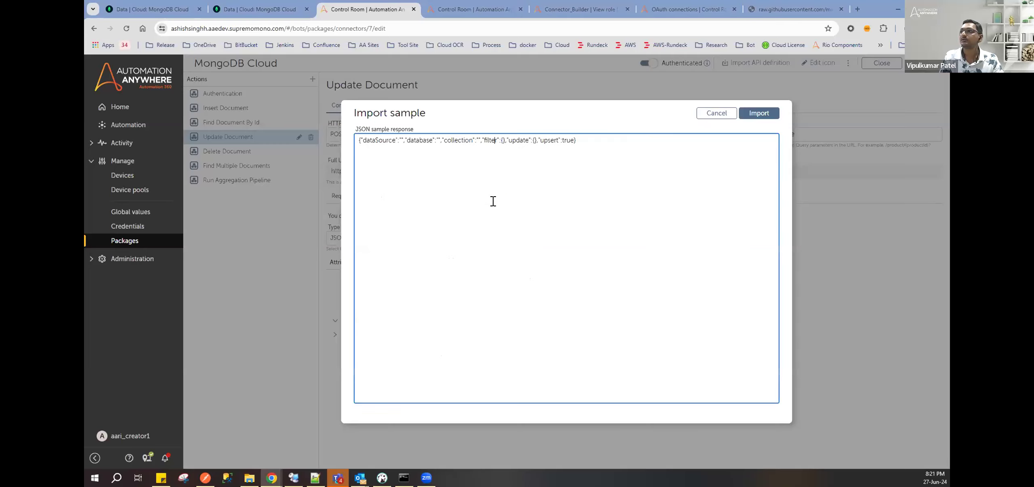
{"action": "key", "text": "ctrl+a"}
{"action": "key", "text": "ctrl+v"}
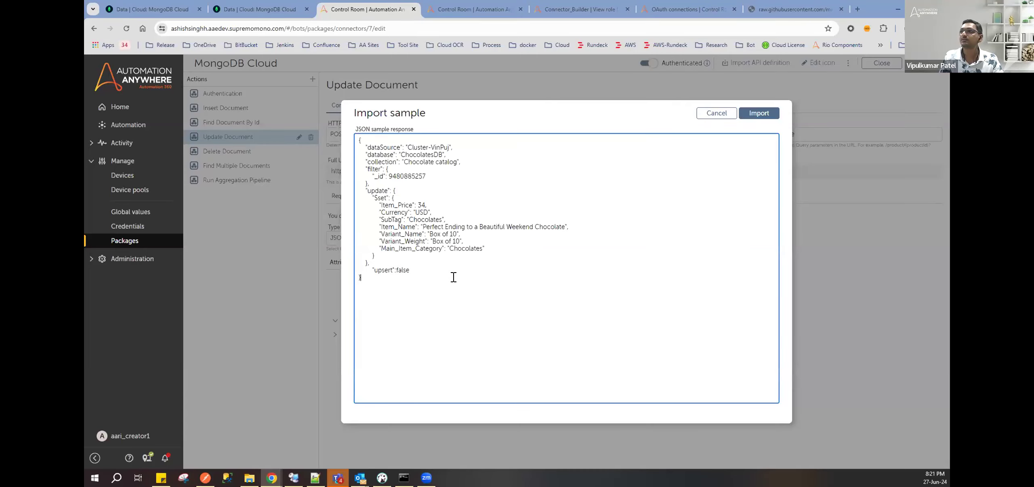
{"action": "left_click", "coordinate": [759, 114]}
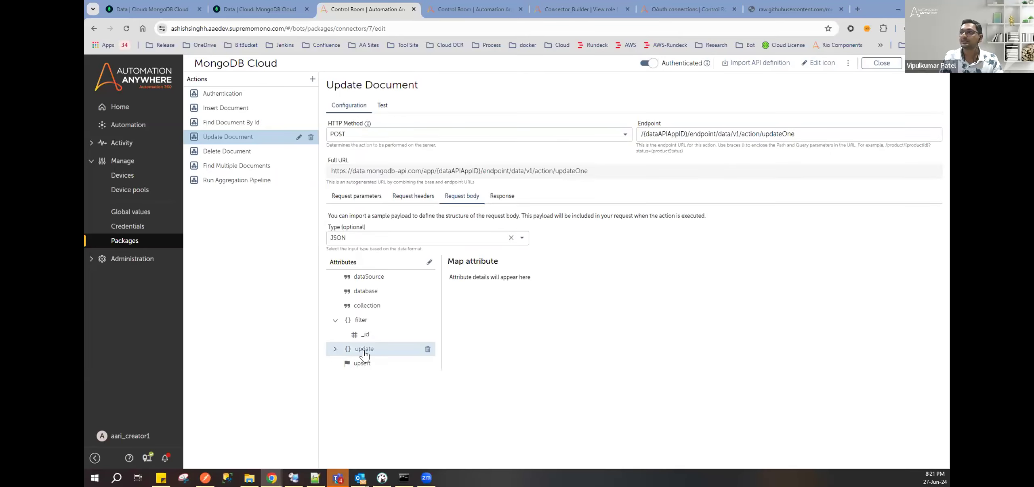
Step: Expand the update attributes and make dataSource, database and collection hard coded in the Update Document request body
{"action": "left_click", "coordinate": [364, 352]}
{"action": "left_click", "coordinate": [366, 349]}
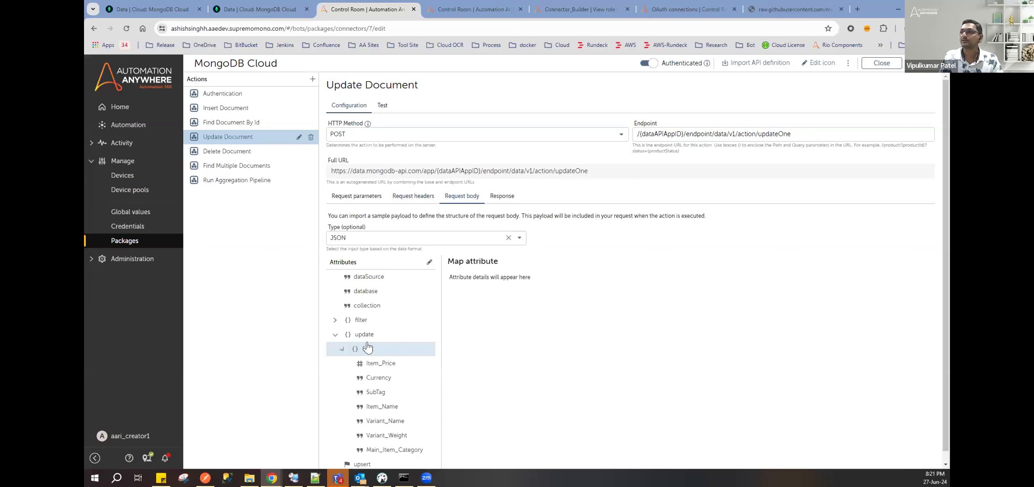
{"action": "left_click", "coordinate": [387, 378]}
{"action": "scroll", "coordinate": [400, 454], "scroll_direction": "down", "scroll_amount": 1}
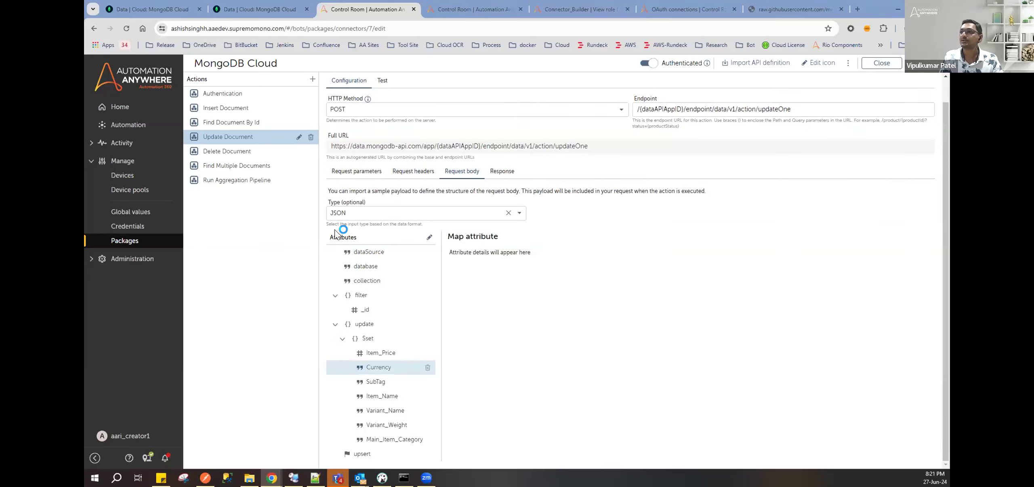
{"action": "left_click", "coordinate": [366, 251]}
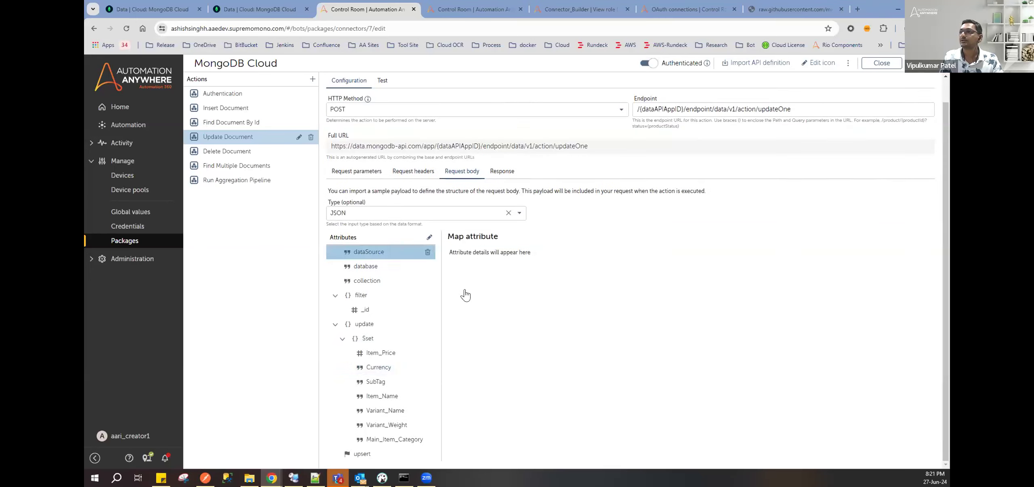
{"action": "left_click", "coordinate": [375, 266]}
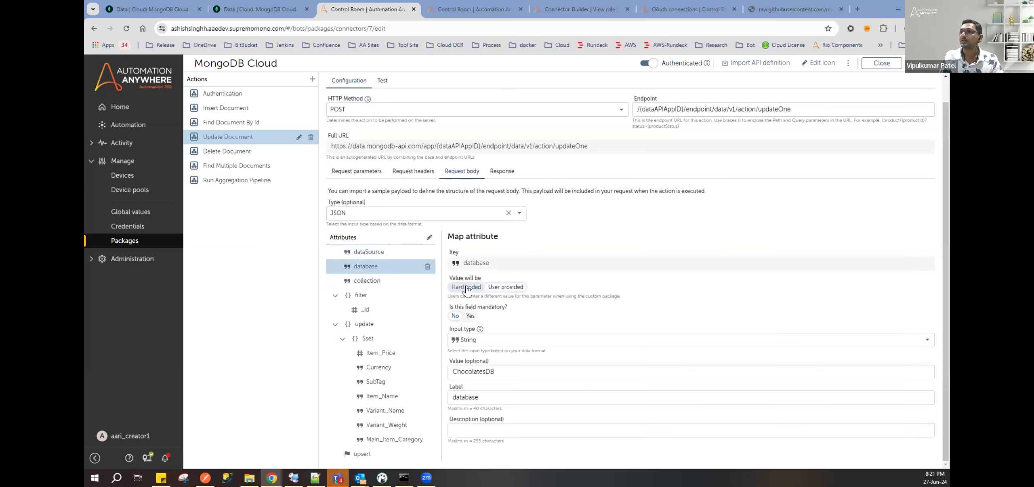
{"action": "left_click", "coordinate": [371, 282]}
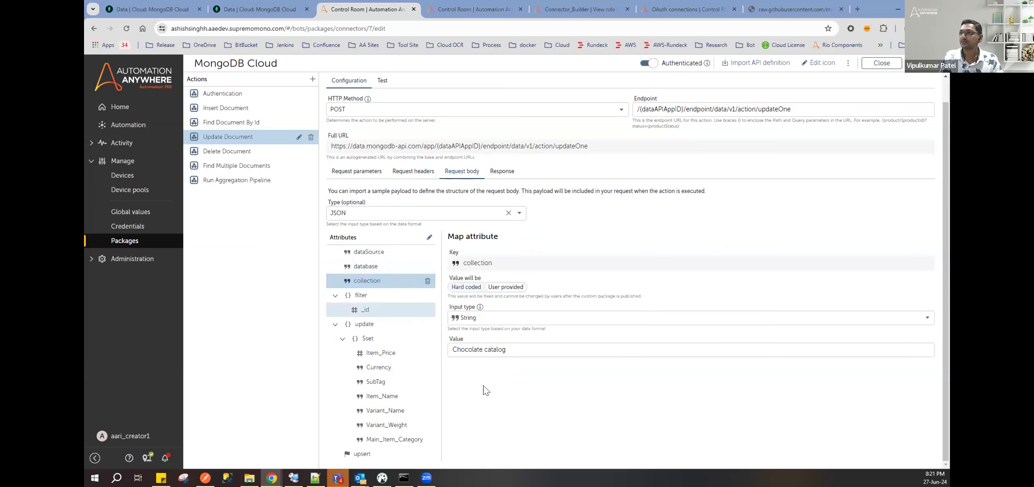
Step: Label the _id filter attribute "Product Id" and replace the underscore in the Item_Price label with a space
{"action": "double_click", "coordinate": [484, 393]}
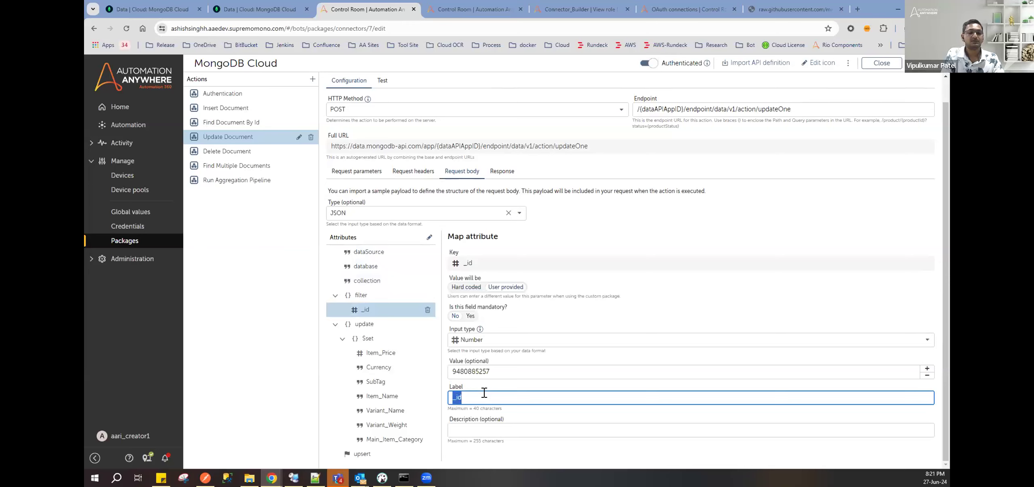
{"action": "type", "text": "Product Id"}
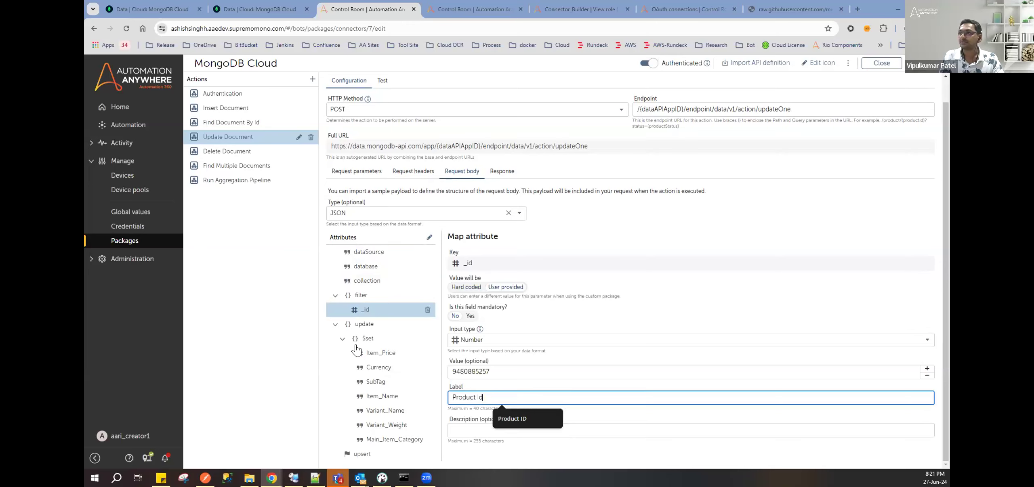
{"action": "left_click", "coordinate": [357, 351]}
{"action": "left_click", "coordinate": [467, 398]}
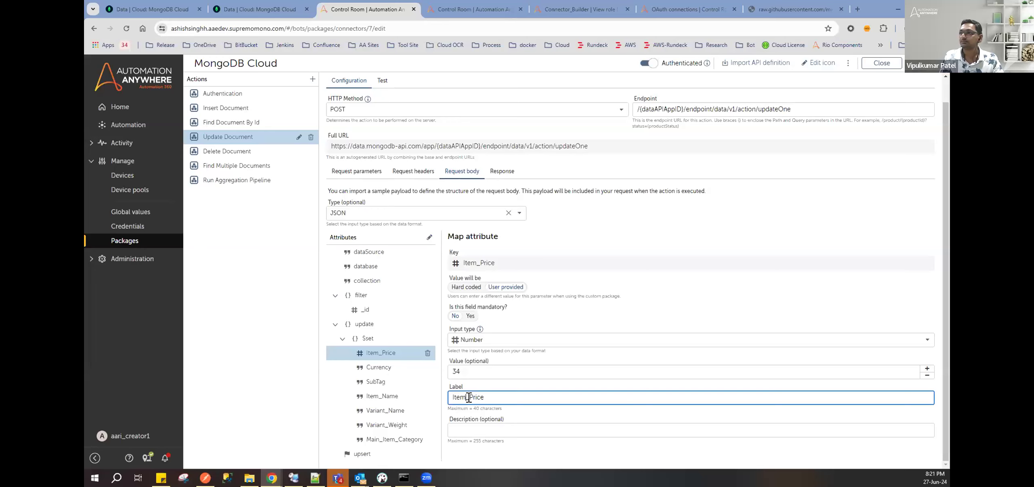
Step: Replace the underscores with spaces in the labels of the Item_Name, Variant_Name and Variant_Weight attributes
{"action": "left_click", "coordinate": [384, 383]}
{"action": "left_click", "coordinate": [406, 399]}
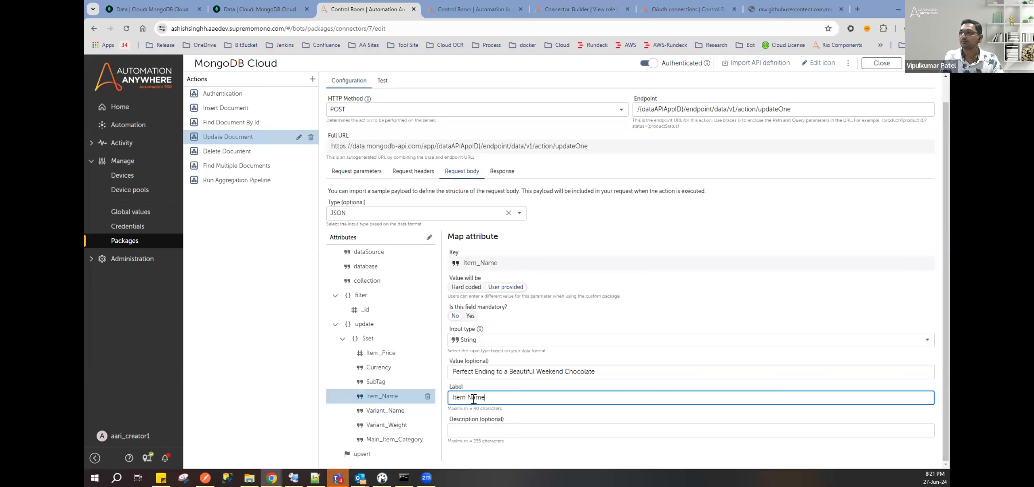
{"action": "left_click", "coordinate": [387, 411]}
{"action": "left_click_drag", "start_coordinate": [474, 396], "coordinate": [476, 399]}
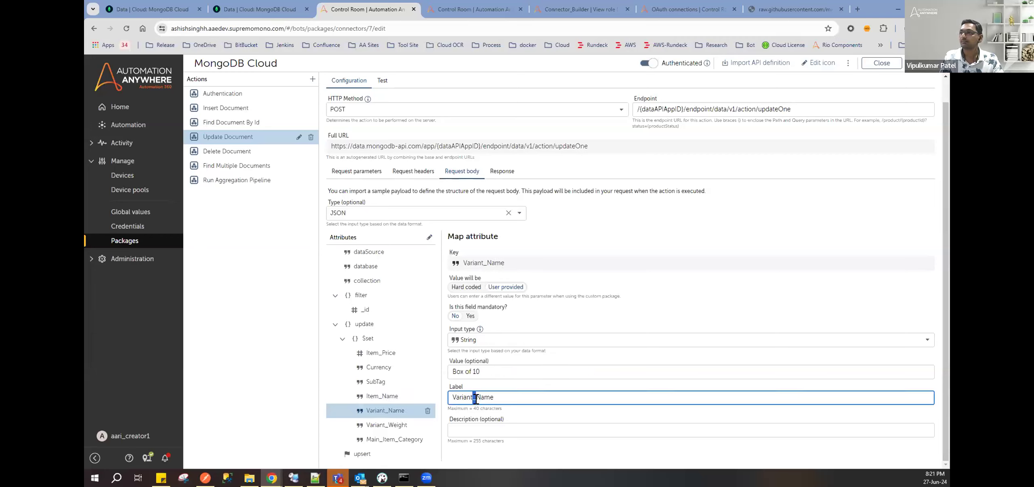
{"action": "left_click", "coordinate": [384, 425]}
{"action": "left_click_drag", "start_coordinate": [472, 397], "coordinate": [476, 398]}
Step: Shorten the label of the Main_Item_Category attribute to "Item Category"
{"action": "left_click", "coordinate": [392, 439]}
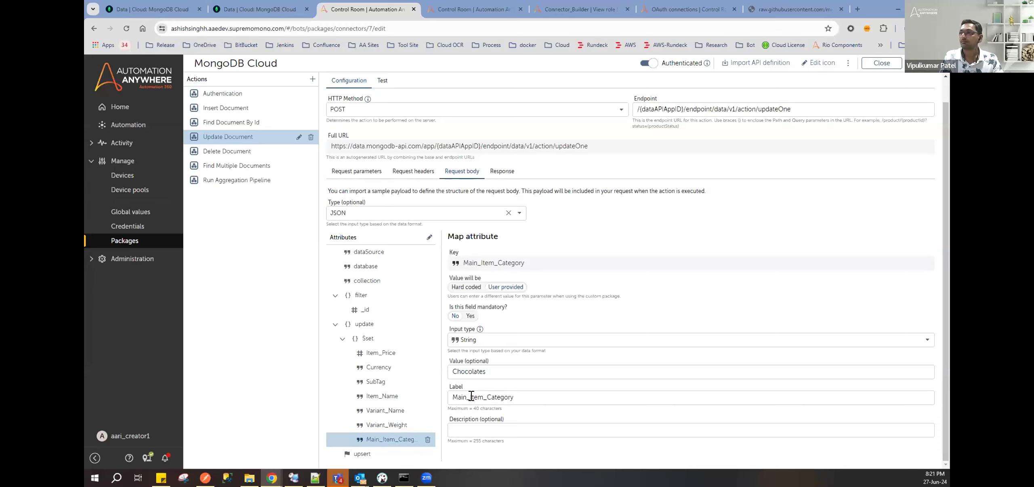
{"action": "left_click_drag", "start_coordinate": [451, 397], "coordinate": [467, 397]}
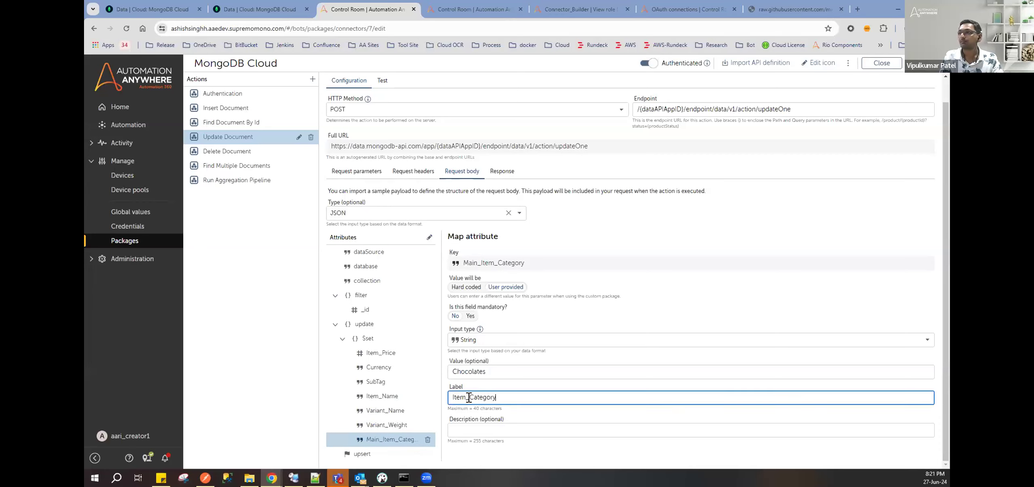
{"action": "key", "text": "BackSpace"}
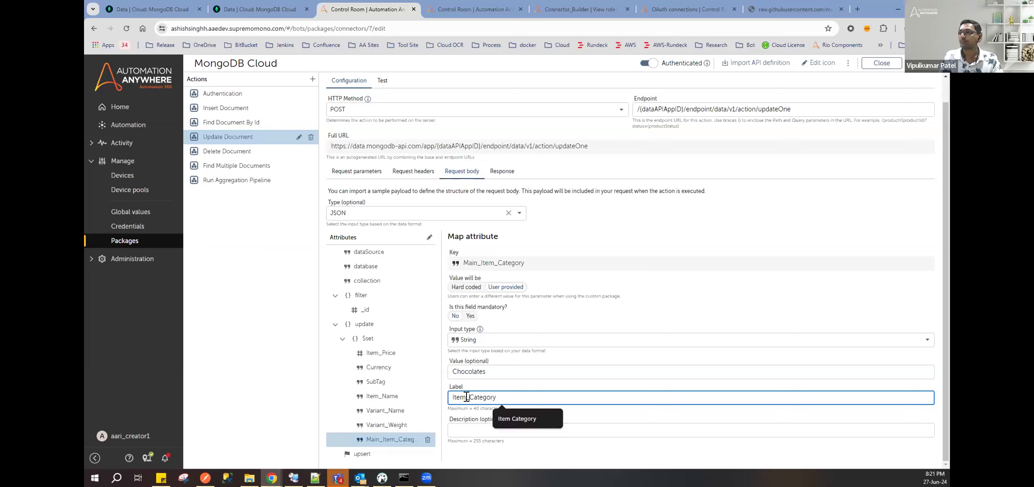
Step: Label the upsert attribute "Upsert" and collapse the $set group under update
{"action": "left_click", "coordinate": [364, 453]}
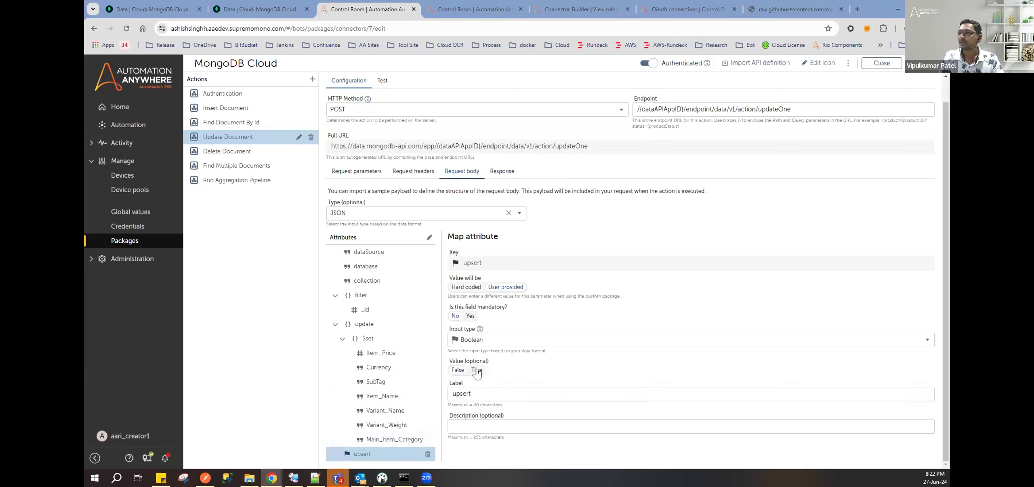
{"action": "double_click", "coordinate": [451, 393]}
{"action": "type", "text": "Upsert"}
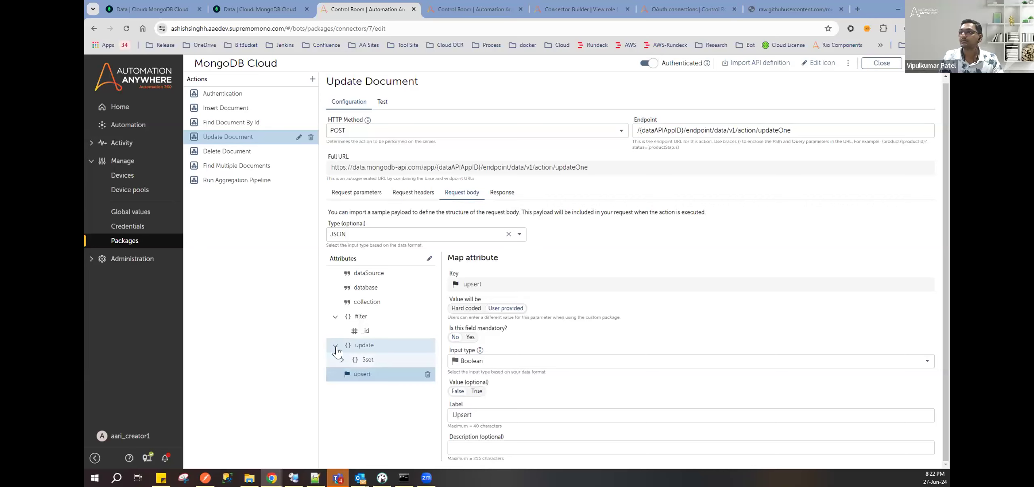
{"action": "left_click", "coordinate": [335, 346]}
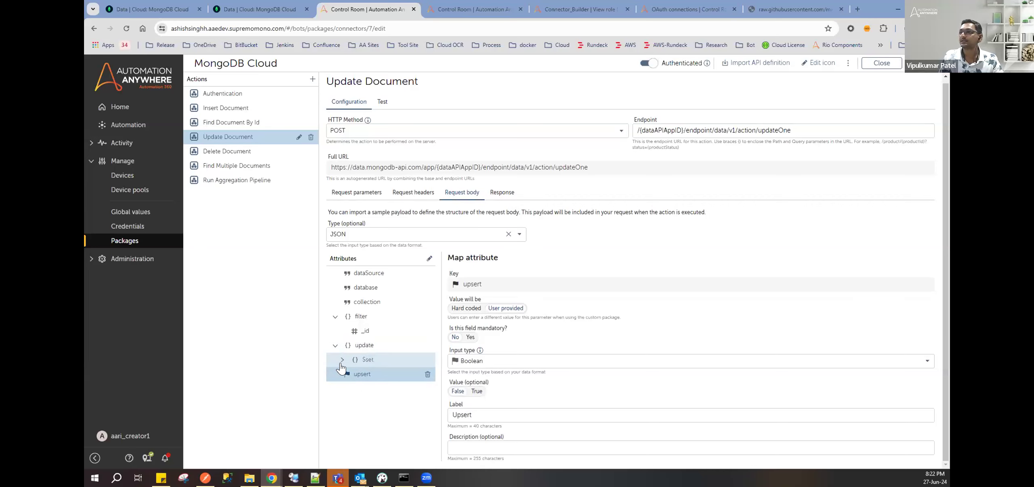
Step: Open the test of the Delete Document action and set its dataAPIAppID parameter to data-ptfzpjr
{"action": "left_click", "coordinate": [335, 346]}
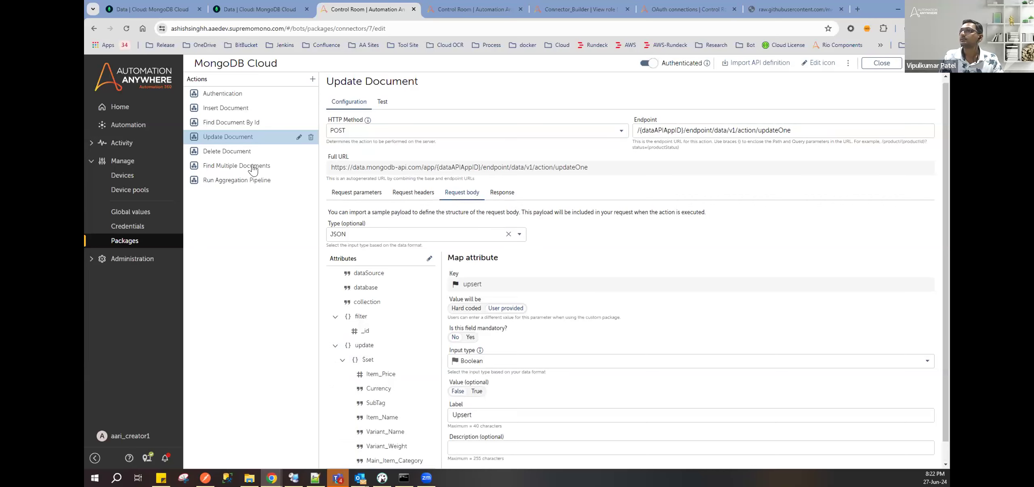
{"action": "left_click", "coordinate": [231, 150]}
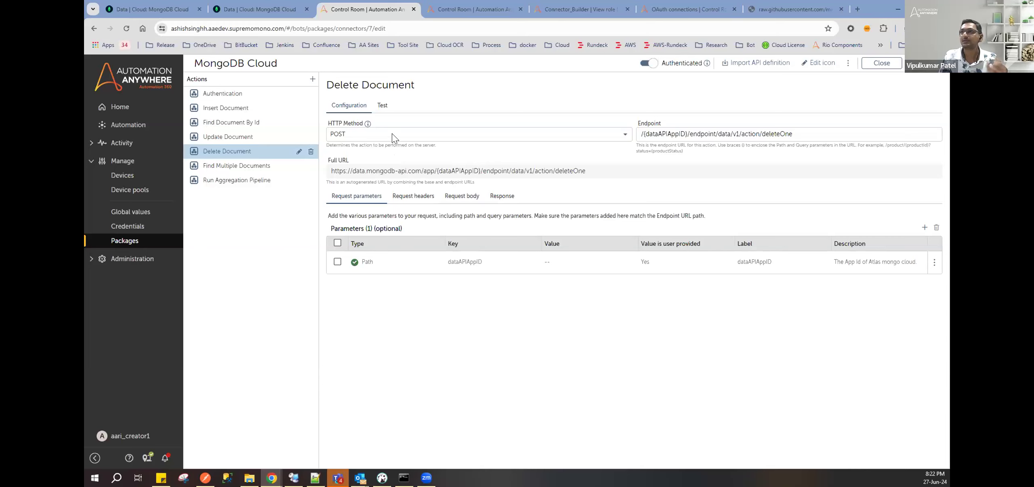
{"action": "left_click", "coordinate": [379, 106]}
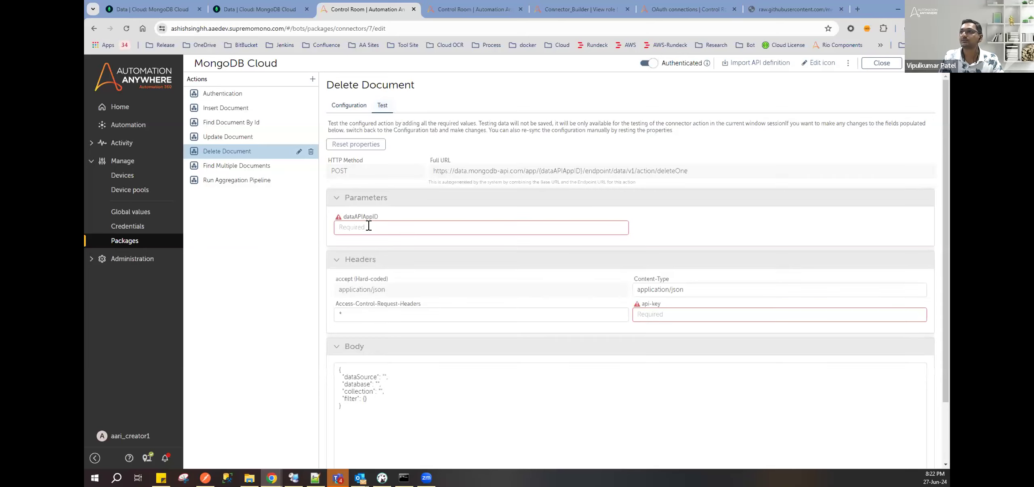
{"action": "left_click", "coordinate": [388, 228]}
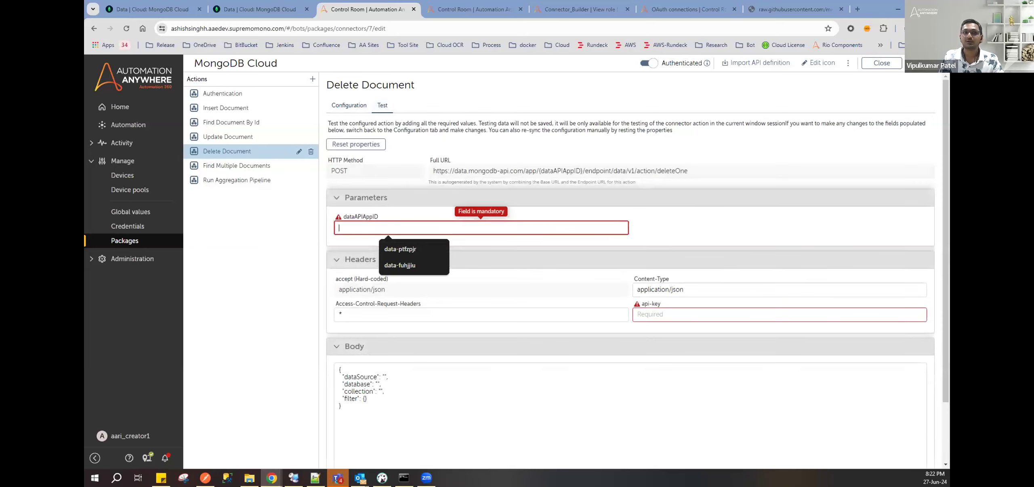
{"action": "key", "text": "alt+Tab"}
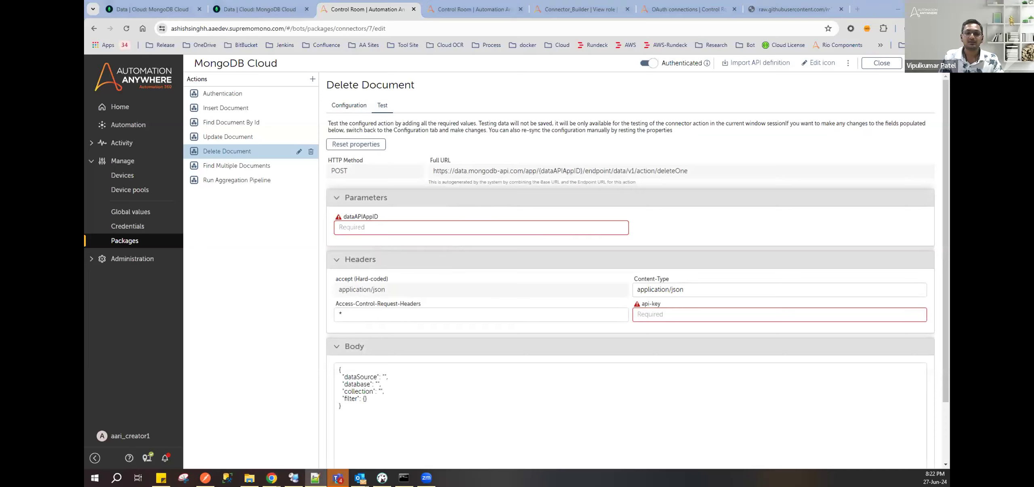
{"action": "left_click", "coordinate": [406, 230]}
{"action": "type", "text": "data-ptfzpjr"}
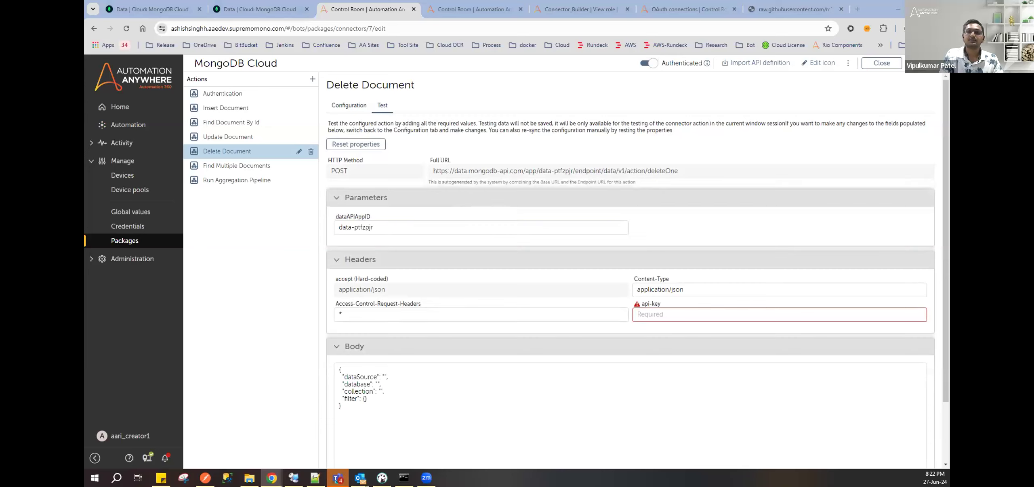
Step: Paste the API key into the api-key header of the Delete Document test
{"action": "key", "text": "alt+Tab"}
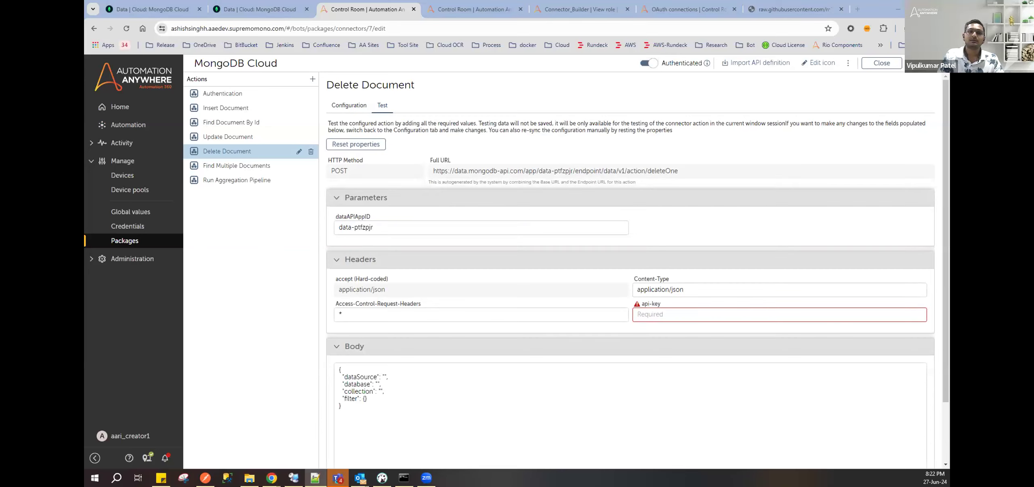
{"action": "left_click", "coordinate": [680, 315]}
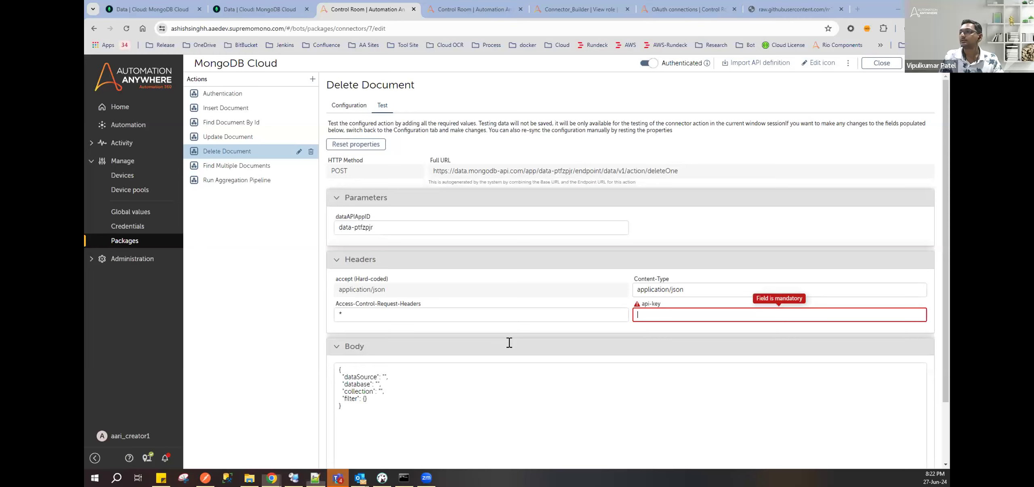
{"action": "key", "text": "ctrl+v"}
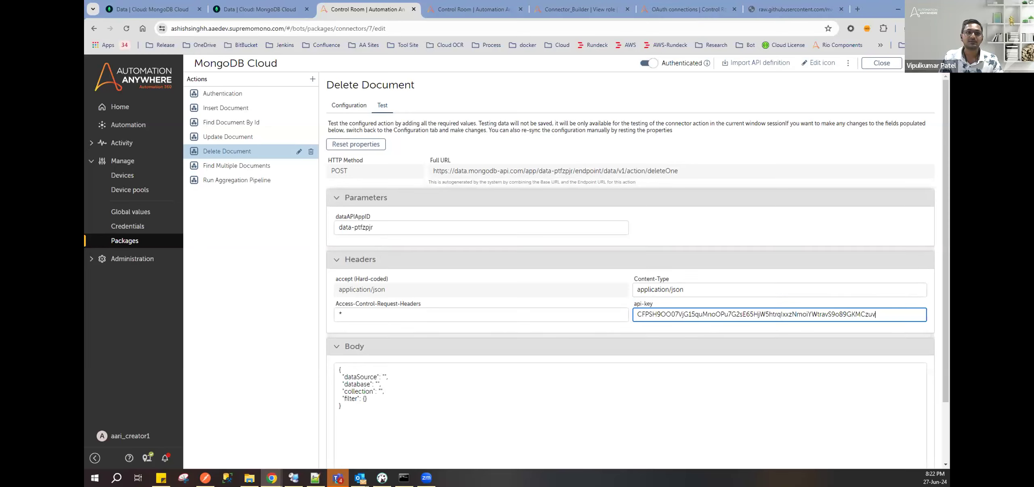
{"action": "key", "text": "alt+Tab"}
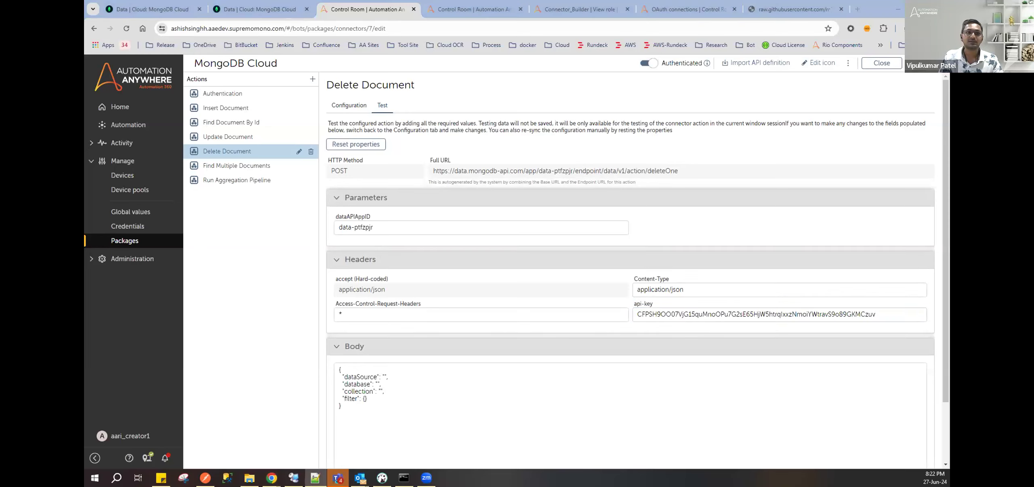
{"action": "left_click", "coordinate": [382, 408]}
{"action": "key", "text": "ctrl+a"}
{"action": "key", "text": "ctrl+v"}
{"action": "double_click", "coordinate": [381, 407]}
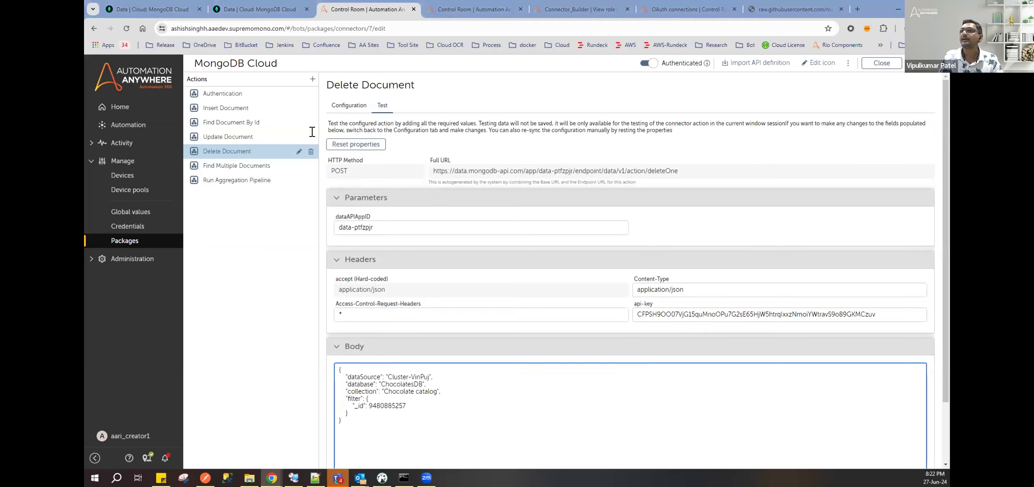
{"action": "left_click", "coordinate": [247, 10]}
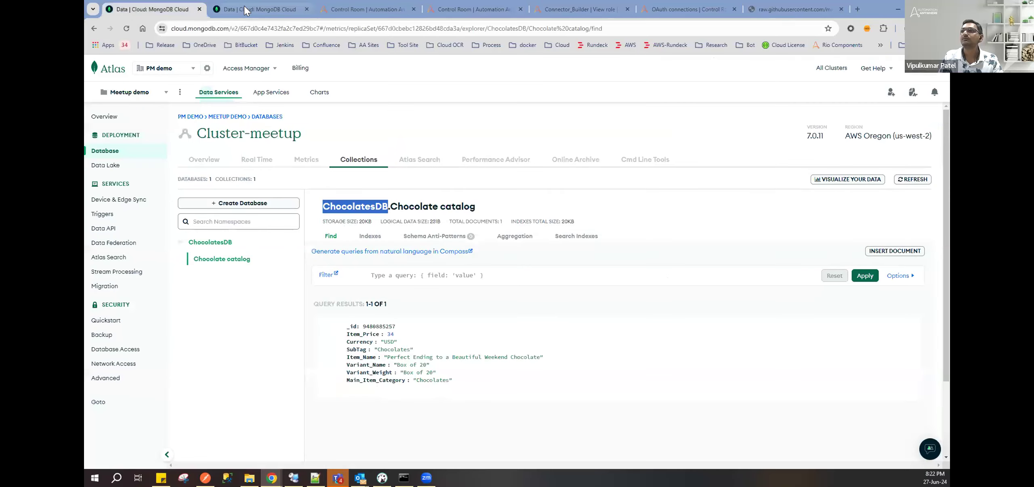
{"action": "double_click", "coordinate": [387, 235]}
{"action": "key", "text": "ctrl+c"}
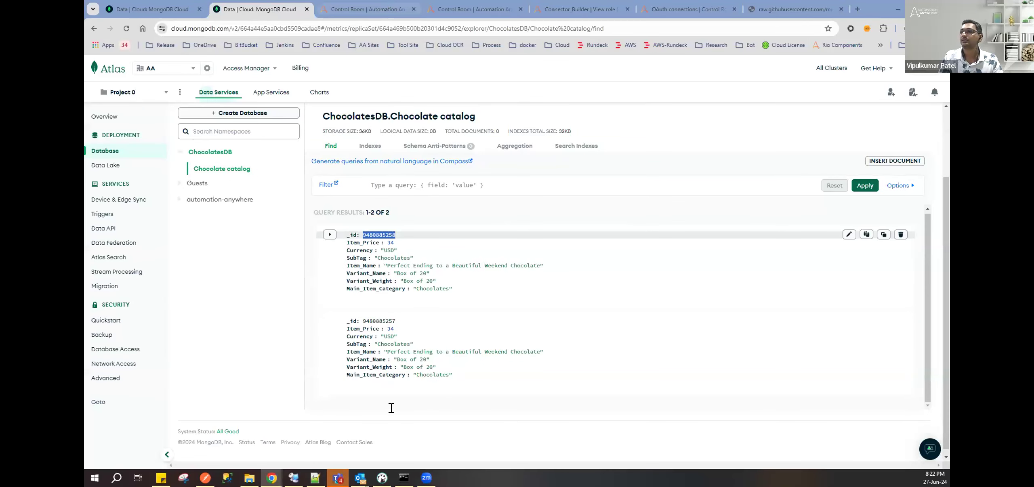
{"action": "key", "text": "ctrl+Tab"}
{"action": "key", "text": "ctrl+v"}
{"action": "scroll", "coordinate": [360, 443], "scroll_direction": "down", "scroll_amount": 2}
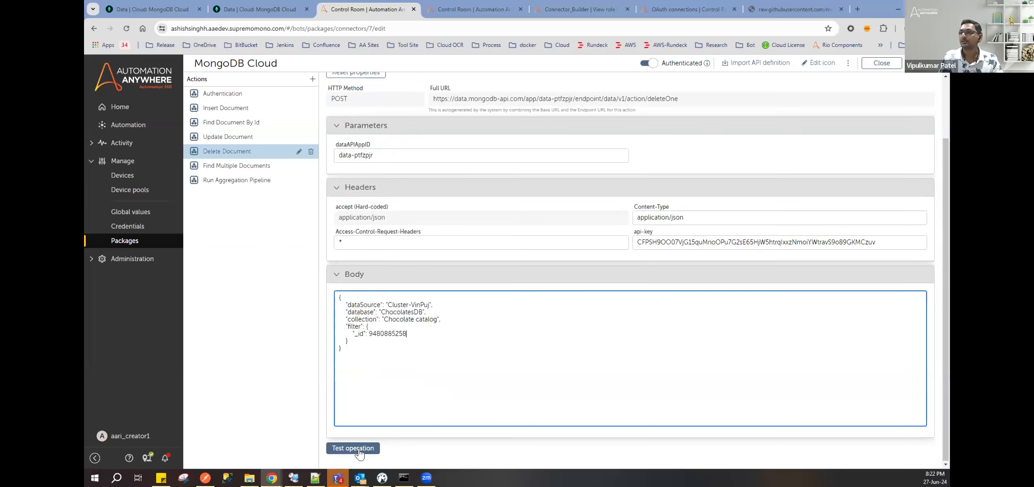
{"action": "left_click", "coordinate": [359, 448]}
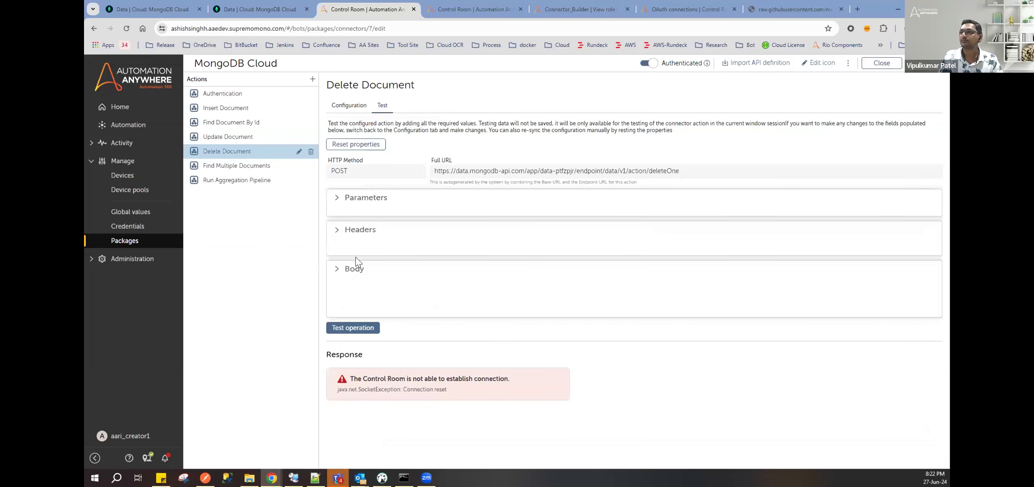
{"action": "left_click", "coordinate": [355, 261]}
Step: Examine deletedCount in the response and refresh the Chocolate catalog documents in MongoDB Atlas to check the deletion
{"action": "double_click", "coordinate": [350, 339]}
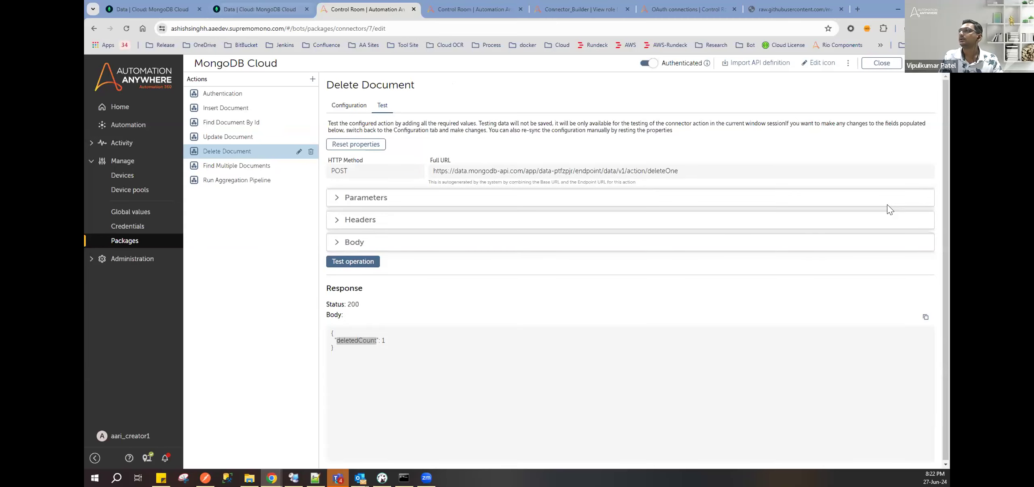
{"action": "key", "text": "ctrl+shift+Tab"}
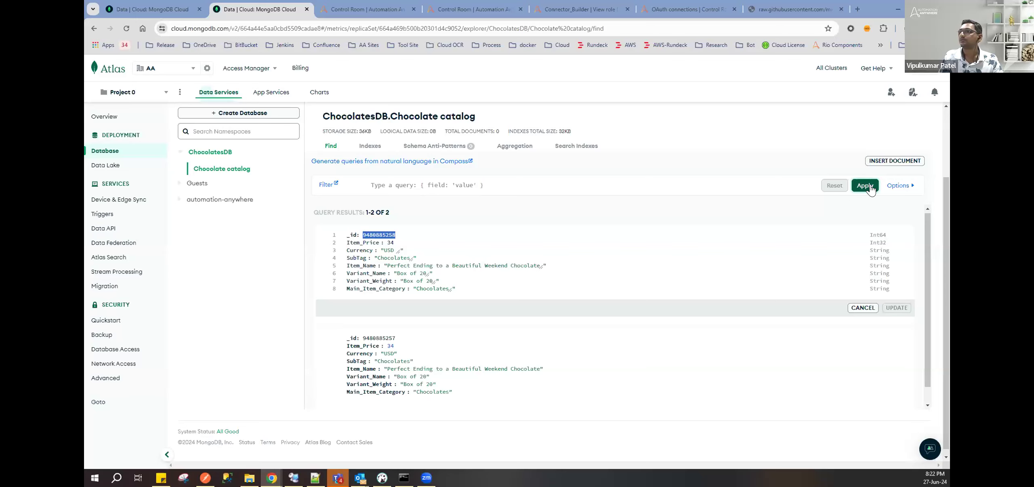
{"action": "left_click", "coordinate": [868, 187]}
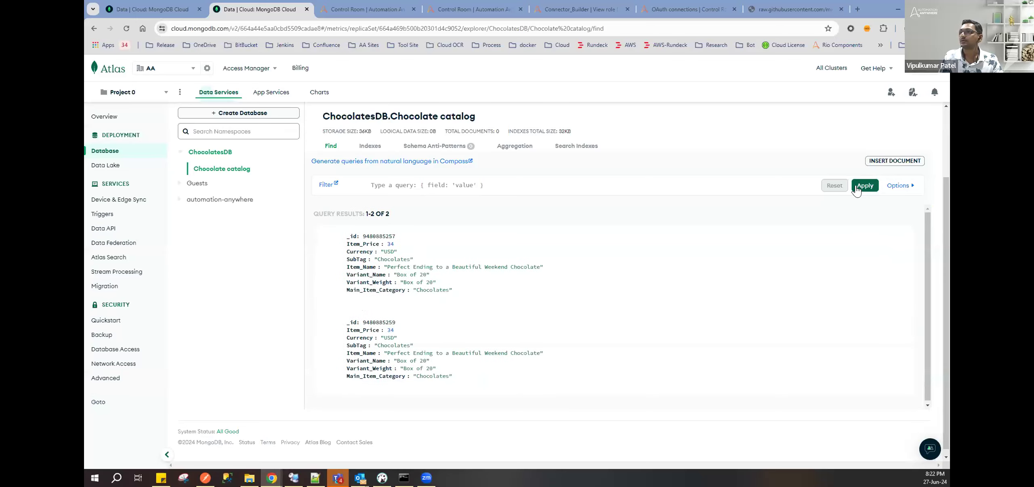
{"action": "left_click", "coordinate": [856, 190]}
{"action": "left_click", "coordinate": [857, 190]}
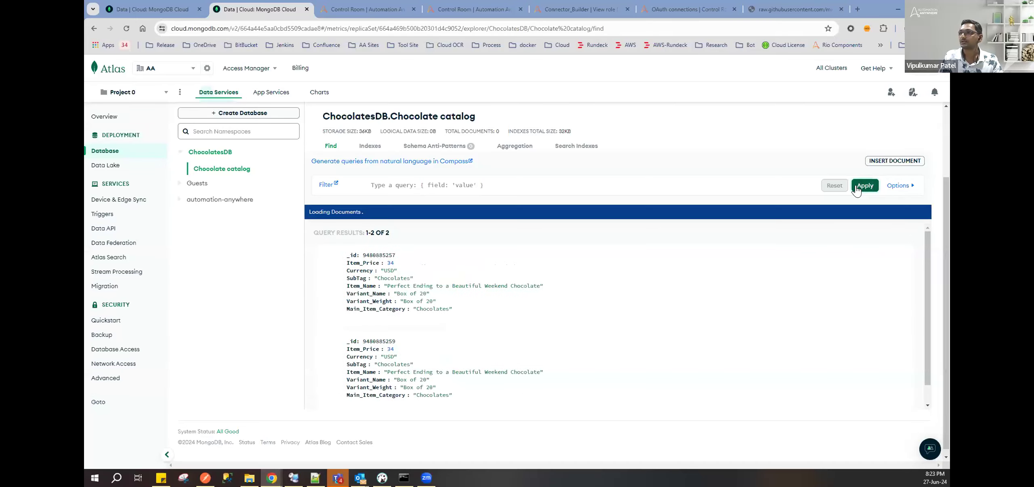
{"action": "left_click", "coordinate": [142, 6]}
{"action": "left_click", "coordinate": [226, 6]}
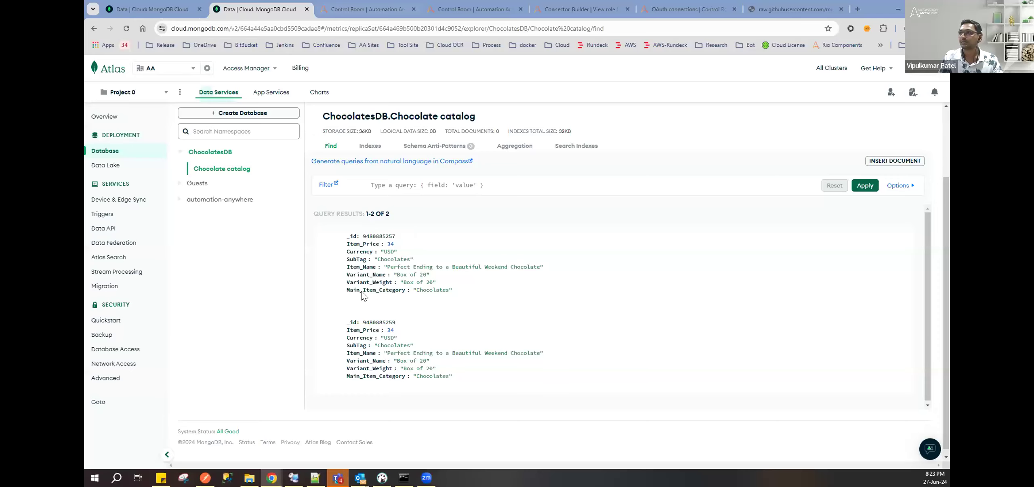
{"action": "key", "text": "ctrl+Tab"}
{"action": "left_click", "coordinate": [351, 261]}
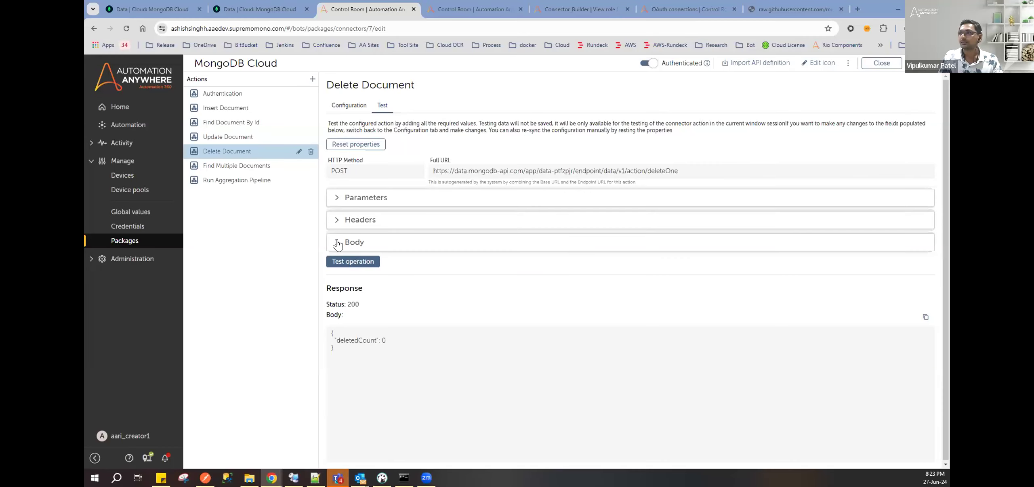
{"action": "left_click", "coordinate": [337, 243]}
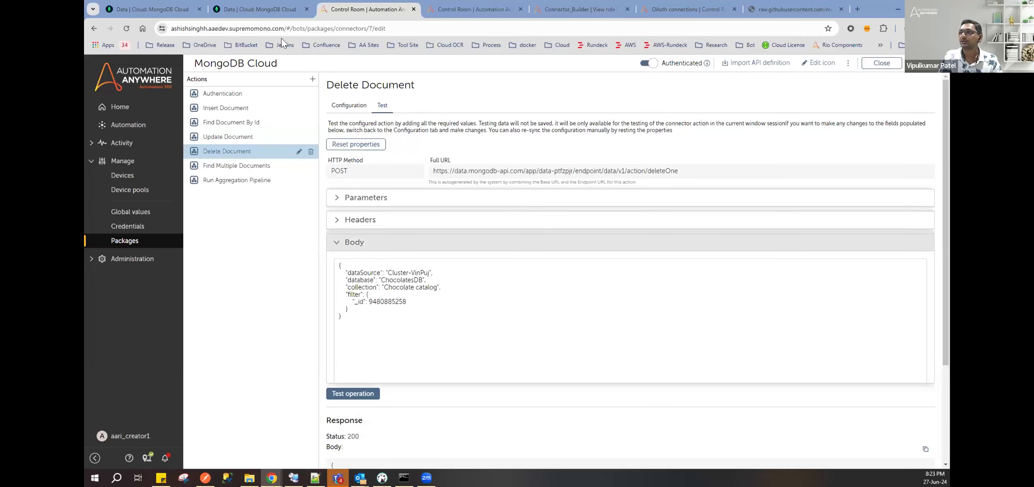
{"action": "left_click", "coordinate": [261, 11]}
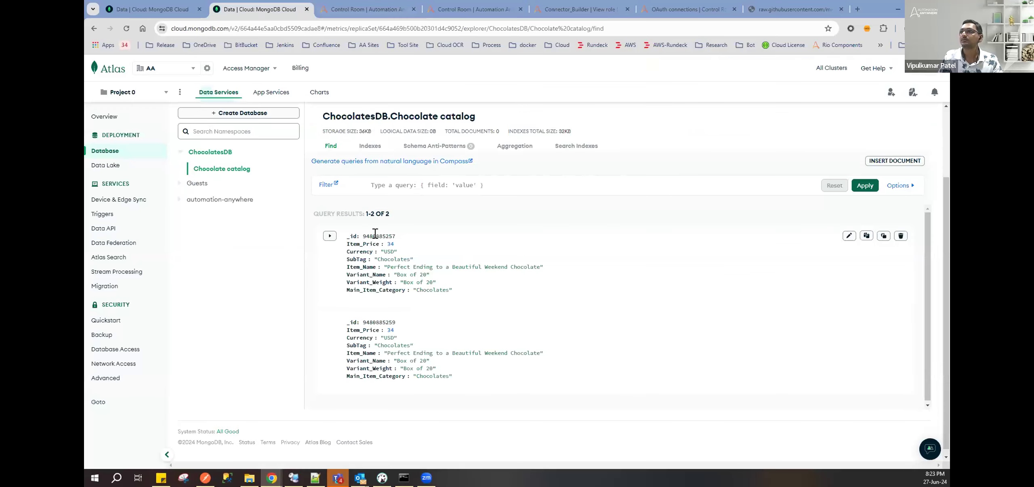
{"action": "double_click", "coordinate": [375, 234]}
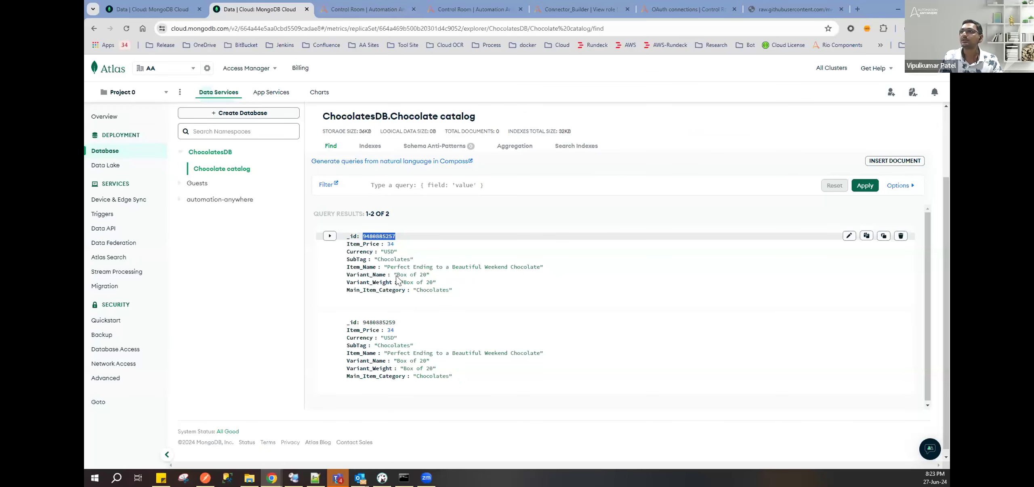
{"action": "key", "text": "ctrl+c"}
{"action": "key", "text": "ctrl+Tab"}
{"action": "key", "text": "ctrl+v"}
{"action": "left_click", "coordinate": [358, 415]}
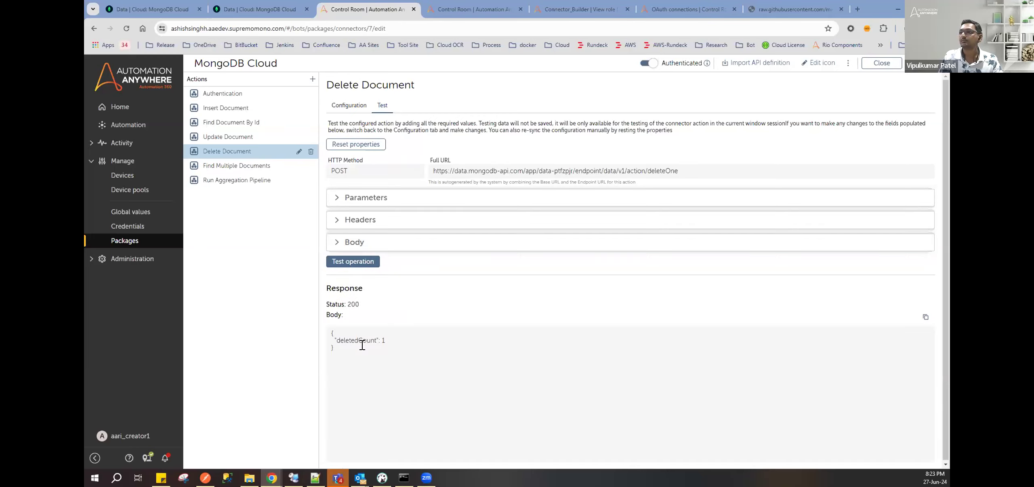
Step: Reload the Chocolate catalog query results in MongoDB Atlas to verify the second deletion, and return to the connector editor
{"action": "key", "text": "ctrl+shift+Tab"}
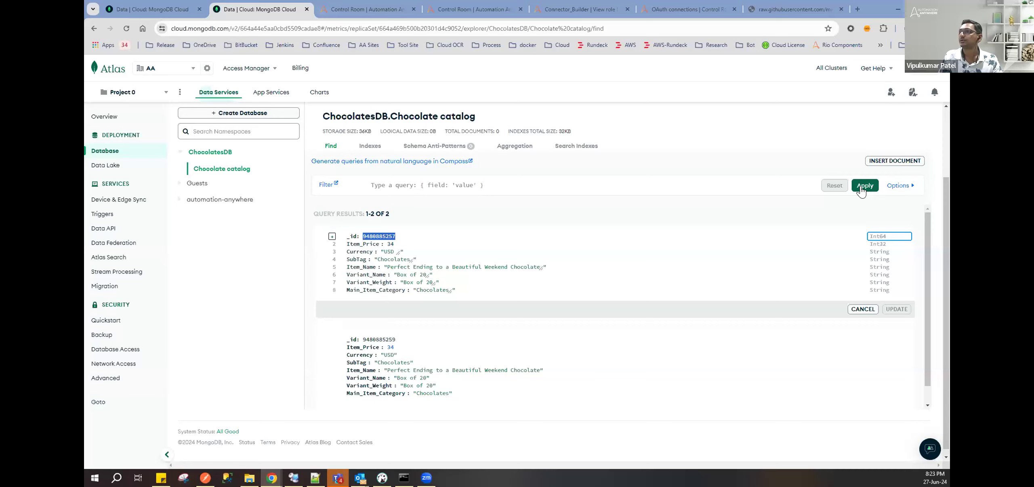
{"action": "left_click", "coordinate": [865, 186]}
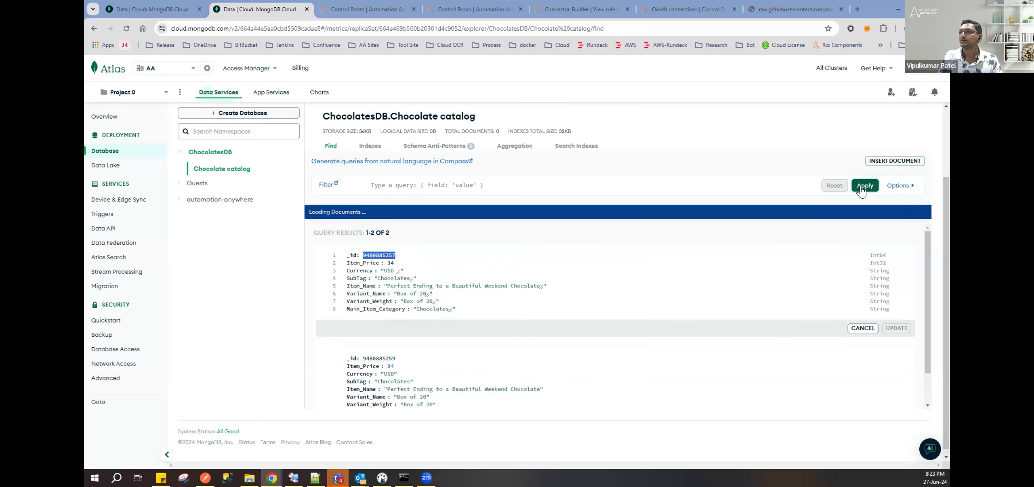
{"action": "left_click", "coordinate": [371, 9]}
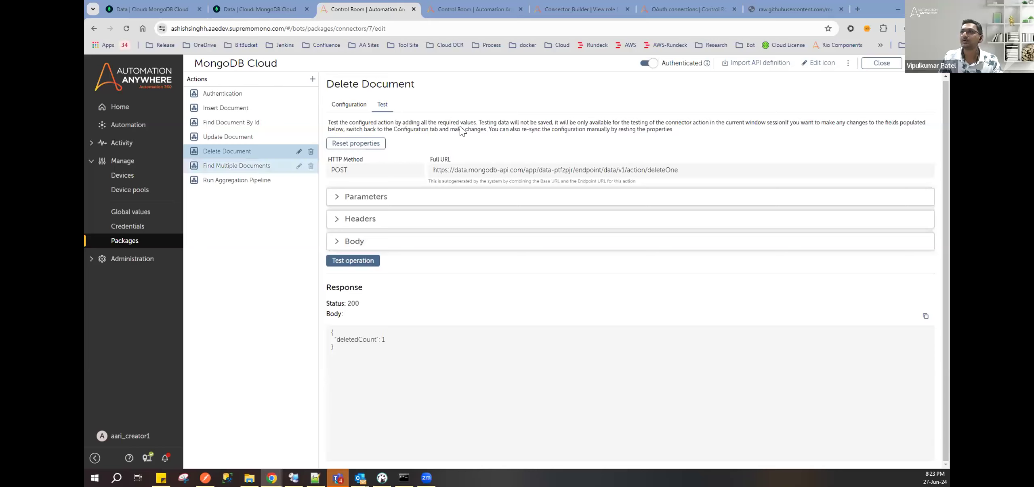
Step: Remove the Delete Document, Find Multiple Documents and Run Aggregation Pipeline actions from the connector
{"action": "left_click", "coordinate": [311, 153]}
{"action": "left_click", "coordinate": [308, 155]}
{"action": "left_click", "coordinate": [308, 156]}
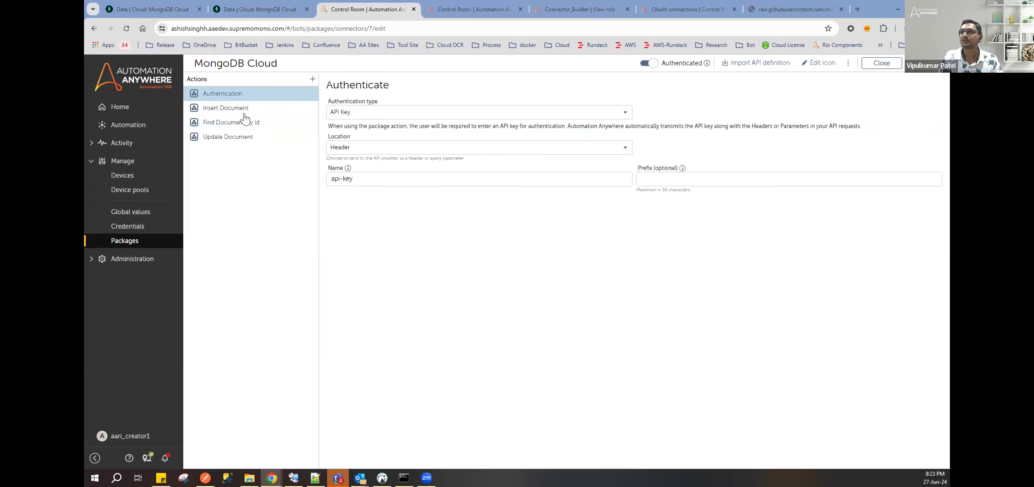
Step: Rename the Update Document action to "Update Document BY Id" and save it
{"action": "left_click", "coordinate": [225, 123]}
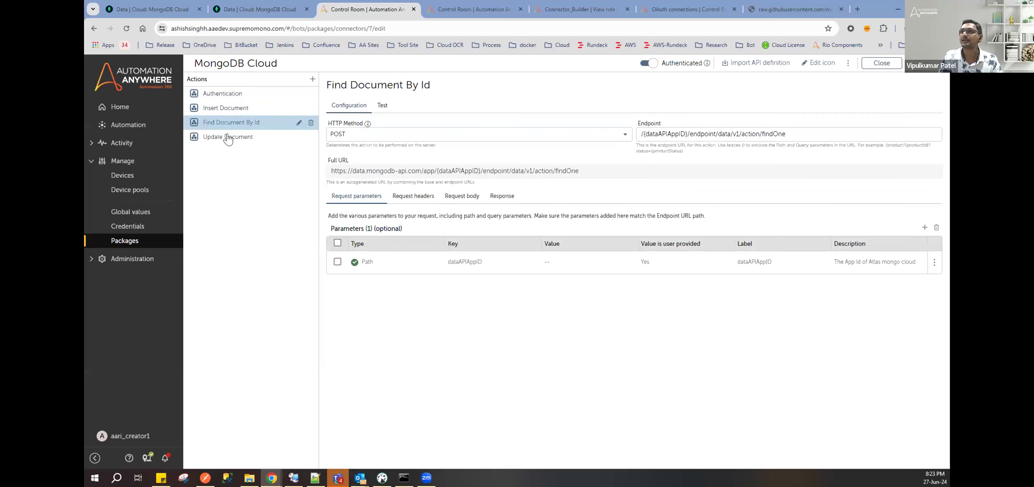
{"action": "left_click", "coordinate": [227, 135]}
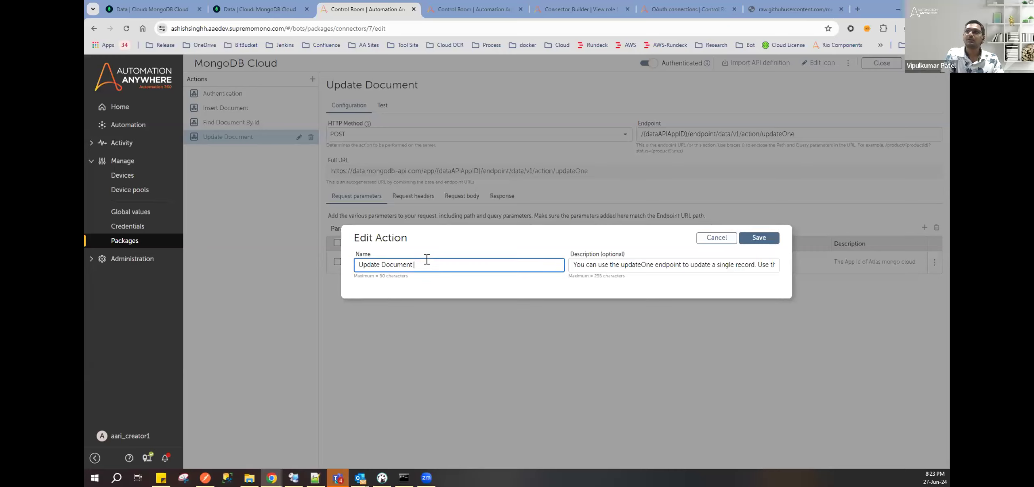
{"action": "type", "text": "Y Id"}
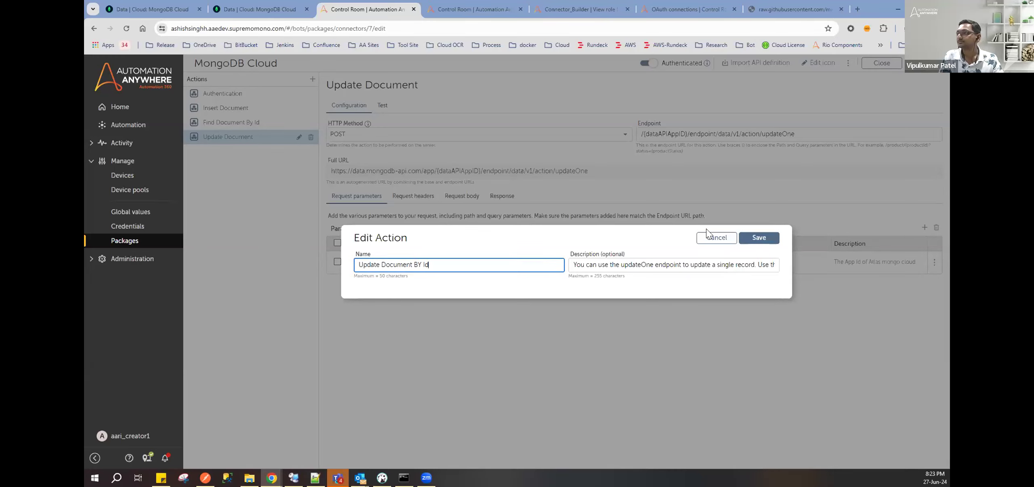
{"action": "left_click", "coordinate": [768, 238]}
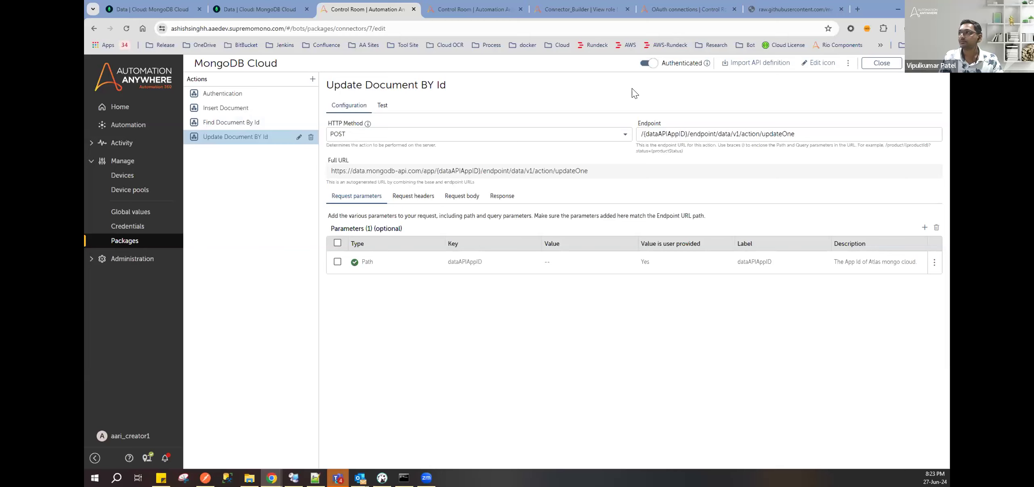
Step: Set the connector's icon to mongodb-svgrepo-com.svg from the mongo folder, save it, and close the connector editor
{"action": "left_click", "coordinate": [823, 65]}
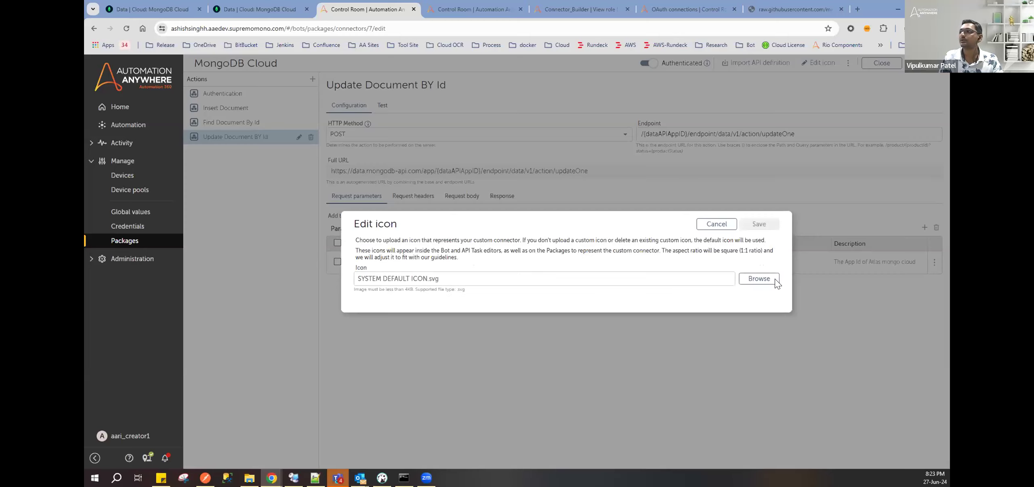
{"action": "left_click", "coordinate": [774, 279]}
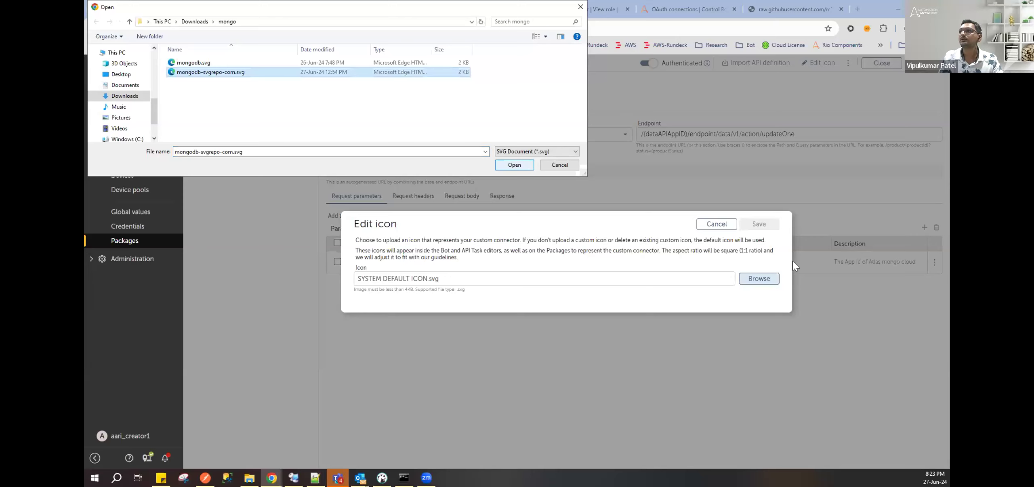
{"action": "key", "text": "Return"}
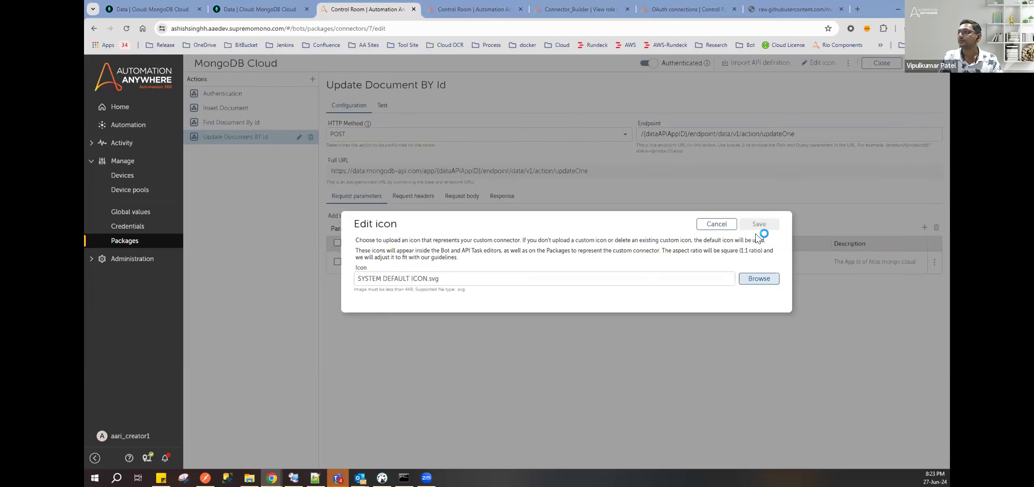
{"action": "left_click", "coordinate": [755, 225]}
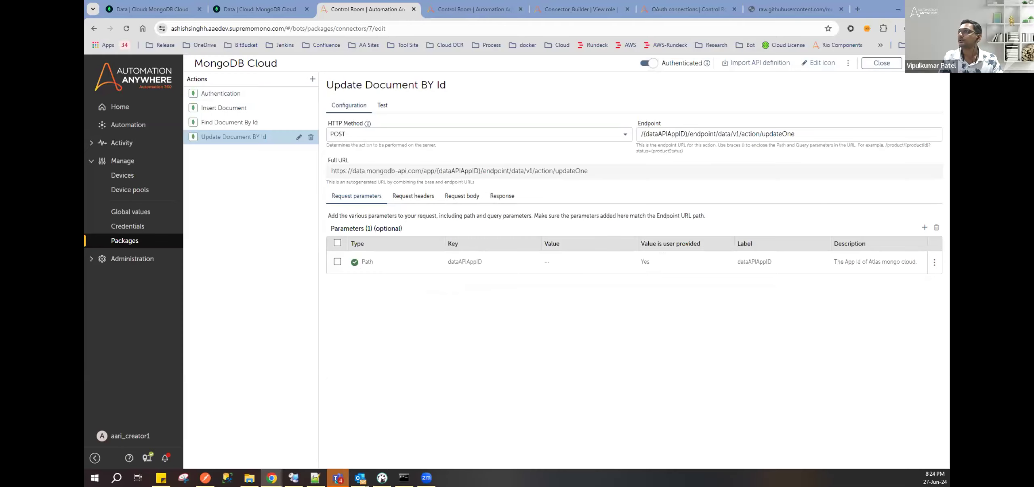
{"action": "left_click", "coordinate": [882, 65]}
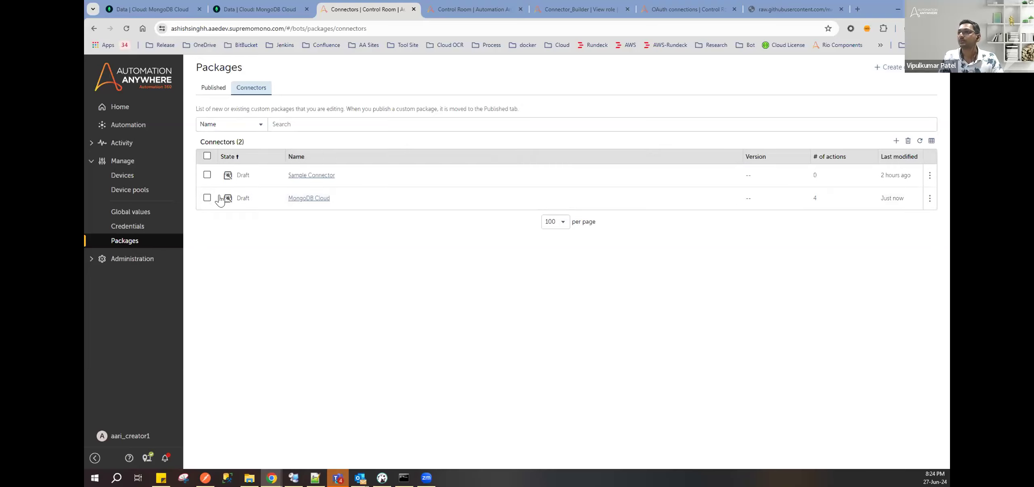
Step: Publish the MongoDB Cloud connector with its auto-generated version and refresh the connectors list until publishing finishes
{"action": "mouse_move", "coordinate": [923, 202]}
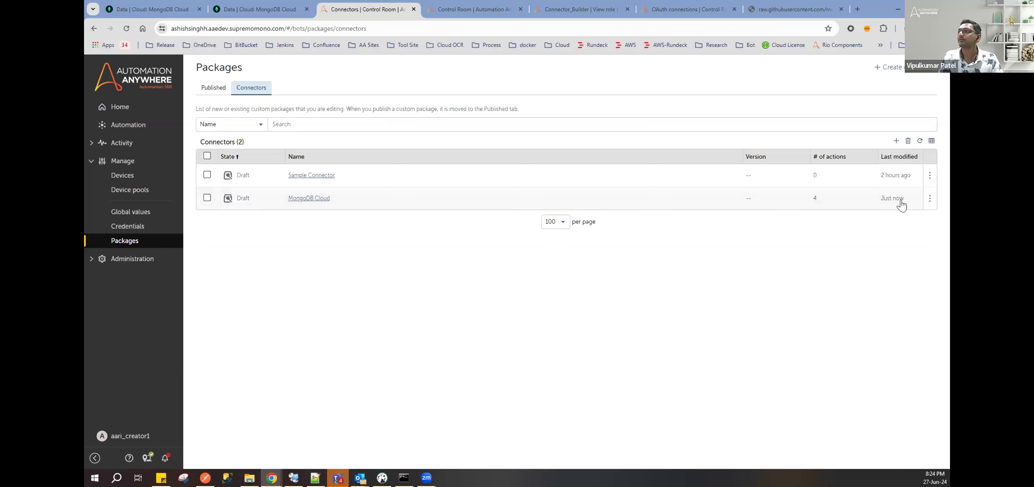
{"action": "left_click", "coordinate": [904, 197]}
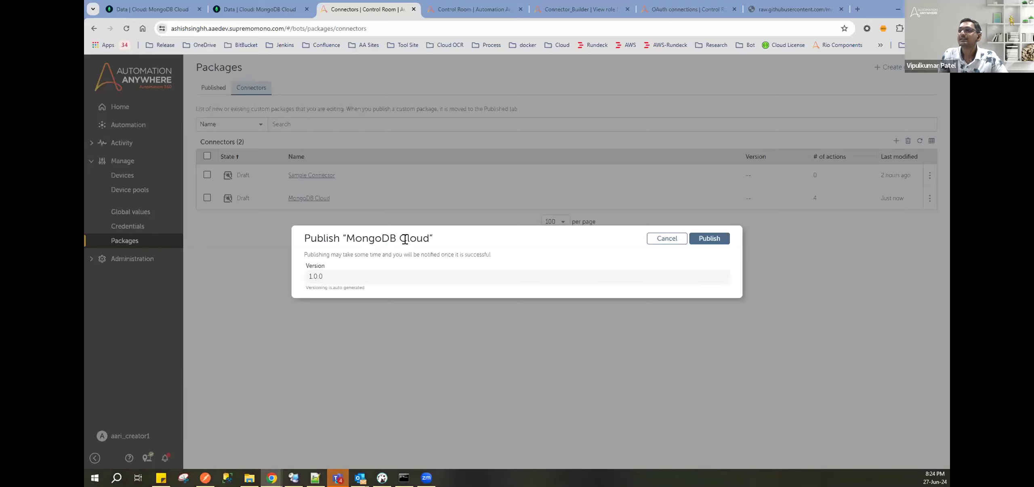
{"action": "double_click", "coordinate": [304, 275]}
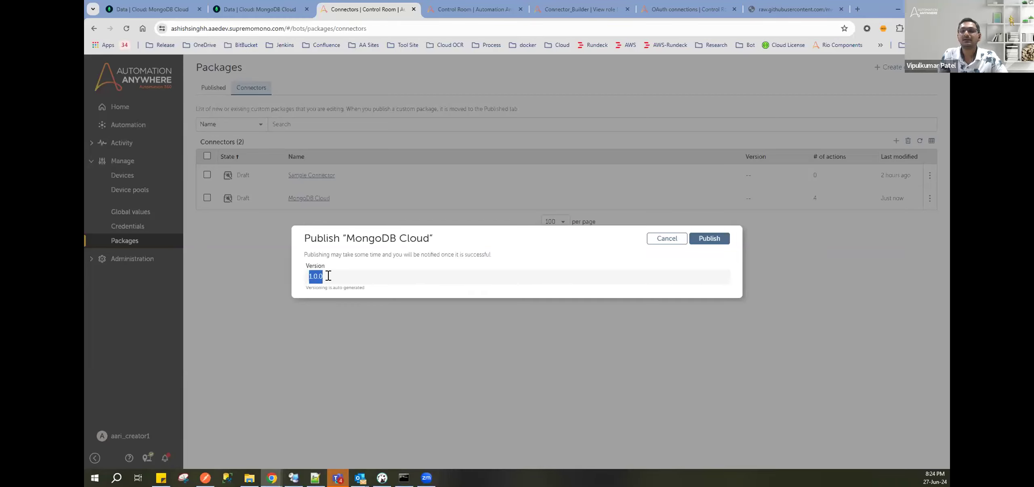
{"action": "left_click_drag", "start_coordinate": [308, 287], "coordinate": [359, 286]}
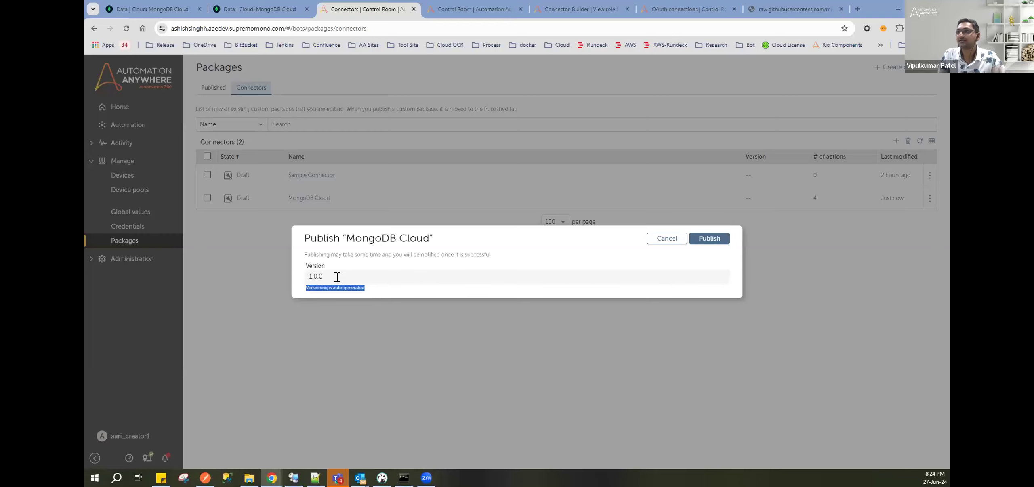
{"action": "left_click", "coordinate": [711, 239]}
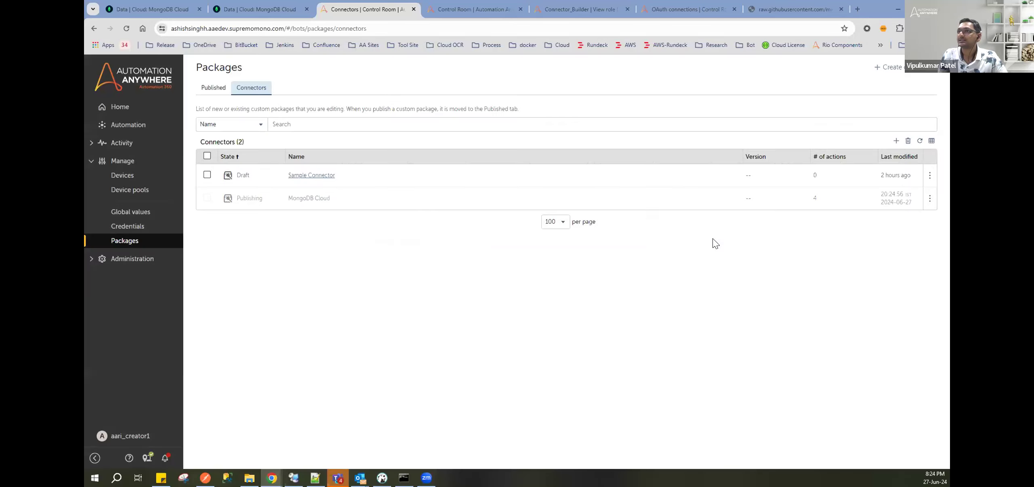
{"action": "left_click", "coordinate": [919, 142]}
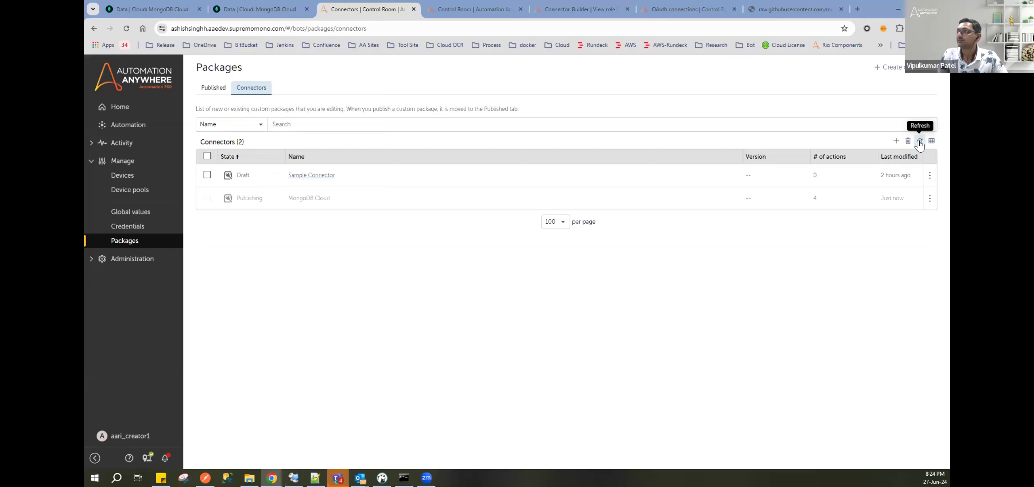
{"action": "left_click", "coordinate": [919, 143]}
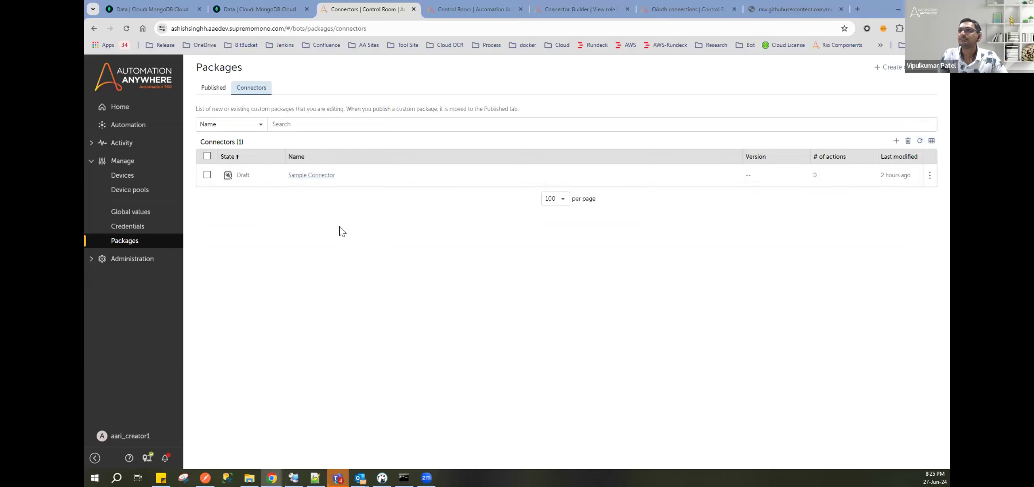
Step: Search the published packages by name for Mongo and open the MongoDB Cloud package
{"action": "left_click", "coordinate": [218, 87]}
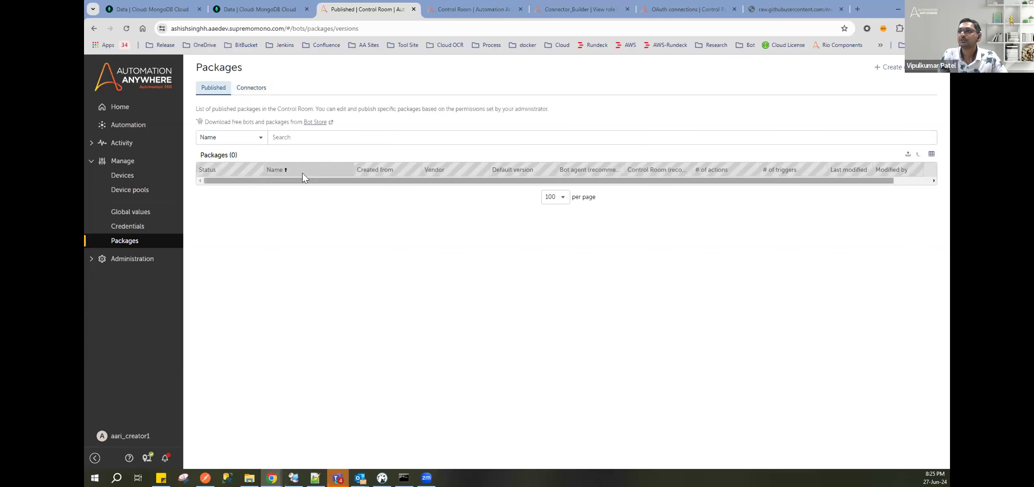
{"action": "left_click", "coordinate": [300, 138]}
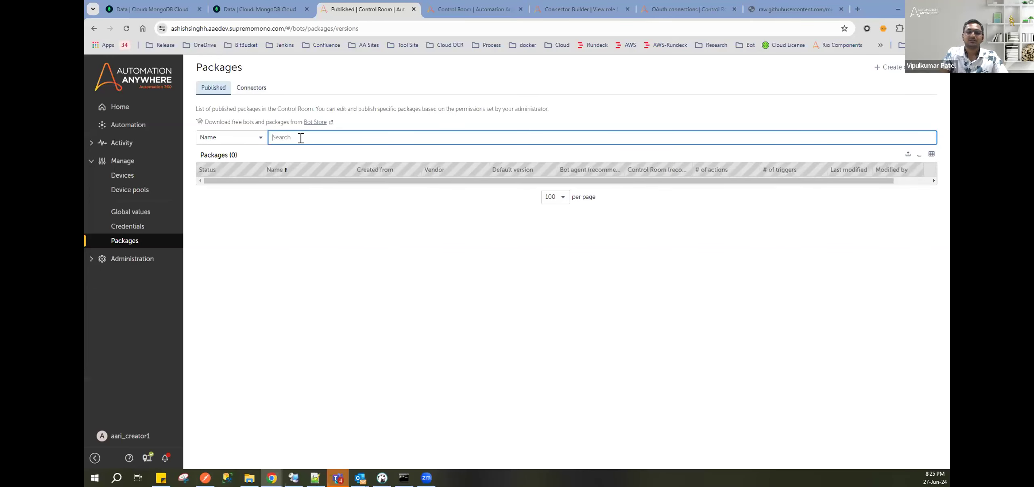
{"action": "type", "text": "Mongo"}
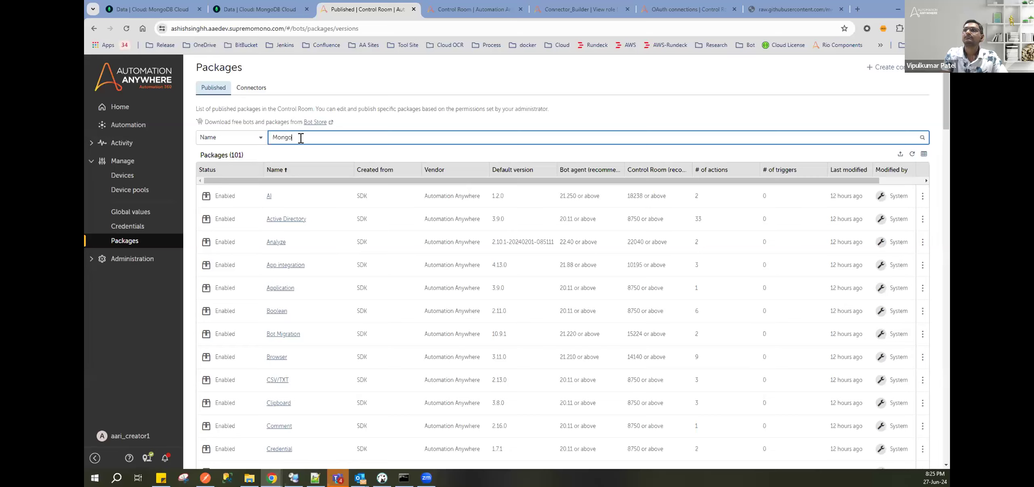
{"action": "key", "text": "Return"}
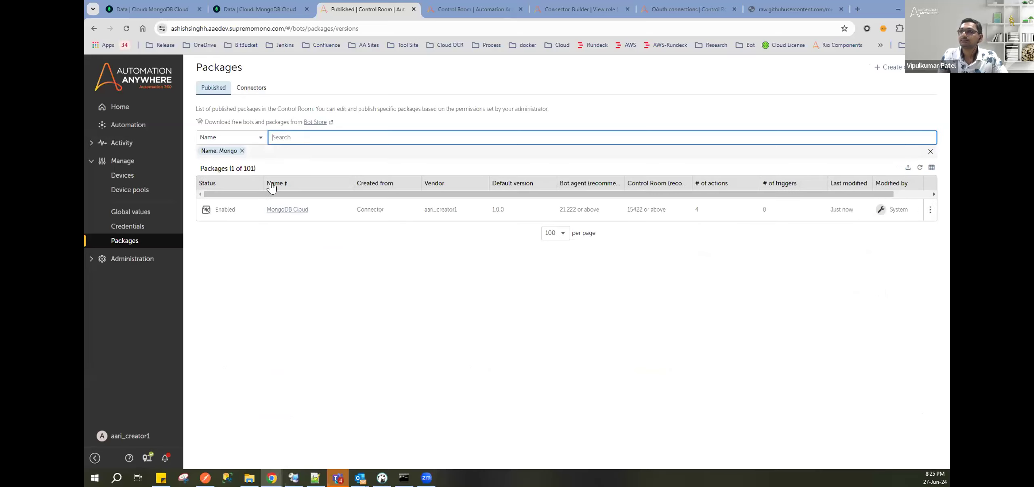
{"action": "left_click", "coordinate": [282, 212]}
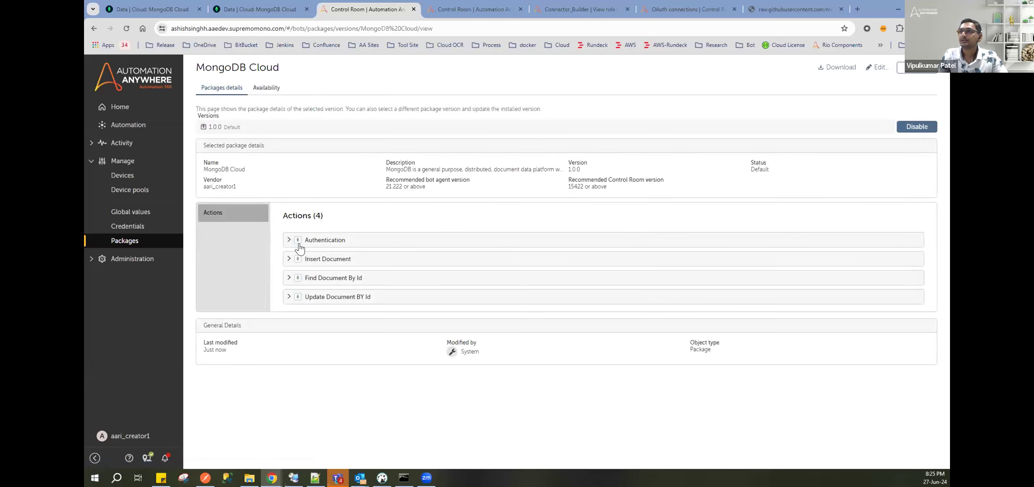
Step: Expand the Authentication, Insert Document, Find Document By Id and Update Document BY Id actions to review their details
{"action": "left_click", "coordinate": [300, 240]}
{"action": "left_click", "coordinate": [312, 288]}
{"action": "left_click", "coordinate": [319, 352]}
{"action": "left_click", "coordinate": [308, 417]}
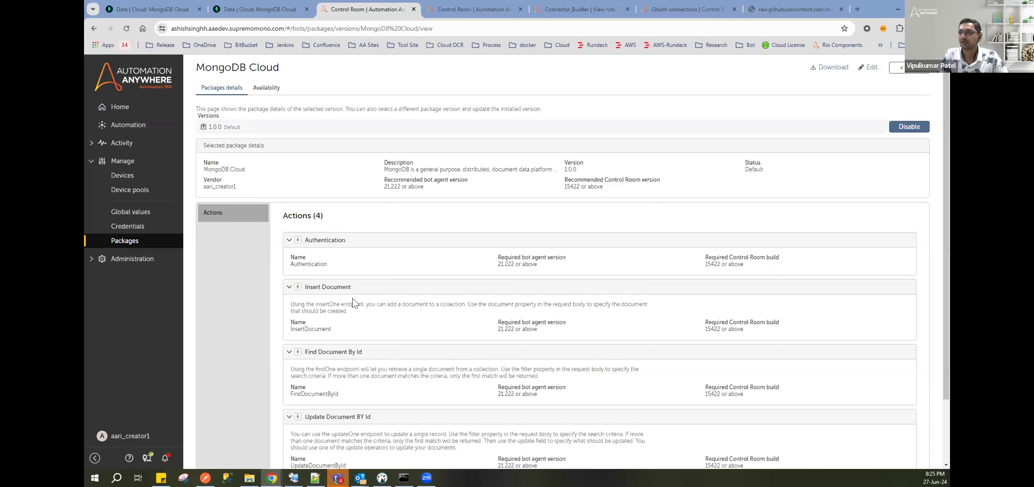
{"action": "scroll", "coordinate": [352, 298], "scroll_direction": "down", "scroll_amount": 1}
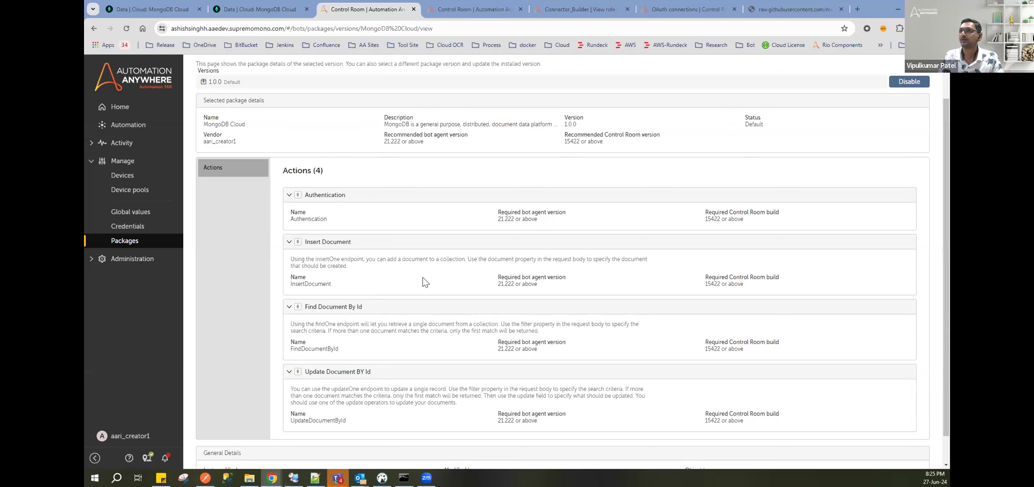
{"action": "scroll", "coordinate": [423, 277], "scroll_direction": "up", "scroll_amount": 2}
Step: Open the Update Product Catalog task bot, review the rows of its Product Catalog - meetup demo.xlsx workbook, and show the Excel Open action's details
{"action": "left_click", "coordinate": [124, 128]}
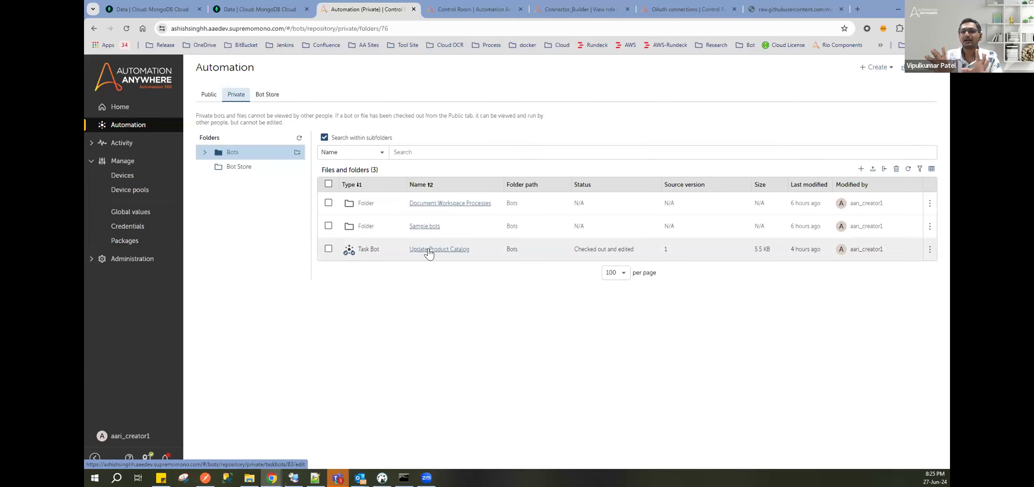
{"action": "left_click", "coordinate": [428, 250]}
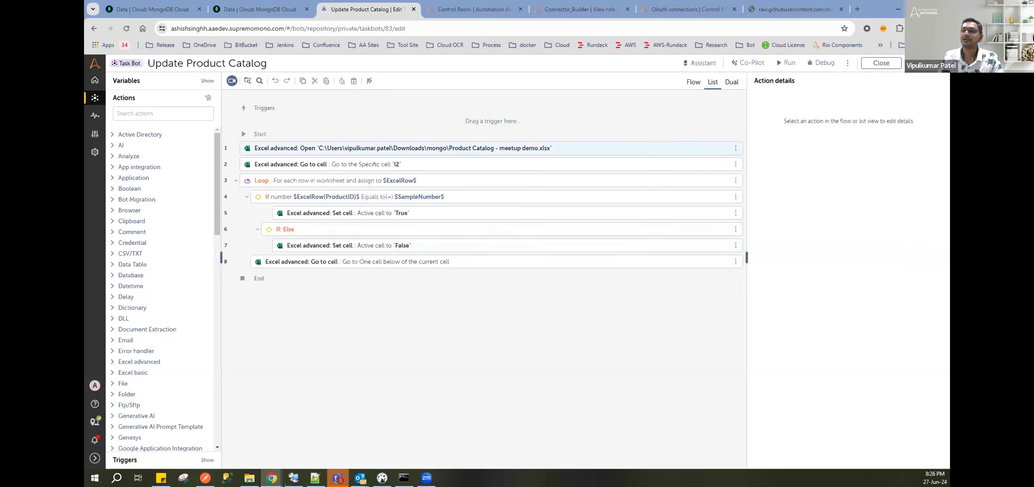
{"action": "left_click", "coordinate": [249, 478]}
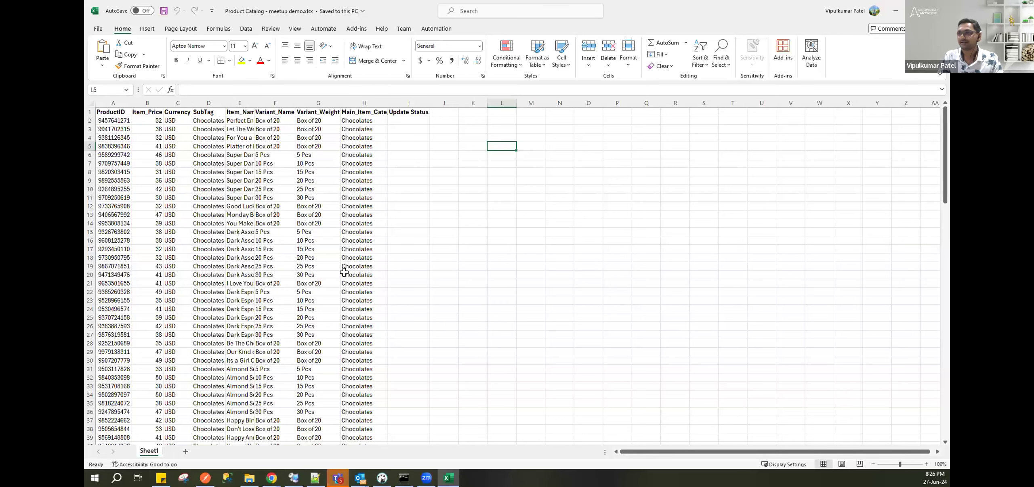
{"action": "scroll", "coordinate": [342, 270], "scroll_direction": "down", "scroll_amount": 5}
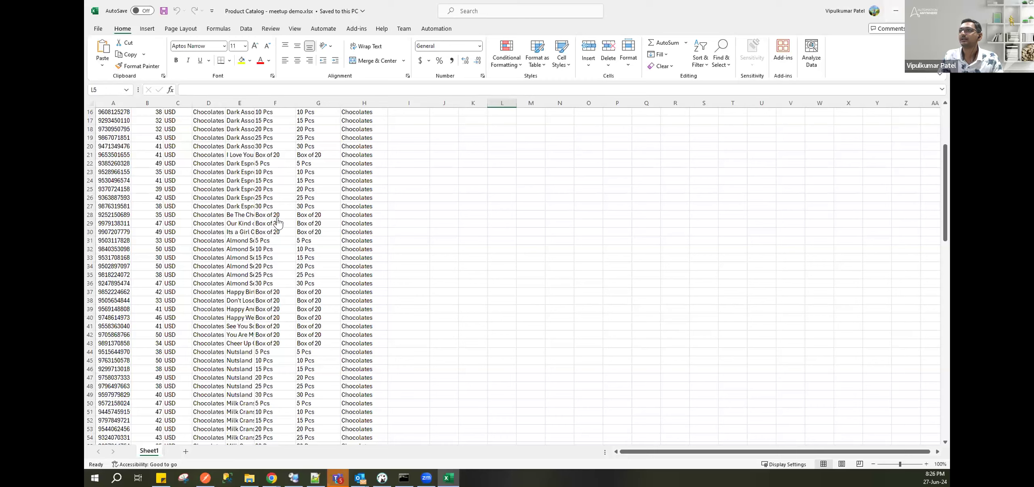
{"action": "left_click", "coordinate": [893, 16]}
{"action": "left_click", "coordinate": [319, 149]}
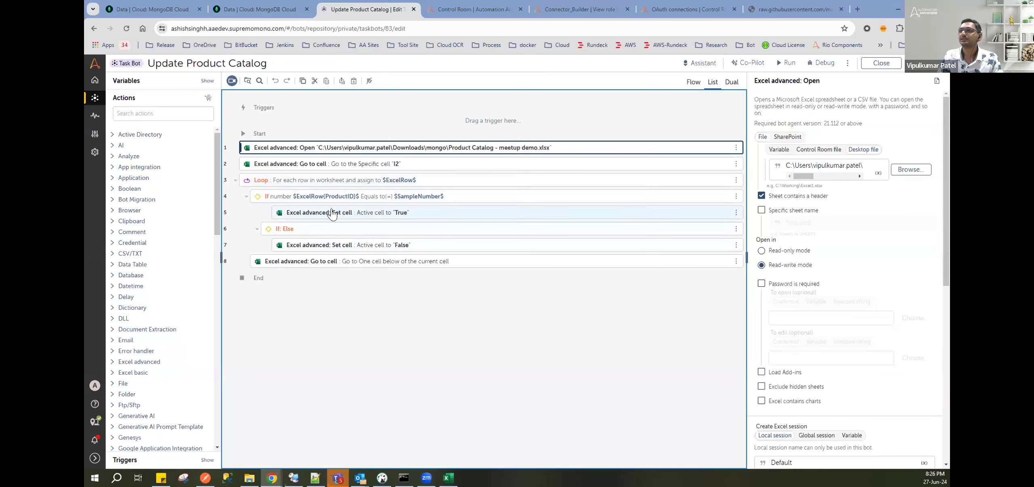
Step: Find the MongoDB Cloud actions, add Authentication as the bot's first action, and review its session name and base URL
{"action": "left_click", "coordinate": [163, 109]}
{"action": "type", "text": "mongo"}
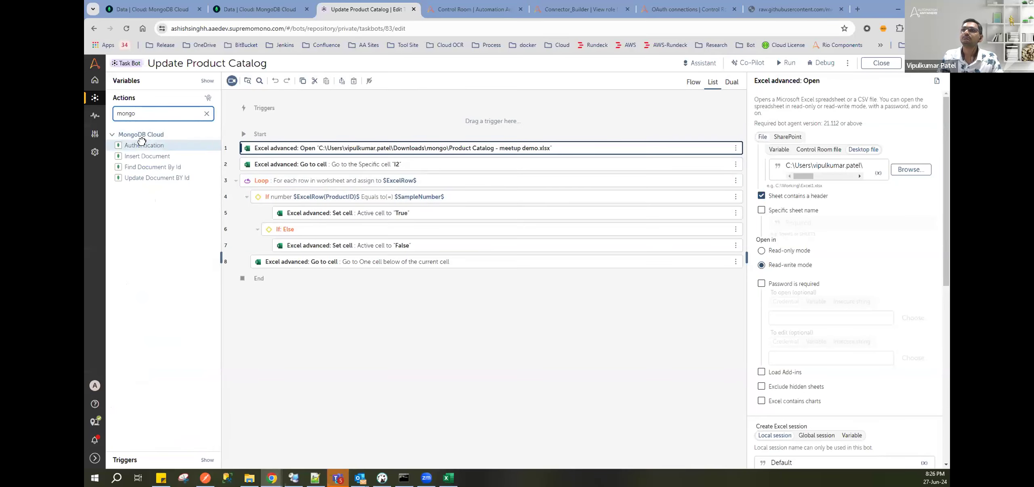
{"action": "left_click_drag", "start_coordinate": [144, 146], "coordinate": [312, 132]}
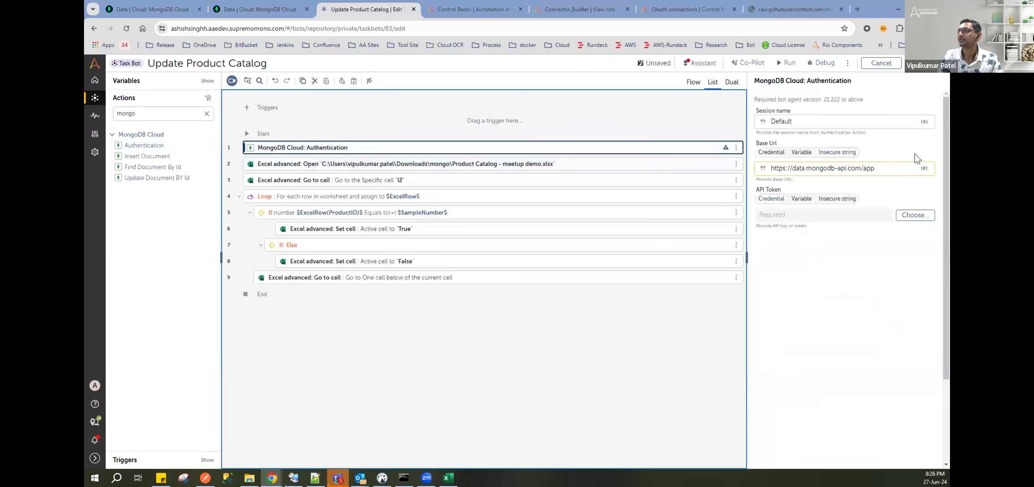
{"action": "left_click", "coordinate": [804, 118]}
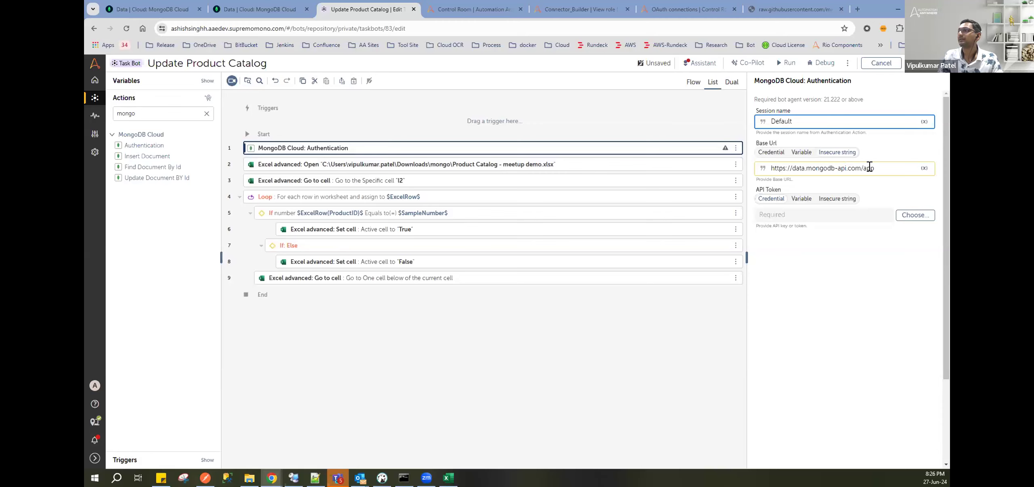
{"action": "left_click_drag", "start_coordinate": [874, 168], "coordinate": [755, 178]}
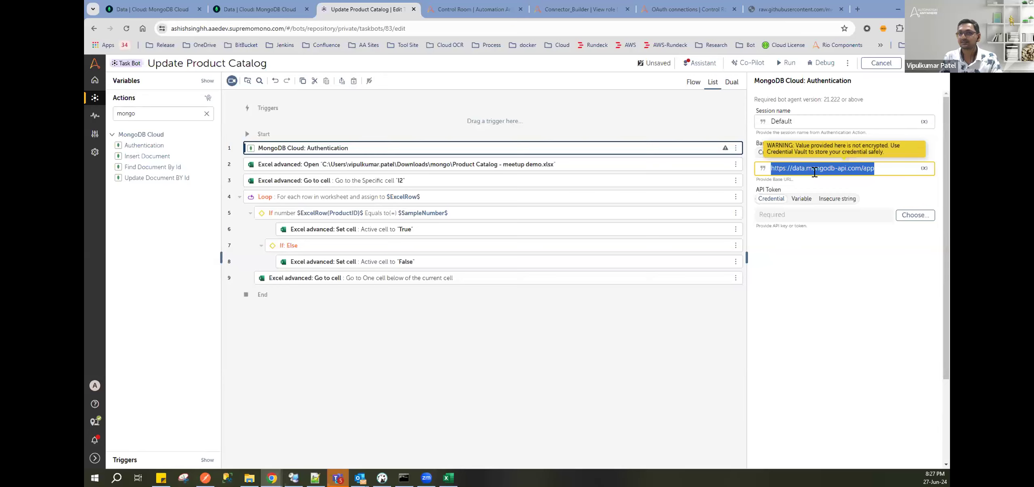
{"action": "left_click", "coordinate": [888, 167]}
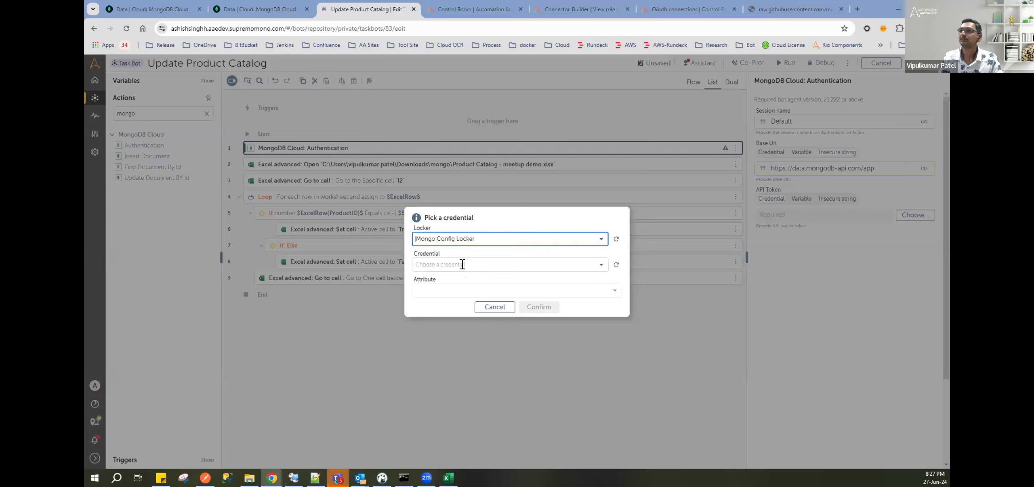
Step: Assign the Authentication action's API token from Mongo Config Locker, using the Mongodb-demo credential and its API-Key attribute
{"action": "left_click", "coordinate": [462, 265]}
{"action": "left_click", "coordinate": [446, 280]}
{"action": "left_click", "coordinate": [455, 291]}
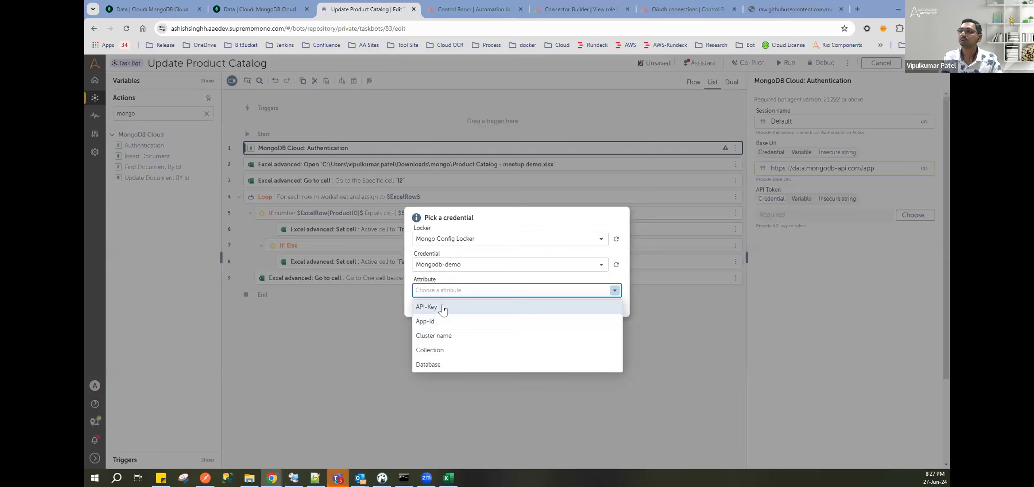
{"action": "left_click", "coordinate": [443, 308]}
{"action": "left_click", "coordinate": [531, 302]}
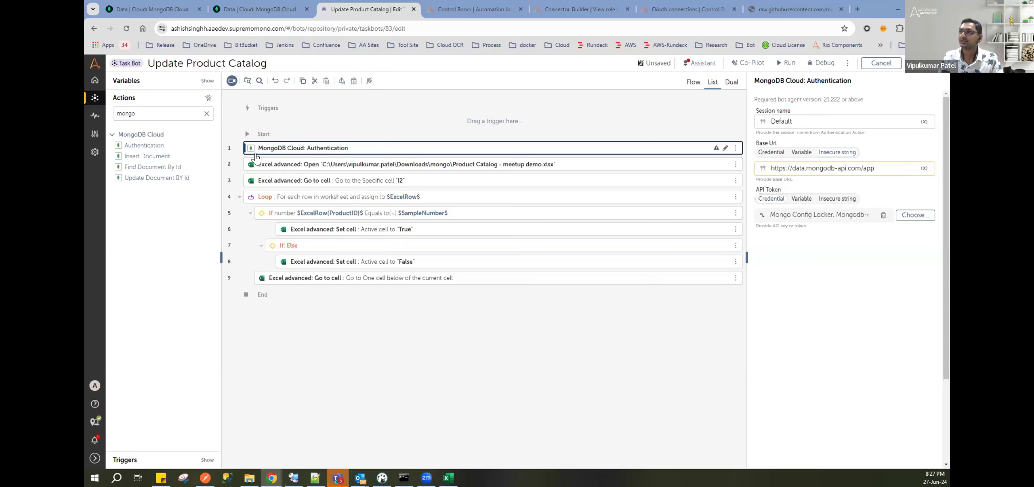
{"action": "left_click_drag", "start_coordinate": [180, 146], "coordinate": [279, 153]}
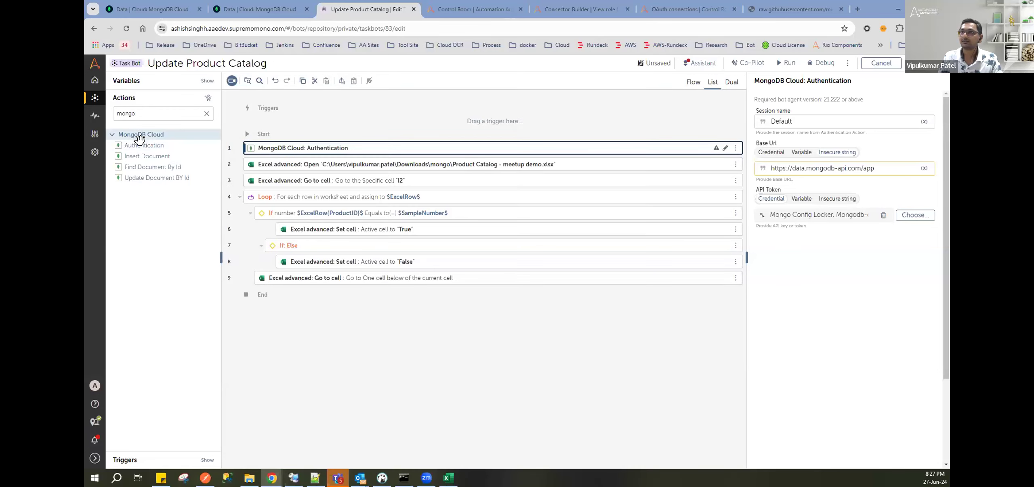
{"action": "left_click_drag", "start_coordinate": [142, 145], "coordinate": [357, 161]}
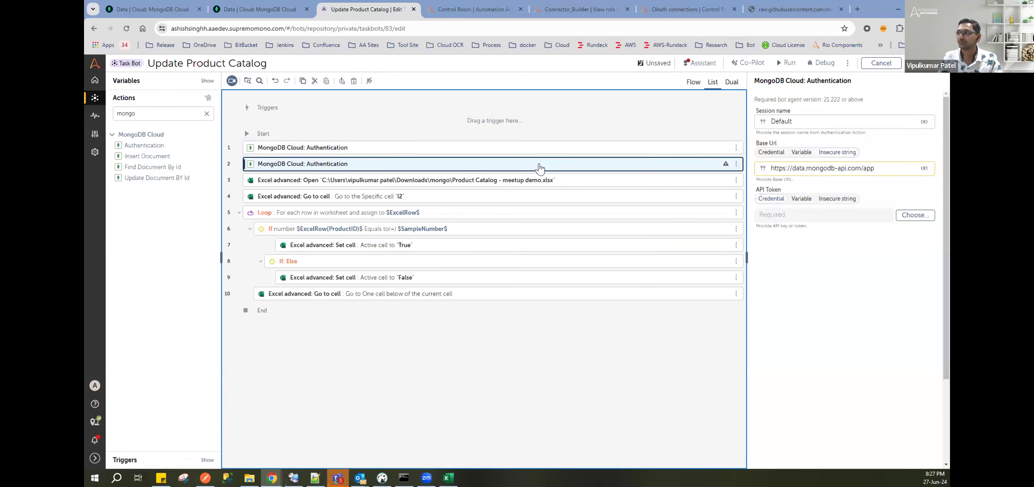
{"action": "left_click", "coordinate": [735, 163]}
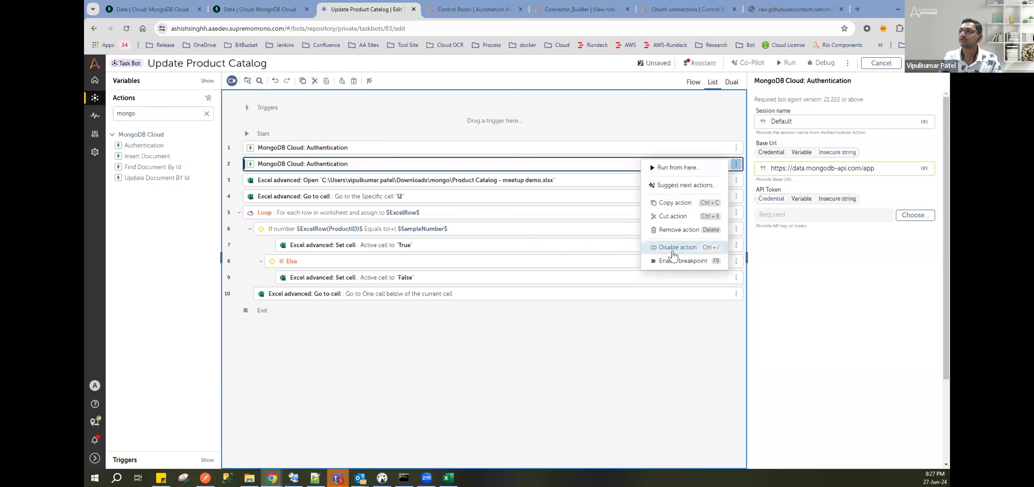
{"action": "left_click", "coordinate": [675, 229]}
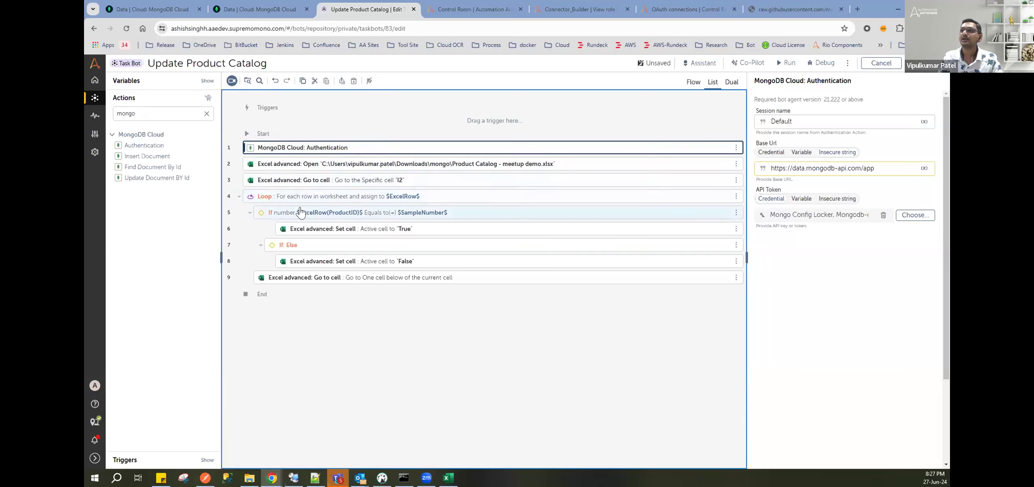
Step: Add the Update Document BY Id action as the first action inside the Excel row loop and review its description and input fields
{"action": "left_click", "coordinate": [369, 198]}
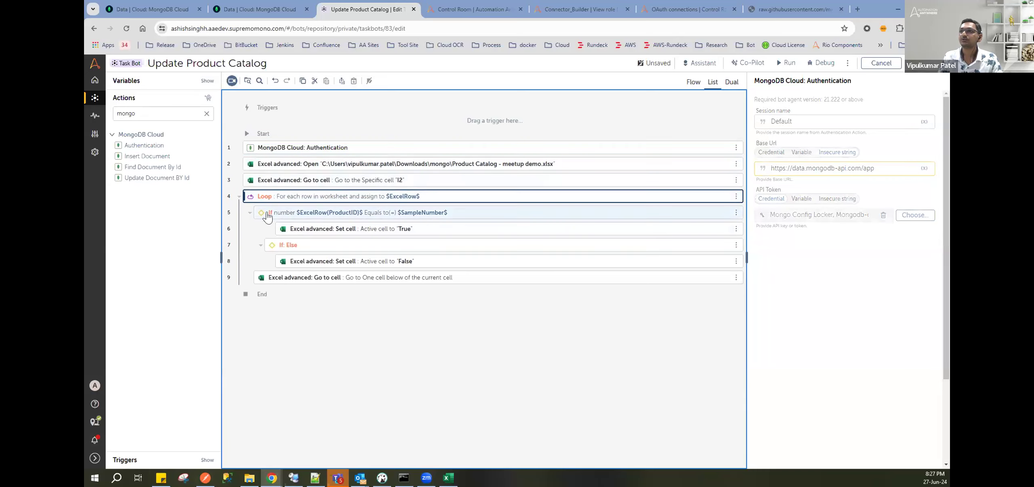
{"action": "left_click_drag", "start_coordinate": [143, 180], "coordinate": [310, 204]}
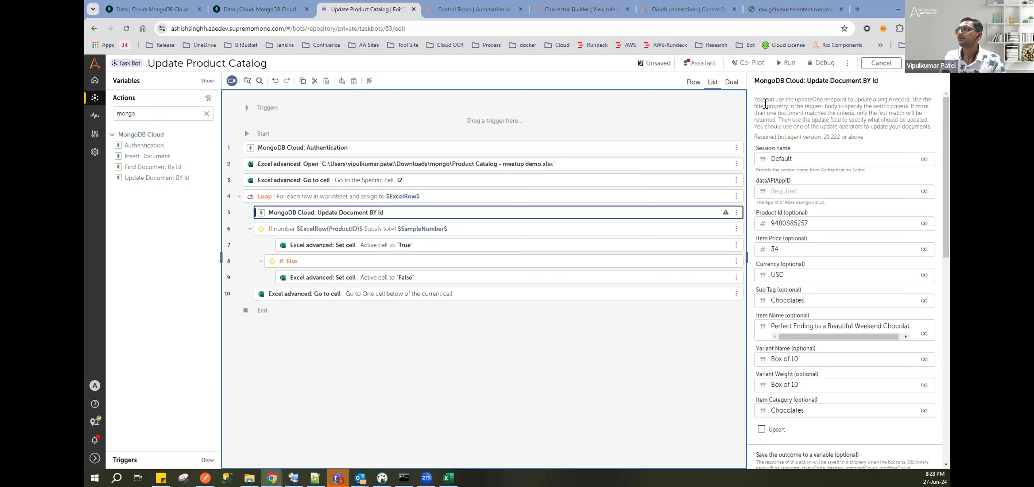
{"action": "left_click_drag", "start_coordinate": [753, 101], "coordinate": [930, 125]}
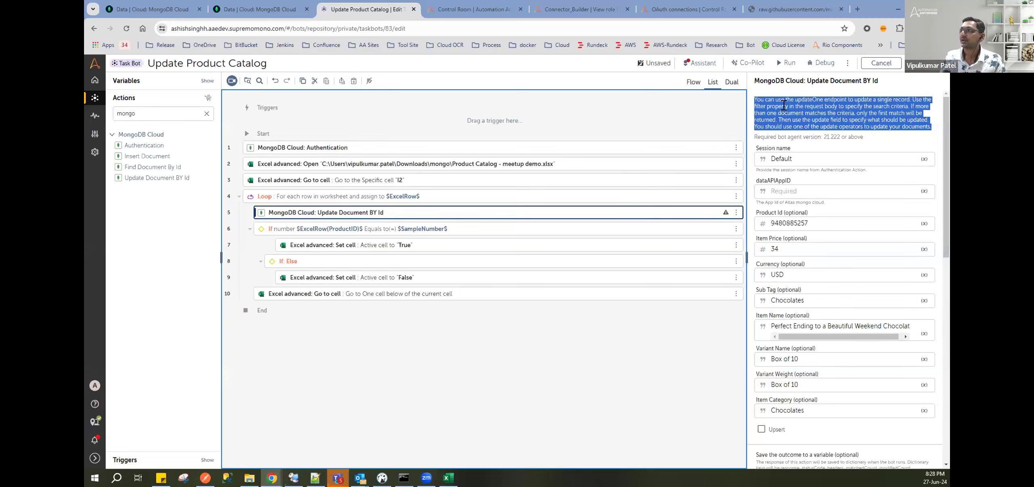
{"action": "left_click", "coordinate": [820, 113]}
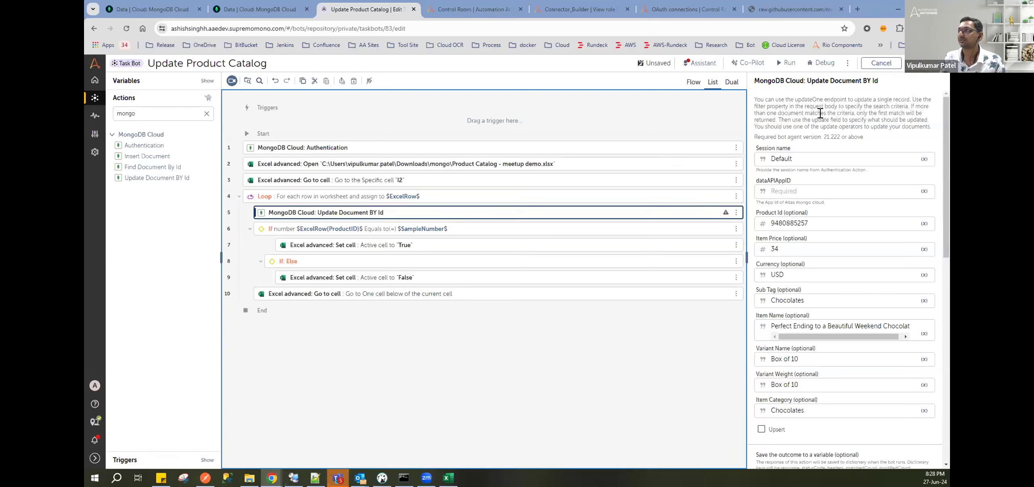
{"action": "left_click_drag", "start_coordinate": [831, 106], "coordinate": [912, 117]}
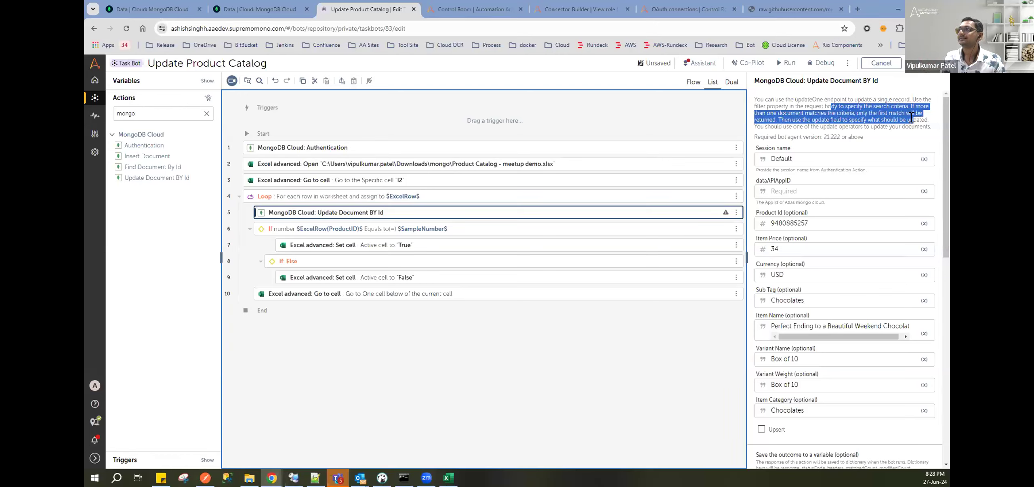
{"action": "scroll", "coordinate": [770, 162], "scroll_direction": "down", "scroll_amount": 1}
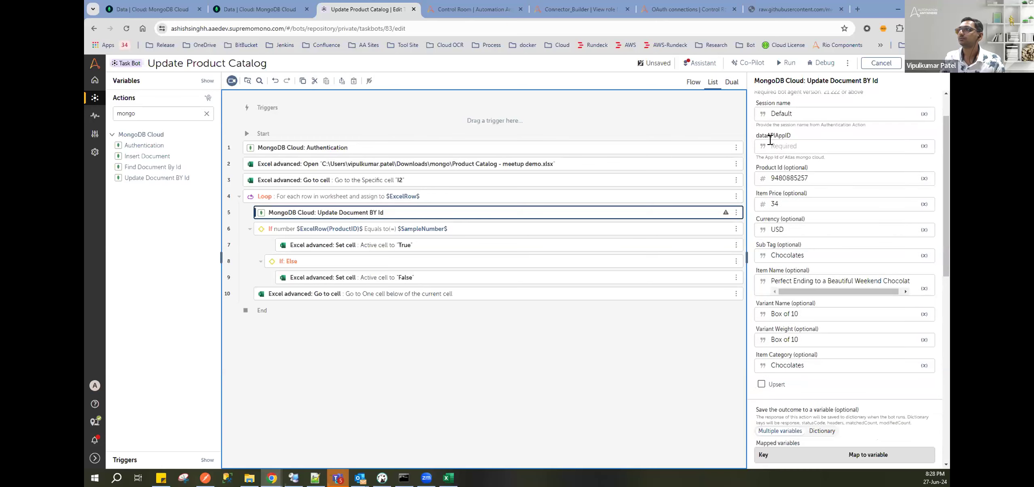
{"action": "double_click", "coordinate": [772, 133]}
{"action": "left_click", "coordinate": [787, 147]}
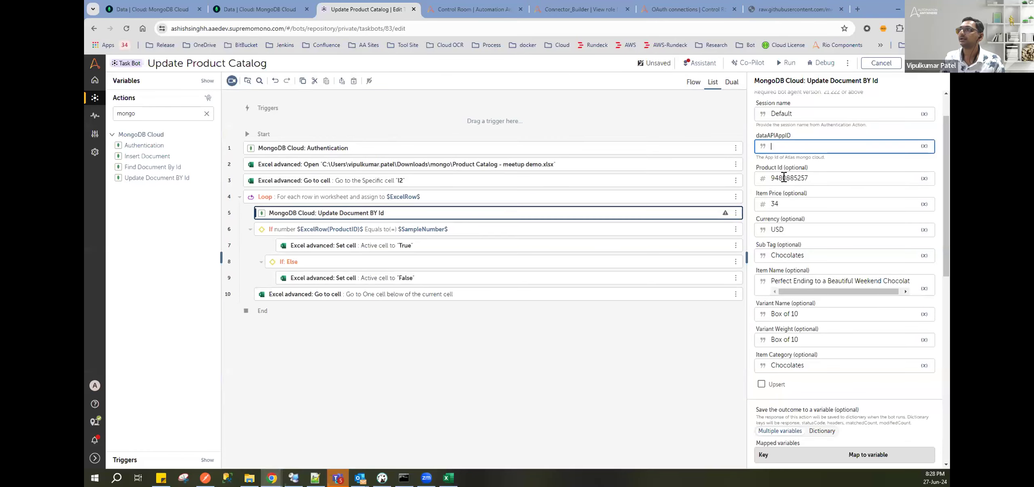
{"action": "double_click", "coordinate": [771, 167]}
{"action": "double_click", "coordinate": [768, 219]}
{"action": "left_click_drag", "start_coordinate": [762, 245], "coordinate": [778, 245]}
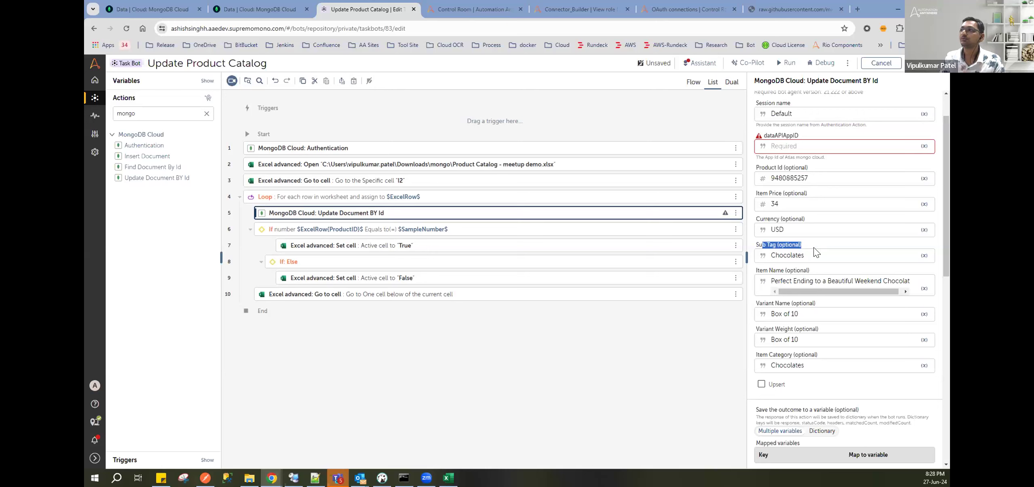
Step: Set the Update Document BY Id action's dataAPIAppID to data-ptfzpjr
{"action": "left_click", "coordinate": [778, 145]}
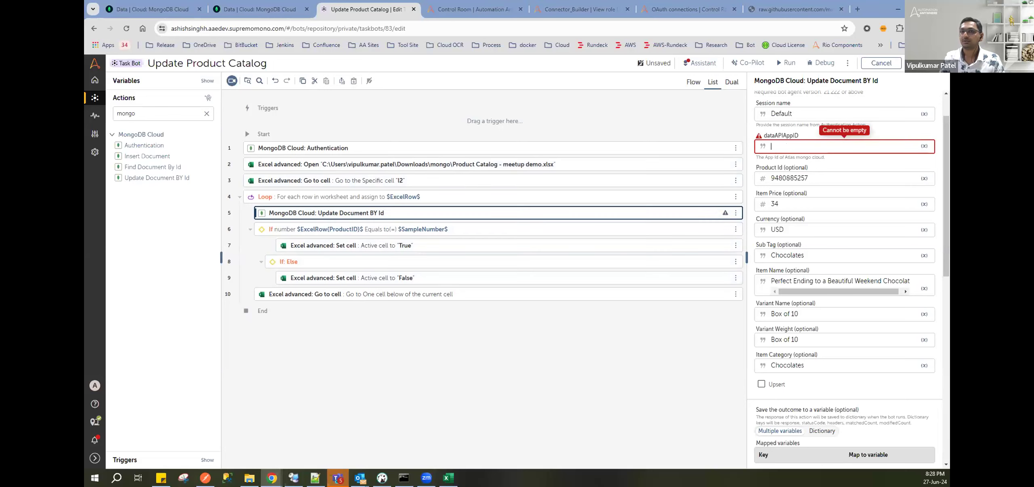
{"action": "double_click", "coordinate": [779, 134]}
{"action": "left_click", "coordinate": [878, 146]}
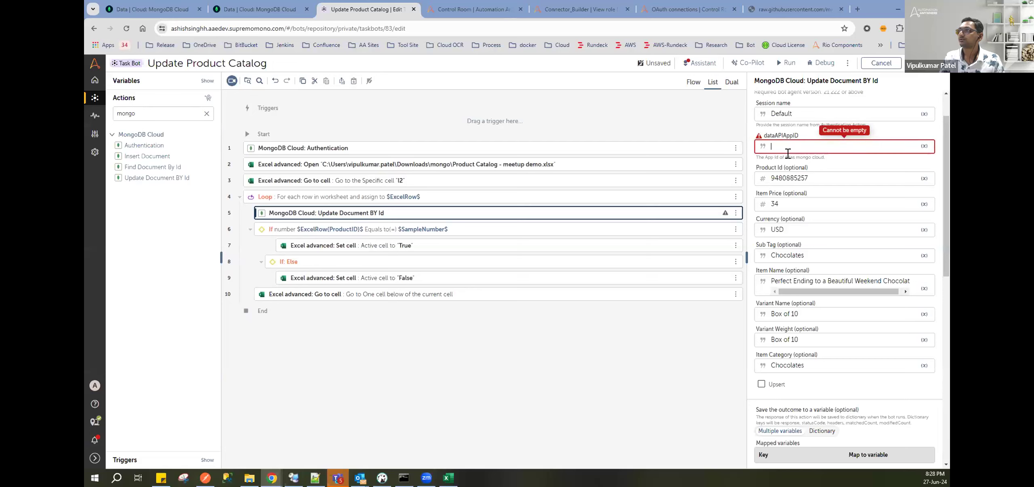
{"action": "key", "text": "alt+Tab"}
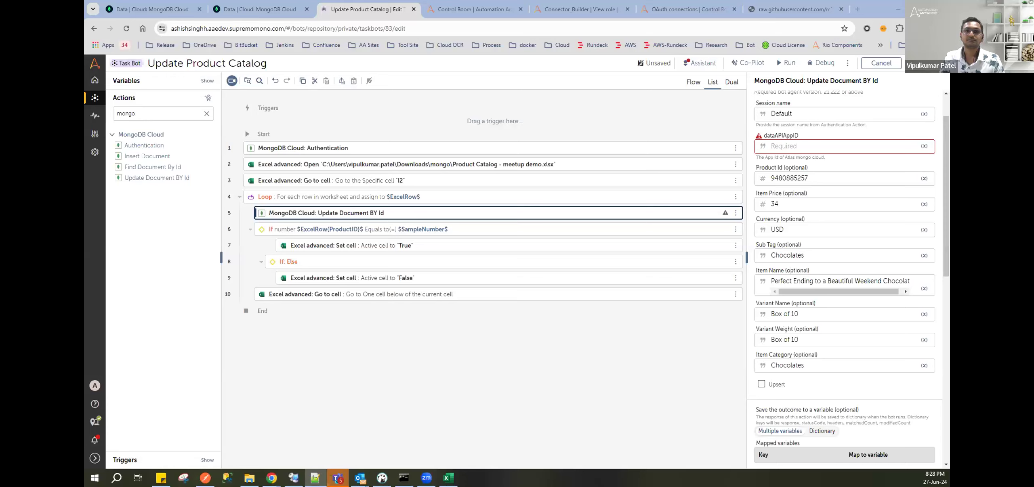
{"action": "left_click", "coordinate": [809, 146]}
{"action": "type", "text": "data-ptfzpjr"}
Step: Replace the sample Product Id with the ExcelRow record variable's ProductID column, checking the column name's spelling in the Excel workbook
{"action": "left_click", "coordinate": [794, 179]}
{"action": "key", "text": "ctrl+a"}
{"action": "key", "text": "BackSpace"}
{"action": "left_click", "coordinate": [924, 178]}
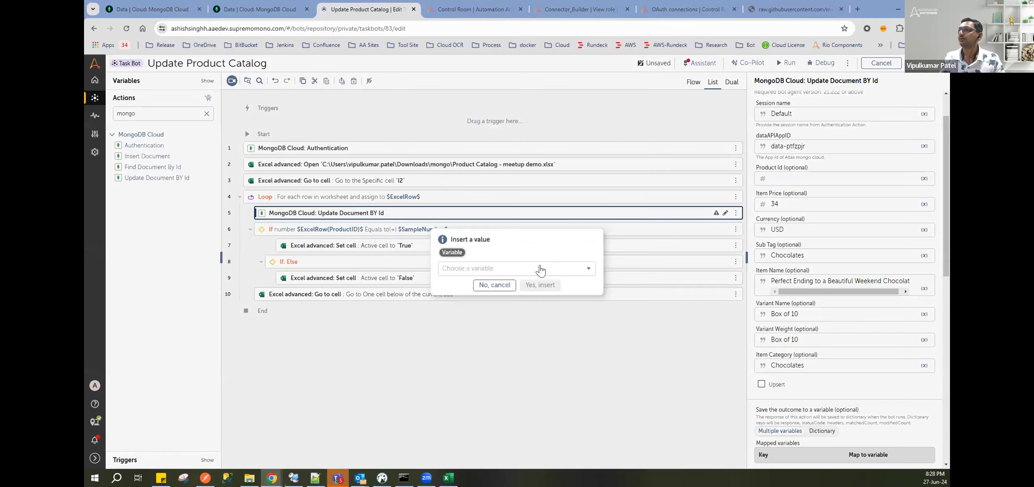
{"action": "left_click", "coordinate": [540, 269]}
{"action": "left_click", "coordinate": [487, 117]}
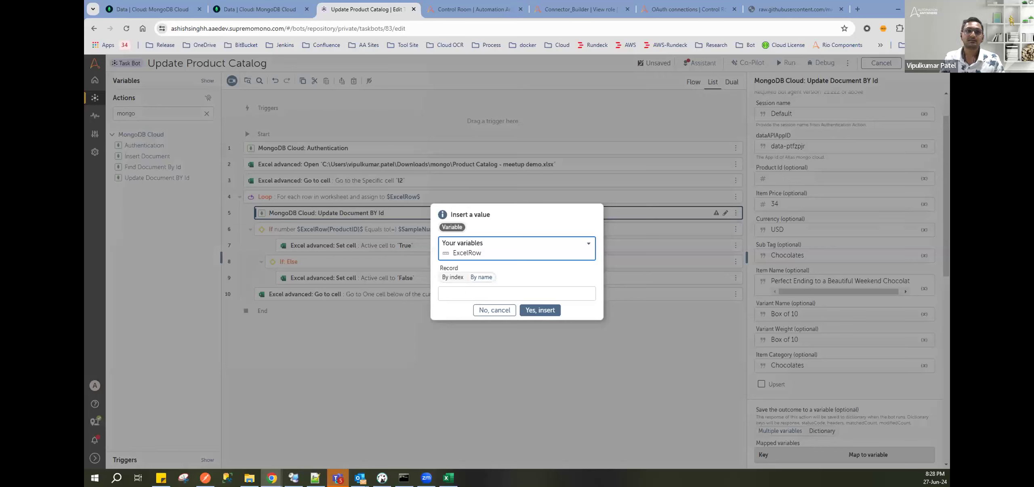
{"action": "key", "text": "alt+Tab"}
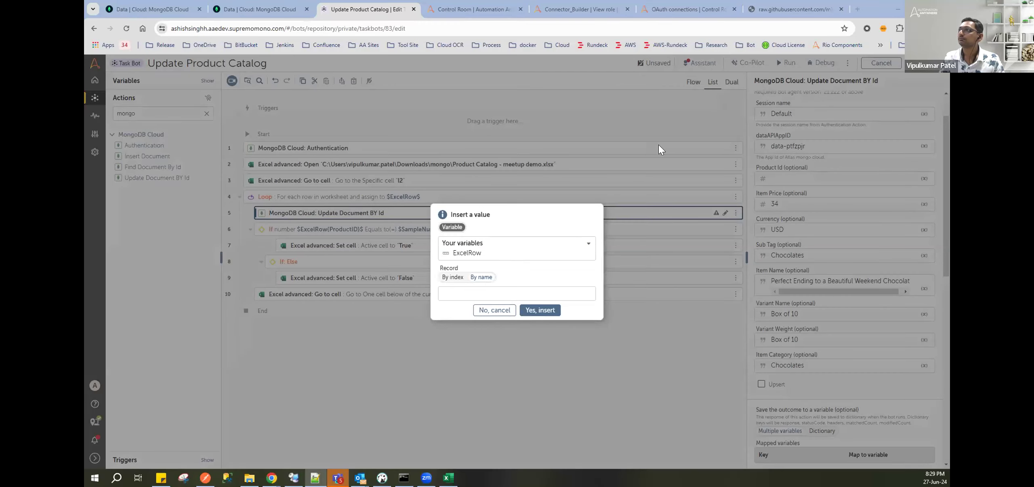
{"action": "left_click", "coordinate": [469, 291]}
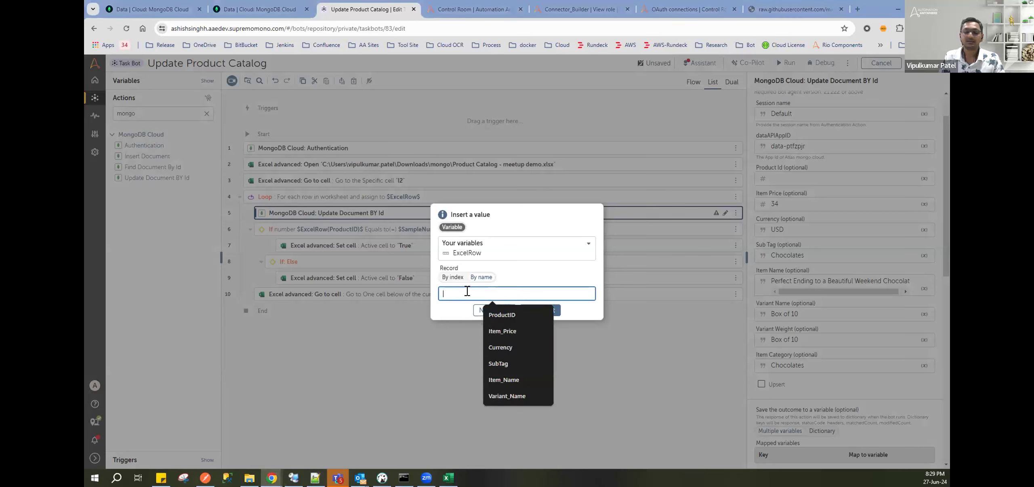
{"action": "type", "text": "Produ"}
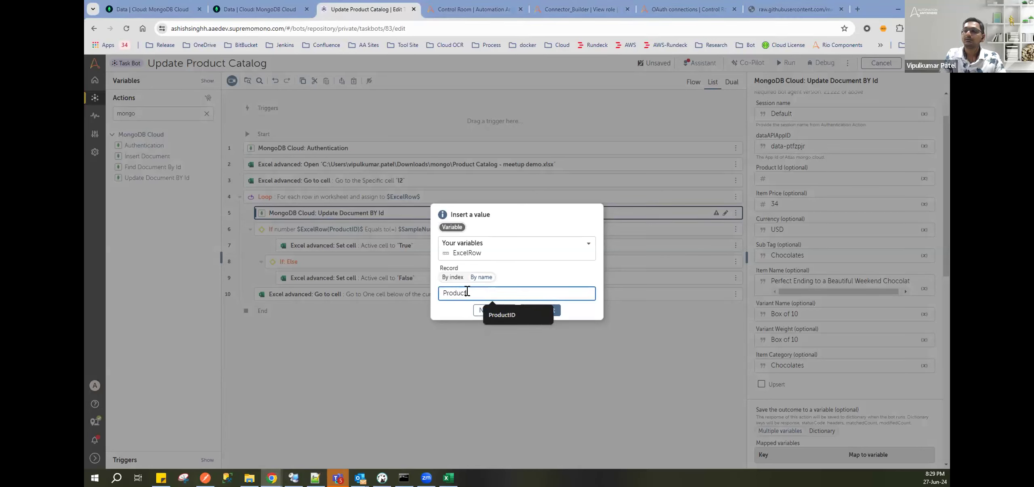
{"action": "type", "text": "ctId"}
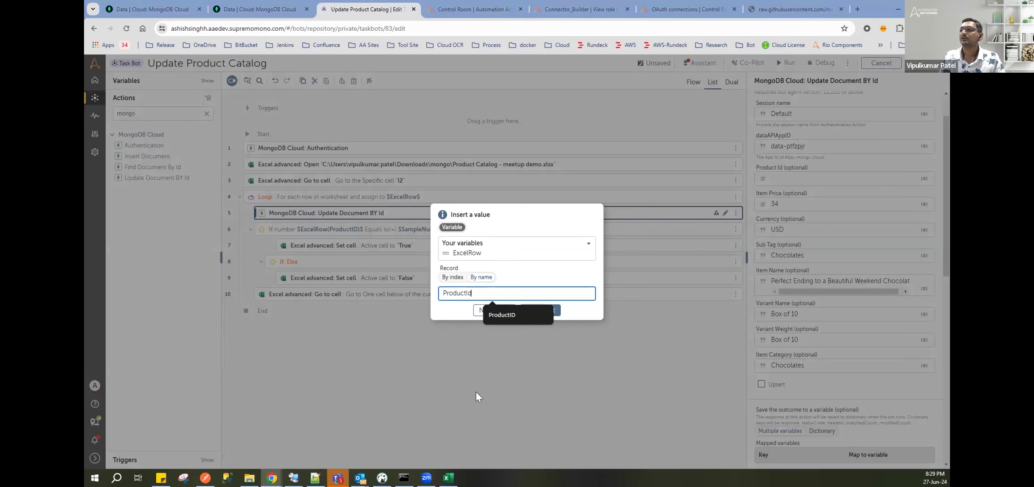
{"action": "left_click", "coordinate": [447, 478]}
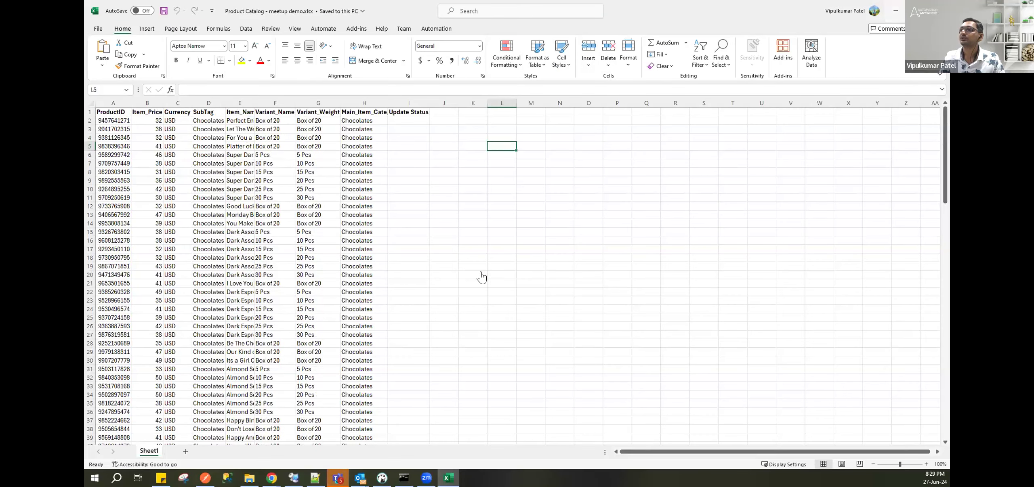
{"action": "key", "text": "alt+Tab"}
{"action": "key", "text": "BackSpace"}
{"action": "type", "text": "D"}
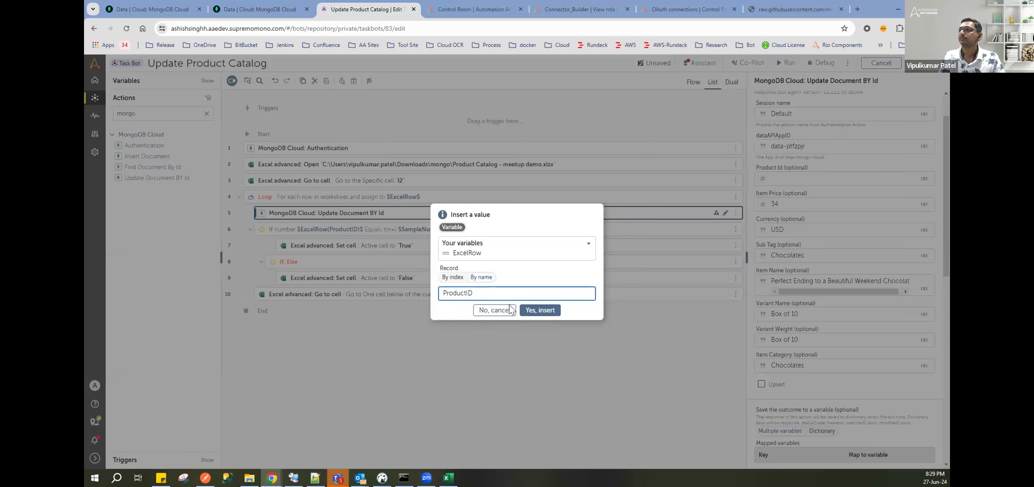
{"action": "left_click", "coordinate": [534, 311]}
Step: Replace the sample Item Price with the Item_Price column of the ExcelRow record variable
{"action": "left_click", "coordinate": [800, 201]}
{"action": "key", "text": "BackSpace"}
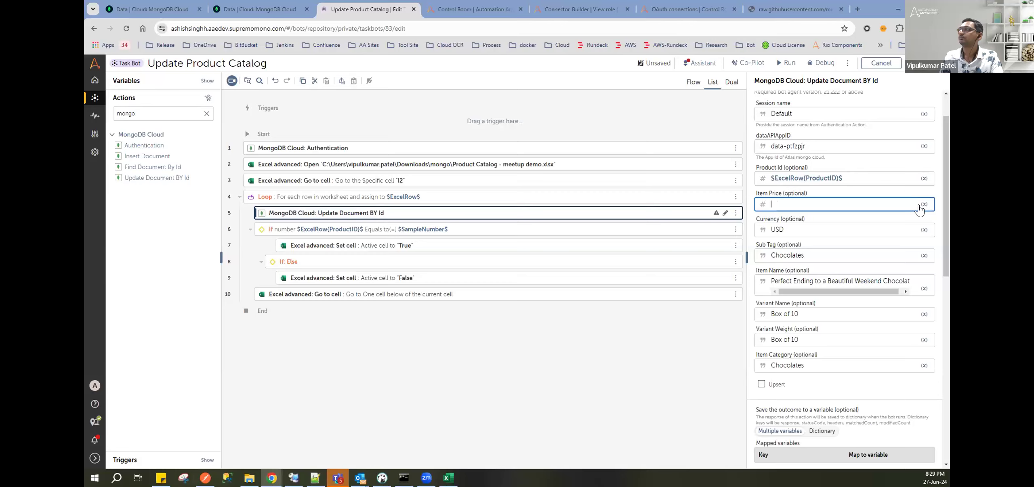
{"action": "left_click", "coordinate": [923, 204]}
{"action": "left_click", "coordinate": [474, 269]}
{"action": "left_click", "coordinate": [474, 111]}
{"action": "left_click", "coordinate": [480, 287]}
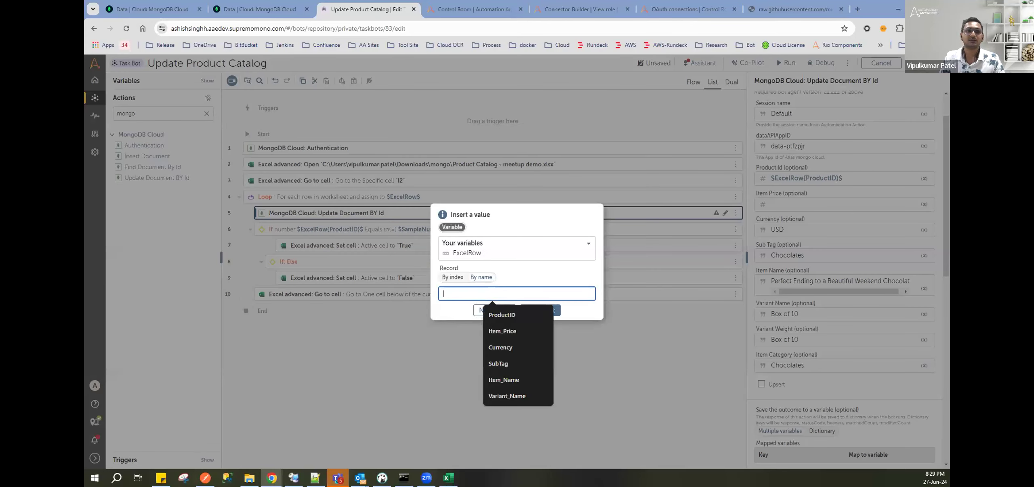
{"action": "key", "text": "alt+Tab"}
{"action": "left_click", "coordinate": [533, 293]}
{"action": "type", "text": "Item_Price"}
{"action": "left_click", "coordinate": [540, 310]}
Step: Replace the sample Currency value with the Currency column of the ExcelRow record variable
{"action": "left_click", "coordinate": [892, 230]}
{"action": "key", "text": "ctrl+a"}
{"action": "key", "text": "BackSpace"}
{"action": "key", "text": "F2"}
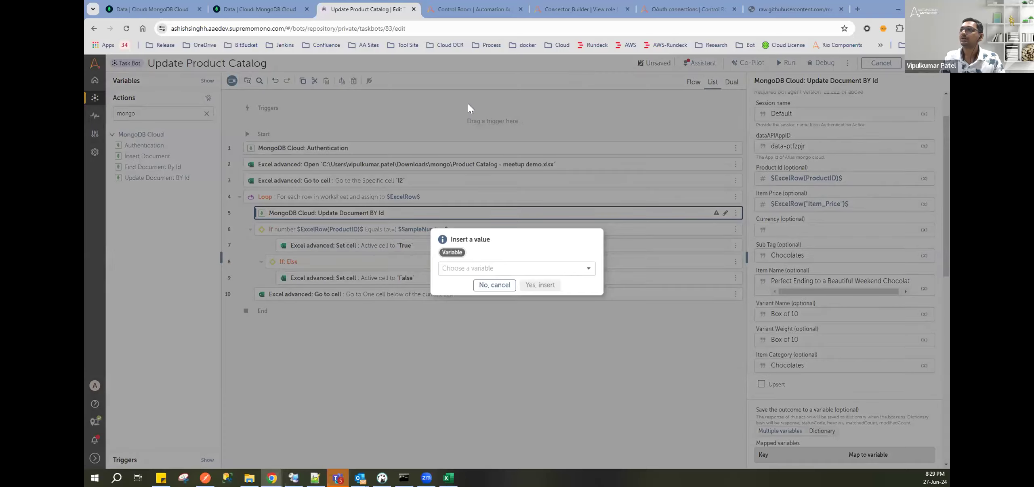
{"action": "left_click", "coordinate": [505, 268]}
{"action": "scroll", "coordinate": [482, 233], "scroll_direction": "down", "scroll_amount": 2}
{"action": "scroll", "coordinate": [478, 194], "scroll_direction": "up", "scroll_amount": 2}
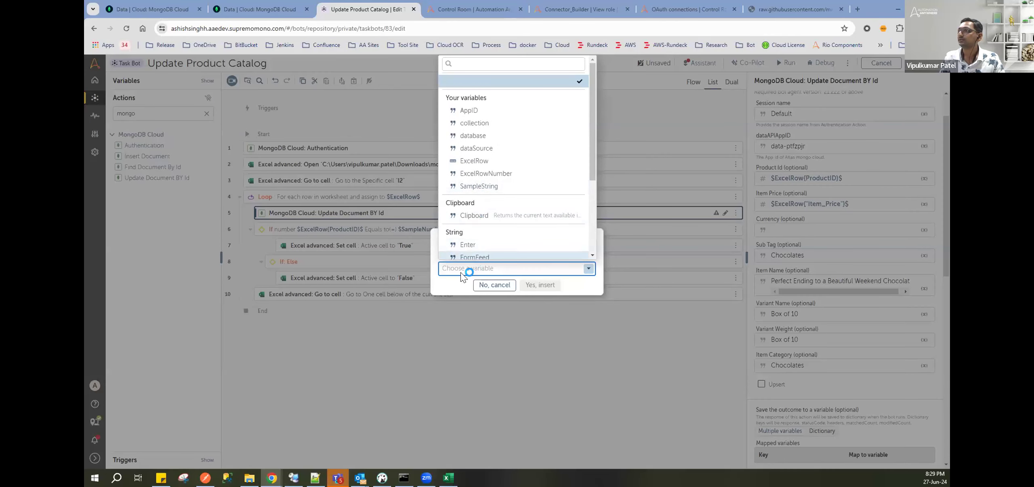
{"action": "left_click", "coordinate": [478, 162]}
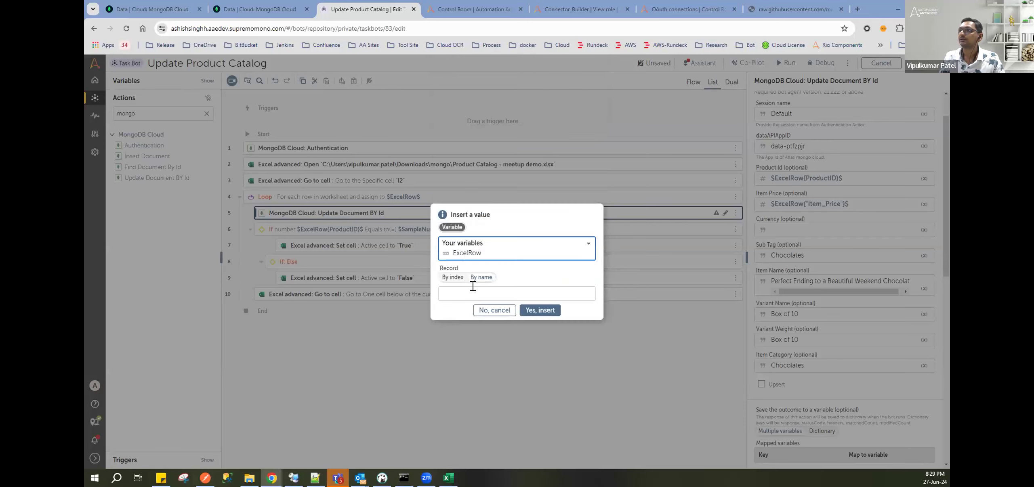
{"action": "left_click", "coordinate": [473, 293]}
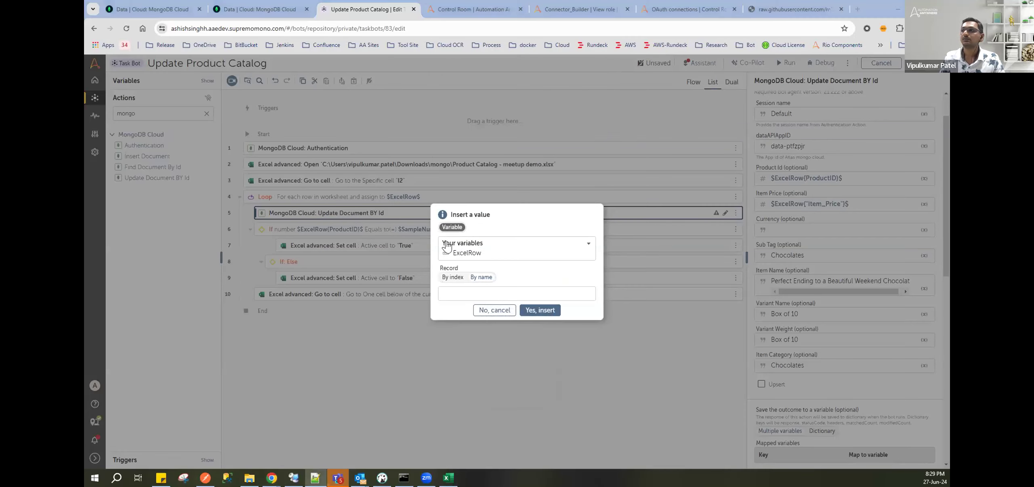
{"action": "left_click", "coordinate": [481, 296]}
{"action": "type", "text": "Currency"}
{"action": "left_click", "coordinate": [540, 310]}
Step: Replace the sample Sub Tag value with the SubTag column of the ExcelRow record variable
{"action": "left_click", "coordinate": [816, 255]}
{"action": "key", "text": "ctrl+a"}
{"action": "key", "text": "BackSpace"}
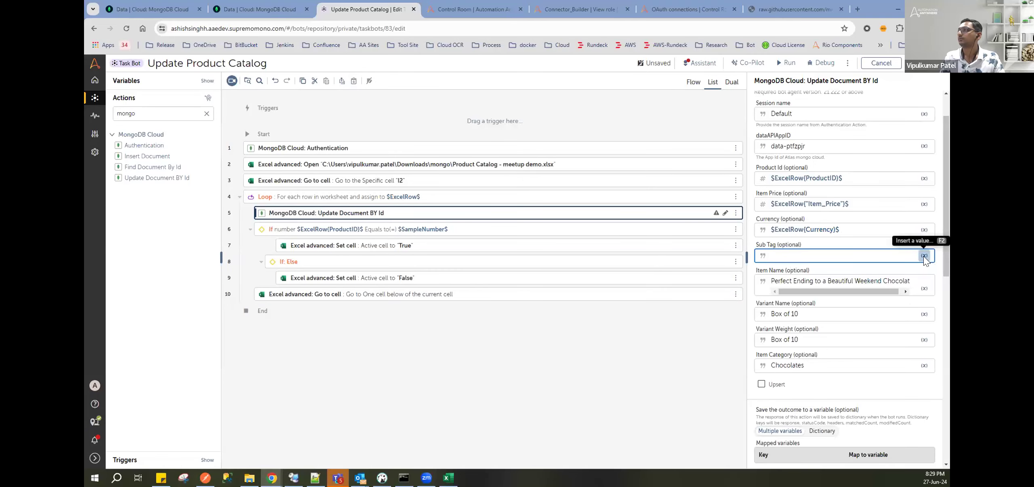
{"action": "left_click", "coordinate": [924, 255]}
{"action": "left_click", "coordinate": [482, 271]}
{"action": "left_click", "coordinate": [468, 150]}
{"action": "left_click", "coordinate": [448, 293]}
{"action": "key", "text": "alt+Tab"}
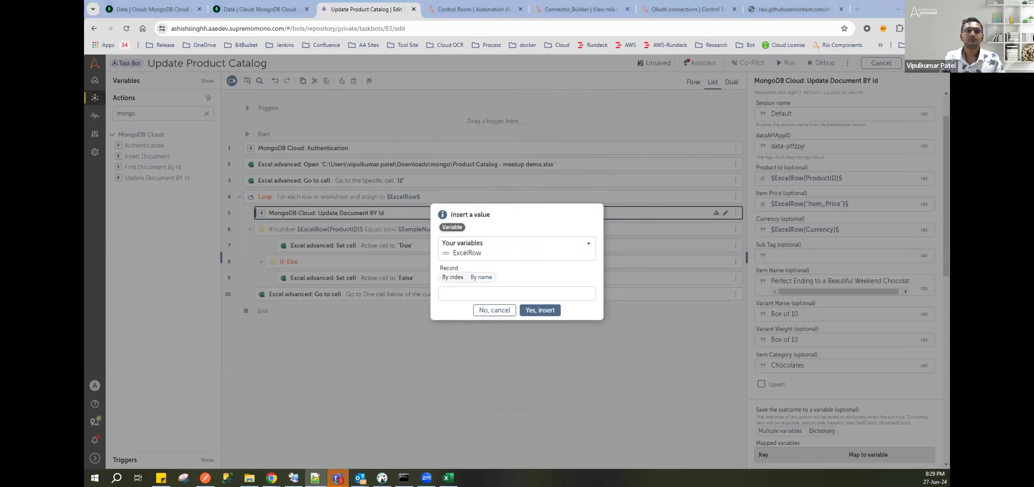
{"action": "left_click", "coordinate": [448, 295]}
{"action": "left_click", "coordinate": [498, 351]}
{"action": "left_click", "coordinate": [540, 311]}
Step: Replace the sample Item Name with the Item_Name column of the ExcelRow record variable
{"action": "key", "text": "ctrl+a"}
{"action": "key", "text": "BackSpace"}
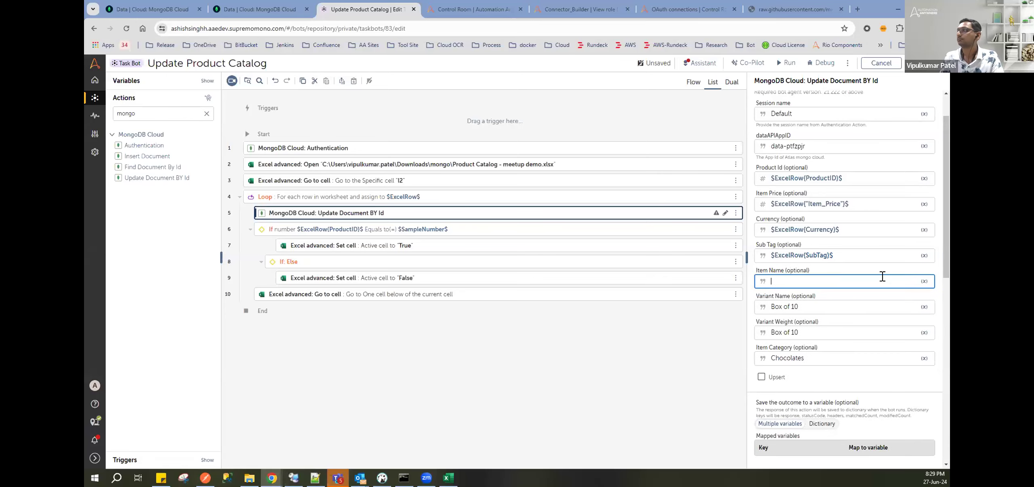
{"action": "left_click", "coordinate": [924, 282]}
{"action": "left_click", "coordinate": [448, 268]}
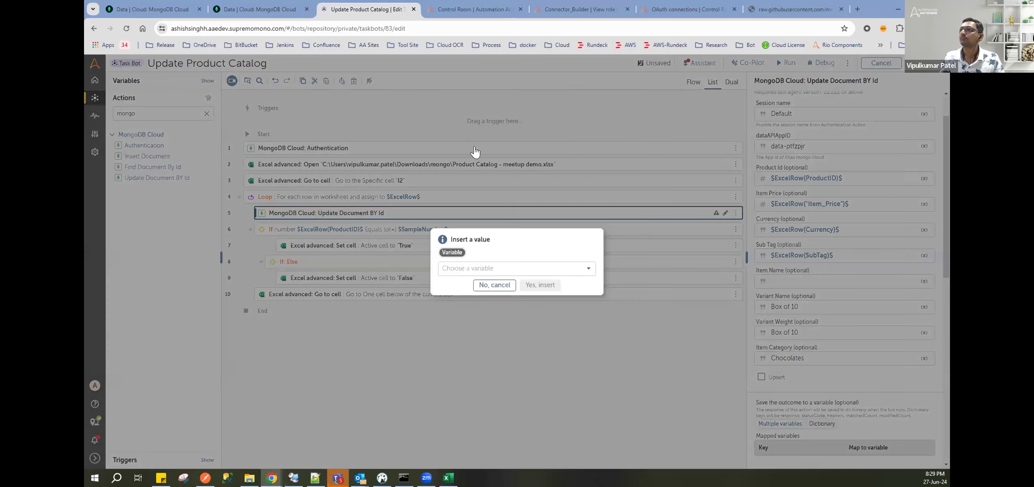
{"action": "left_click", "coordinate": [471, 162]}
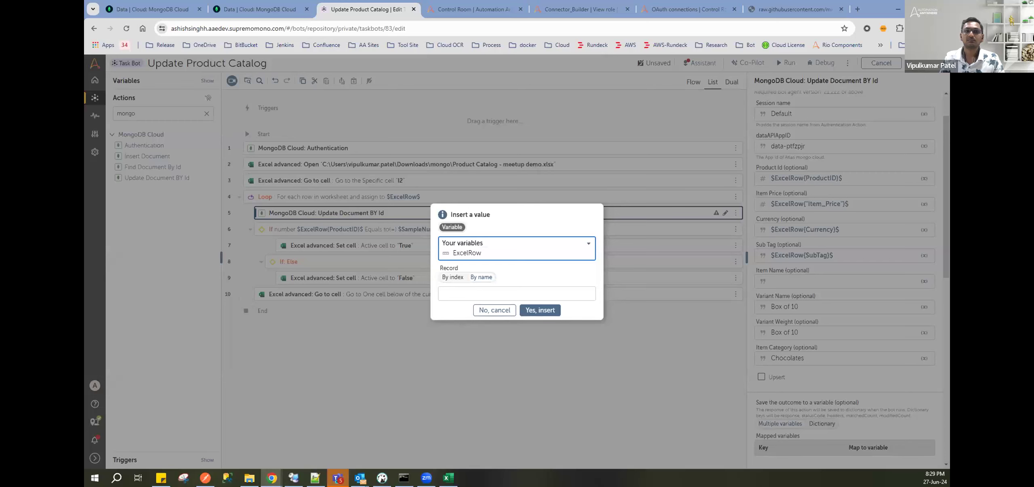
{"action": "left_click", "coordinate": [476, 294]}
{"action": "left_click", "coordinate": [502, 330]}
{"action": "left_click", "coordinate": [539, 310]}
Step: Replace the sample Variant Name with the Variant_Name column of the ExcelRow record variable
{"action": "triple_click", "coordinate": [803, 302]}
{"action": "key", "text": "BackSpace"}
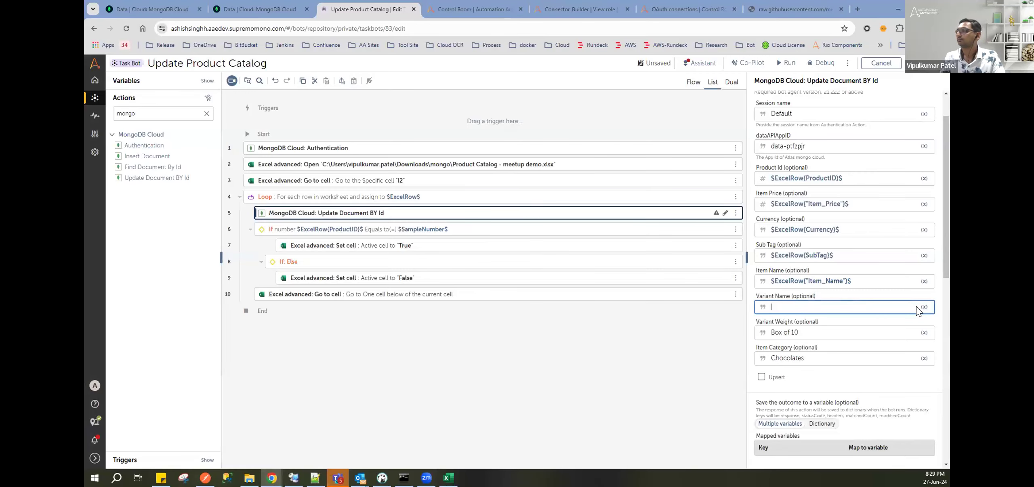
{"action": "key", "text": "F2"}
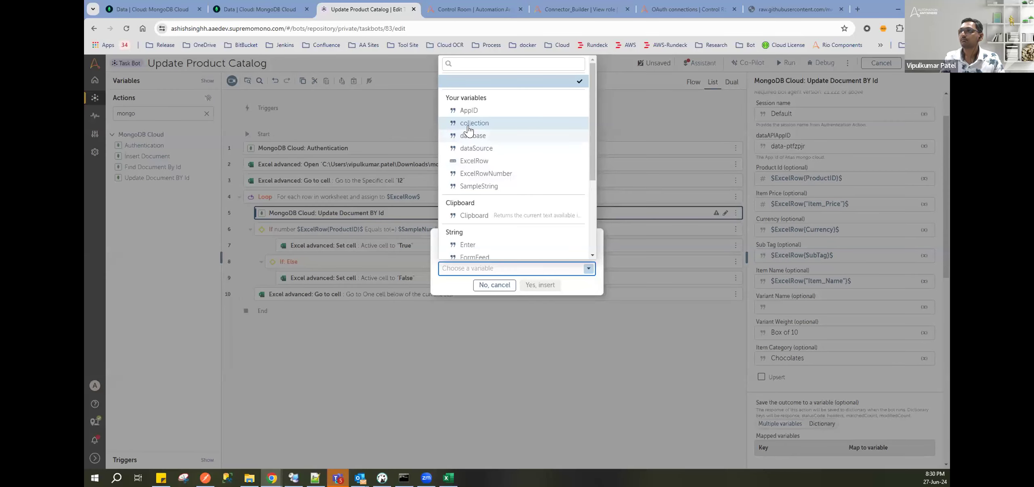
{"action": "left_click", "coordinate": [474, 161]}
{"action": "left_click", "coordinate": [488, 291]}
{"action": "left_click", "coordinate": [506, 396]}
{"action": "left_click", "coordinate": [538, 310]}
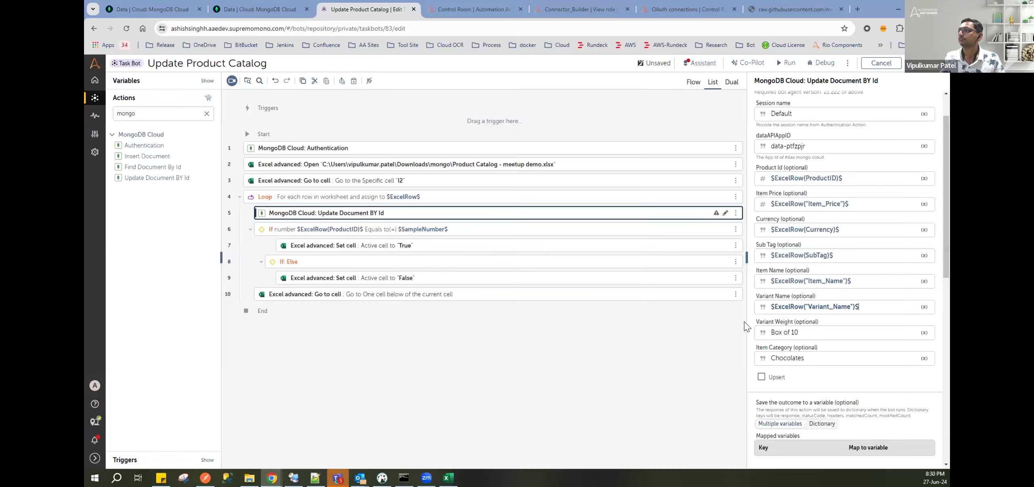
Step: Replace the sample Variant Weight with the Variant_Weight column of the ExcelRow record variable
{"action": "left_click", "coordinate": [823, 328]}
{"action": "key", "text": "ctrl+a"}
{"action": "key", "text": "BackSpace"}
{"action": "left_click", "coordinate": [925, 332]}
{"action": "left_click", "coordinate": [512, 272]}
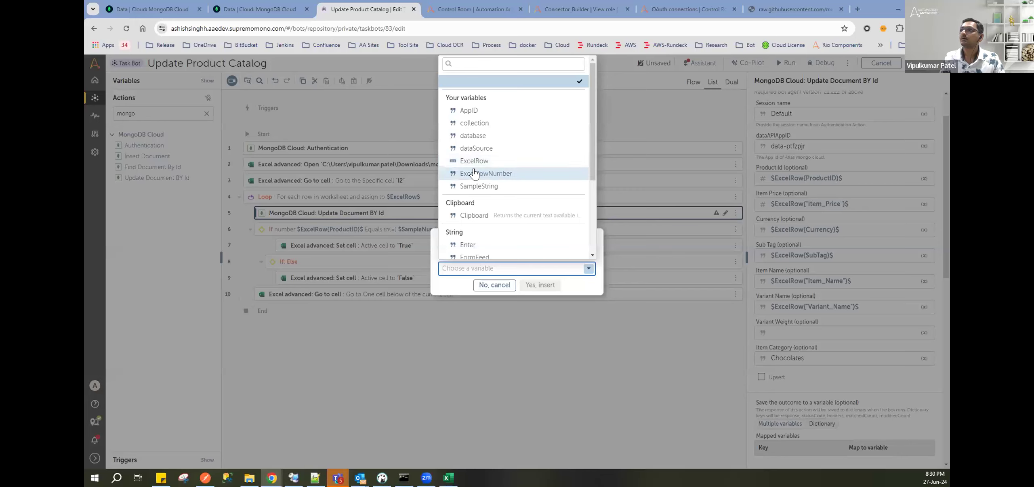
{"action": "left_click", "coordinate": [473, 161]}
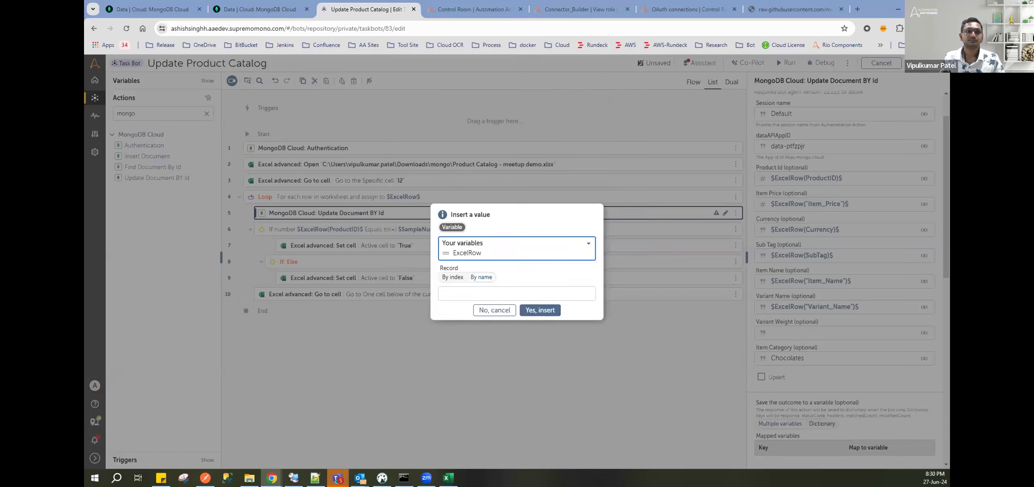
{"action": "left_click", "coordinate": [532, 291]}
{"action": "type", "text": "Variant_Weight"}
{"action": "left_click", "coordinate": [540, 310]}
Step: Replace the sample Item Category with the Main_Item_Categor column of the ExcelRow record variable and enable Upsert
{"action": "left_click", "coordinate": [851, 358]}
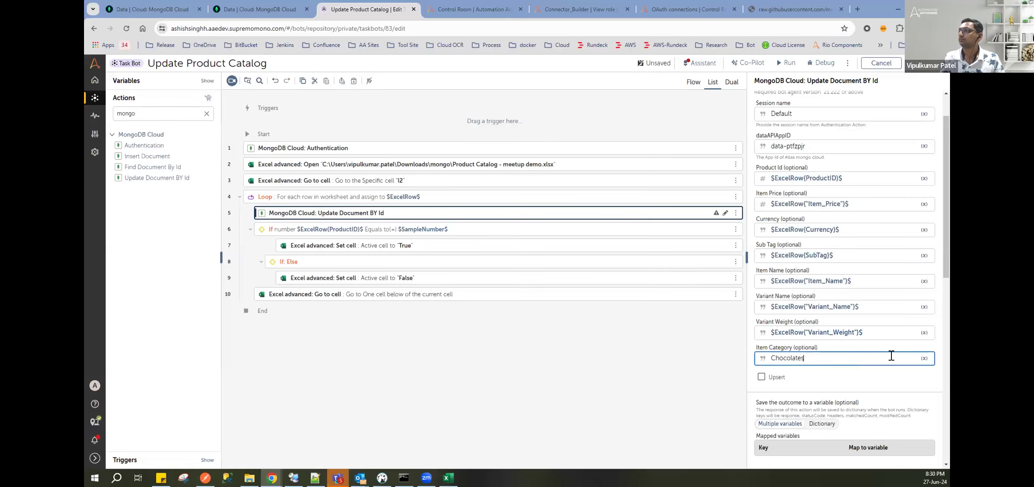
{"action": "key", "text": "ctrl+a"}
{"action": "key", "text": "BackSpace"}
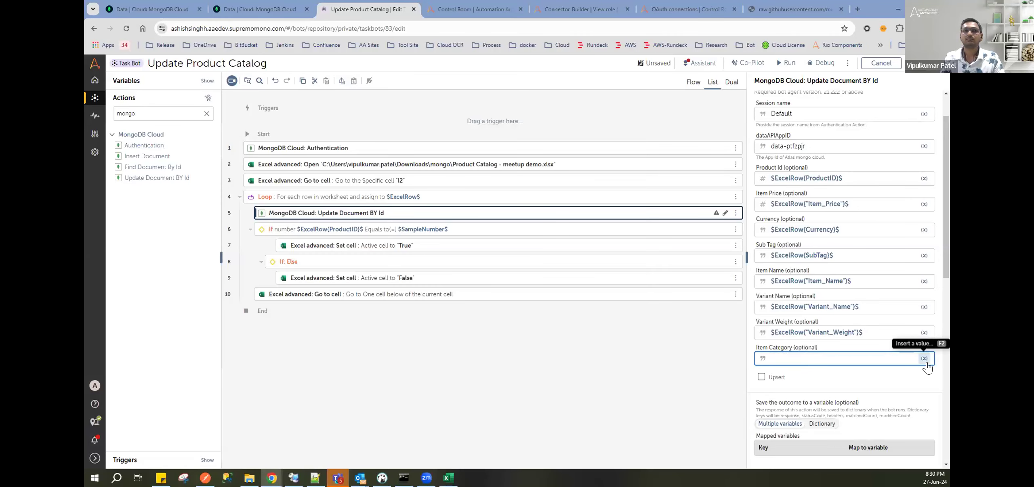
{"action": "key", "text": "F2"}
{"action": "left_click", "coordinate": [504, 265]}
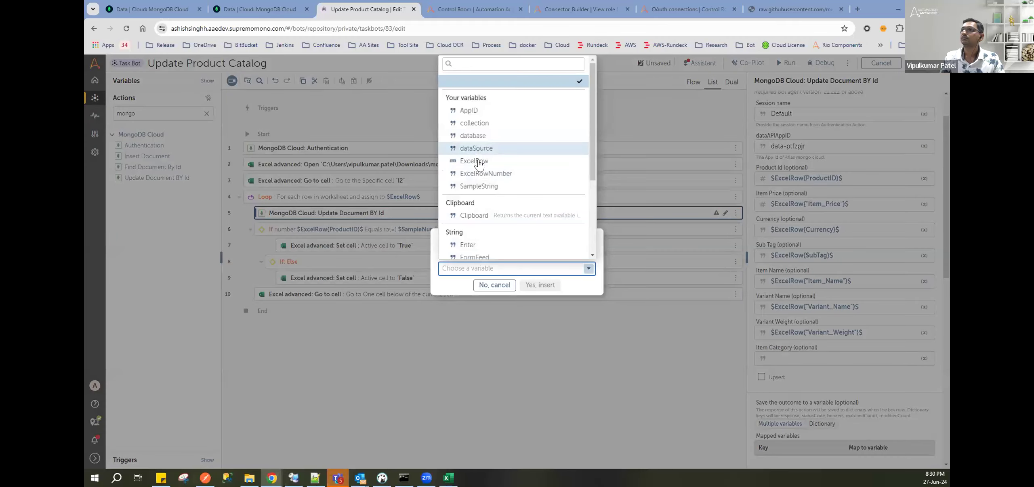
{"action": "left_click", "coordinate": [480, 164]}
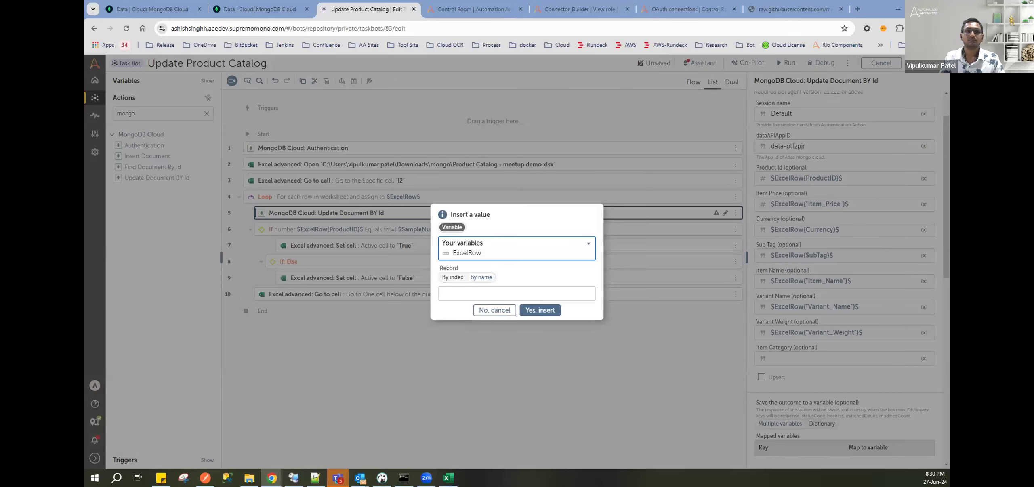
{"action": "left_click", "coordinate": [471, 290]}
{"action": "type", "text": "Main_Item_Categor"}
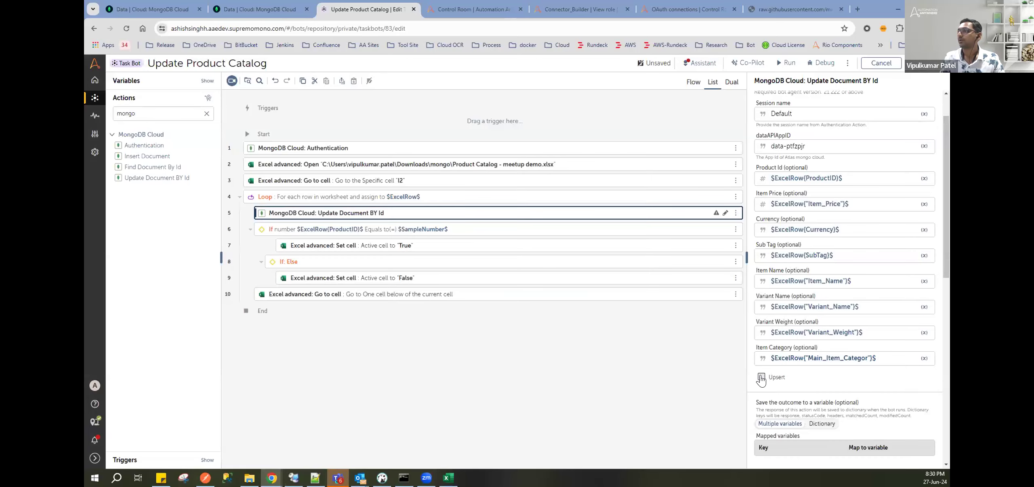
{"action": "left_click", "coordinate": [761, 377]}
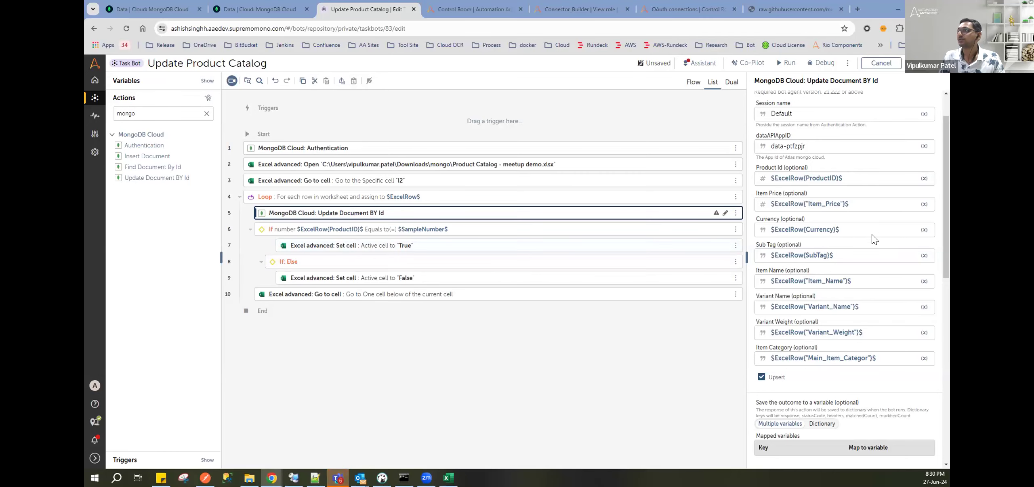
Step: Review the field mappings of the Update Document BY Id action and its section on saving the outcome to a variable
{"action": "scroll", "coordinate": [868, 230], "scroll_direction": "up", "scroll_amount": 2}
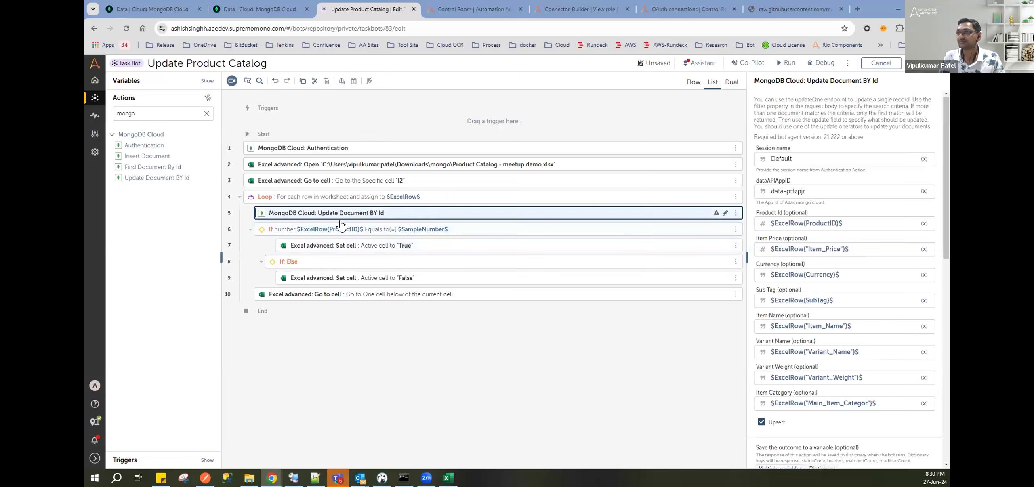
{"action": "scroll", "coordinate": [830, 248], "scroll_direction": "down", "scroll_amount": 2}
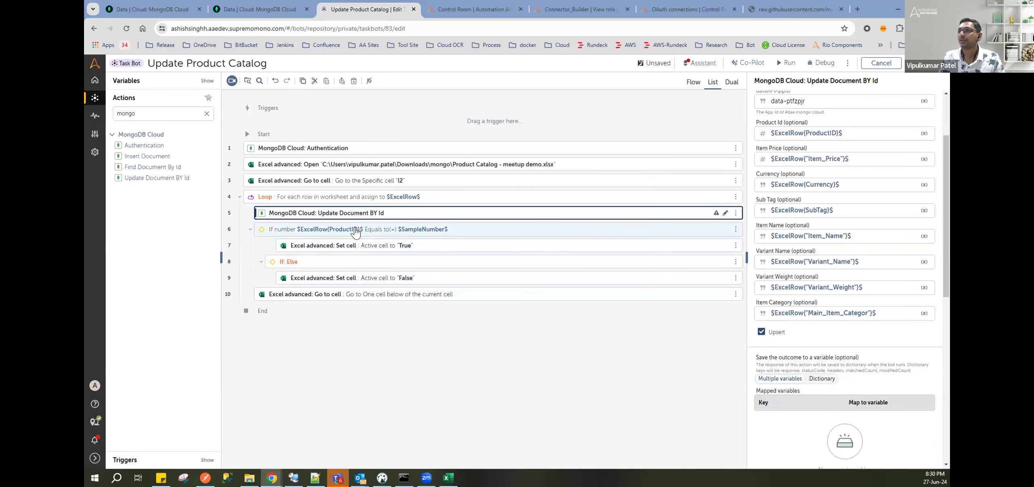
{"action": "scroll", "coordinate": [797, 267], "scroll_direction": "down", "scroll_amount": 4}
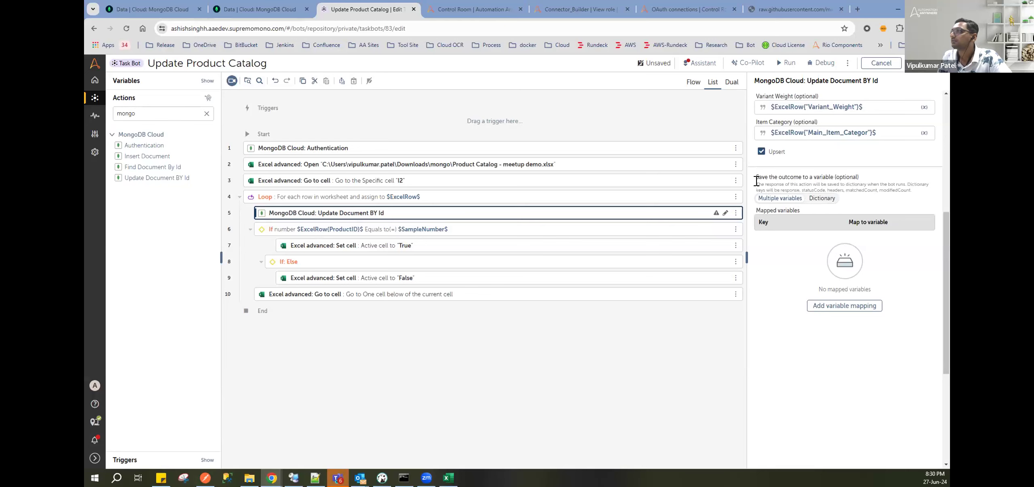
{"action": "left_click_drag", "start_coordinate": [756, 177], "coordinate": [855, 176]}
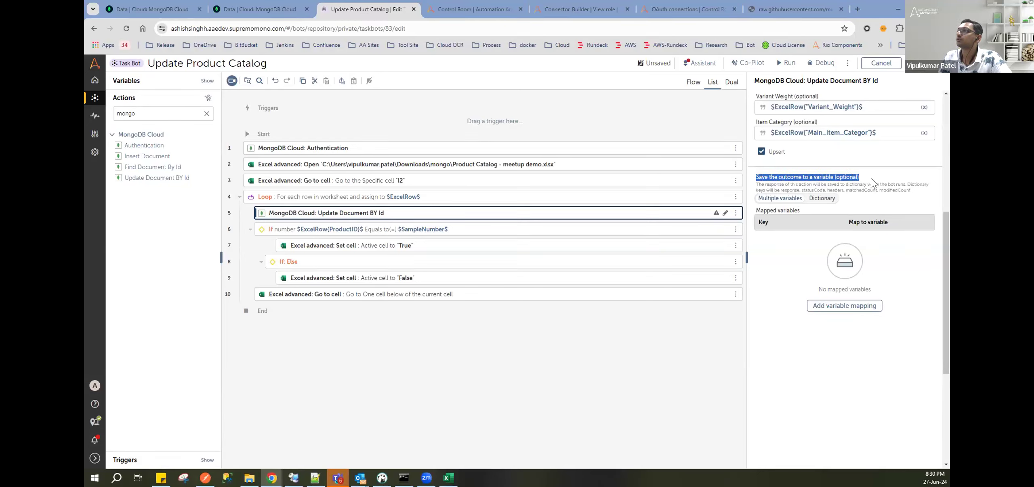
{"action": "double_click", "coordinate": [775, 184]}
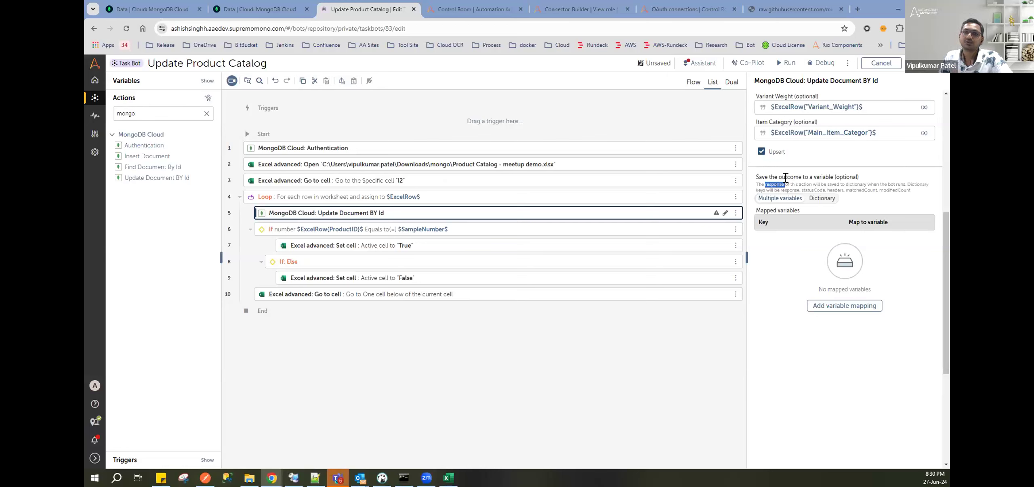
{"action": "left_click", "coordinate": [792, 184]}
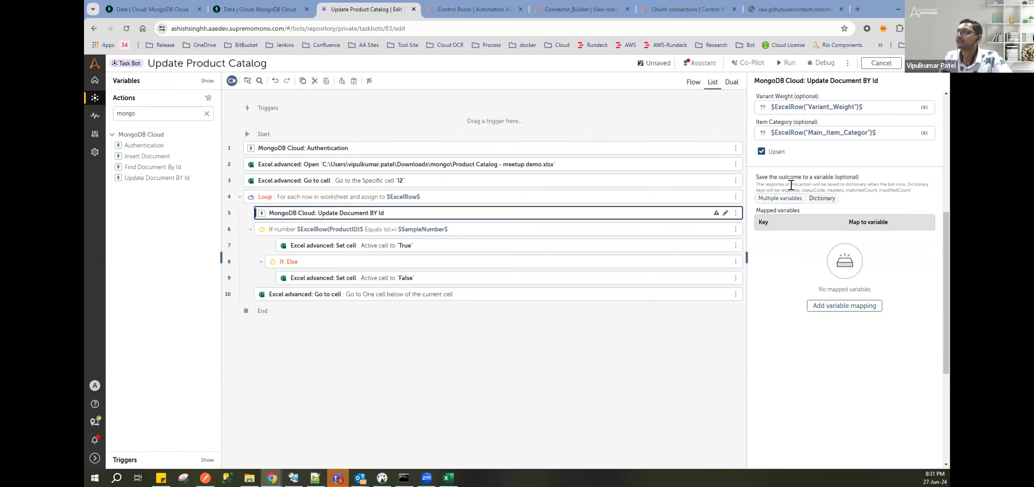
Step: Enlarge the page and read the outcome note's explanation of the dictionary keys response, statusCode and headers
{"action": "key", "text": "ctrl+plus"}
{"action": "key", "text": "ctrl+plus"}
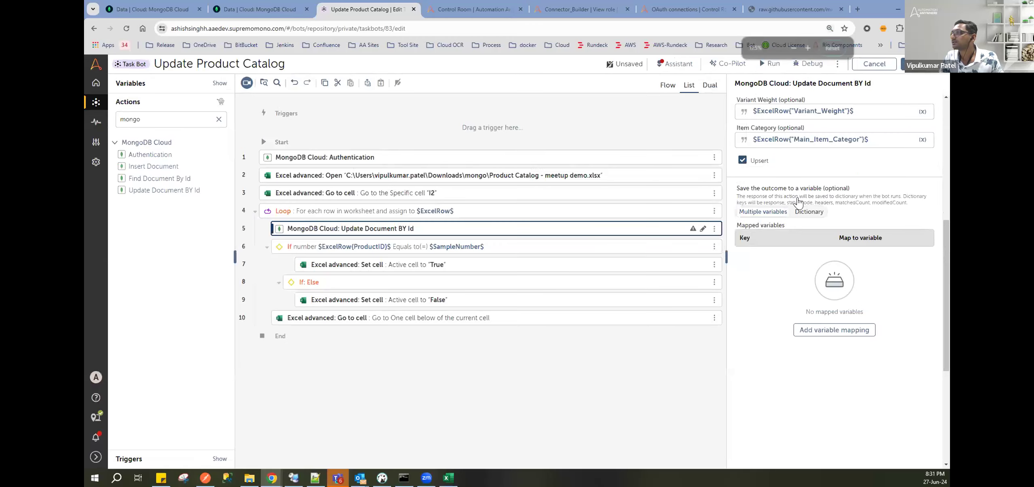
{"action": "key", "text": "ctrl+plus"}
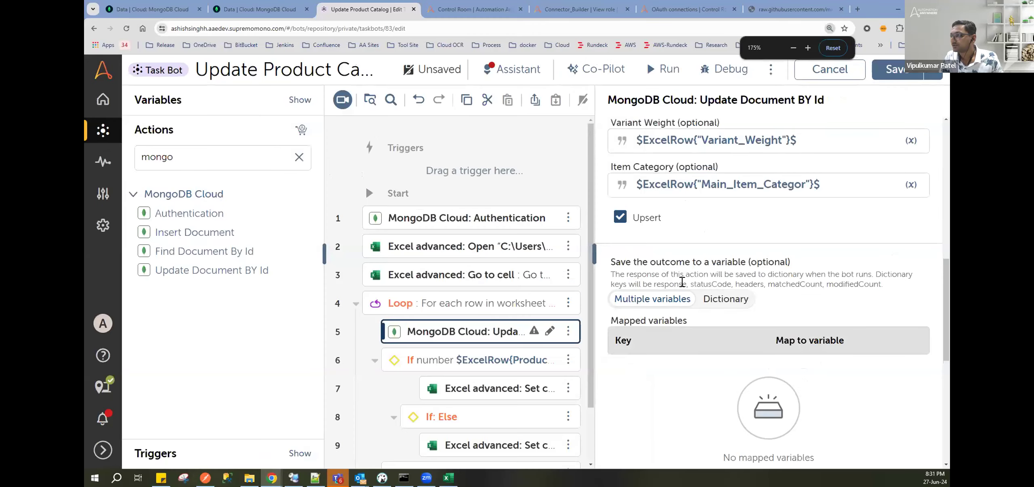
{"action": "double_click", "coordinate": [666, 280]}
{"action": "left_click", "coordinate": [690, 274]}
{"action": "double_click", "coordinate": [788, 271]}
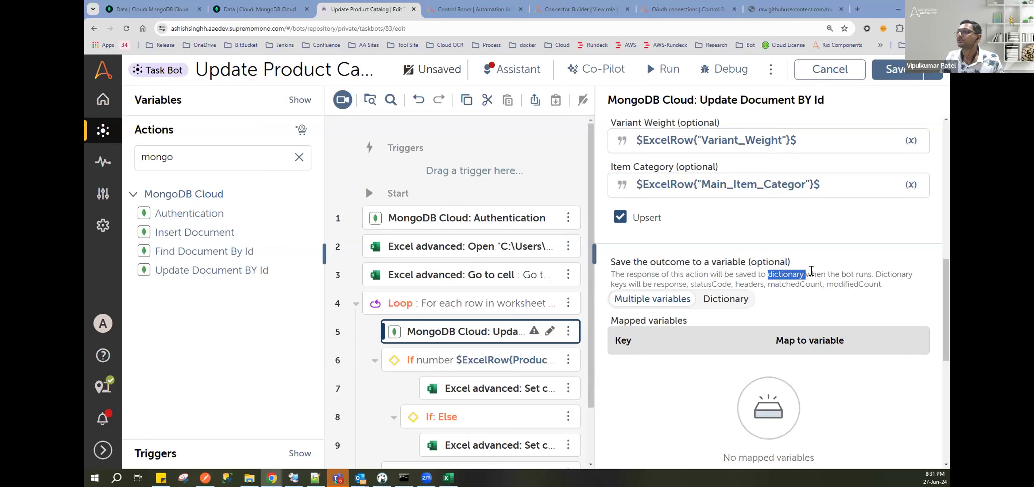
{"action": "left_click", "coordinate": [869, 274]}
{"action": "double_click", "coordinate": [896, 273]}
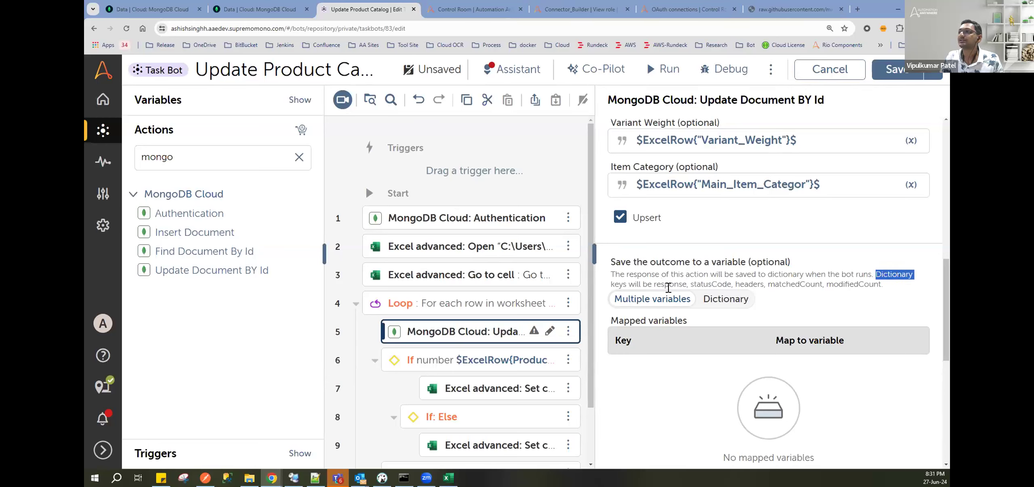
{"action": "double_click", "coordinate": [615, 283]}
{"action": "double_click", "coordinate": [664, 283]}
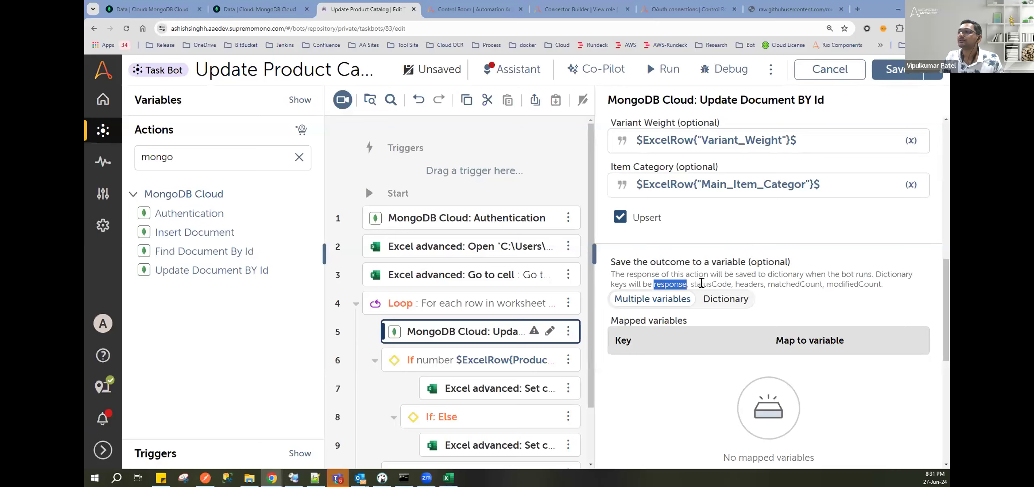
{"action": "double_click", "coordinate": [709, 283]}
{"action": "double_click", "coordinate": [749, 284]}
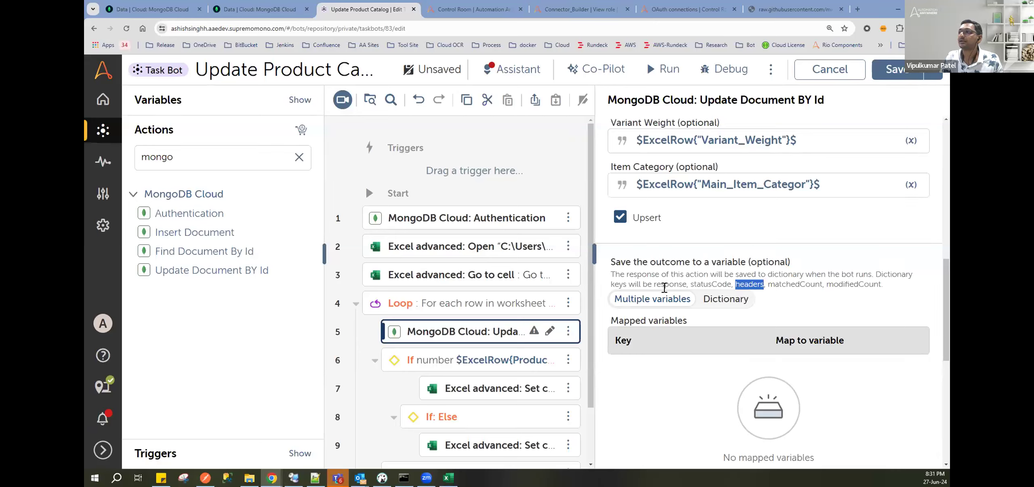
{"action": "left_click_drag", "start_coordinate": [655, 284], "coordinate": [761, 286]}
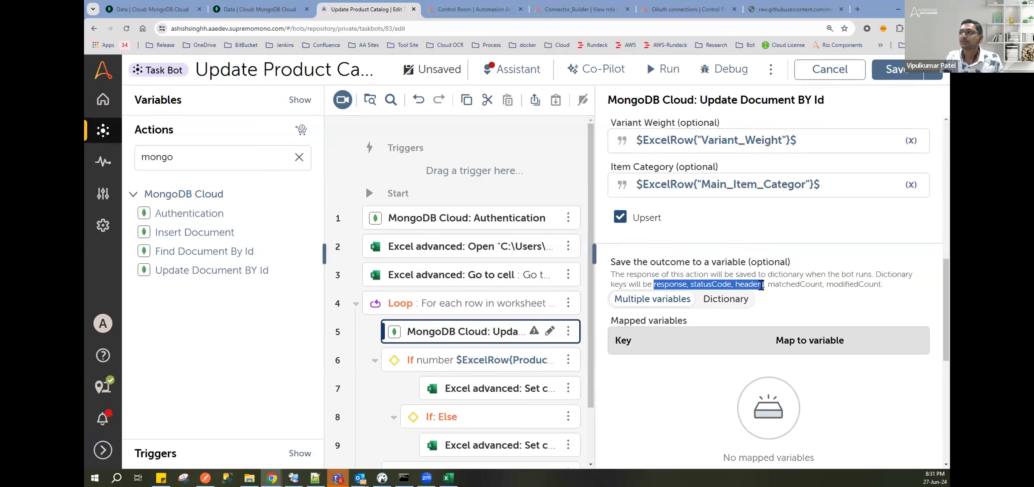
{"action": "double_click", "coordinate": [680, 283]}
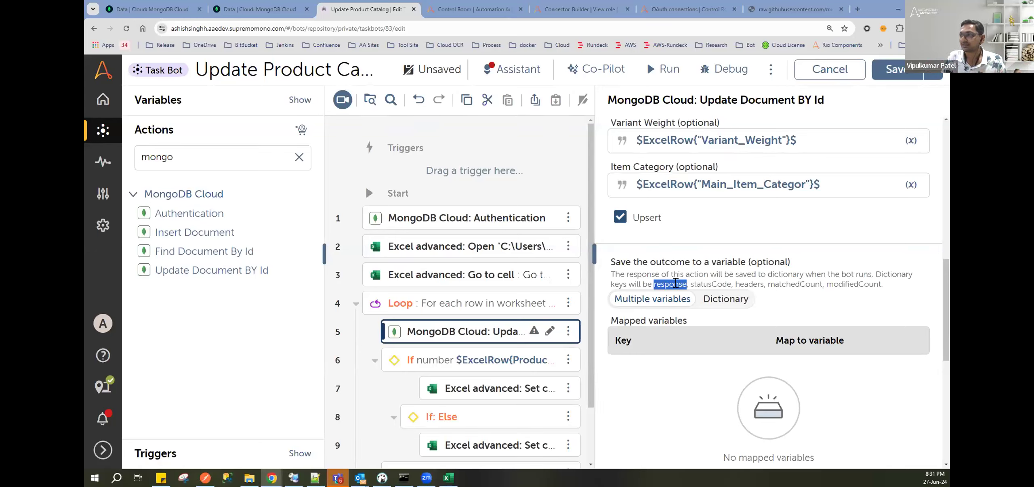
{"action": "double_click", "coordinate": [699, 283]}
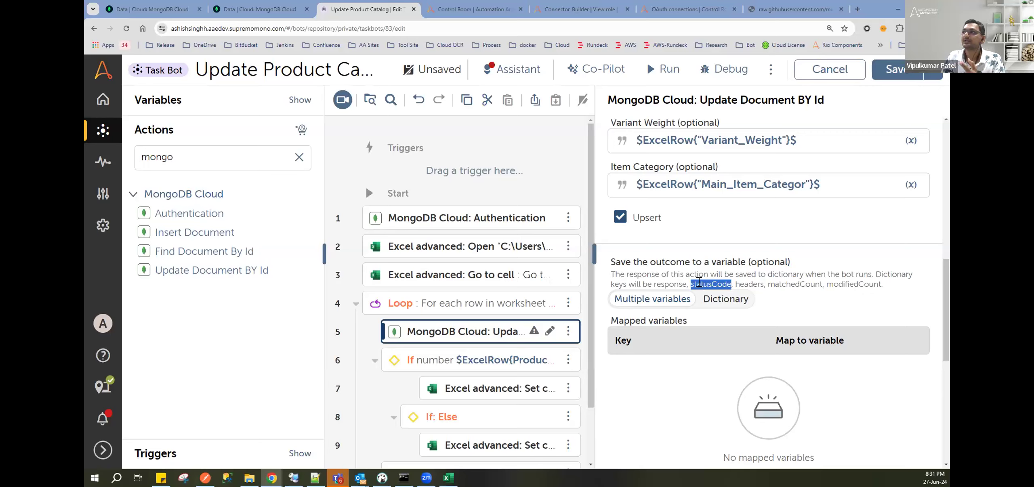
{"action": "double_click", "coordinate": [750, 284]}
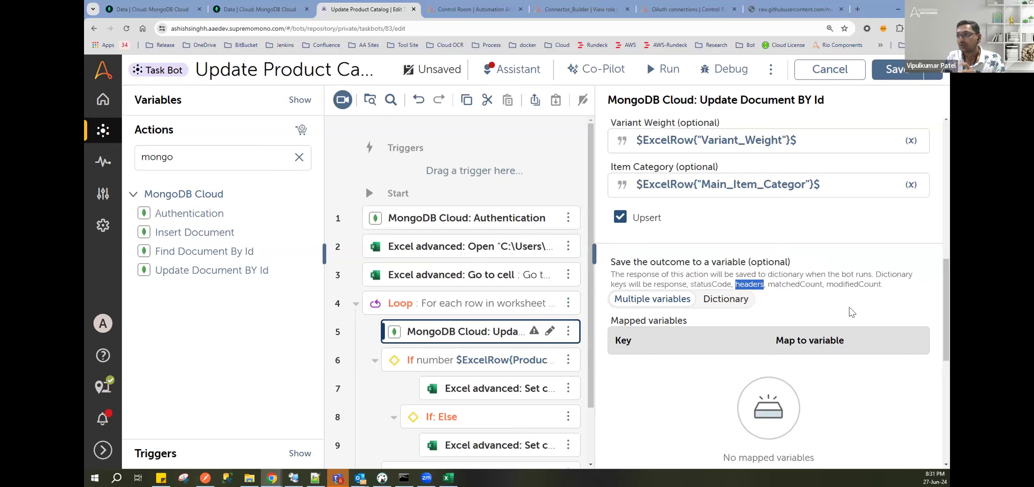
Step: Examine the matchedCount and modifiedCount keys in the outcome note and restore the page to its default zoom
{"action": "double_click", "coordinate": [789, 283]}
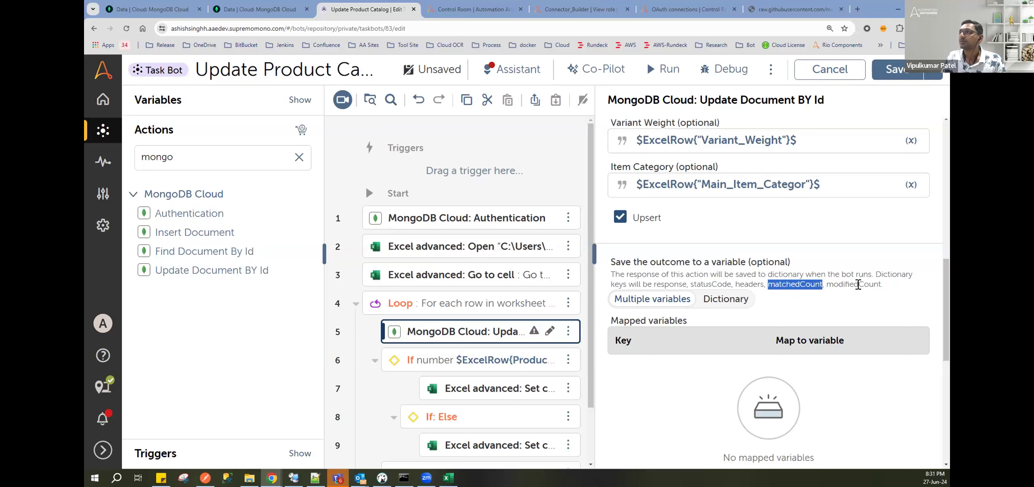
{"action": "double_click", "coordinate": [858, 284]}
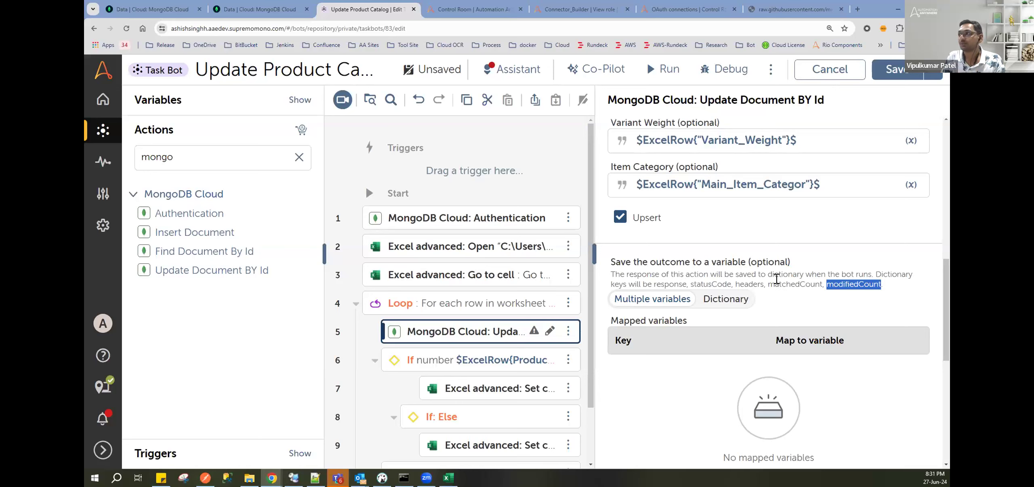
{"action": "double_click", "coordinate": [781, 285]}
{"action": "double_click", "coordinate": [844, 284]}
{"action": "double_click", "coordinate": [801, 285]}
{"action": "left_click", "coordinate": [851, 283]}
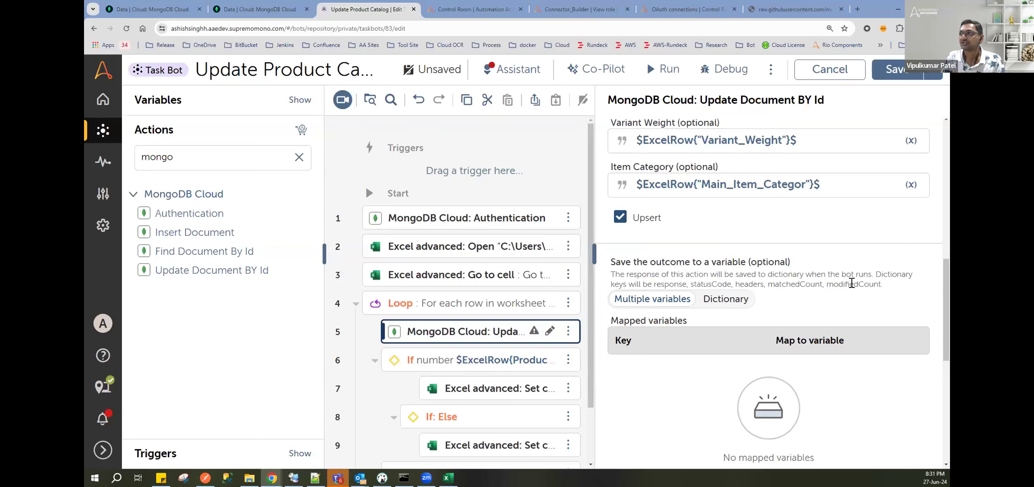
{"action": "double_click", "coordinate": [792, 283]}
{"action": "left_click", "coordinate": [852, 284]}
{"action": "double_click", "coordinate": [852, 284]}
{"action": "left_click", "coordinate": [795, 285]}
{"action": "double_click", "coordinate": [795, 285]}
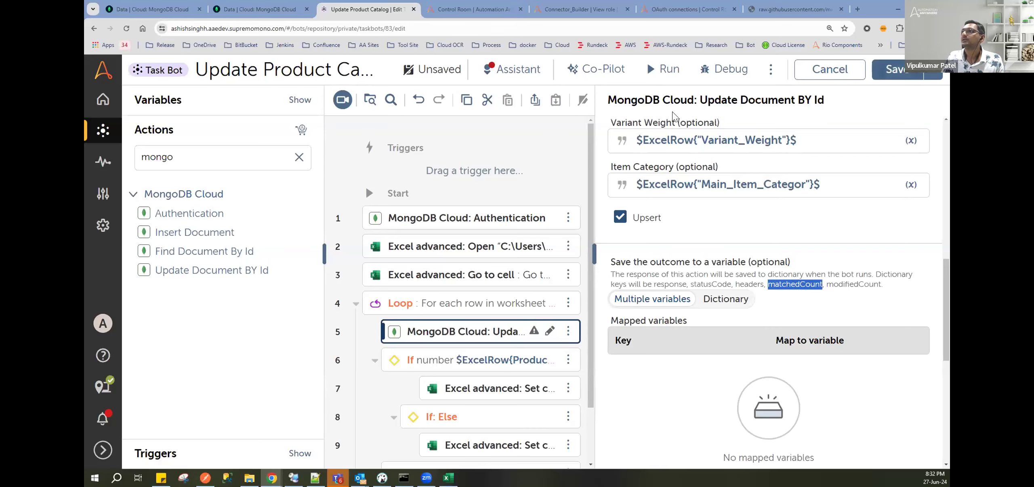
{"action": "left_click", "coordinate": [829, 28]}
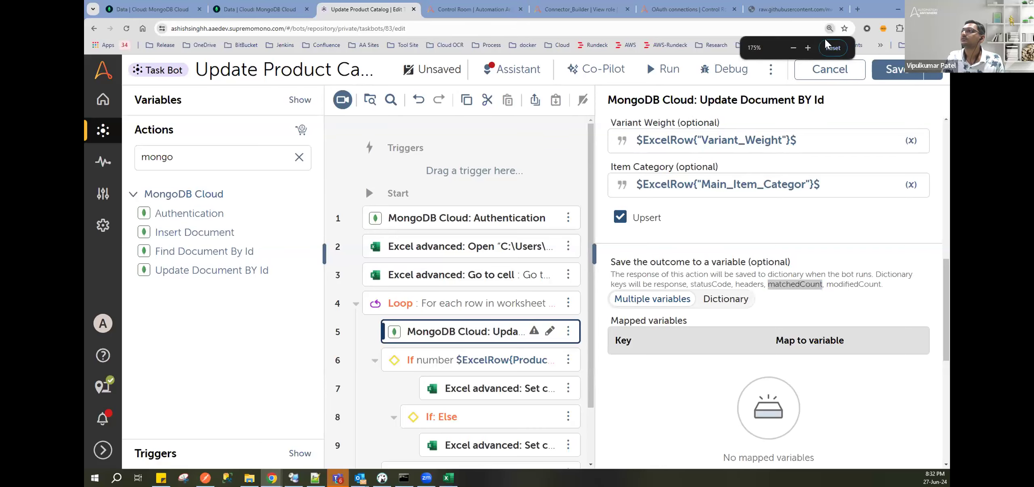
{"action": "left_click", "coordinate": [832, 49]}
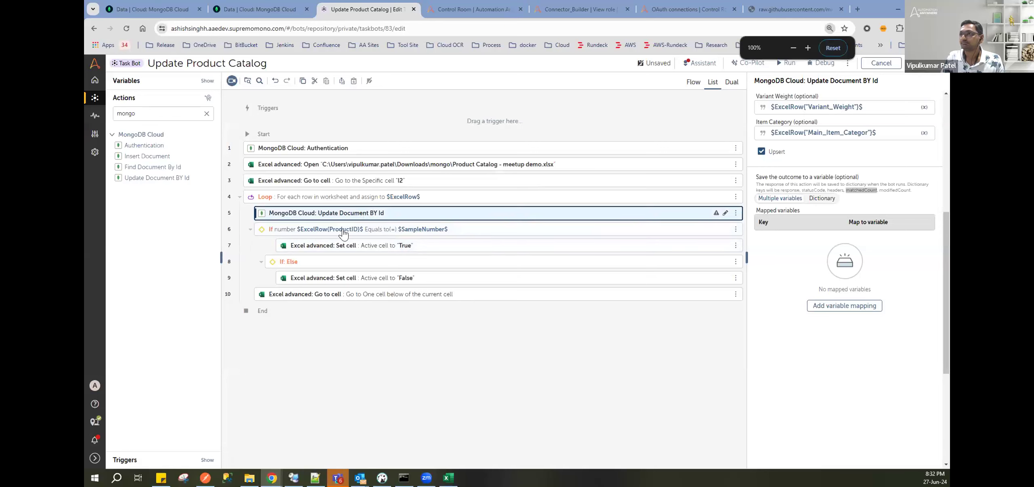
Step: Disable the If block and both Excel advanced Go to cell actions, the one inside the loop and the one before it
{"action": "left_click", "coordinate": [735, 229]}
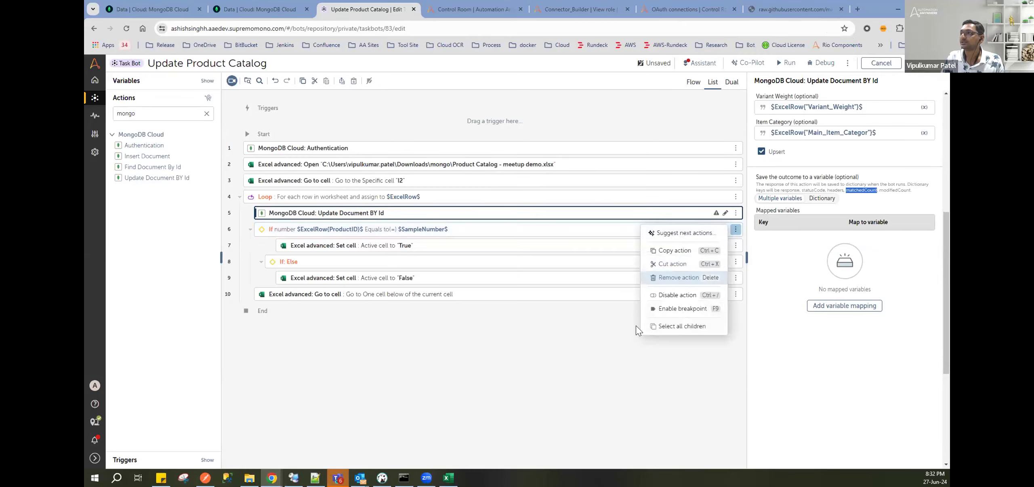
{"action": "left_click", "coordinate": [672, 295]}
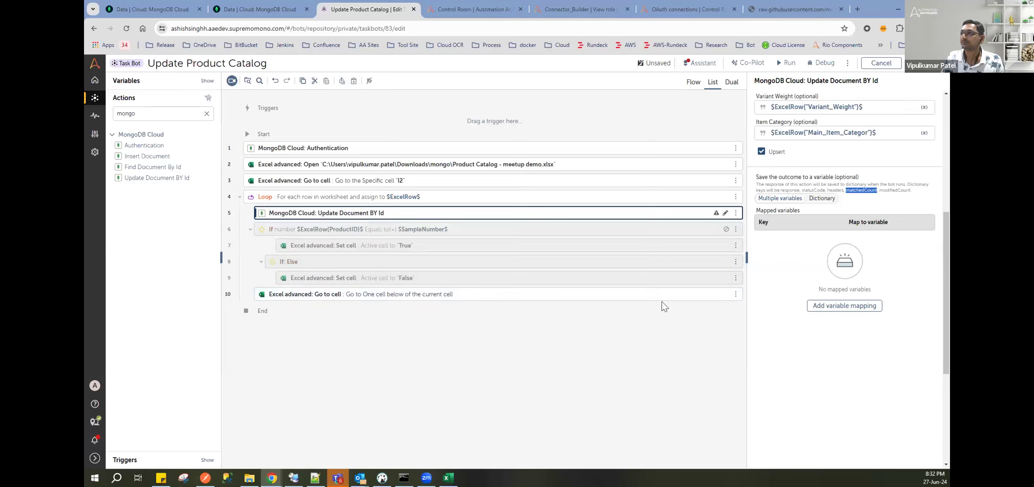
{"action": "left_click", "coordinate": [735, 294]}
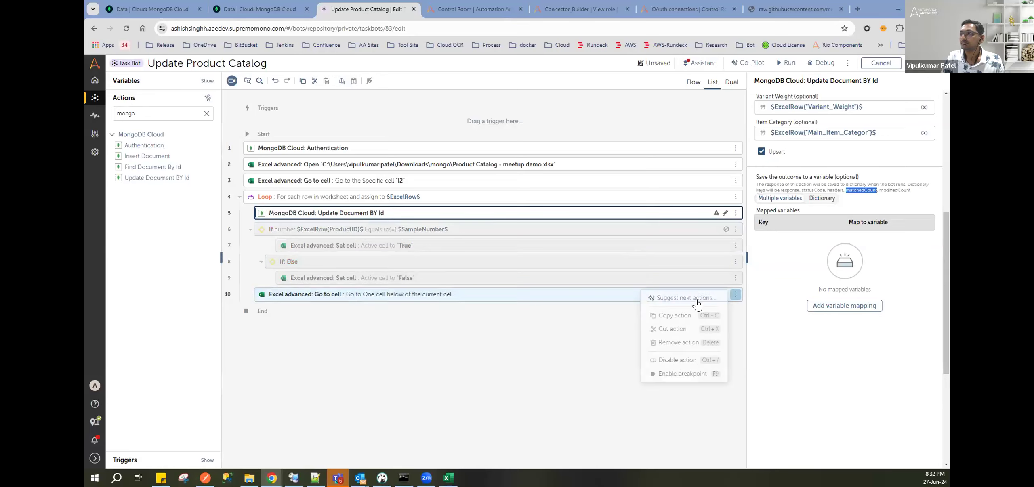
{"action": "left_click", "coordinate": [677, 360]}
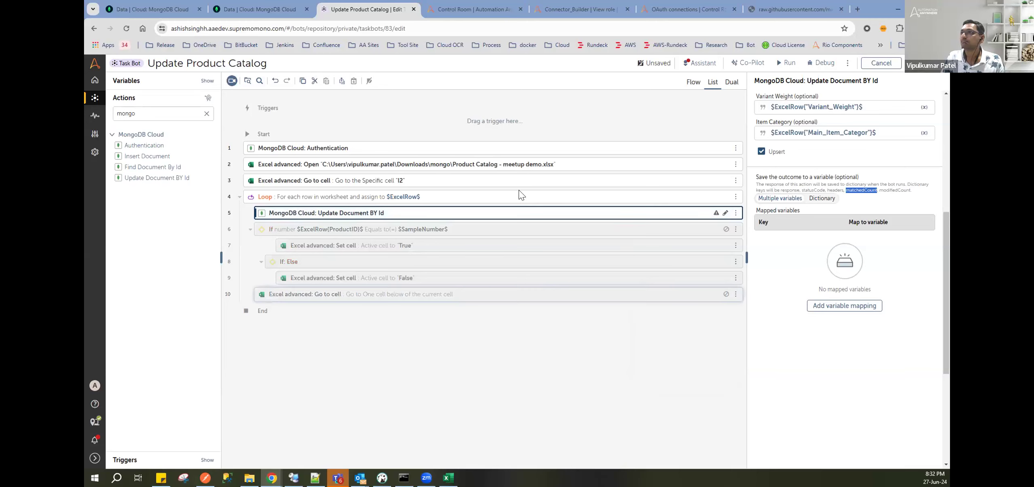
{"action": "left_click", "coordinate": [735, 180]}
{"action": "left_click", "coordinate": [665, 265]}
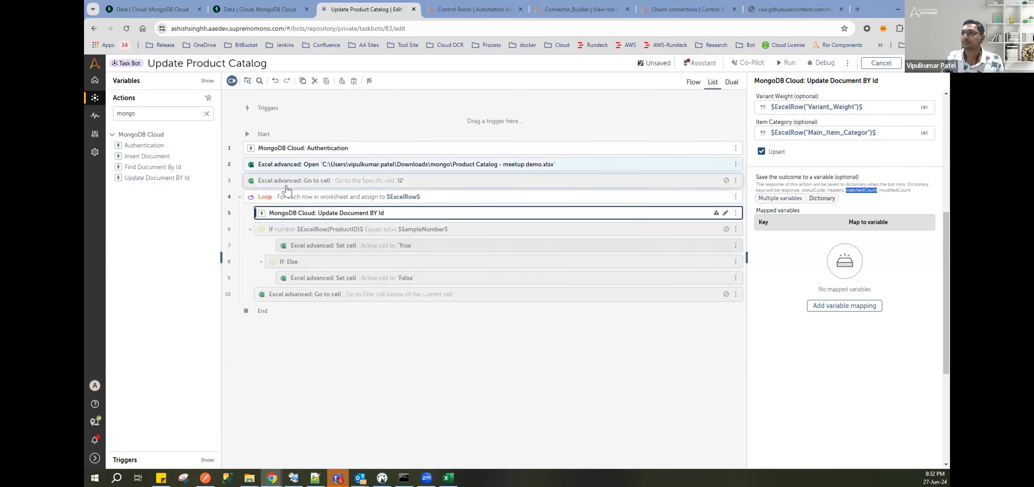
{"action": "left_click", "coordinate": [283, 164]}
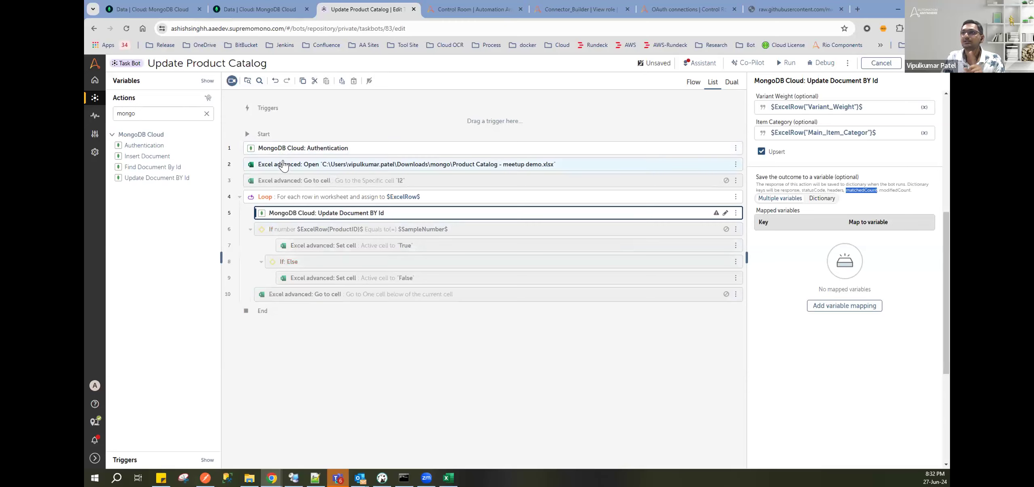
{"action": "left_click", "coordinate": [283, 197]}
{"action": "left_click", "coordinate": [286, 211]}
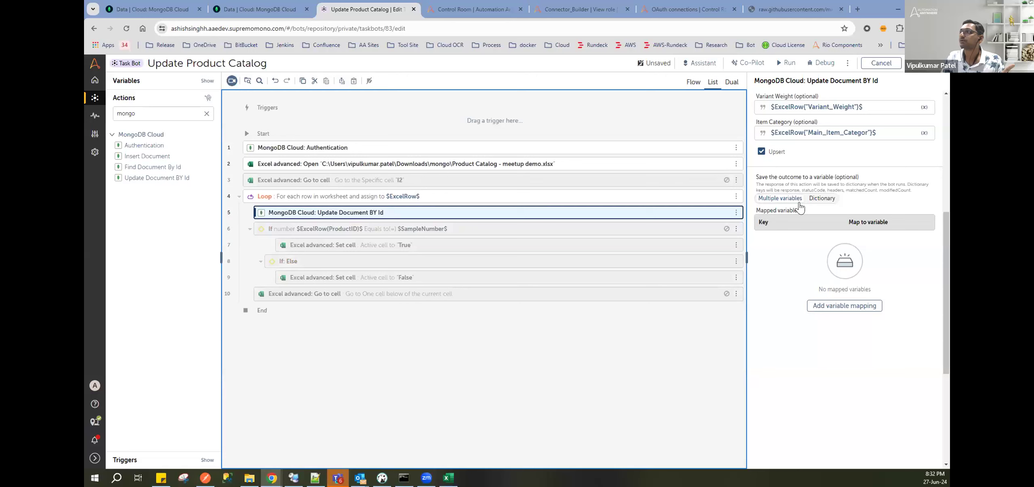
{"action": "scroll", "coordinate": [826, 234], "scroll_direction": "up", "scroll_amount": 5}
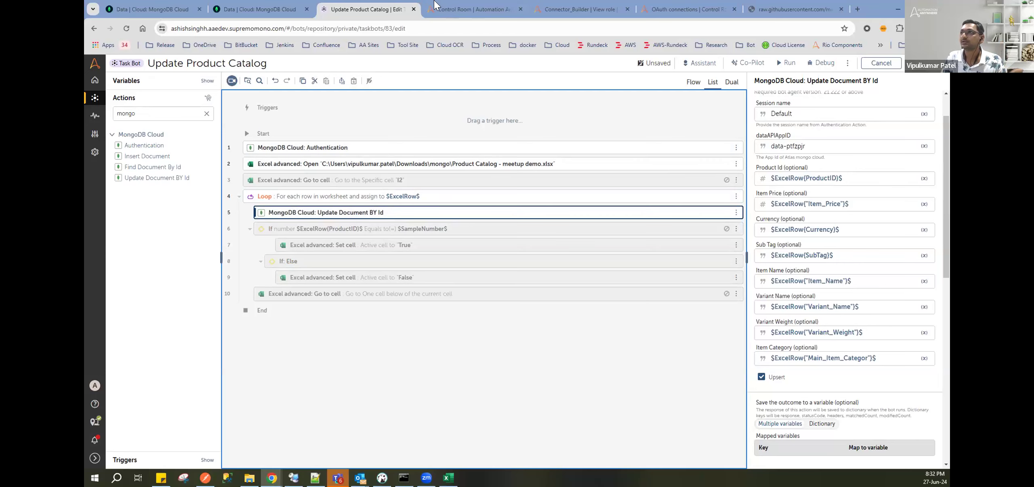
Step: Open the Control Room's Packages page in a separate browser tab and get its package search ready
{"action": "mouse_move", "coordinate": [95, 134]}
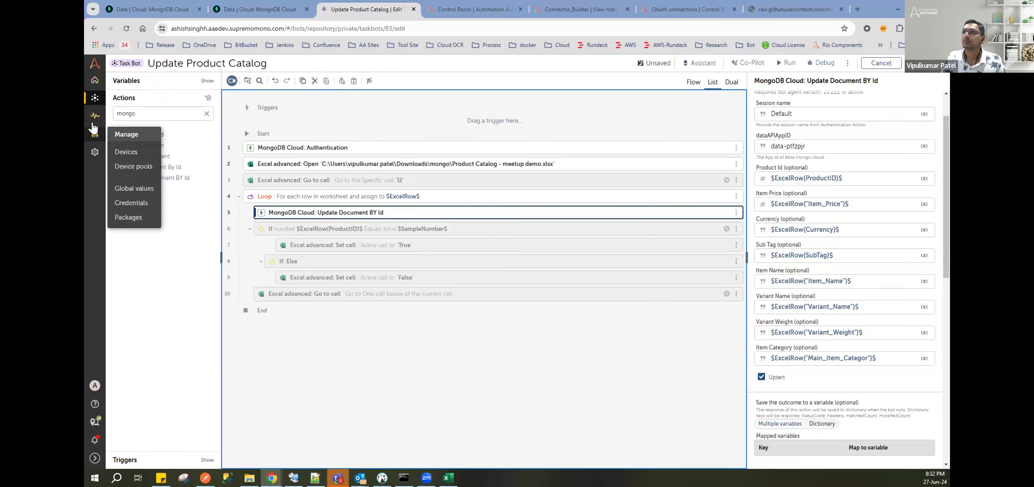
{"action": "left_click", "coordinate": [132, 218]}
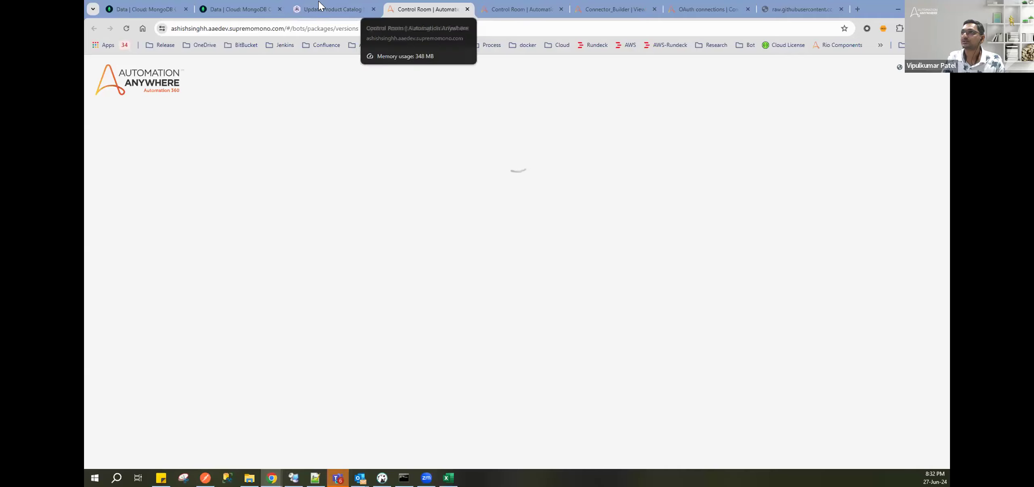
{"action": "left_click", "coordinate": [319, 9]}
{"action": "left_click", "coordinate": [424, 9]}
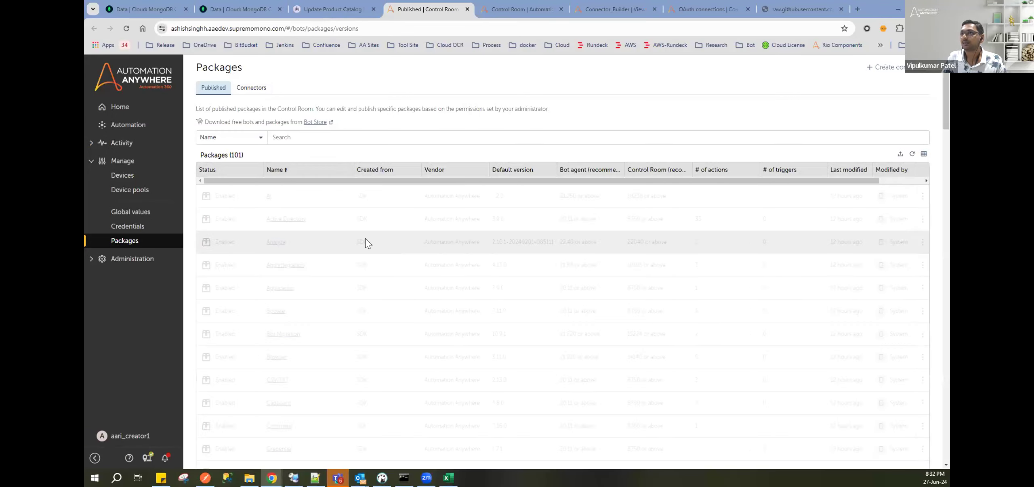
{"action": "left_click", "coordinate": [300, 135]}
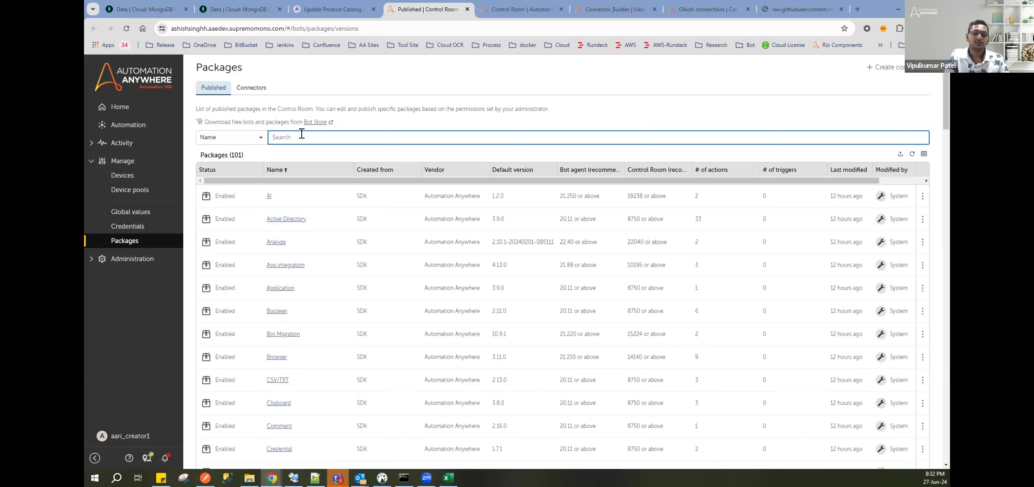
Step: Return to the Update Product Catalog bot, run it, and dismiss the run message
{"action": "left_click", "coordinate": [332, 10]}
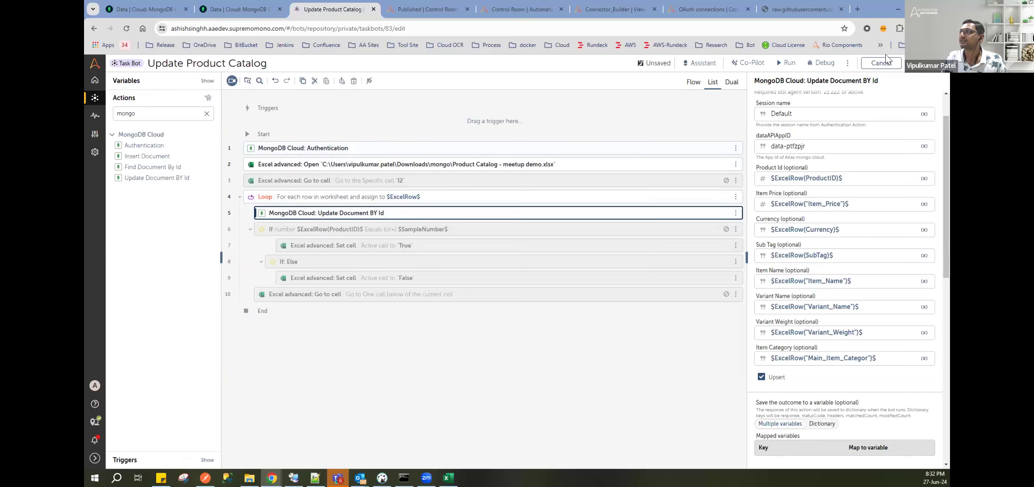
{"action": "left_click", "coordinate": [784, 64]}
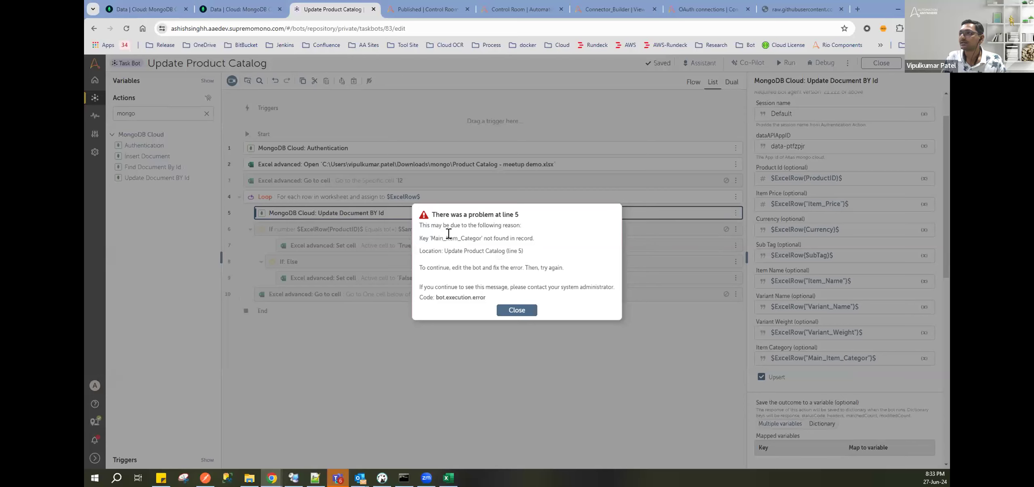
{"action": "double_click", "coordinate": [448, 237]}
{"action": "left_click", "coordinate": [531, 316]}
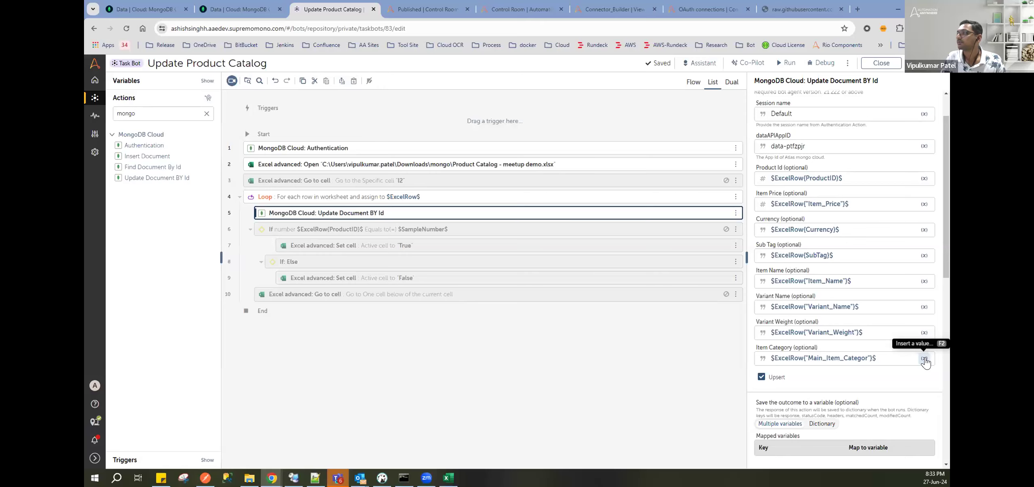
Step: Choose the ExcelRow record variable as the value to insert into the Item Category field
{"action": "left_click", "coordinate": [923, 358]}
{"action": "left_click", "coordinate": [492, 268]}
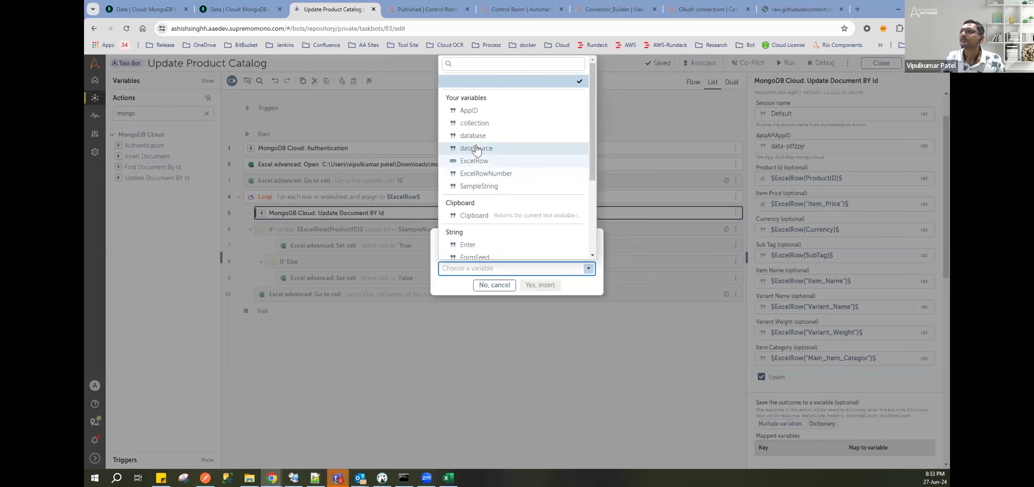
{"action": "left_click", "coordinate": [478, 180]}
{"action": "left_click", "coordinate": [509, 267]}
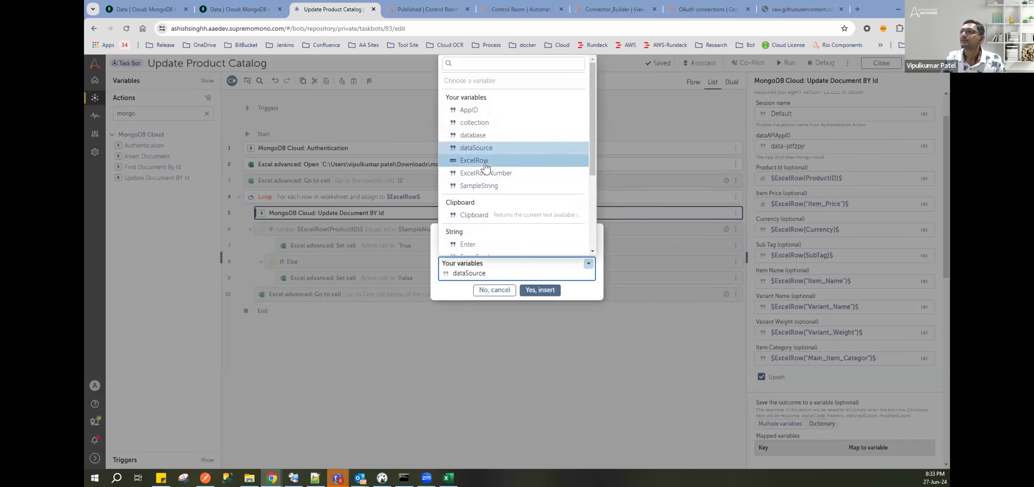
{"action": "left_click", "coordinate": [474, 161]}
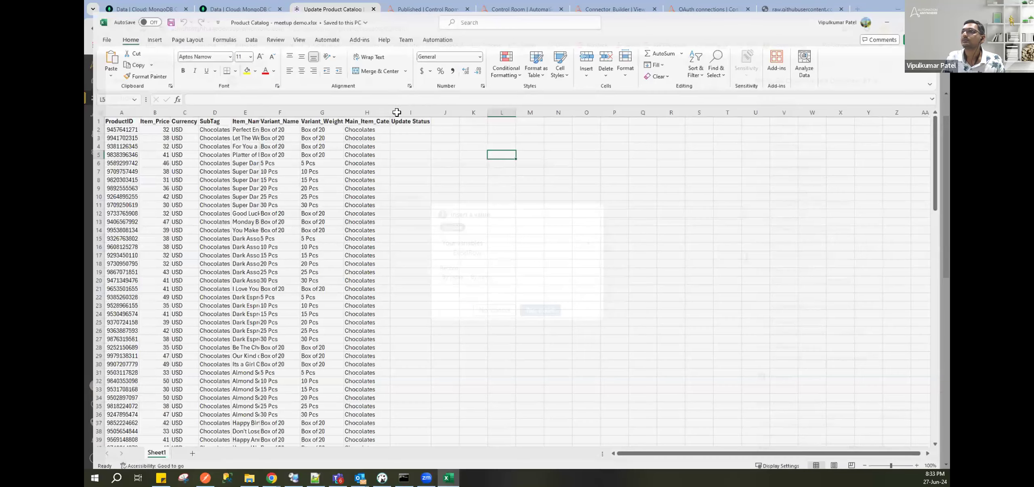
Step: Copy the header Main_Item_Category from cell H1 of the Product Catalog workbook in Excel and insert it as ExcelRow's column name in Item Category
{"action": "key", "text": "alt+Tab"}
{"action": "left_click", "coordinate": [373, 111]}
{"action": "left_click", "coordinate": [261, 90]}
{"action": "double_click", "coordinate": [262, 89]}
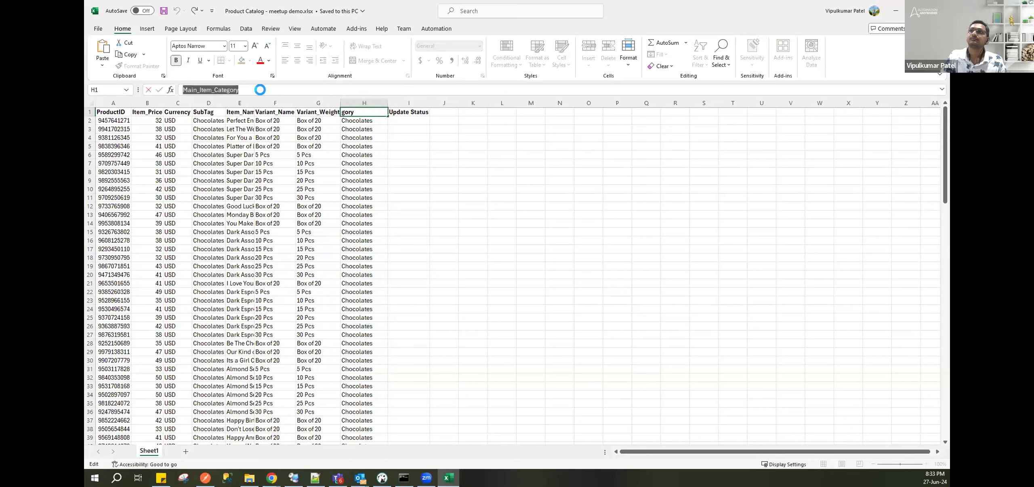
{"action": "key", "text": "ctrl+c"}
{"action": "key", "text": "alt+Tab"}
{"action": "left_click", "coordinate": [479, 293]}
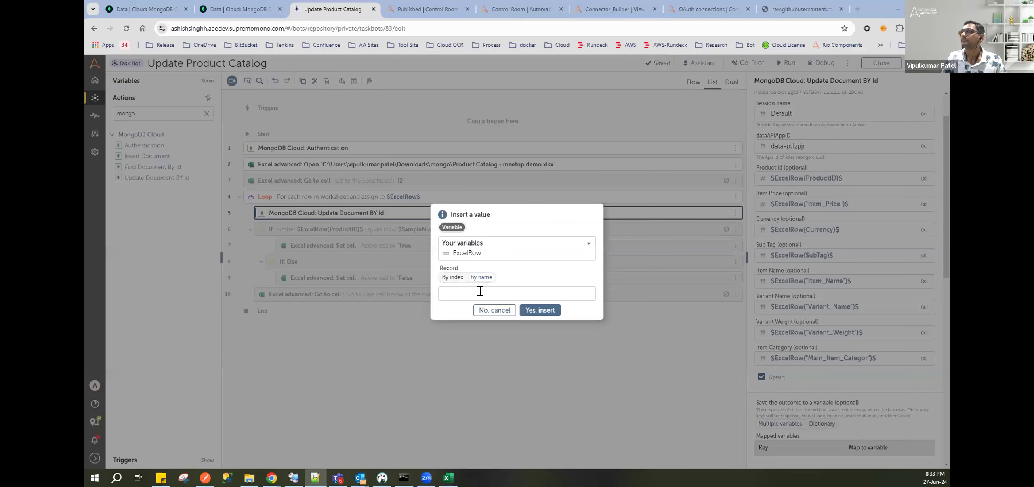
{"action": "key", "text": "ctrl+v"}
{"action": "left_click", "coordinate": [540, 311]}
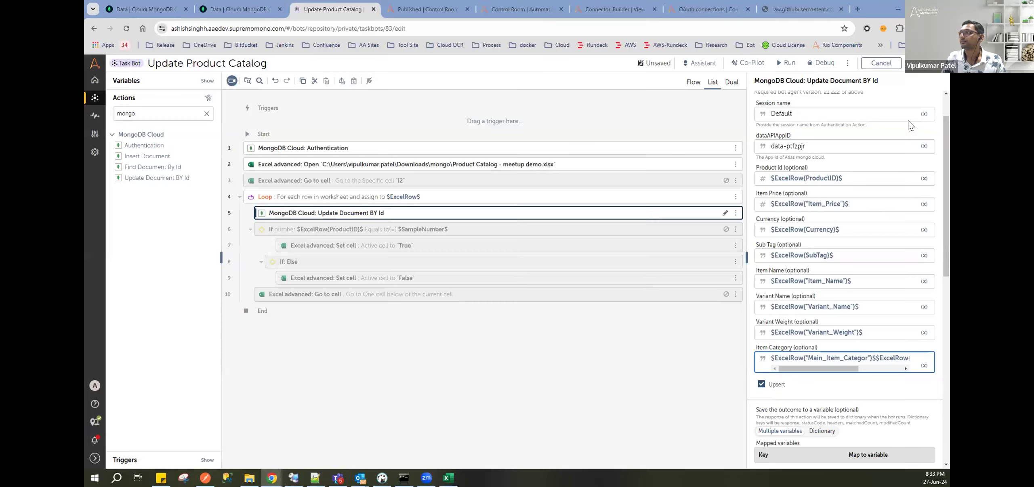
Step: Cancel a prematurely started bot run and delete the misspelled Main_Item_Categor reference from the Item Category field
{"action": "left_click", "coordinate": [784, 63]}
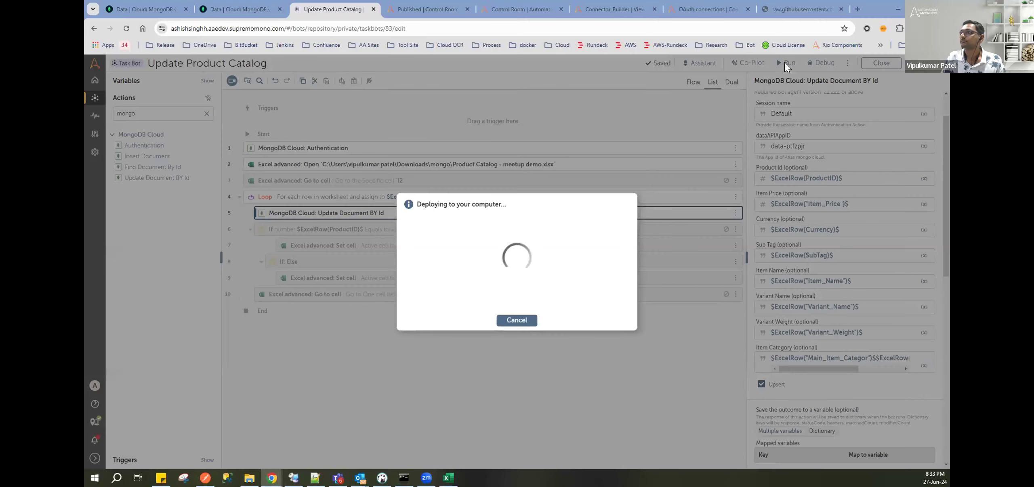
{"action": "left_click", "coordinate": [524, 319]}
{"action": "left_click", "coordinate": [870, 358]}
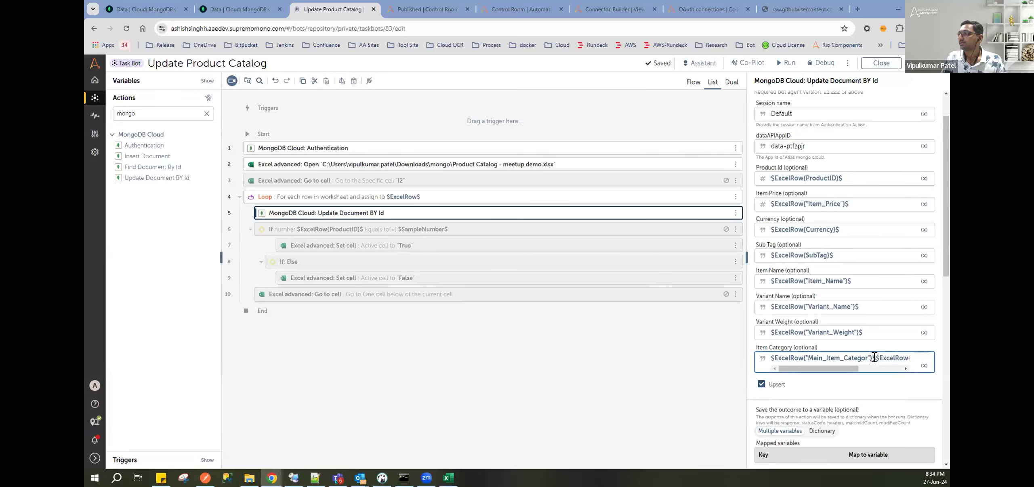
{"action": "key", "text": "shift+End"}
{"action": "key", "text": "Delete"}
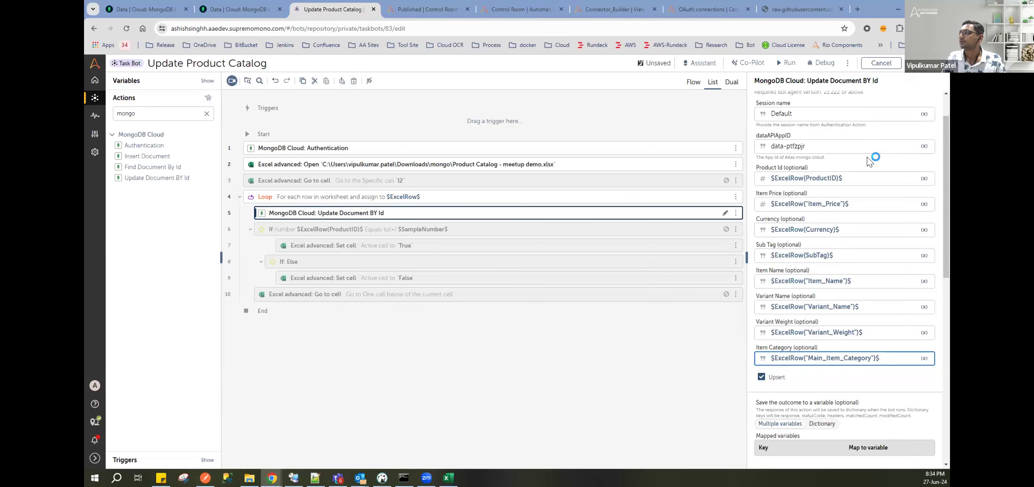
Step: Try twice to run the corrected Update Product Catalog bot and reload its editor page
{"action": "left_click", "coordinate": [785, 65]}
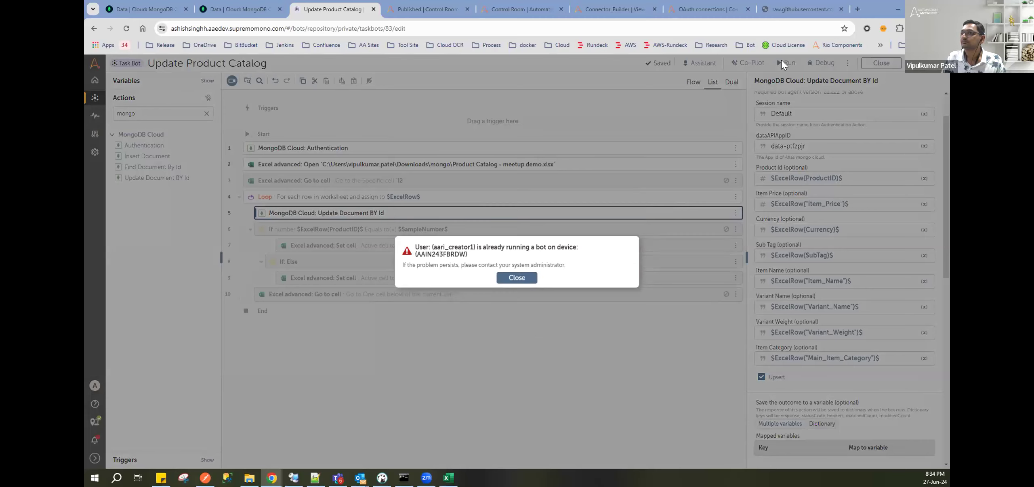
{"action": "left_click", "coordinate": [511, 279]}
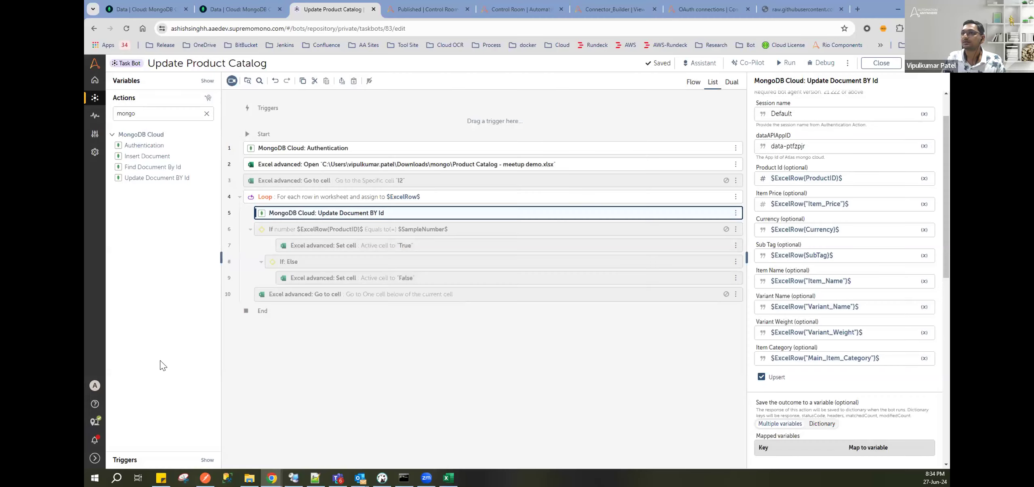
{"action": "left_click", "coordinate": [95, 422]}
{"action": "left_click", "coordinate": [785, 63]}
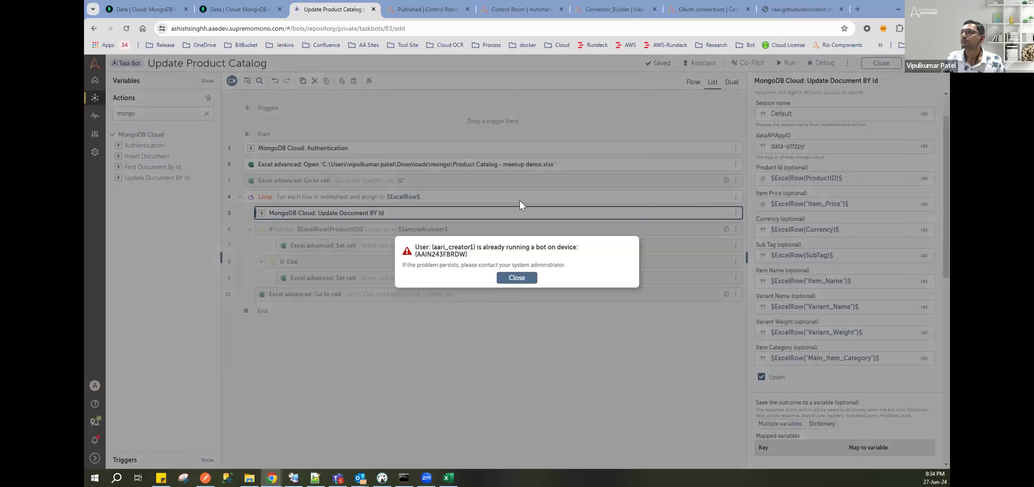
{"action": "left_click", "coordinate": [514, 279]}
{"action": "left_click", "coordinate": [126, 28]}
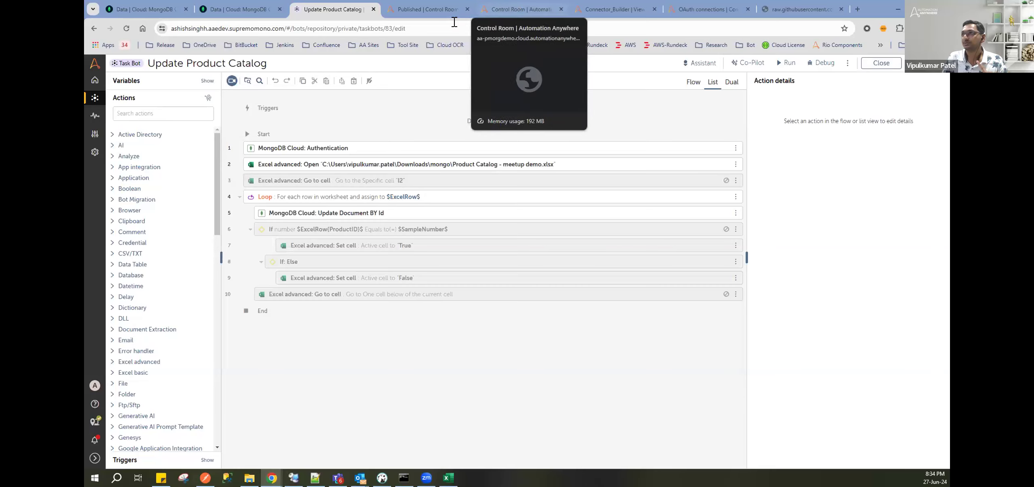
Step: Search the published packages for mongo and open the MongoDB Cloud connector for editing
{"action": "left_click", "coordinate": [426, 9]}
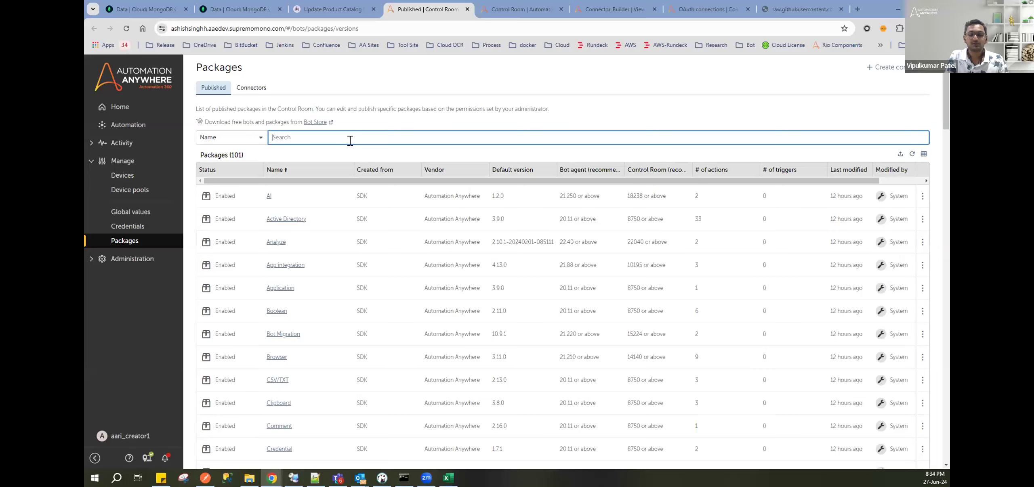
{"action": "type", "text": "mongo"}
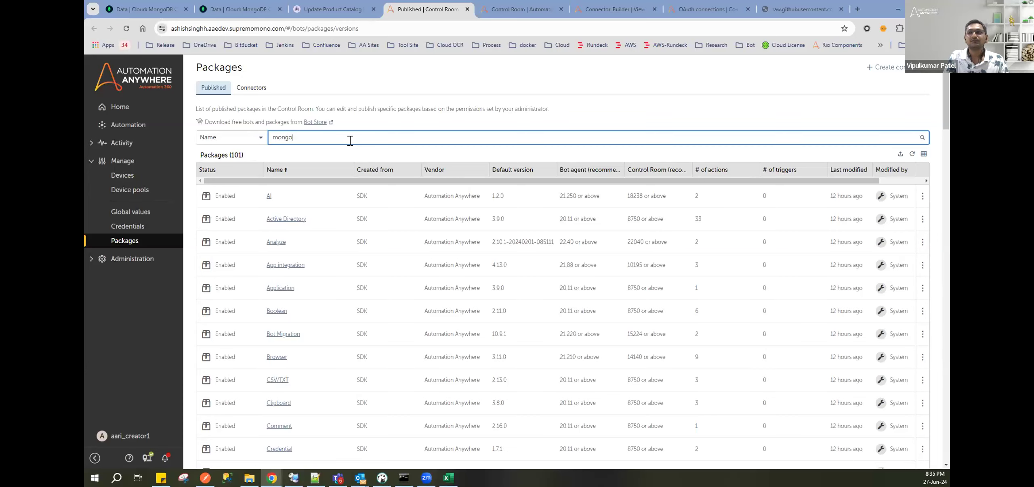
{"action": "key", "text": "Return"}
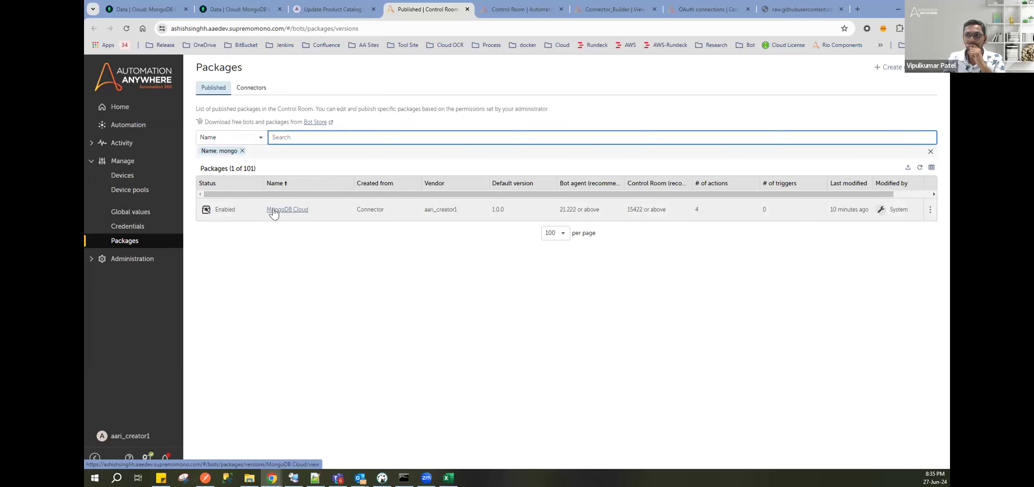
{"action": "mouse_move", "coordinate": [916, 213]}
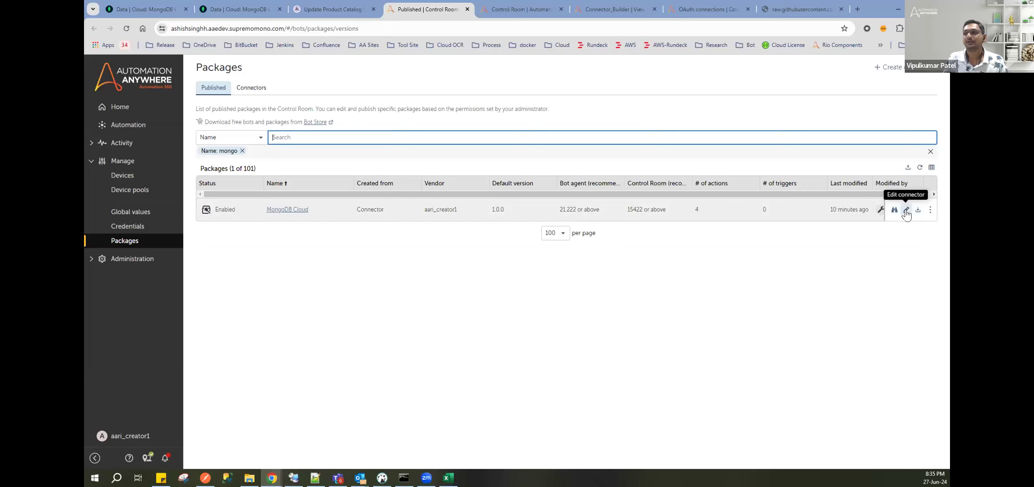
{"action": "left_click", "coordinate": [905, 210]}
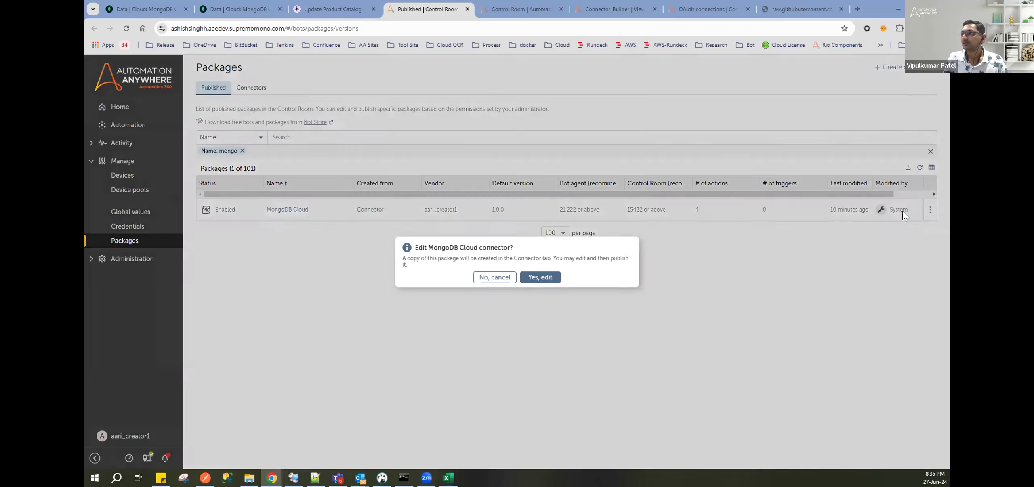
{"action": "left_click", "coordinate": [555, 275]}
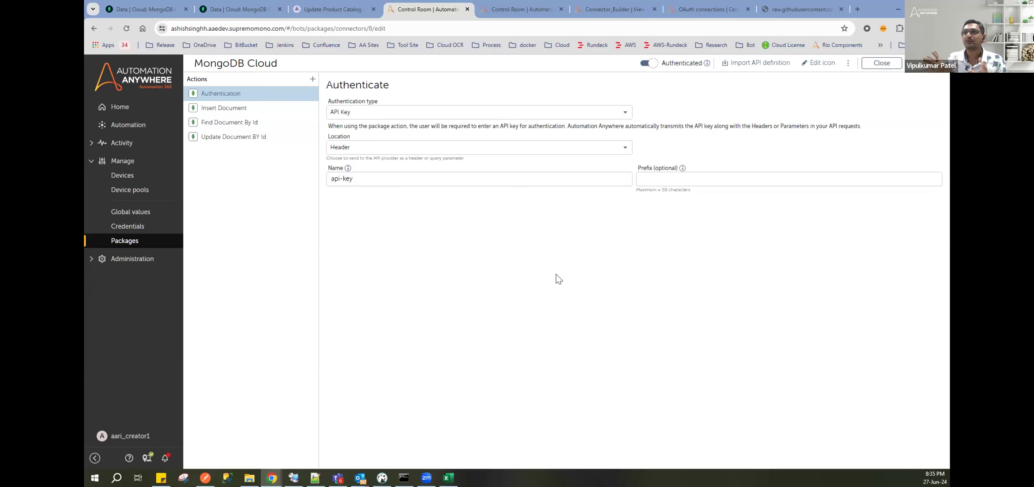
Step: Add a new action named Instert By Batch to the MongoDB Cloud connector
{"action": "left_click", "coordinate": [311, 79]}
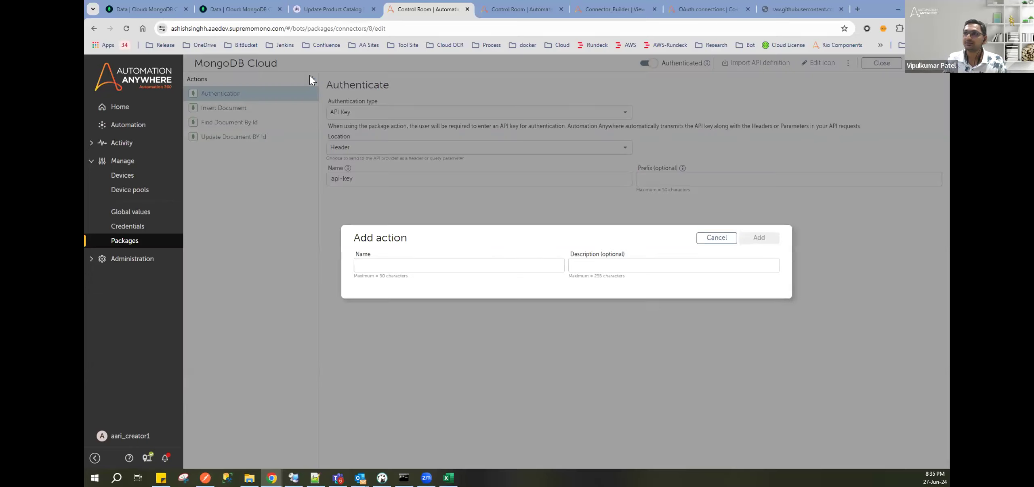
{"action": "left_click", "coordinate": [377, 265]}
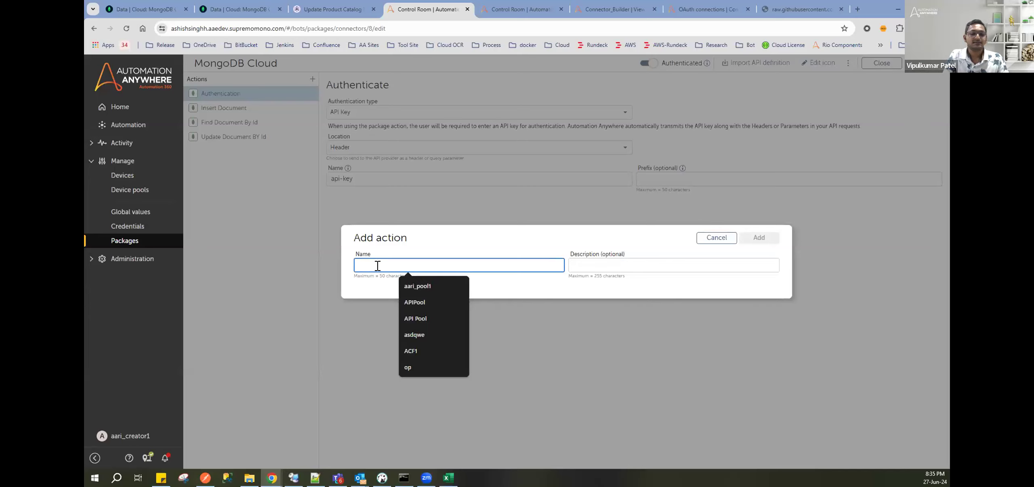
{"action": "type", "text": "Inst"}
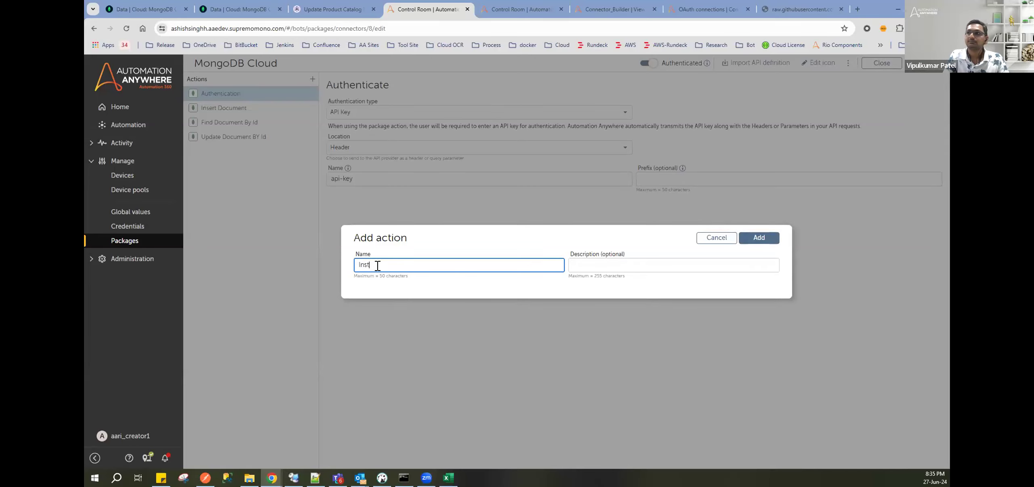
{"action": "type", "text": "ertB"}
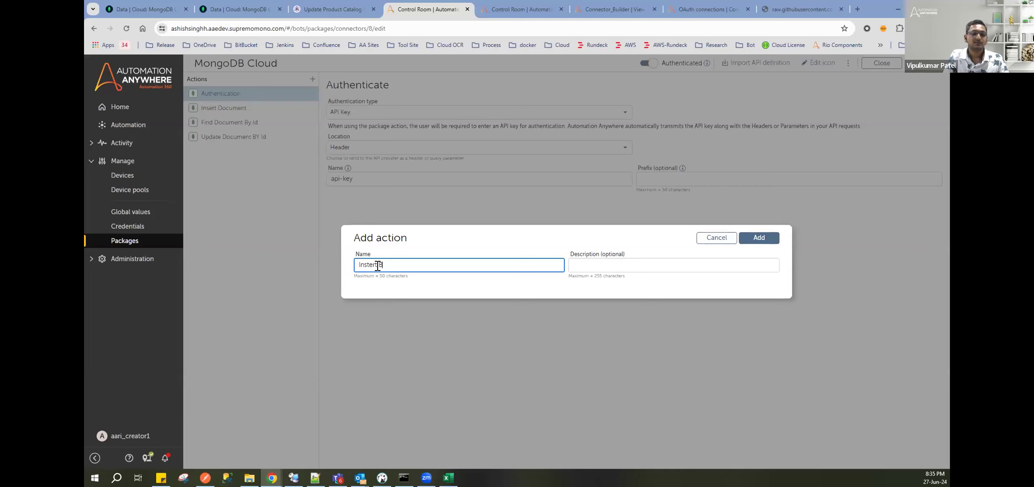
{"action": "type", "text": "atch"}
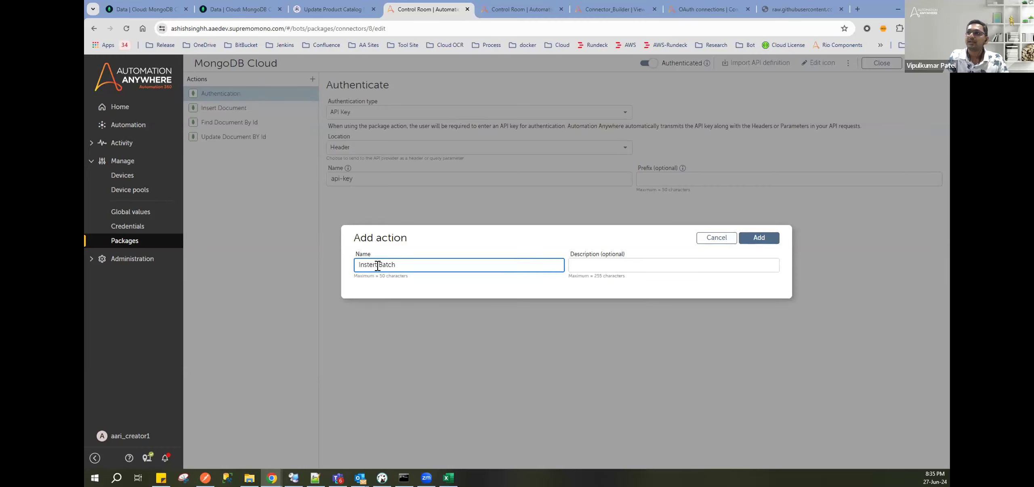
{"action": "left_click", "coordinate": [377, 265]}
{"action": "type", "text": "By"}
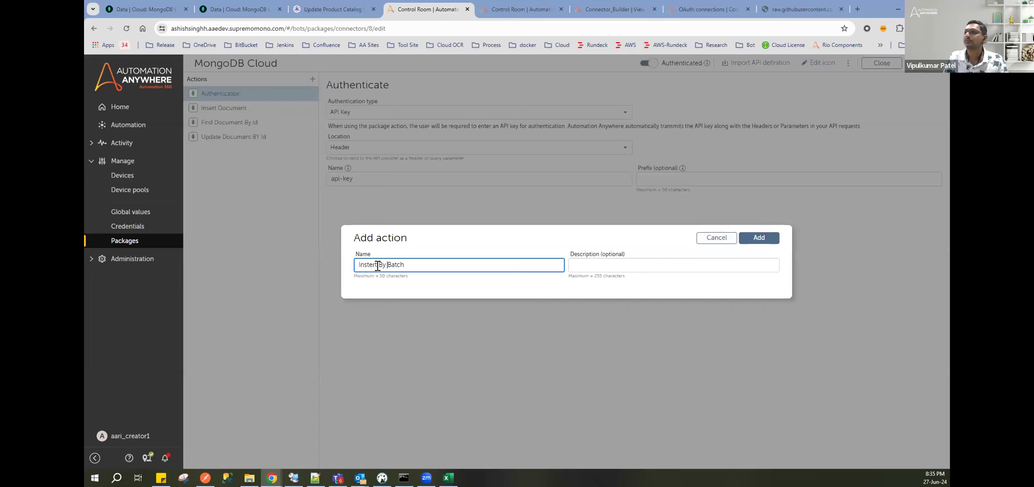
{"action": "left_click", "coordinate": [762, 238]}
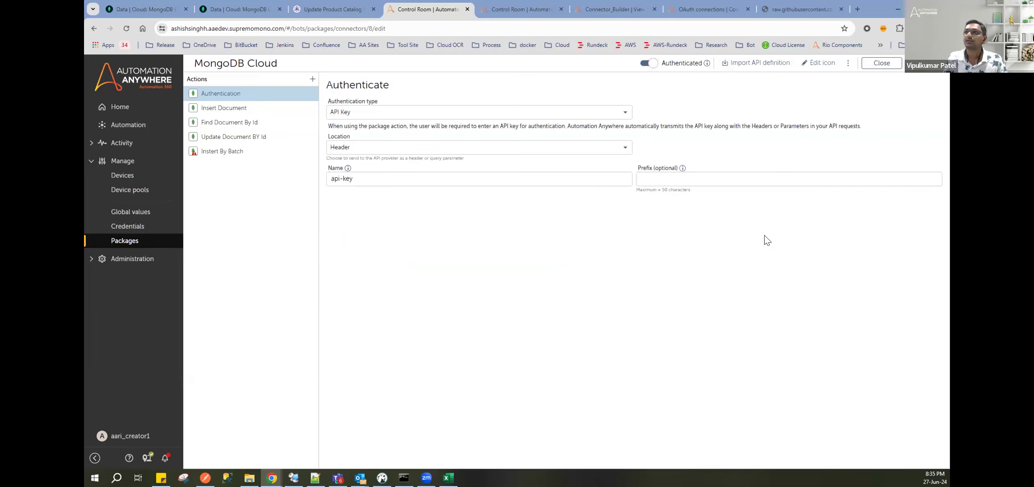
Step: Copy the endpoint path from the Update Document BY Id action into the Instert By Batch action's endpoint
{"action": "left_click", "coordinate": [228, 149]}
{"action": "left_click", "coordinate": [673, 134]}
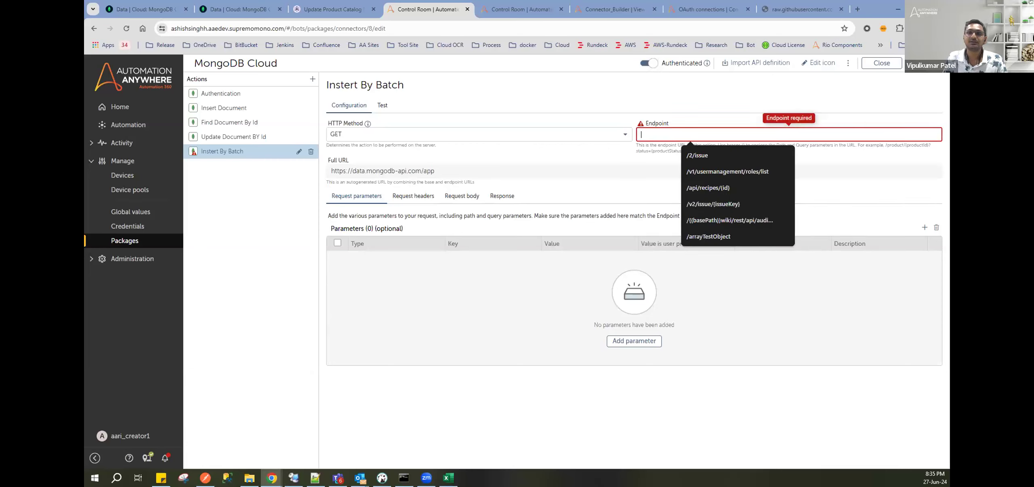
{"action": "key", "text": "Escape"}
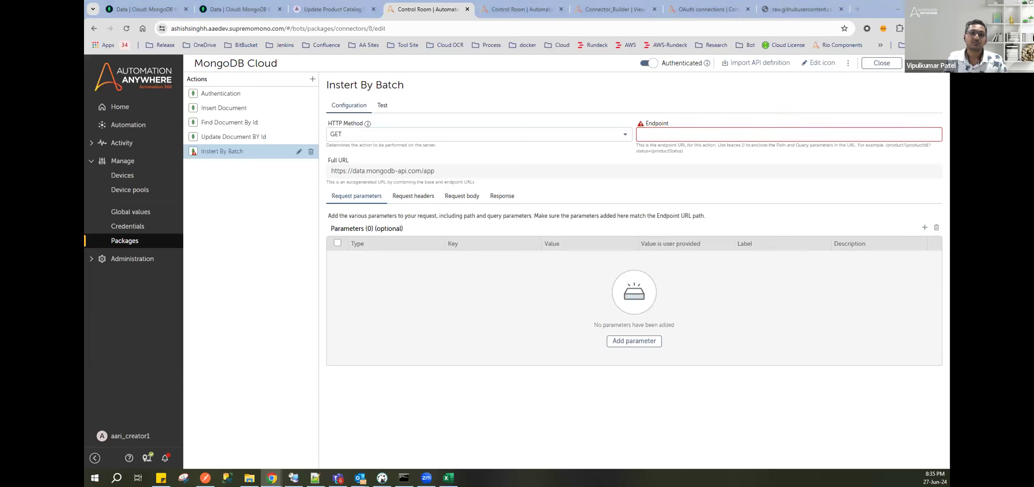
{"action": "key", "text": "alt+Tab"}
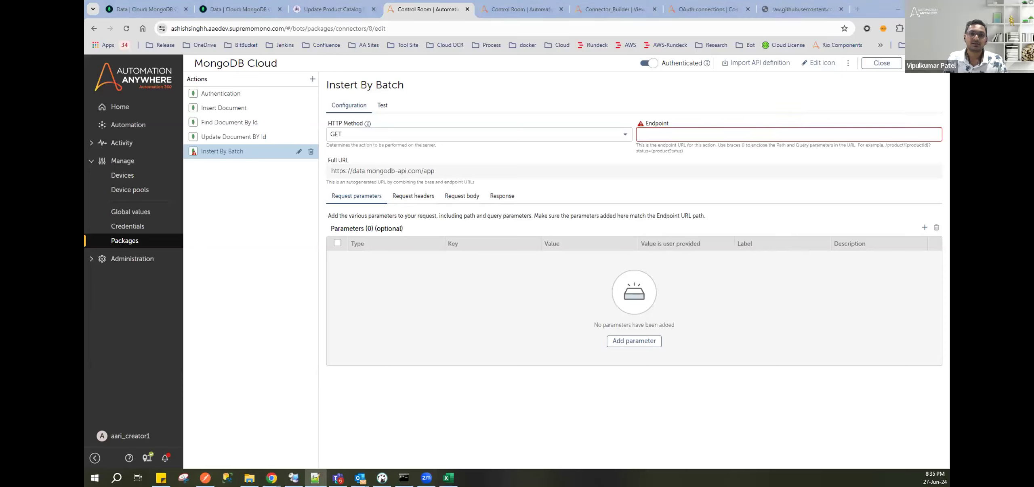
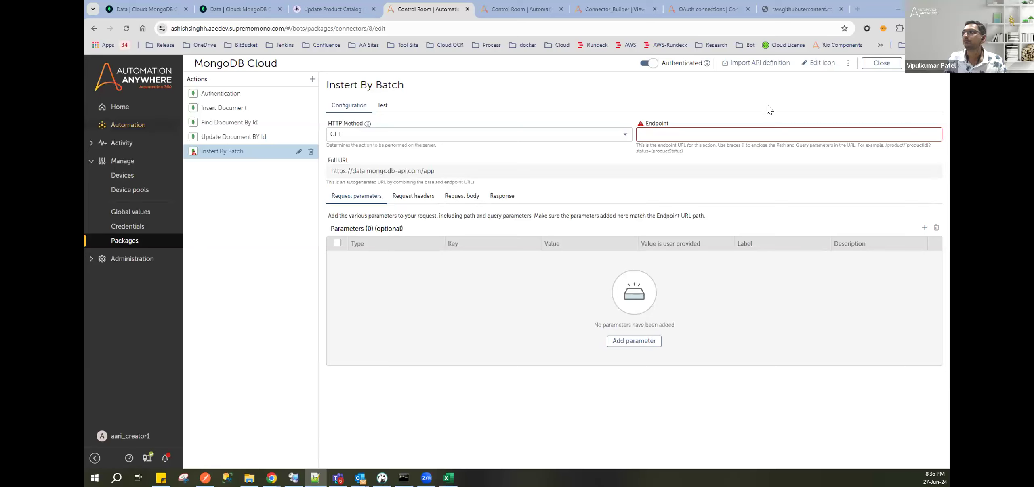
{"action": "left_click", "coordinate": [258, 137]}
{"action": "key", "text": "ctrl+a"}
{"action": "key", "text": "ctrl+c"}
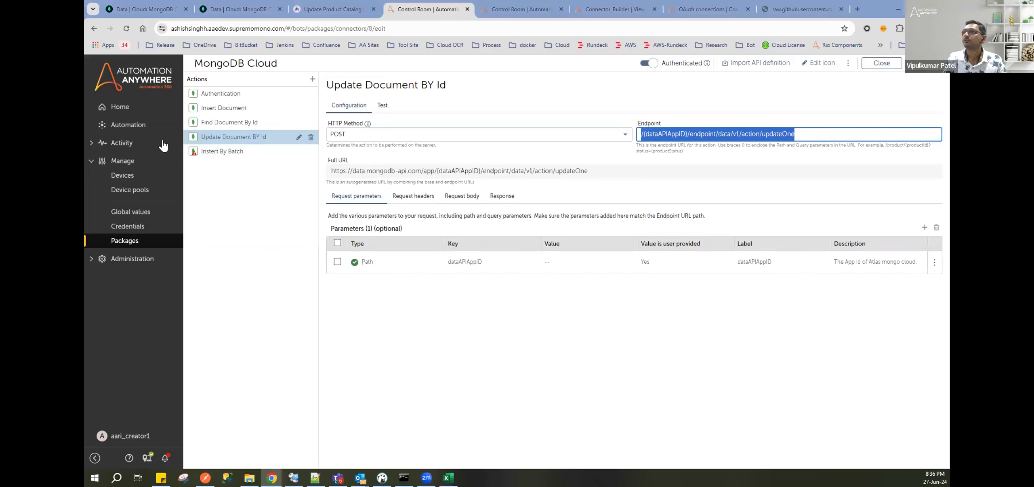
{"action": "left_click", "coordinate": [222, 151]}
{"action": "left_click", "coordinate": [754, 134]}
{"action": "key", "text": "ctrl+v"}
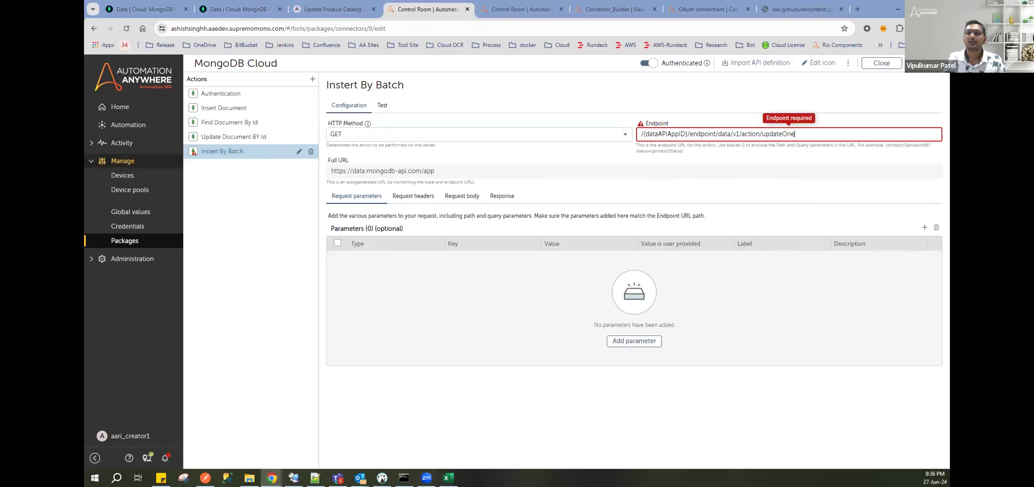
Step: Change the end of the Instert By Batch endpoint to insertMany, giving /{dataAPIAppID}/endpoint/data/v1/action/insertMany
{"action": "key", "text": "alt+Tab"}
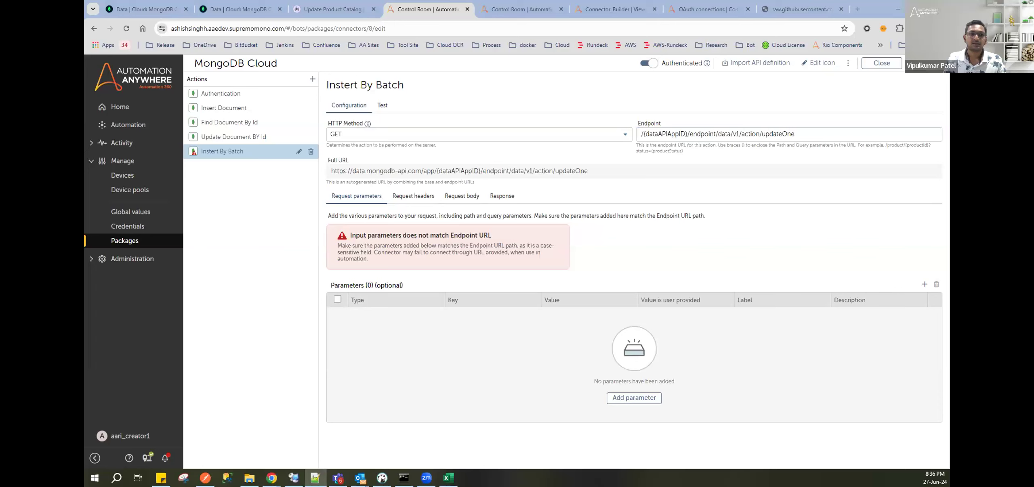
{"action": "left_click_drag", "start_coordinate": [819, 132], "coordinate": [741, 136]}
{"action": "key", "text": "ctrl+v"}
{"action": "left_click", "coordinate": [740, 135]}
{"action": "key", "text": "BackSpace"}
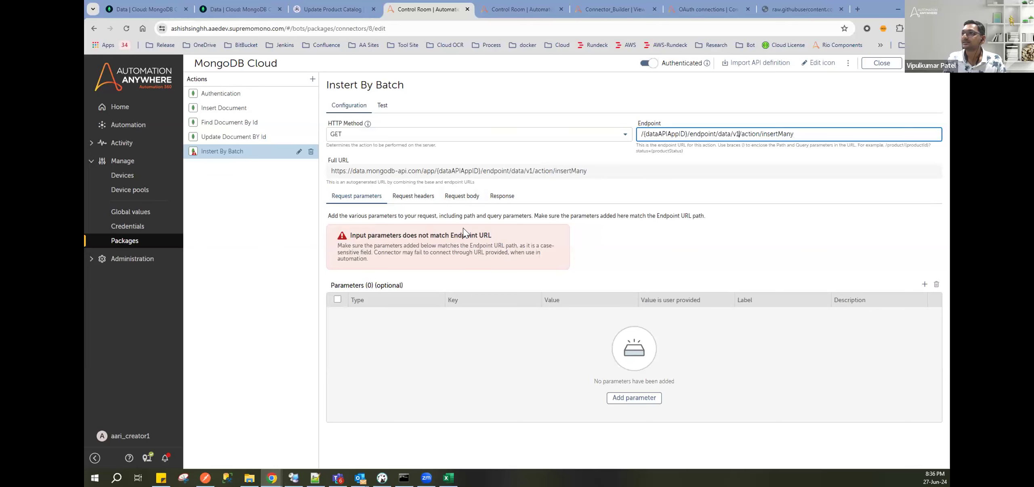
Step: Start a request parameter of type Path with the key dataAPIAppID copied from the endpoint and a user-provided value
{"action": "double_click", "coordinate": [674, 130]}
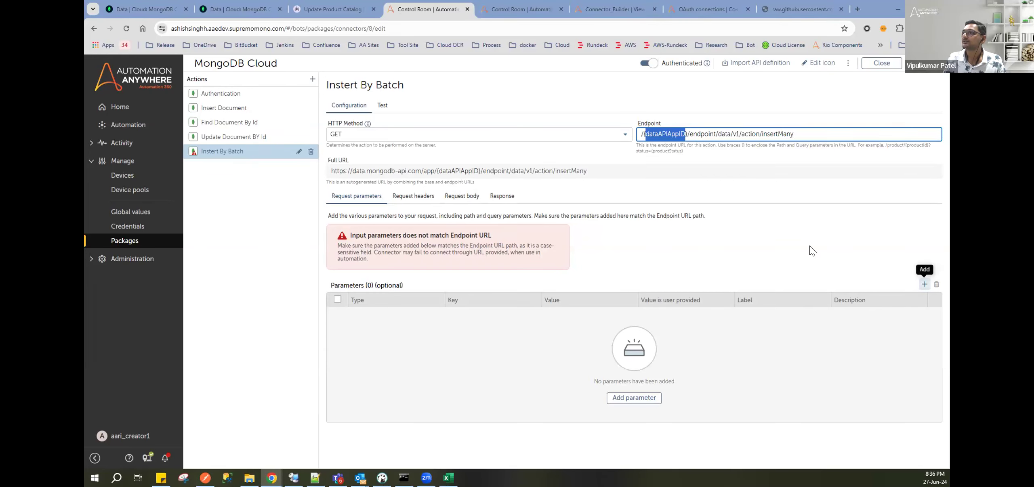
{"action": "left_click", "coordinate": [924, 284]}
{"action": "left_click", "coordinate": [422, 241]}
{"action": "left_click", "coordinate": [397, 275]}
{"action": "left_click", "coordinate": [572, 241]}
{"action": "key", "text": "ctrl+v"}
{"action": "left_click", "coordinate": [422, 265]}
{"action": "left_click", "coordinate": [424, 280]}
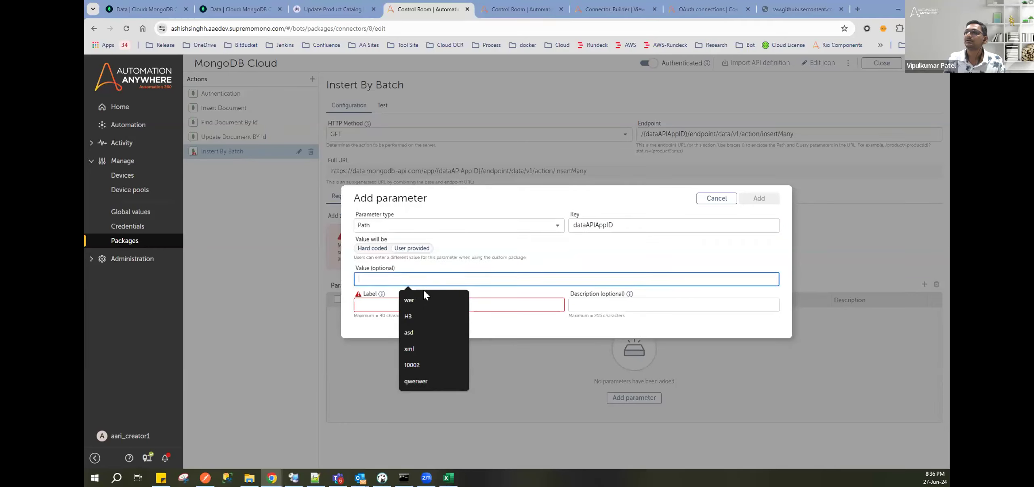
Step: Label the path parameter API App ID and add it to the action
{"action": "left_click", "coordinate": [373, 305]}
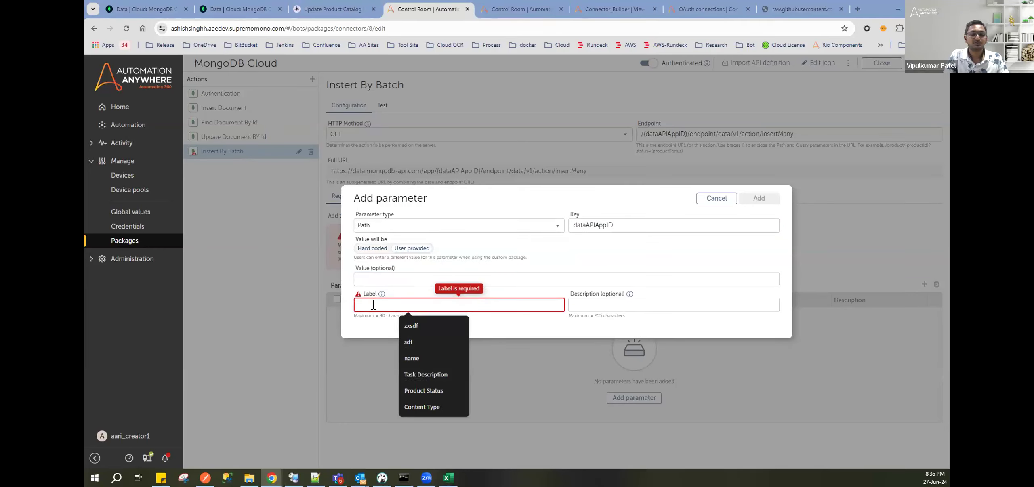
{"action": "type", "text": "API A"}
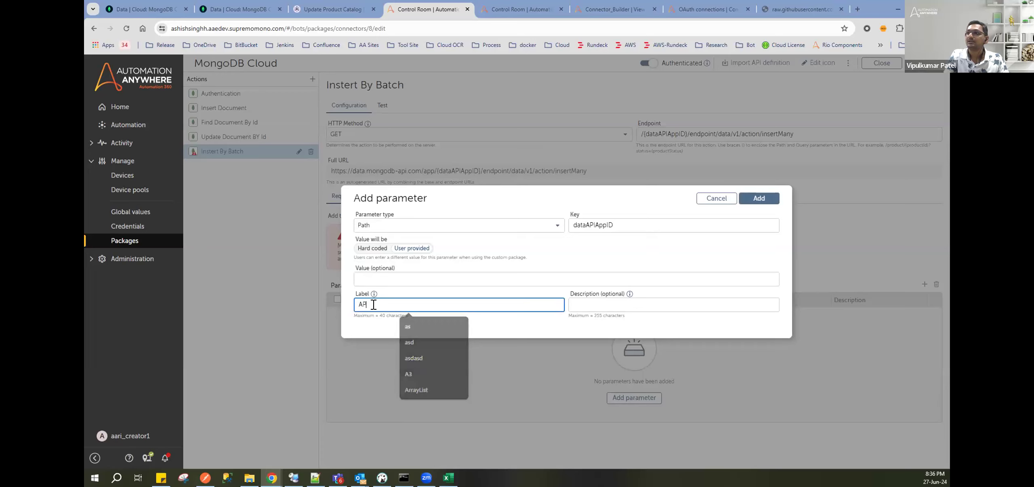
{"action": "type", "text": "pp"}
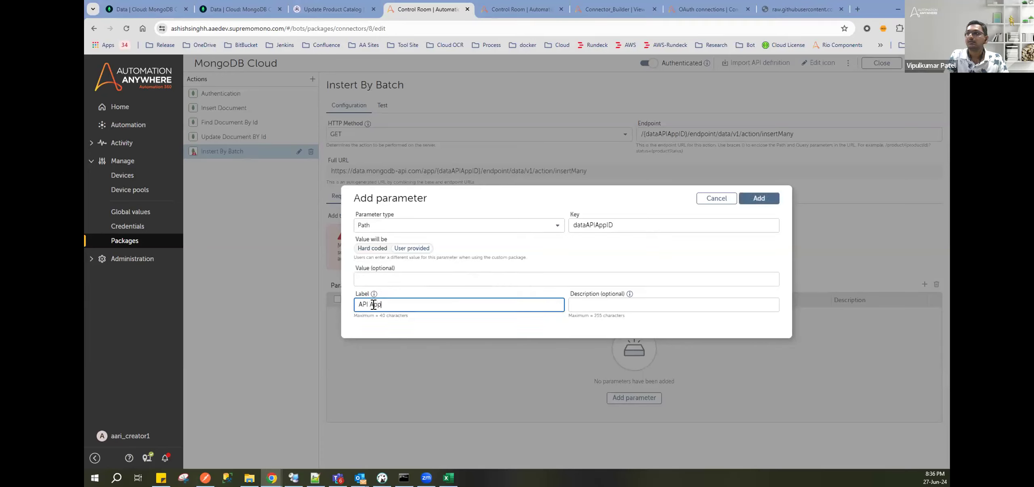
{"action": "type", "text": " IdD"}
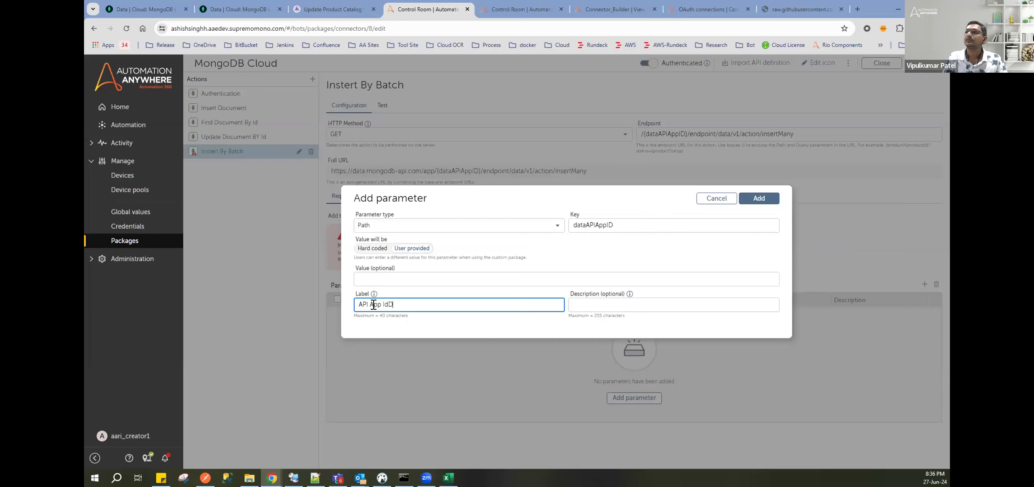
{"action": "key", "text": "F12"}
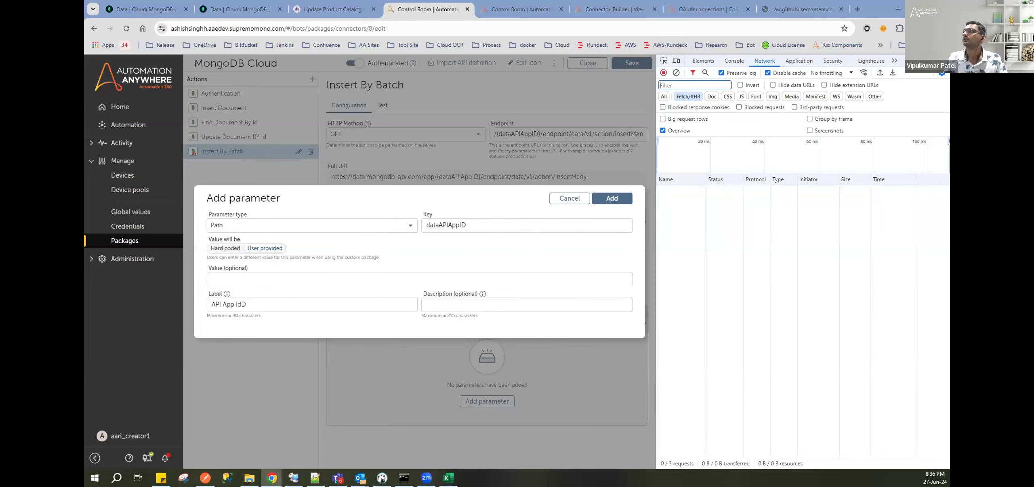
{"action": "left_click", "coordinate": [394, 304]}
{"action": "key", "text": "F12"}
{"action": "key", "text": "BackSpace"}
{"action": "key", "text": "BackSpace"}
{"action": "type", "text": "D"}
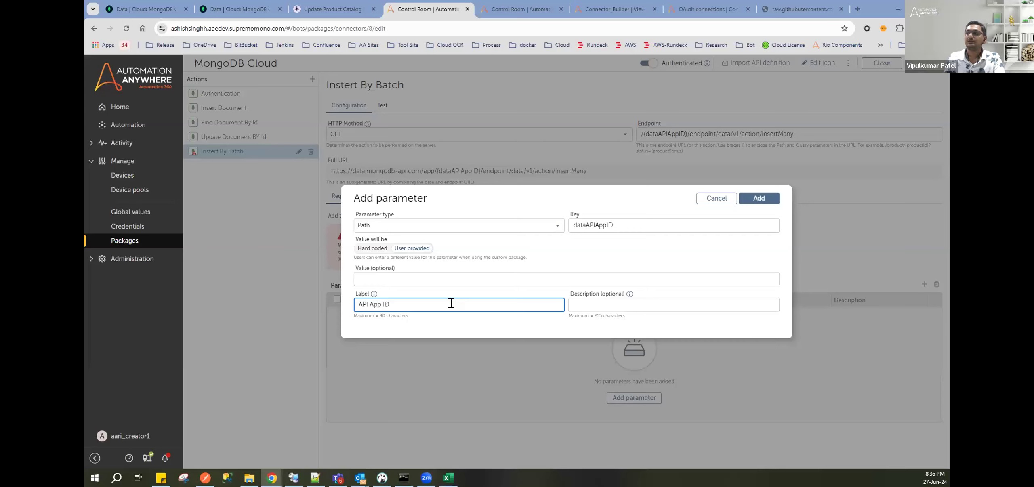
{"action": "left_click", "coordinate": [759, 198]}
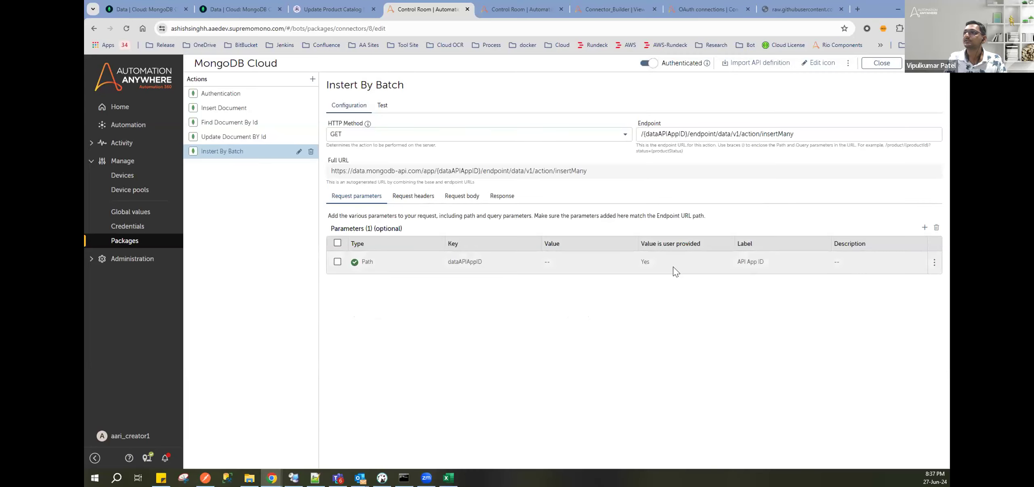
Step: Add a request header Content-Type with the hard-coded value application/json
{"action": "left_click", "coordinate": [413, 196]}
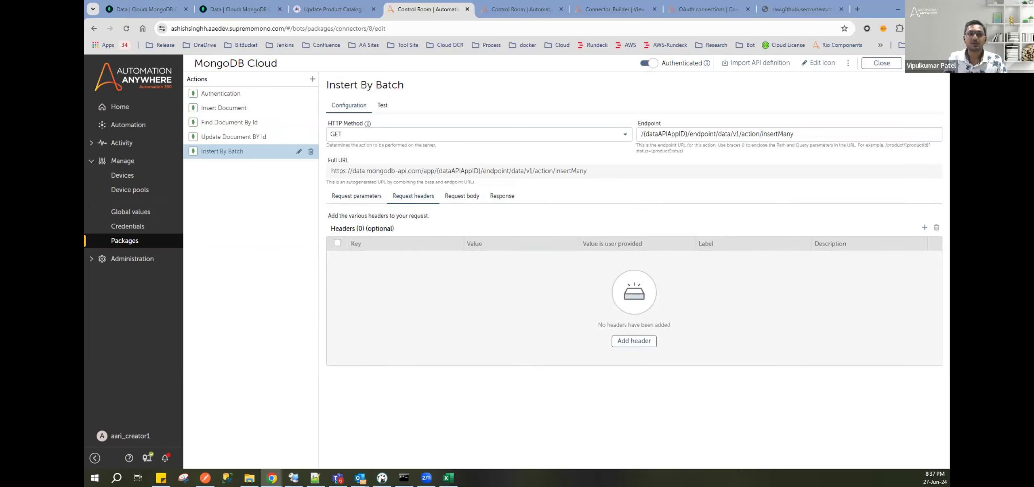
{"action": "key", "text": "alt+Tab"}
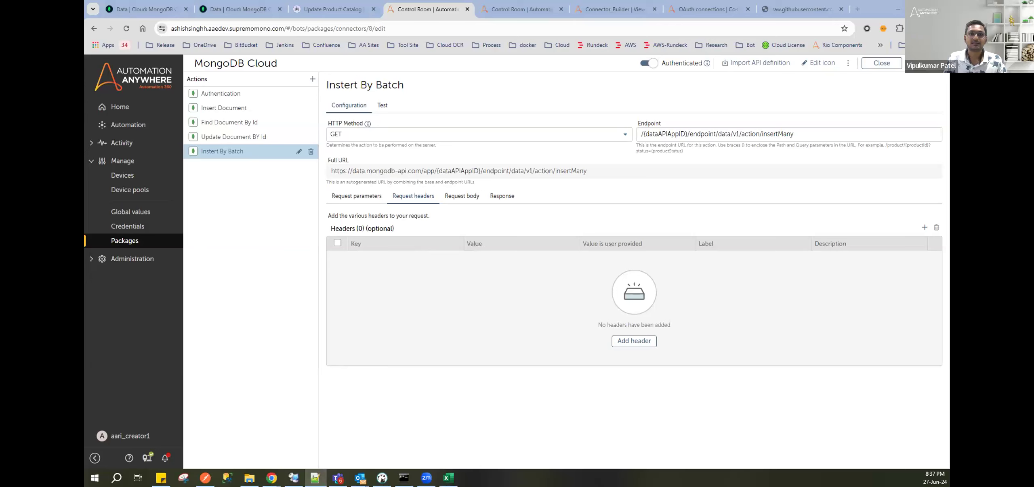
{"action": "left_click", "coordinate": [924, 227]}
{"action": "left_click", "coordinate": [389, 242]}
{"action": "left_click", "coordinate": [401, 267]}
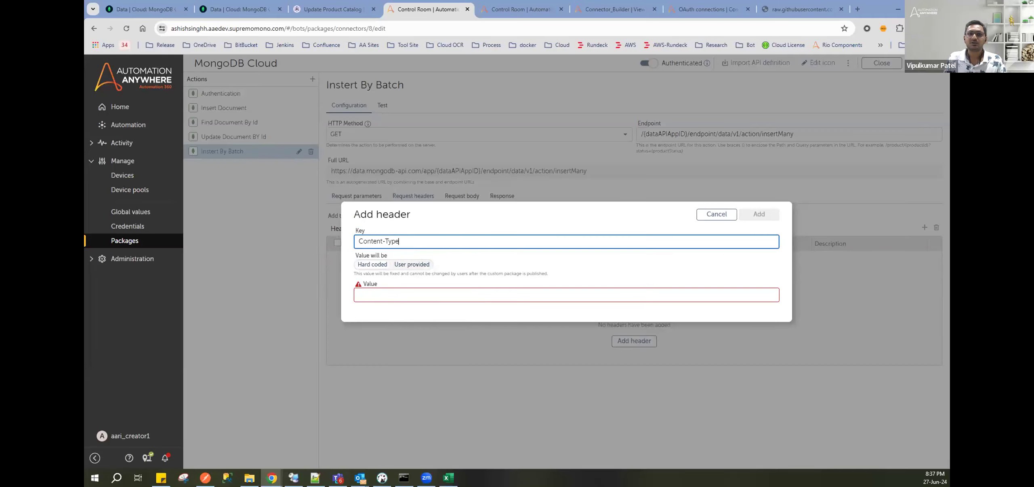
{"action": "key", "text": "alt+Tab"}
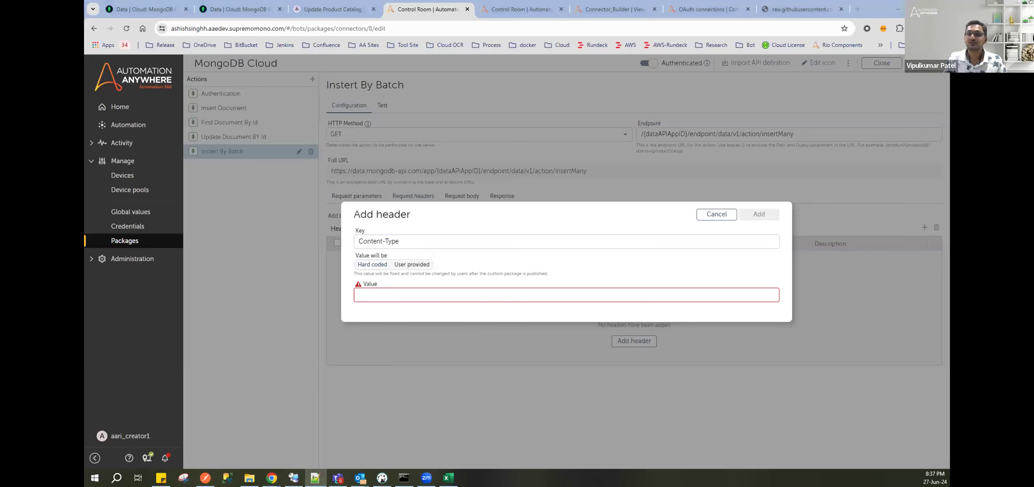
{"action": "left_click", "coordinate": [425, 316]}
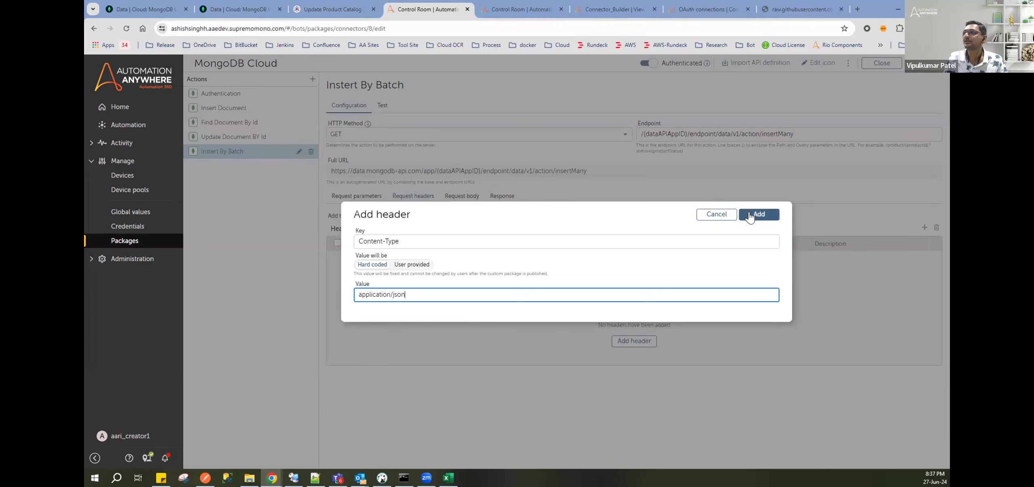
{"action": "left_click", "coordinate": [761, 215]}
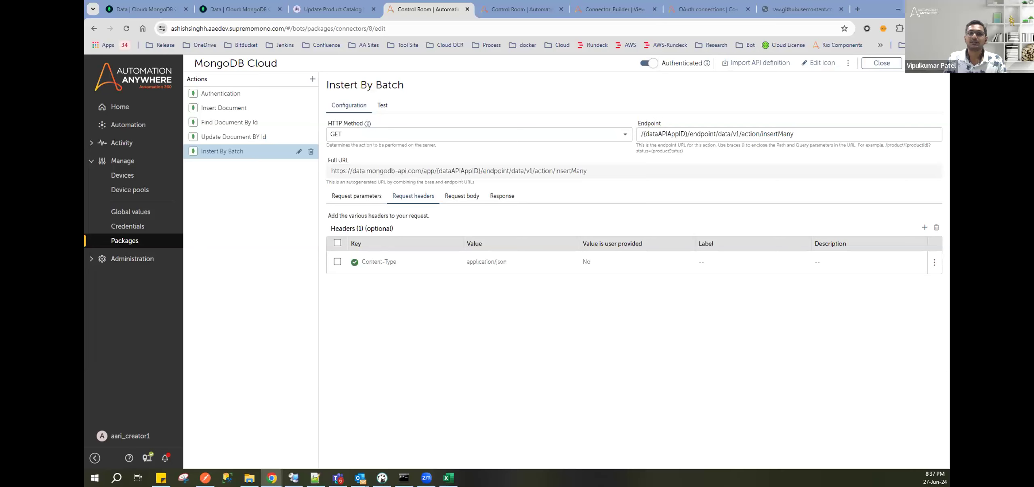
Step: Add a request header Access-Control-Request-Headers with the hard-coded value *
{"action": "key", "text": "alt+Tab"}
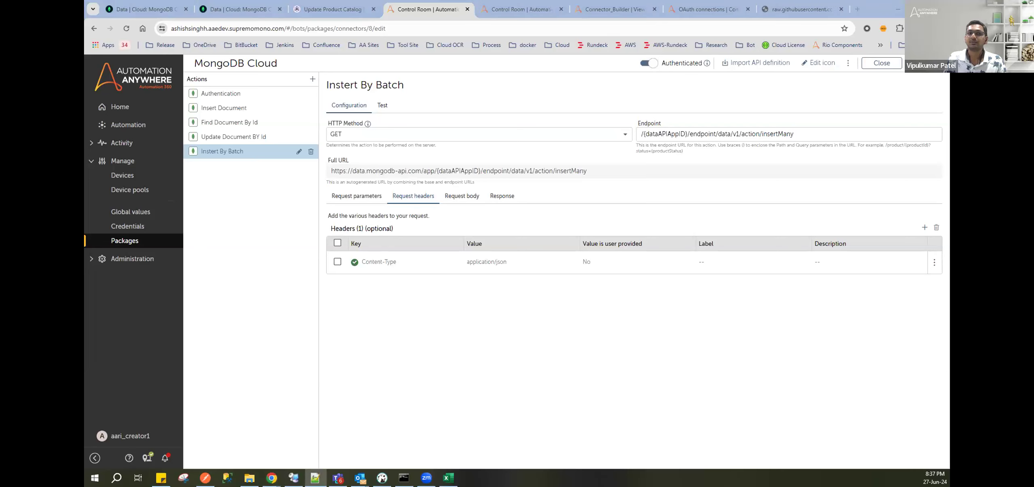
{"action": "left_click", "coordinate": [924, 227]}
{"action": "left_click", "coordinate": [476, 237]}
{"action": "type", "text": "Access-Control-Request-Headers"}
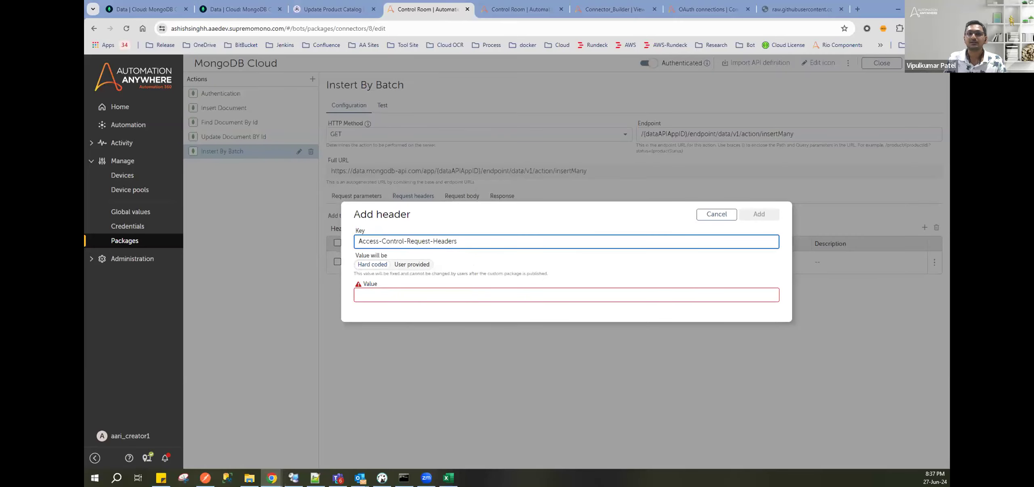
{"action": "left_click", "coordinate": [408, 292]}
{"action": "type", "text": "*"}
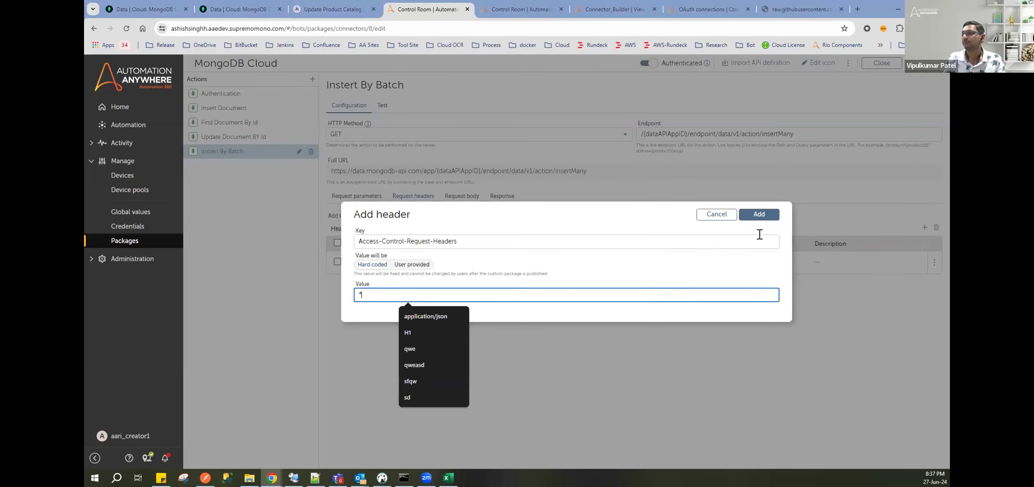
{"action": "left_click", "coordinate": [757, 214]}
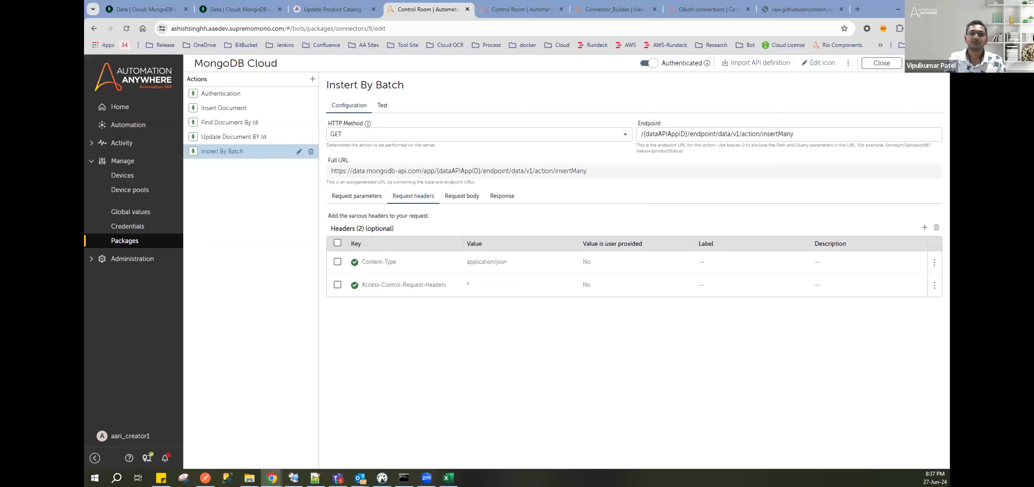
Step: Add a request header Accept with the hard-coded value application/json
{"action": "left_click", "coordinate": [924, 227]}
{"action": "left_click", "coordinate": [404, 238]}
{"action": "type", "text": "Accept"}
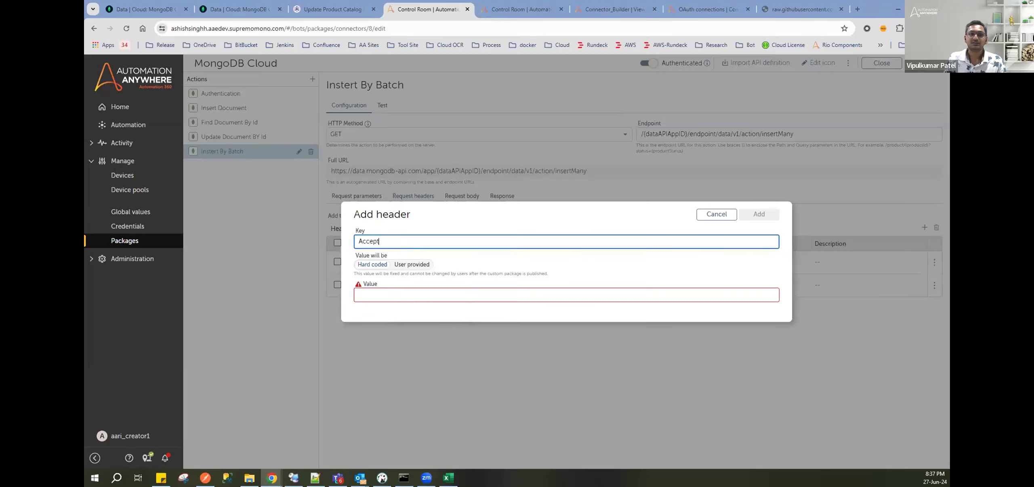
{"action": "left_click", "coordinate": [440, 295]}
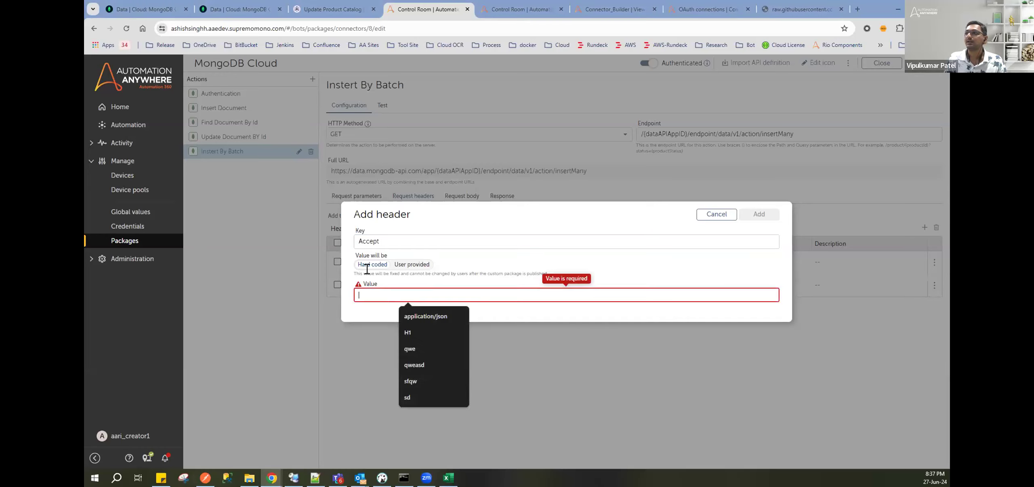
{"action": "type", "text": "application/json"}
{"action": "left_click", "coordinate": [745, 218]}
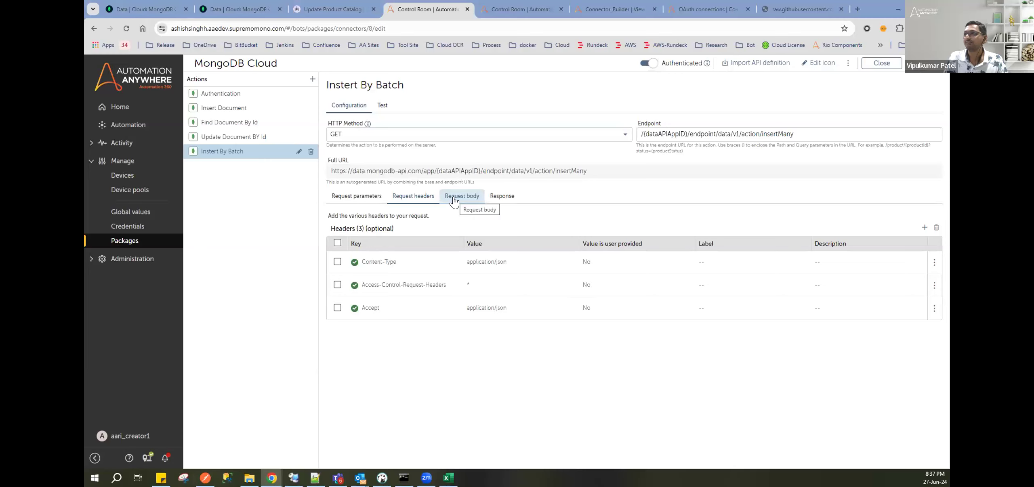
Step: Set the request body type to JSON and paste the copied single-document payload as the sample to import
{"action": "left_click", "coordinate": [454, 200]}
{"action": "left_click", "coordinate": [369, 239]}
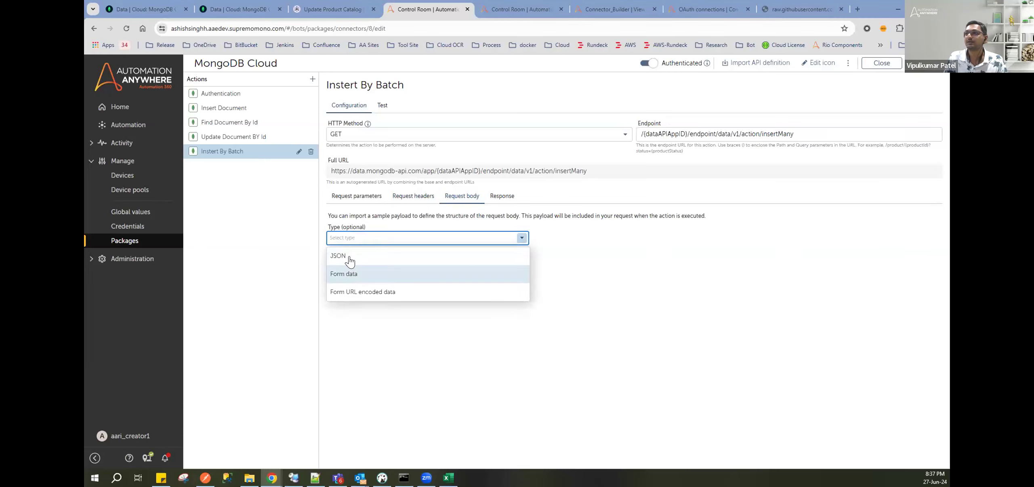
{"action": "left_click", "coordinate": [349, 258]}
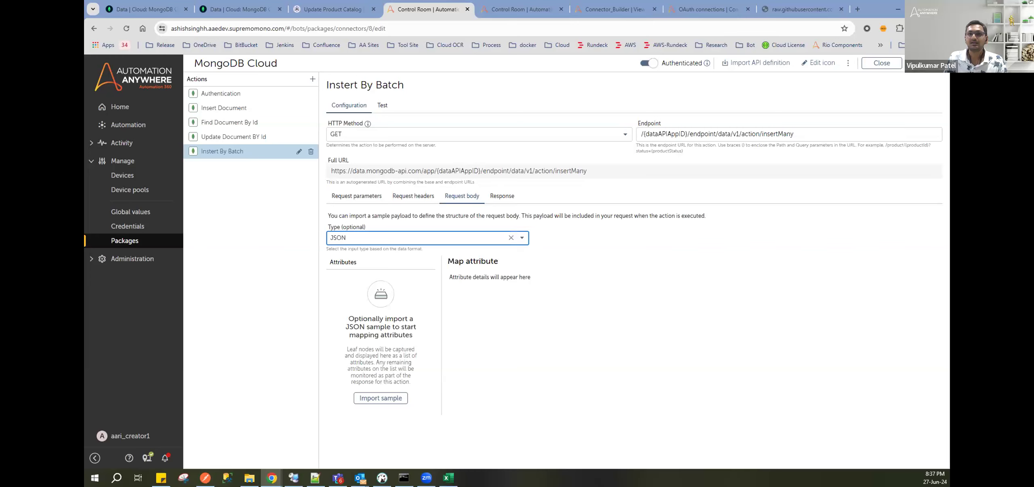
{"action": "key", "text": "alt+Tab"}
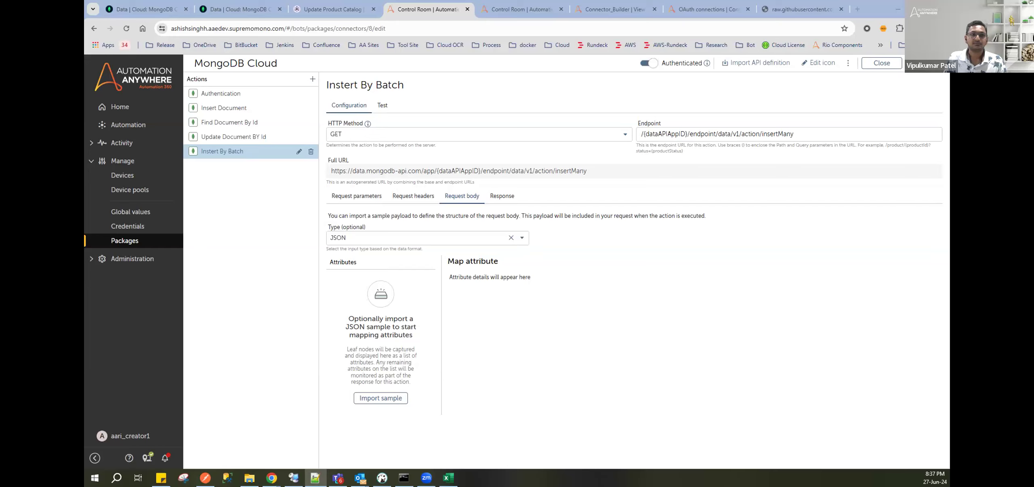
{"action": "left_click", "coordinate": [380, 398]}
{"action": "left_click", "coordinate": [403, 268]}
{"action": "key", "text": "ctrl+v"}
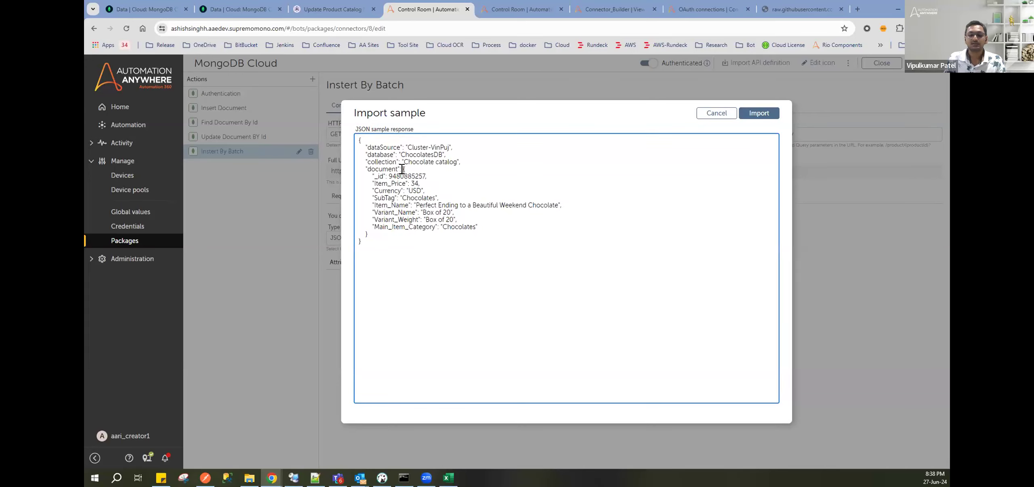
Step: Wrap the sample's document object in square brackets, rename its key documents, and import the sample
{"action": "type", "text": "["}
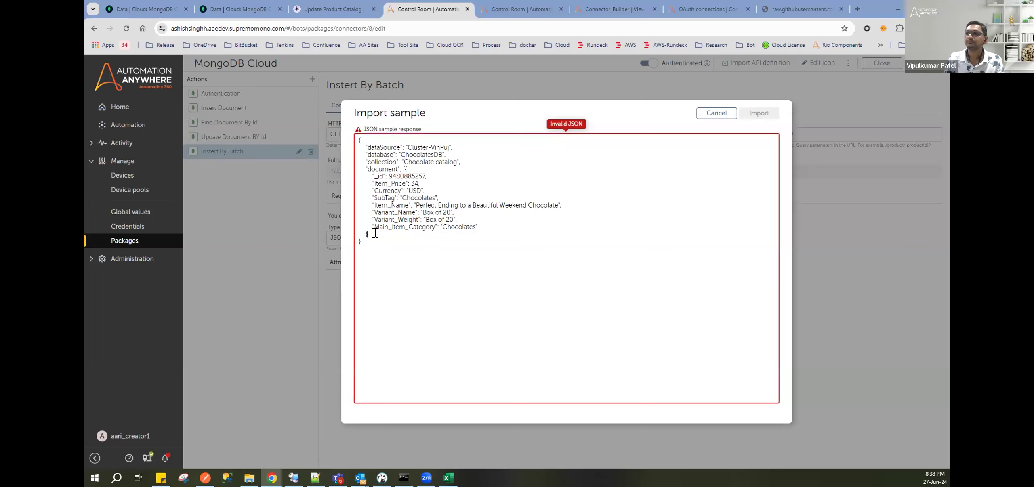
{"action": "left_click", "coordinate": [375, 234]}
{"action": "type", "text": "]"}
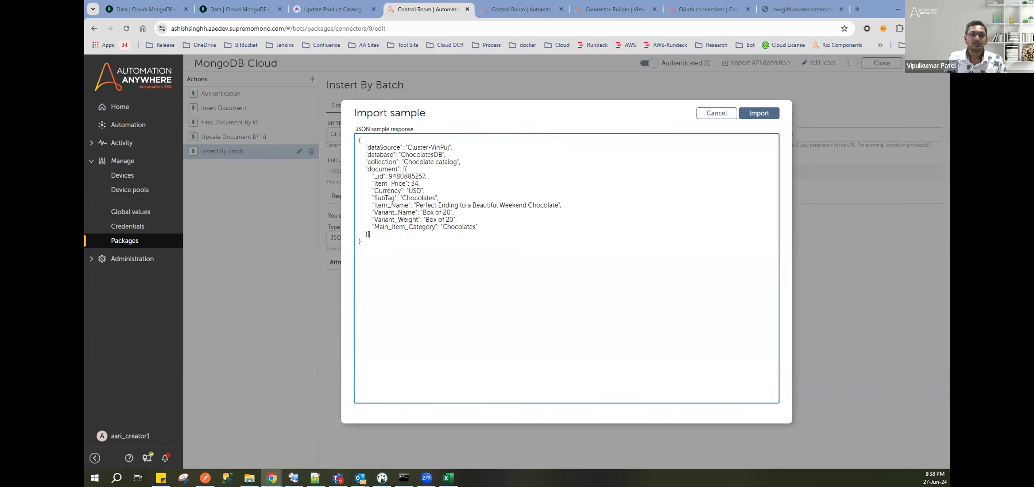
{"action": "key", "text": "alt+Tab"}
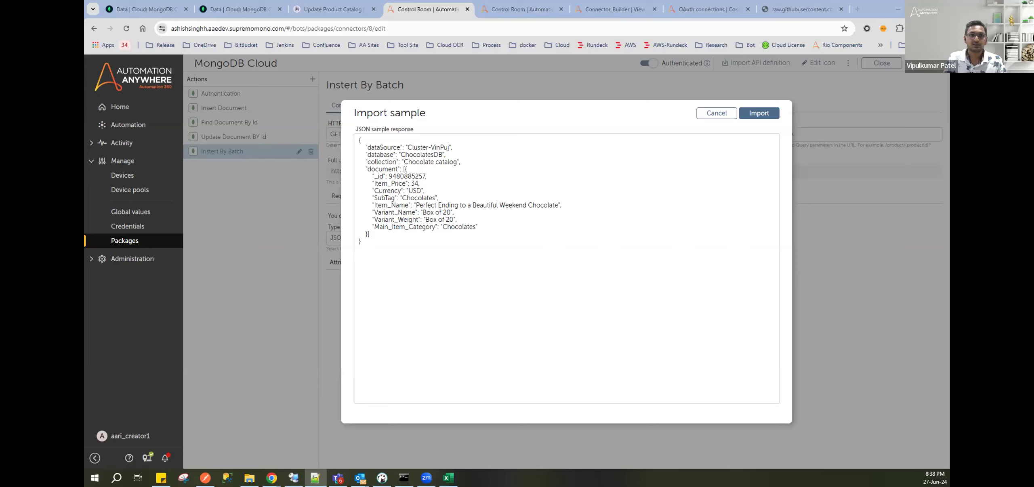
{"action": "left_click", "coordinate": [400, 172]}
{"action": "type", "text": "s"}
{"action": "left_click", "coordinate": [757, 113]}
Step: Make the dataSource, database and collection attributes of the request body hard coded
{"action": "left_click", "coordinate": [365, 318]}
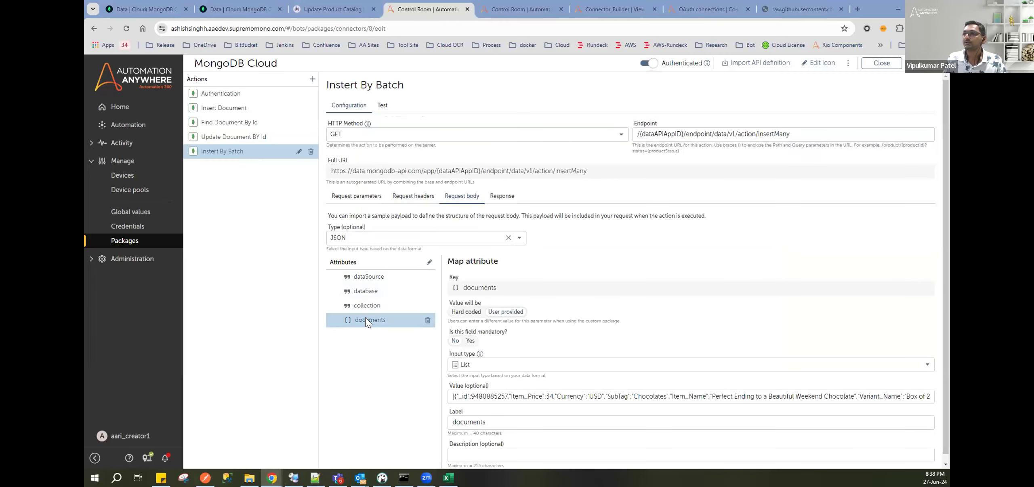
{"action": "left_click", "coordinate": [368, 277]}
{"action": "left_click", "coordinate": [370, 291]}
{"action": "left_click", "coordinate": [373, 307]}
{"action": "left_click", "coordinate": [375, 321]}
{"action": "left_click", "coordinate": [369, 277]}
{"action": "left_click", "coordinate": [467, 311]}
{"action": "left_click", "coordinate": [365, 291]}
{"action": "left_click", "coordinate": [470, 312]}
{"action": "left_click", "coordinate": [367, 306]}
{"action": "left_click", "coordinate": [466, 311]}
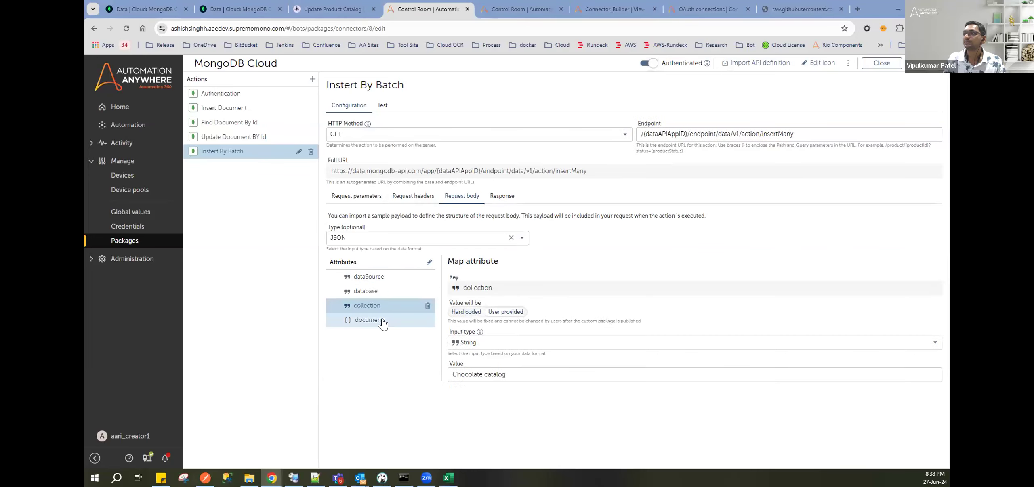
Step: Review the sample value of the user-provided documents list attribute and set its label to Documents
{"action": "left_click", "coordinate": [383, 323]}
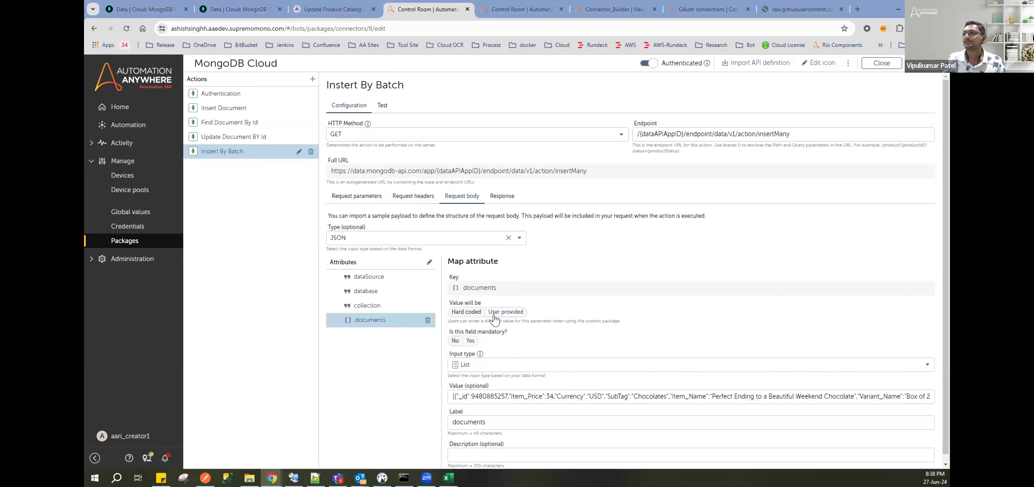
{"action": "scroll", "coordinate": [465, 396], "scroll_direction": "down", "scroll_amount": 1}
{"action": "left_click", "coordinate": [526, 394]}
{"action": "left_click_drag", "start_coordinate": [526, 389], "coordinate": [923, 389]}
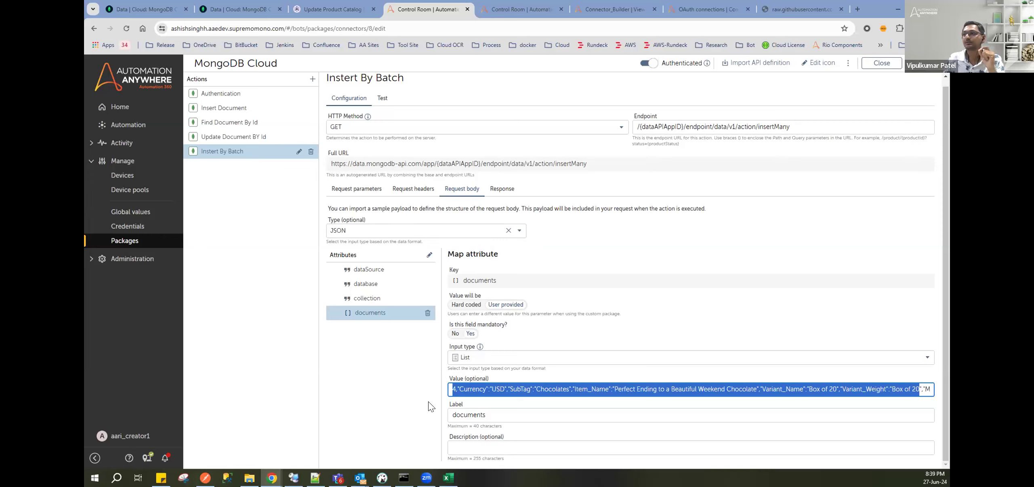
{"action": "left_click", "coordinate": [456, 412]}
{"action": "key", "text": "BackSpace"}
{"action": "type", "text": "D"}
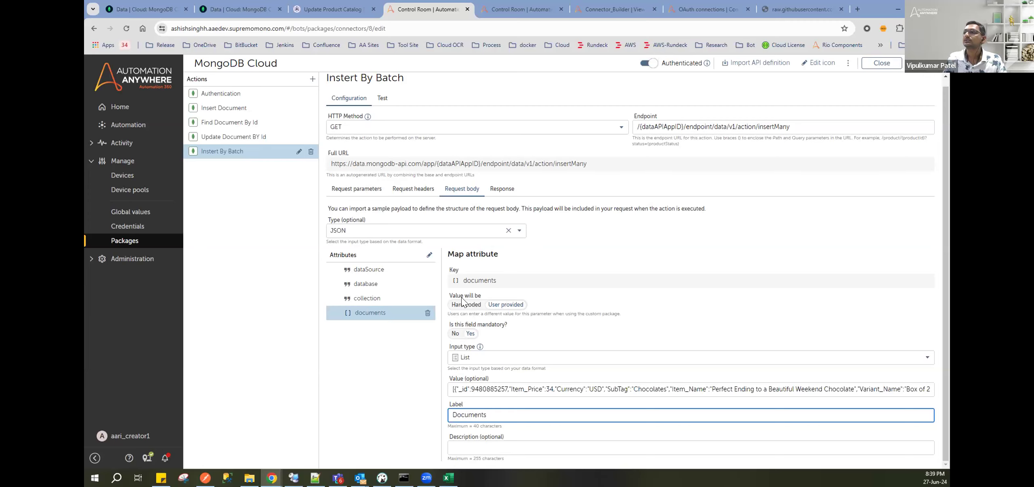
Step: Close the connector editor and start publishing the MongoDB Cloud connector
{"action": "left_click", "coordinate": [881, 63]}
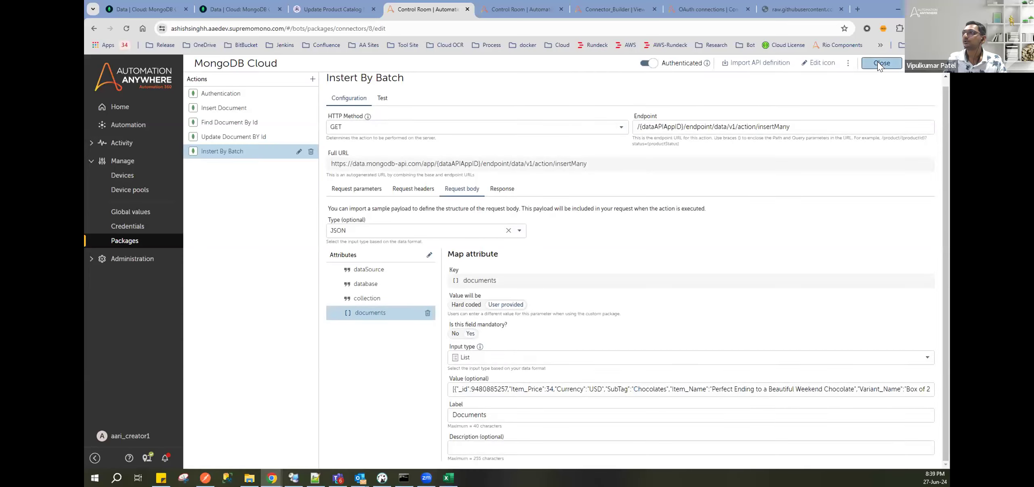
{"action": "left_click", "coordinate": [880, 64]}
{"action": "mouse_move", "coordinate": [911, 201]}
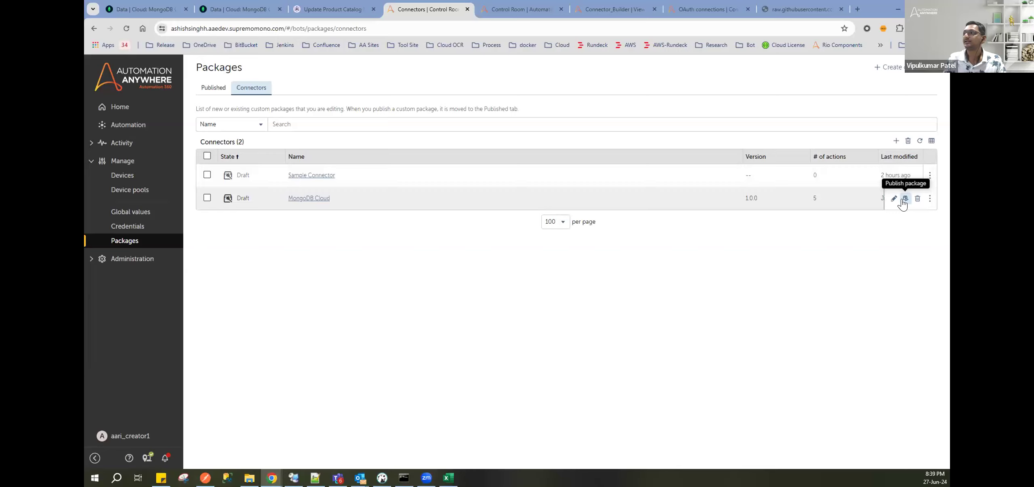
{"action": "left_click", "coordinate": [904, 198]}
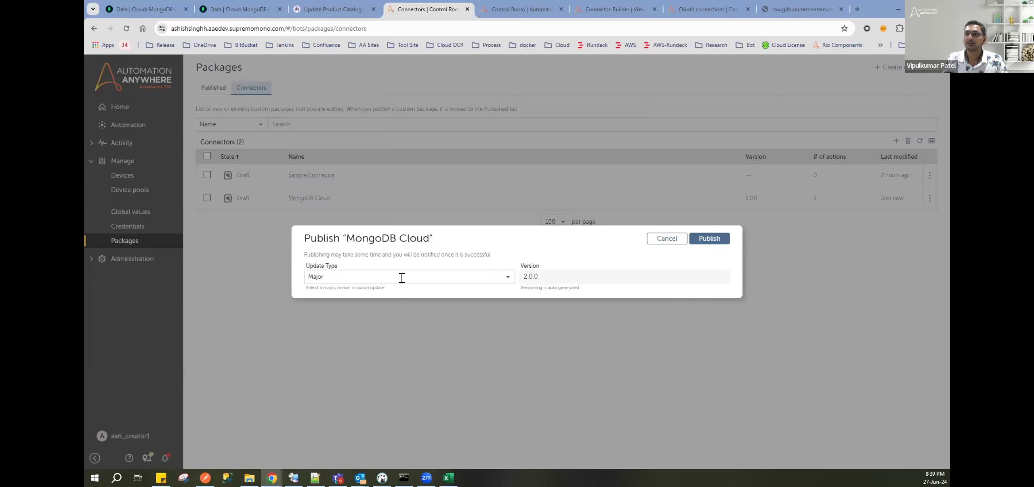
Step: Try the Patch, Minor and Major update types to compare the version numbers they generate
{"action": "left_click", "coordinate": [401, 278]}
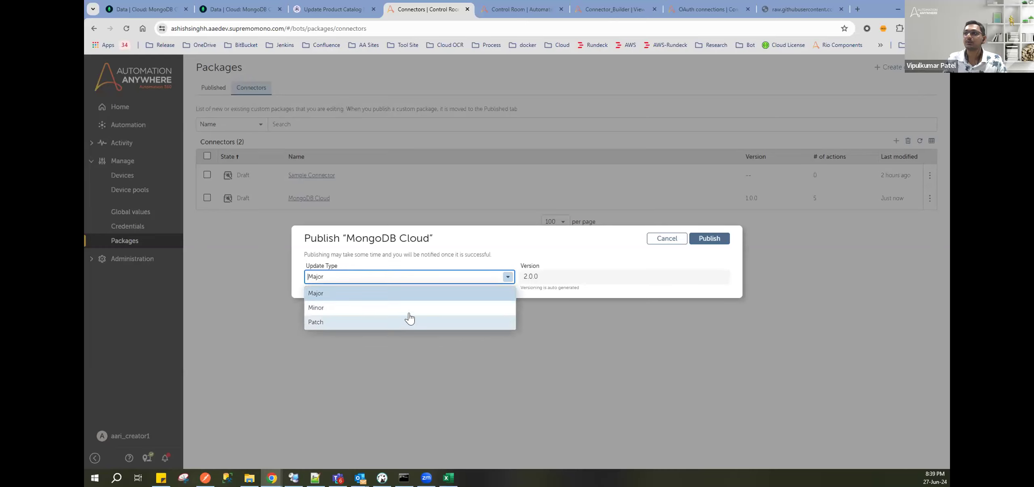
{"action": "left_click", "coordinate": [343, 322]}
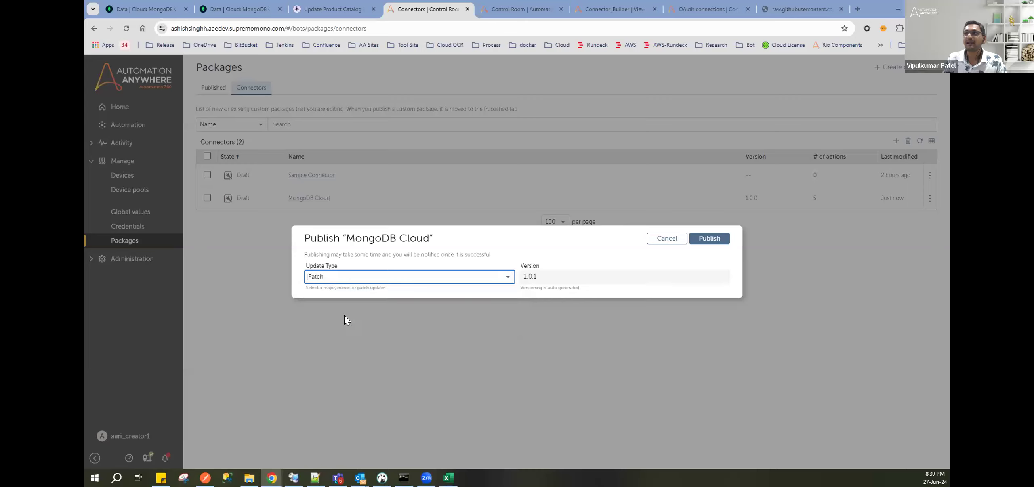
{"action": "left_click_drag", "start_coordinate": [522, 275], "coordinate": [556, 271]}
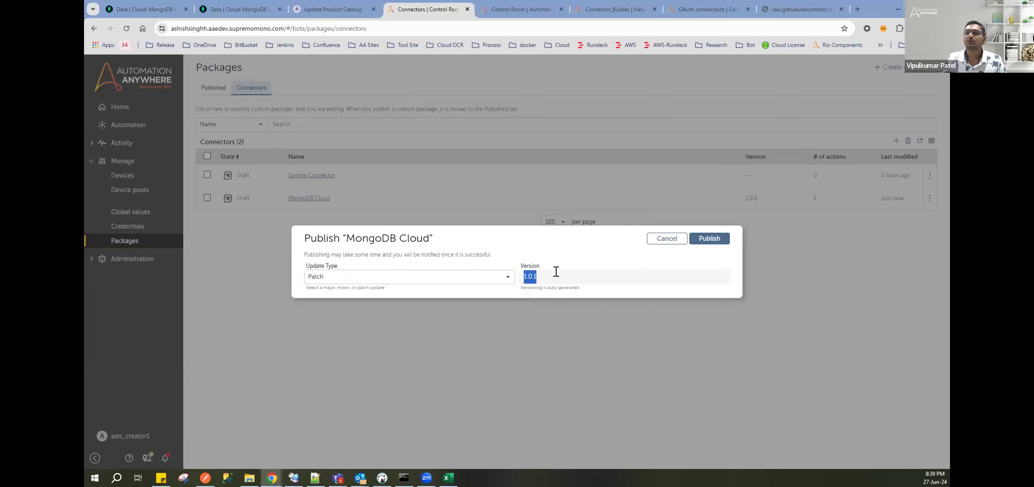
{"action": "left_click", "coordinate": [417, 276]}
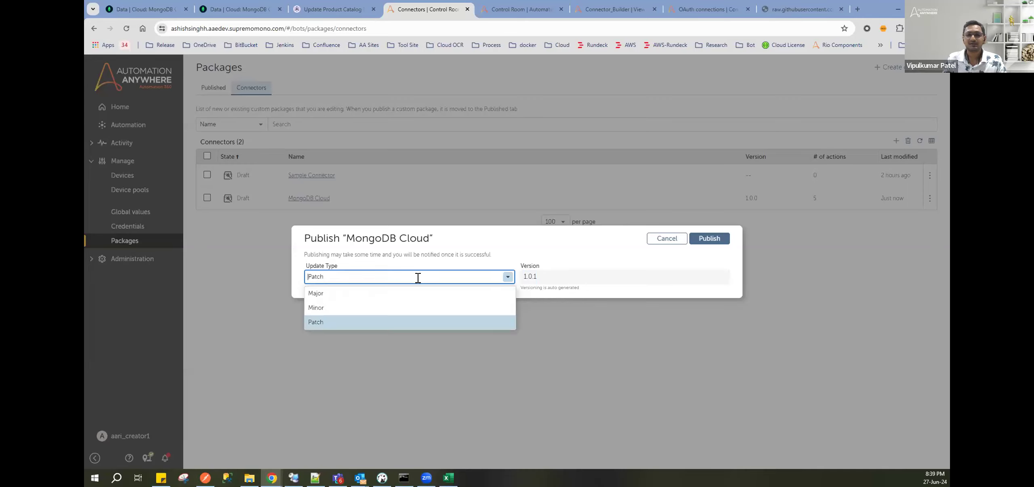
{"action": "left_click", "coordinate": [354, 307]}
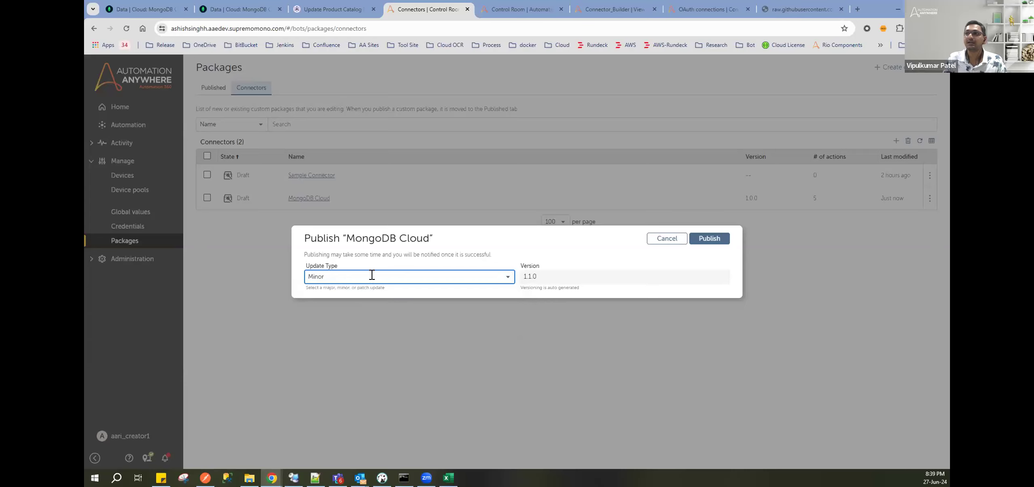
{"action": "left_click", "coordinate": [369, 277]}
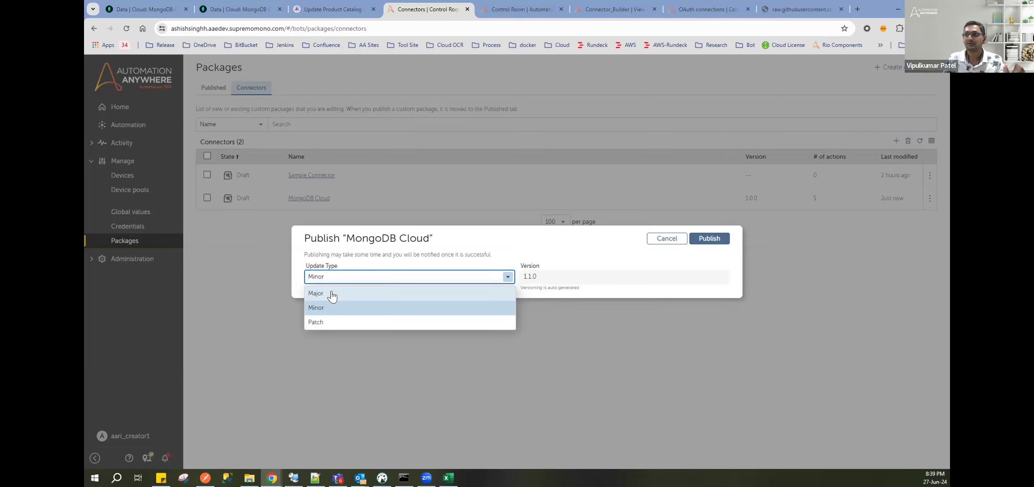
{"action": "left_click", "coordinate": [332, 293]}
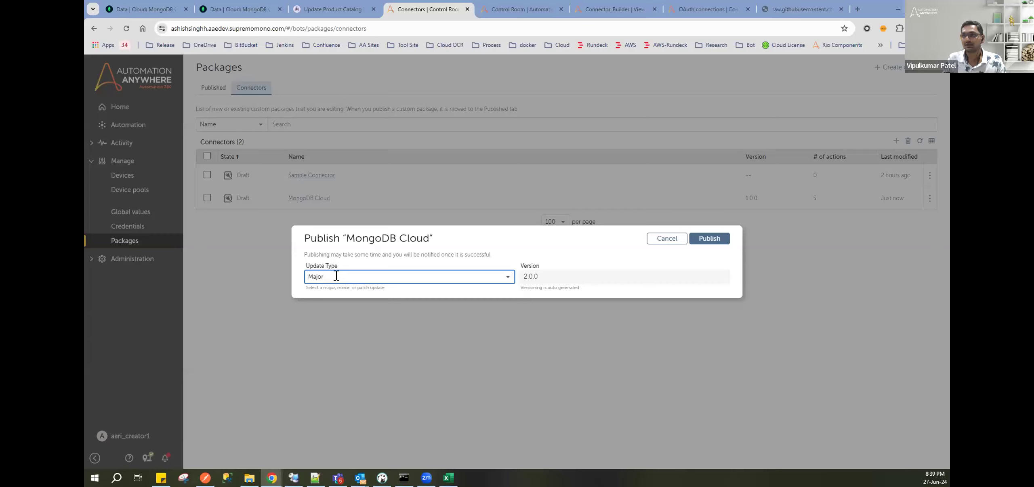
Step: Publish the MongoDB Cloud connector as a Minor update, version 1.1.0, and refresh the connectors list
{"action": "left_click", "coordinate": [337, 277]}
{"action": "left_click", "coordinate": [313, 309]}
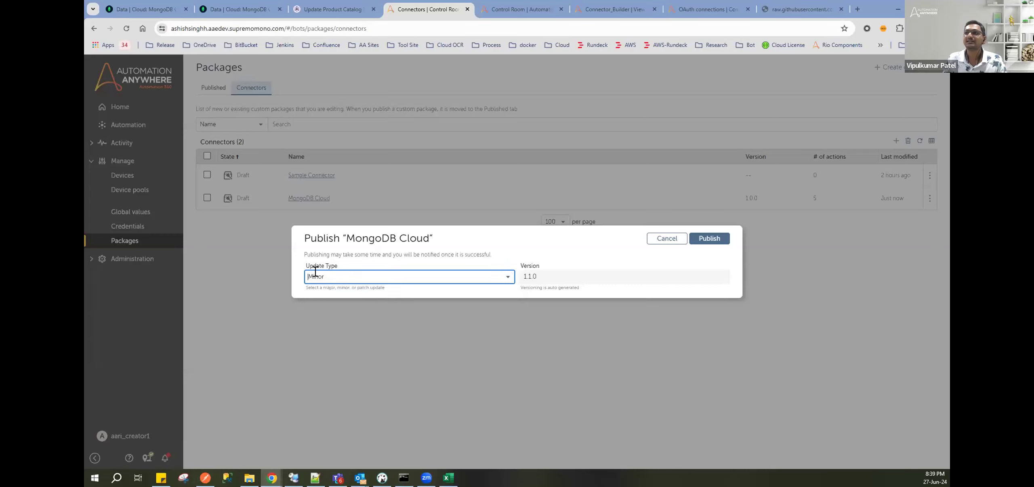
{"action": "double_click", "coordinate": [544, 276]}
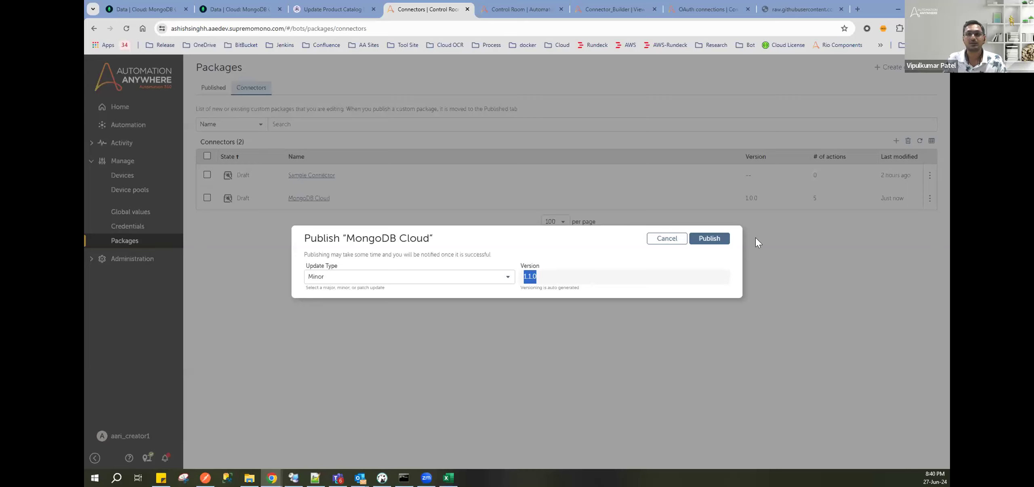
{"action": "left_click", "coordinate": [716, 239]}
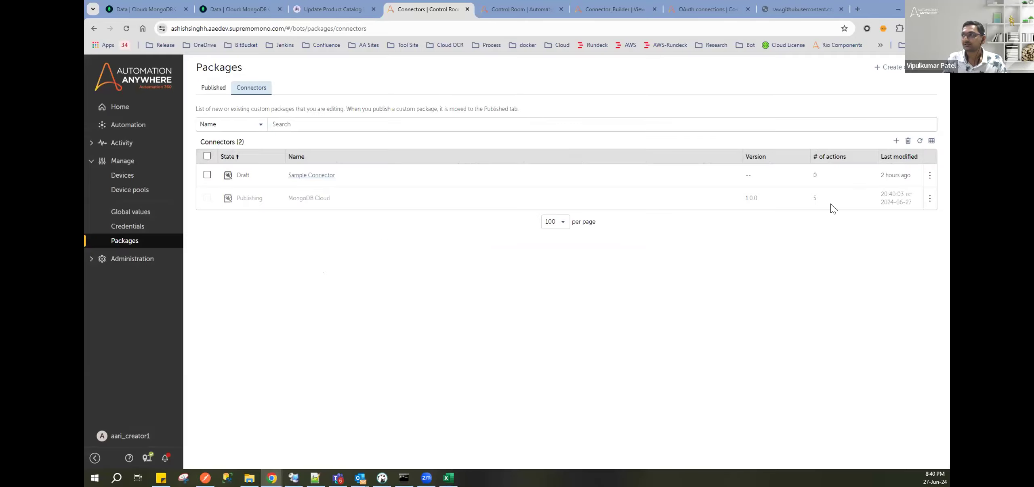
{"action": "left_click", "coordinate": [921, 143]}
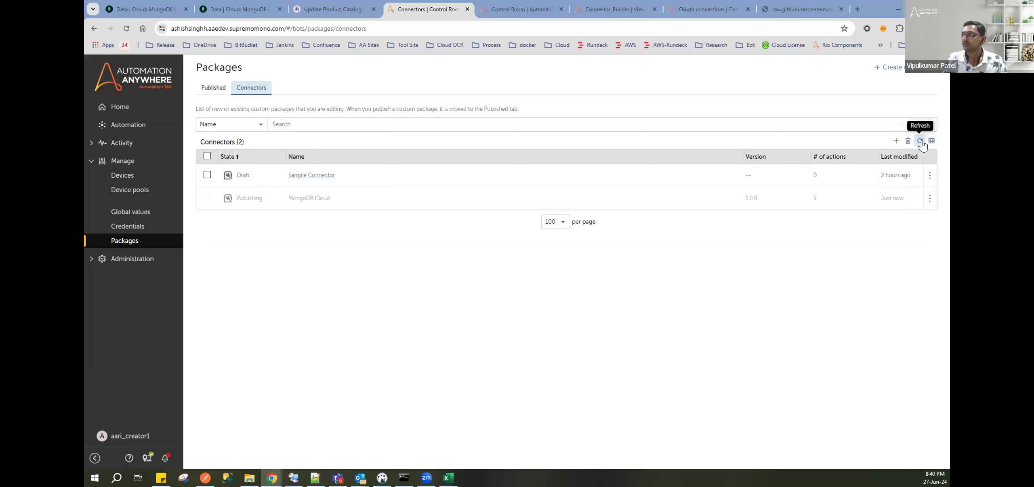
{"action": "left_click", "coordinate": [919, 145]}
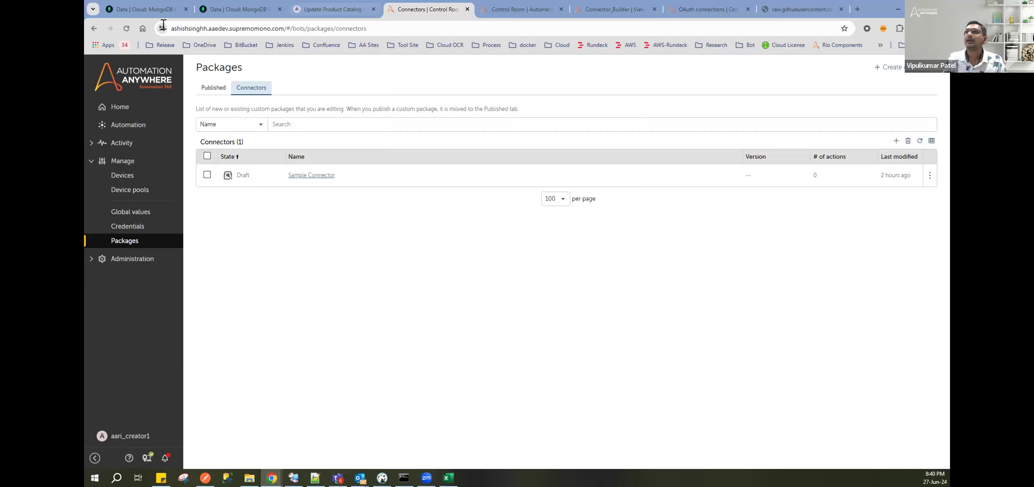
Step: Reload the Update Product Catalog bot and change its MongoDB Cloud package to version 1.1.0
{"action": "left_click", "coordinate": [326, 8]}
{"action": "left_click", "coordinate": [125, 29]}
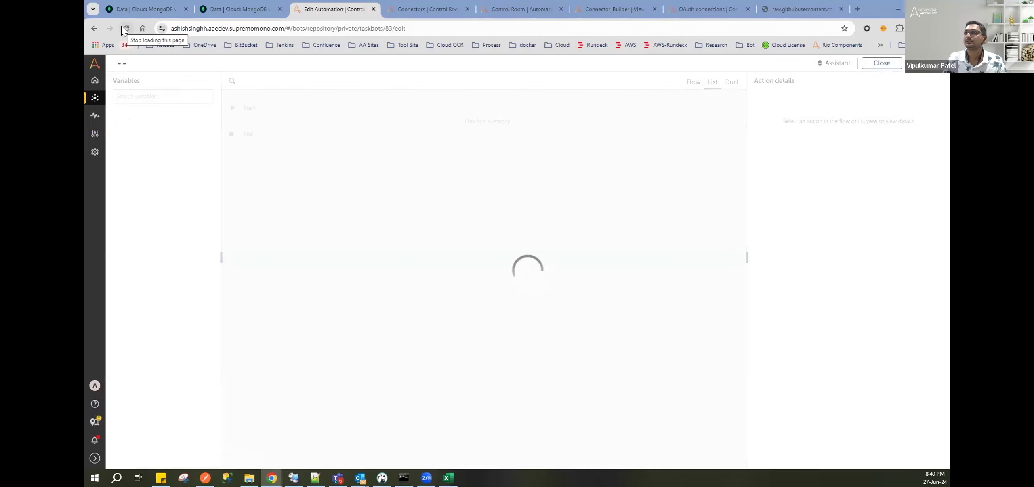
{"action": "left_click", "coordinate": [847, 63]}
{"action": "left_click", "coordinate": [868, 108]}
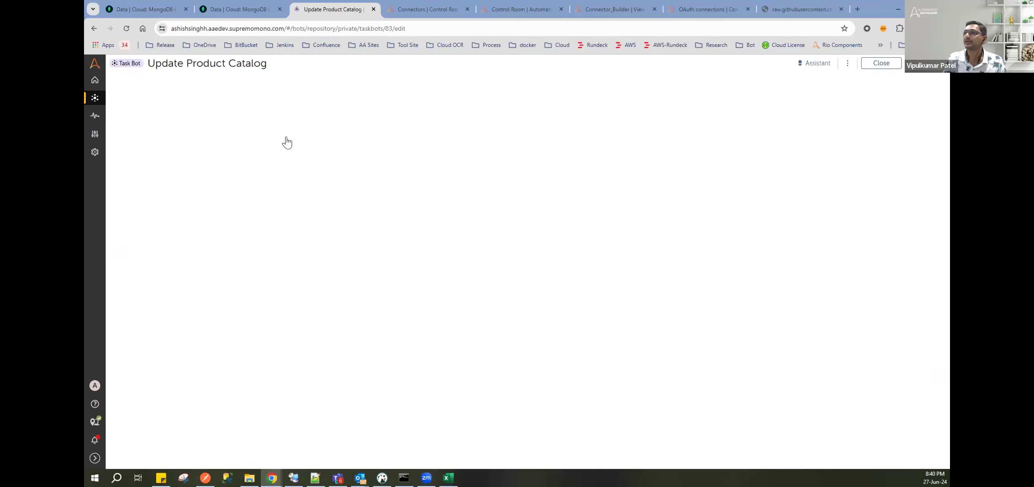
{"action": "left_click", "coordinate": [152, 208]}
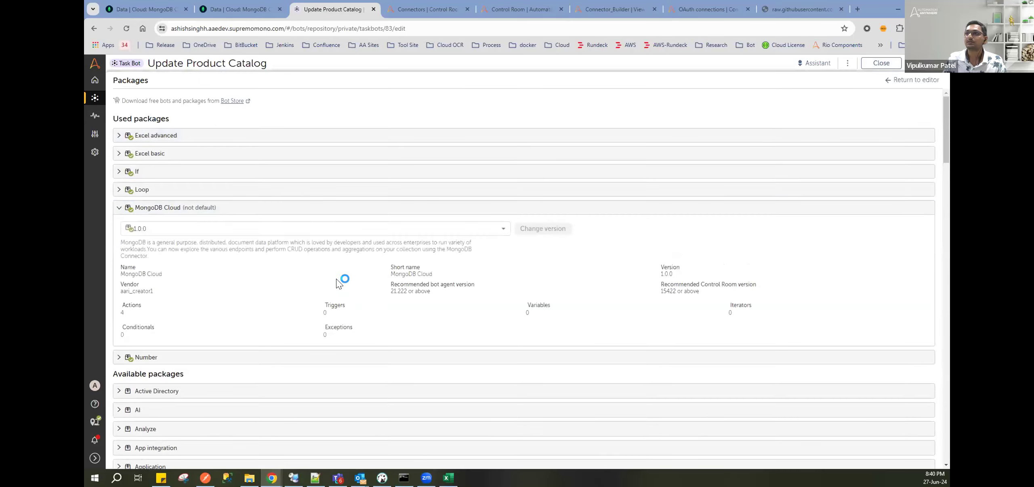
{"action": "left_click", "coordinate": [326, 228]}
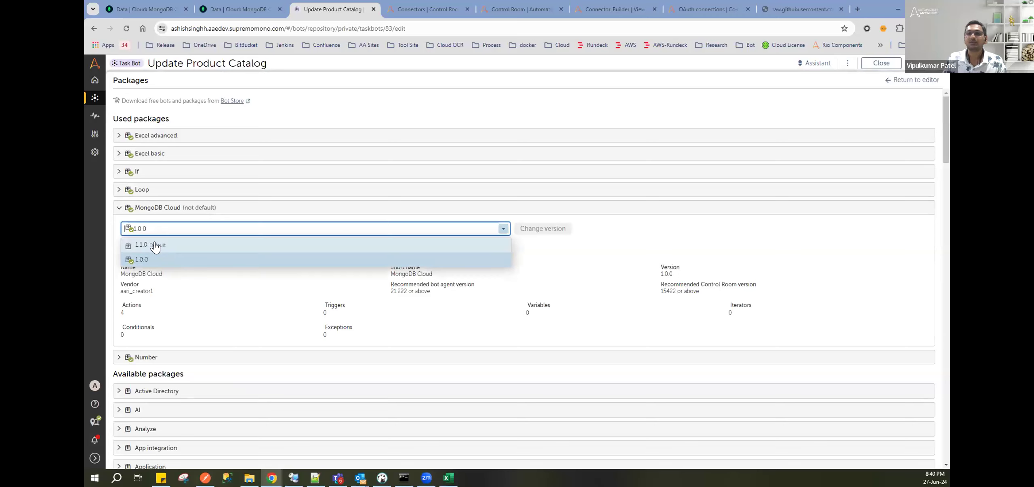
{"action": "left_click", "coordinate": [155, 245]}
{"action": "left_click", "coordinate": [537, 229]}
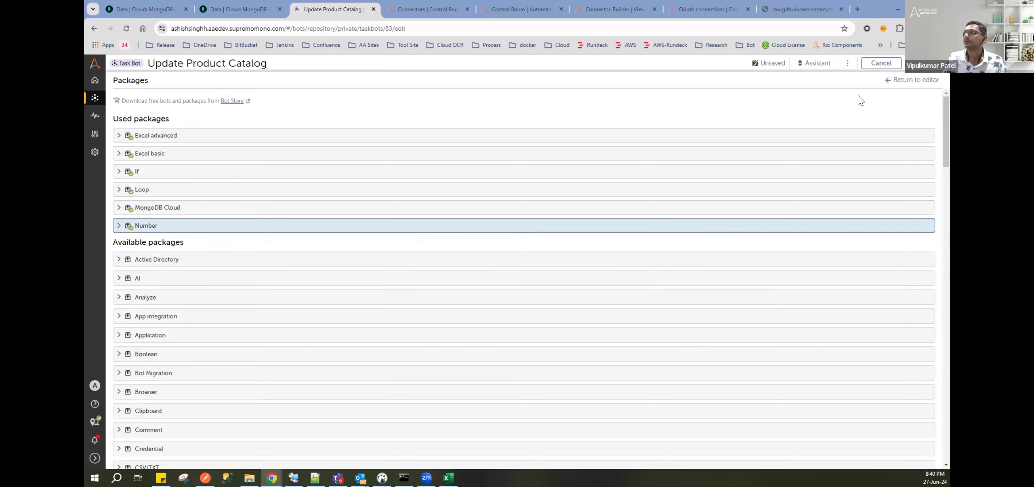
Step: Return to the bot editor and filter the actions list for Mongo
{"action": "left_click", "coordinate": [912, 80]}
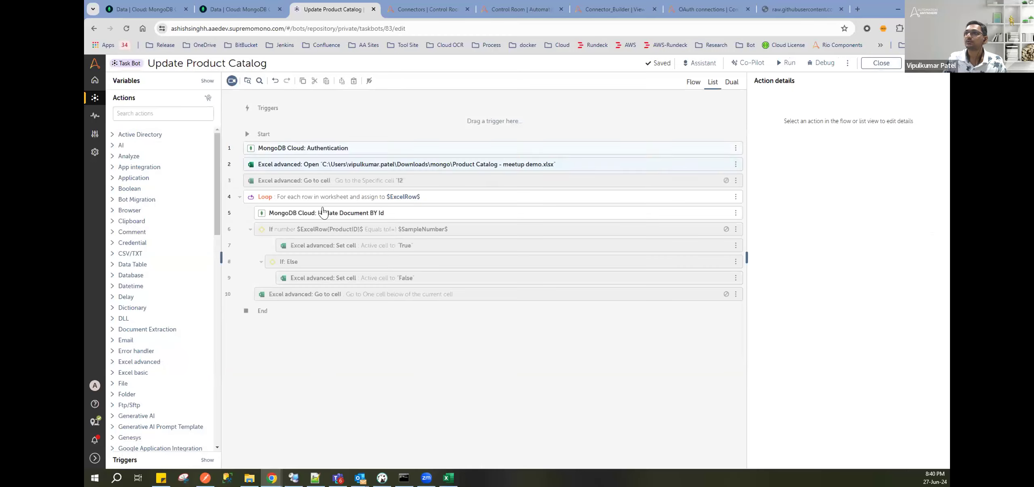
{"action": "left_click", "coordinate": [139, 112]}
{"action": "type", "text": "Mongo"}
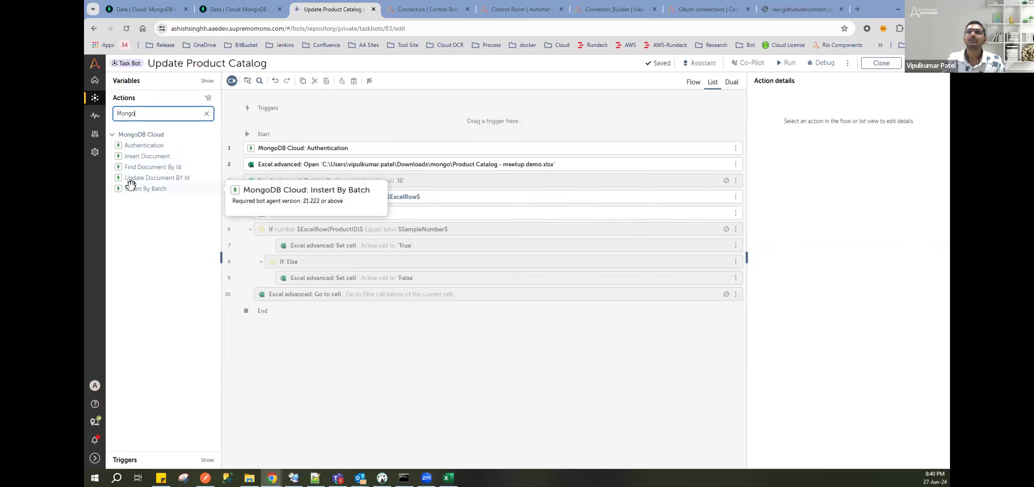
Step: Add the MongoDB Cloud Instert By Batch action below Update Document BY Id in the loop and inspect its Documents parameter
{"action": "left_click_drag", "start_coordinate": [128, 186], "coordinate": [272, 216]}
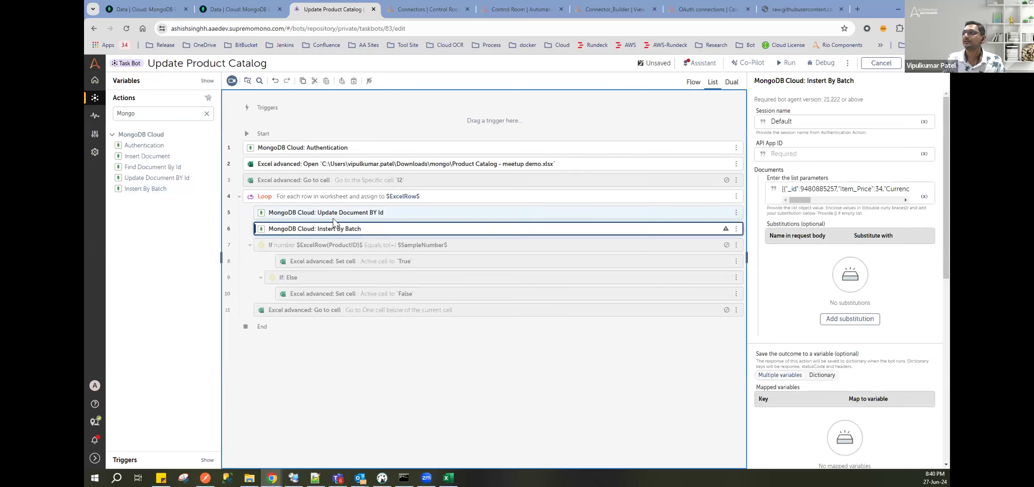
{"action": "left_click", "coordinate": [888, 199]}
{"action": "left_click", "coordinate": [887, 199]}
{"action": "left_click", "coordinate": [767, 173]}
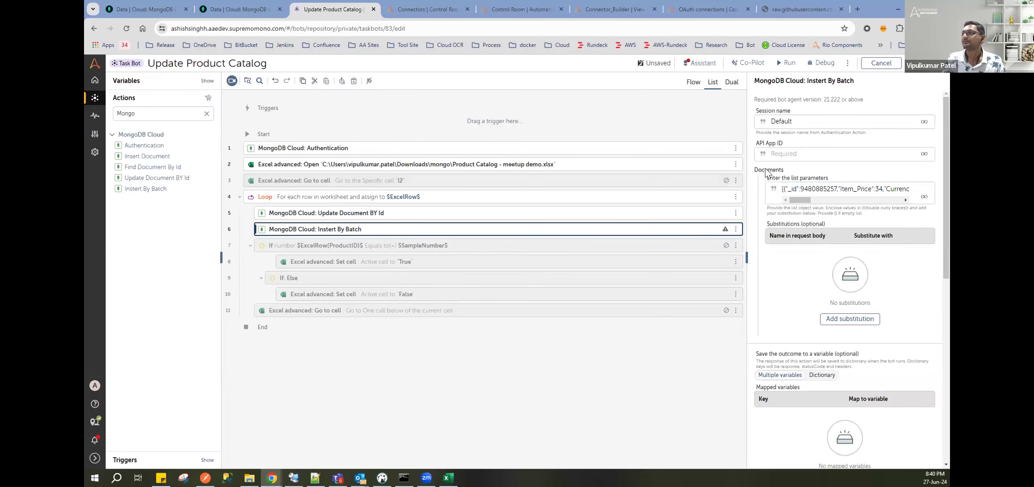
{"action": "mouse_move", "coordinate": [796, 201]}
{"action": "left_mouse_down"}
{"action": "mouse_move", "coordinate": [865, 198]}
{"action": "mouse_move", "coordinate": [785, 204]}
{"action": "mouse_move", "coordinate": [900, 198]}
{"action": "mouse_move", "coordinate": [793, 193]}
{"action": "left_mouse_up"}
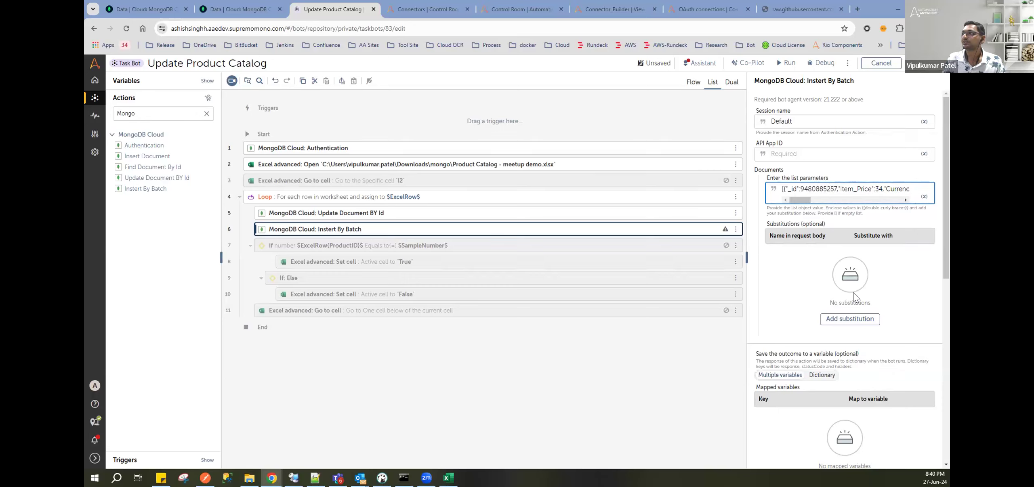
Step: Replace the first document's _id value in the Instert By Batch list parameters with the placeholder {{productId}}
{"action": "double_click", "coordinate": [812, 189]}
{"action": "key", "text": "BackSpace"}
{"action": "type", "text": "{}"}
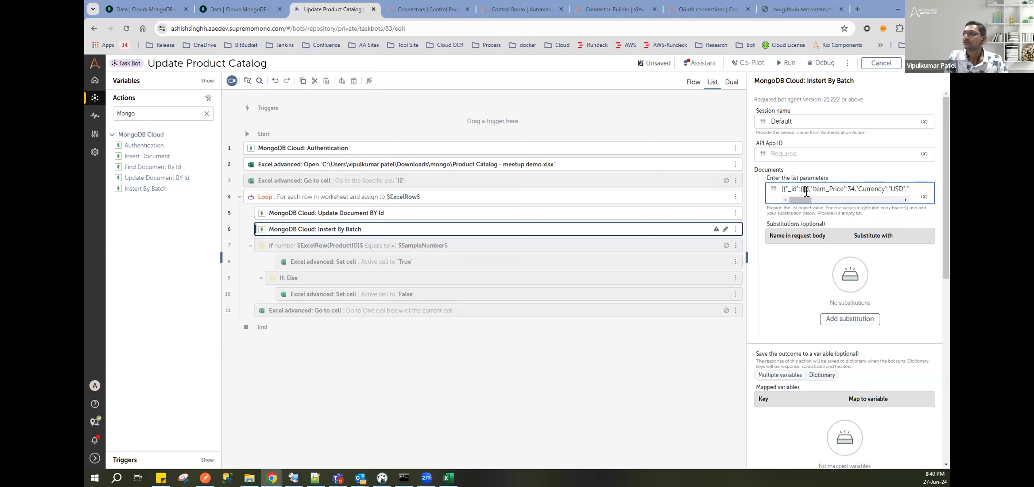
{"action": "type", "text": "ProductId"}
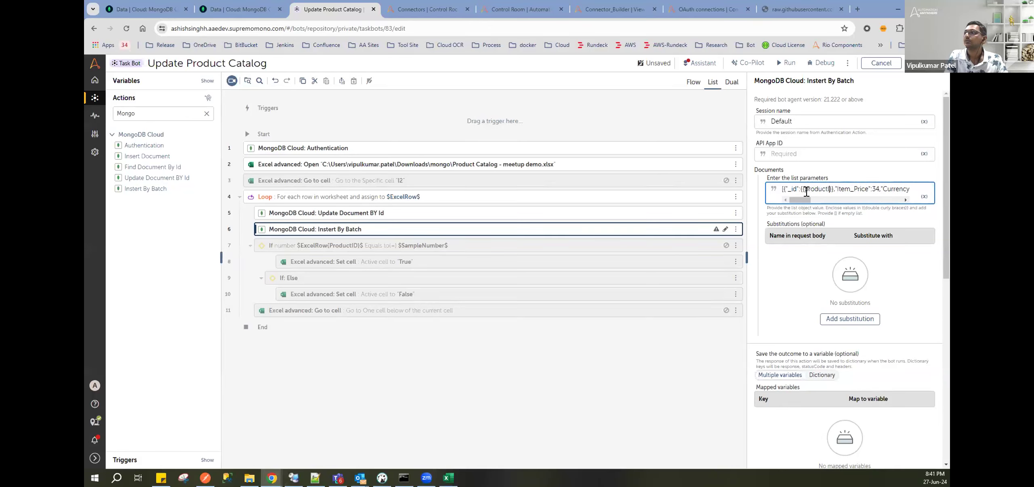
Step: Add a substitution to the Instert By Batch action that replaces productId with the variable $SampleString$
{"action": "left_click", "coordinate": [843, 318]}
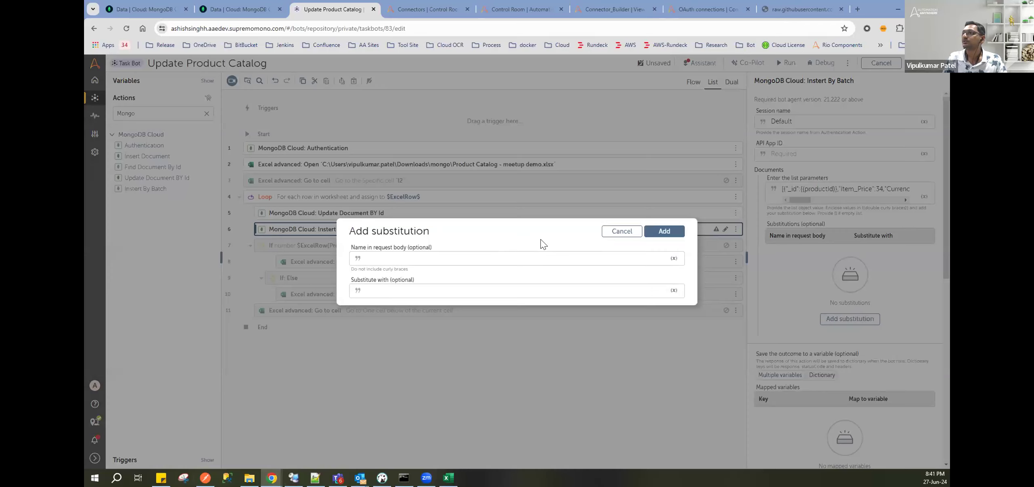
{"action": "left_click", "coordinate": [488, 262]}
{"action": "type", "text": "productId"}
{"action": "left_click", "coordinate": [518, 290]}
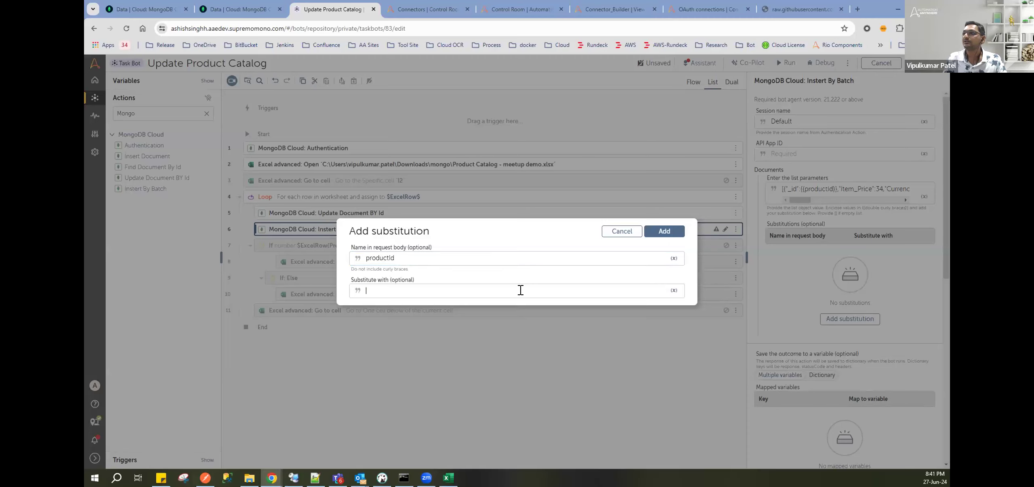
{"action": "left_click", "coordinate": [671, 290]}
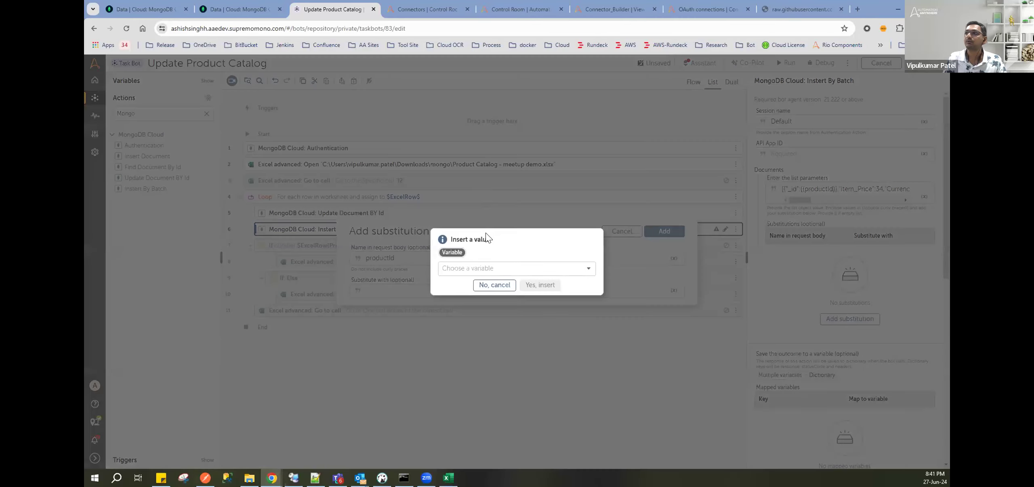
{"action": "left_click", "coordinate": [505, 268]}
{"action": "left_click", "coordinate": [474, 185]}
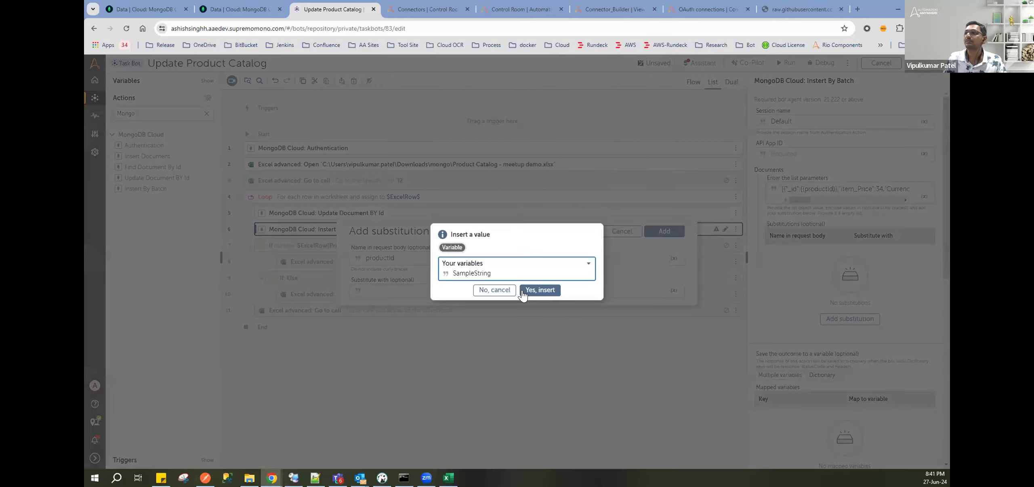
{"action": "left_click", "coordinate": [531, 289]}
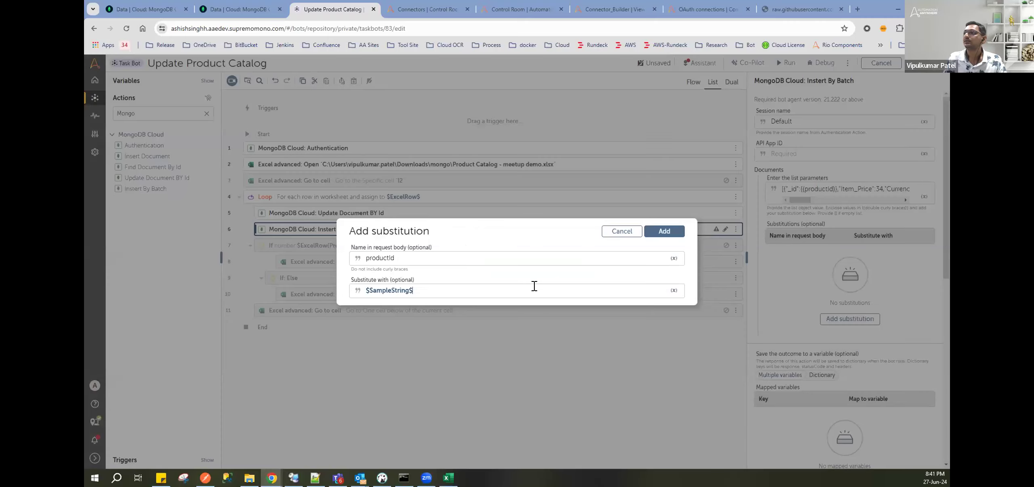
{"action": "left_click", "coordinate": [664, 231]}
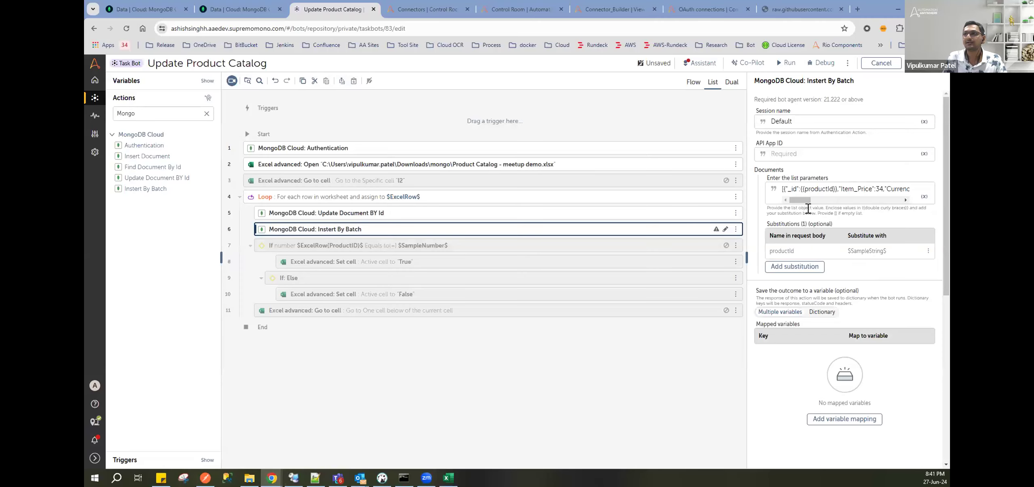
Step: Remove the Instert By Batch action from the loop and save the bot
{"action": "left_click", "coordinate": [735, 229]}
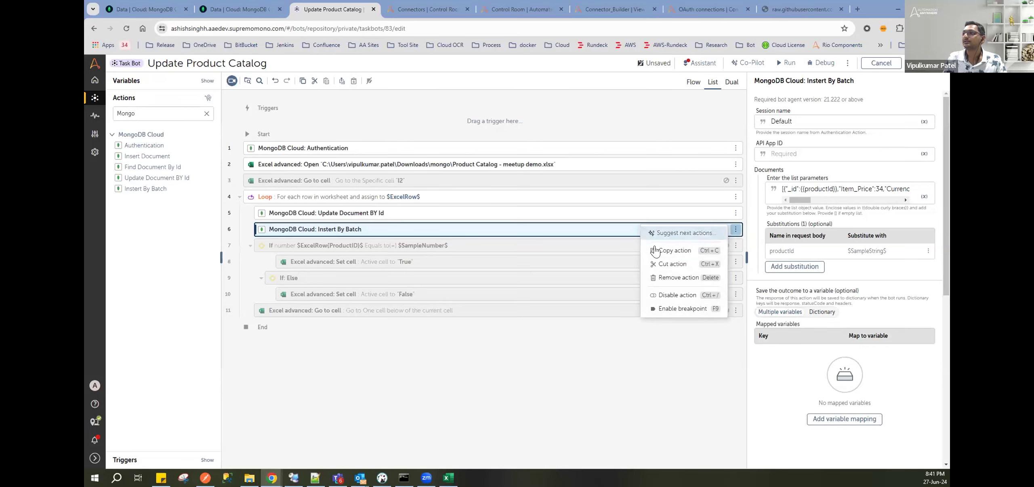
{"action": "left_click", "coordinate": [678, 278]}
{"action": "key", "text": "ctrl+s"}
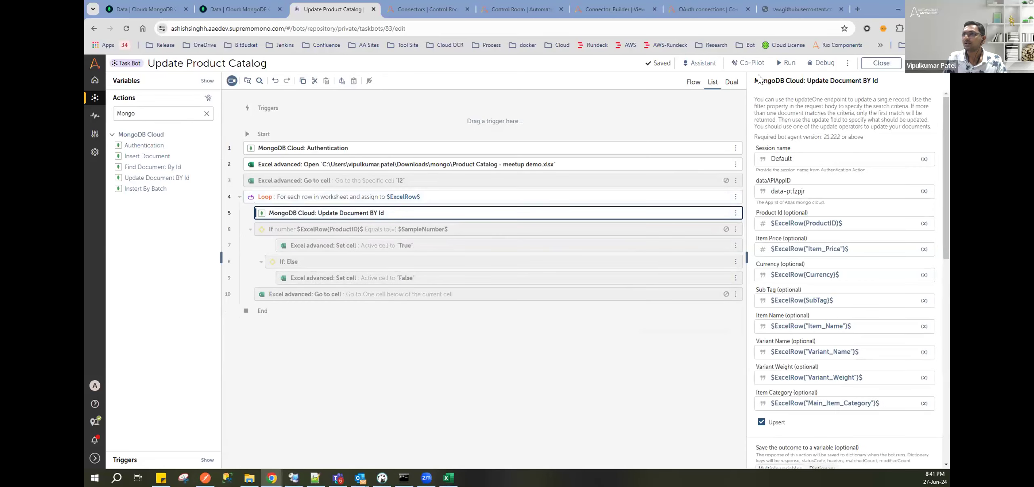
Step: Try to run the Update Product Catalog bot
{"action": "left_click", "coordinate": [784, 64]}
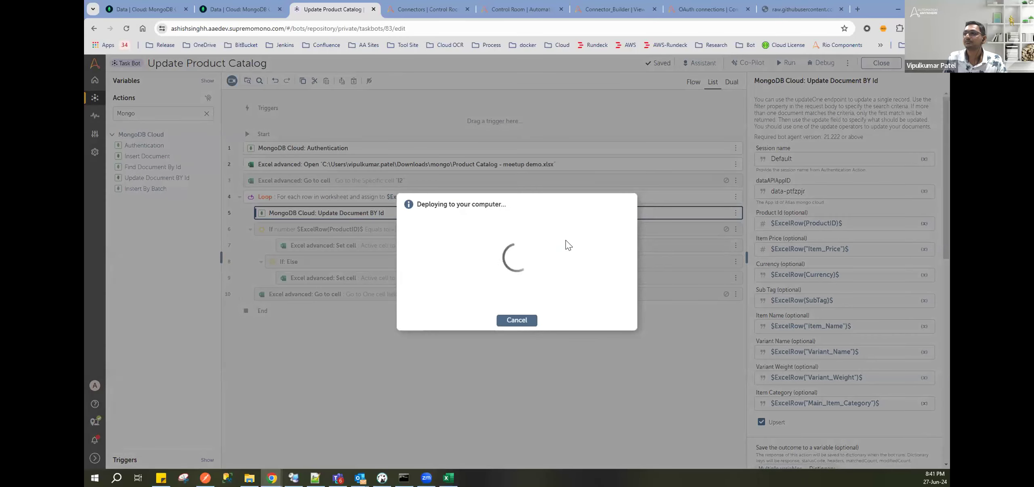
{"action": "double_click", "coordinate": [458, 247]}
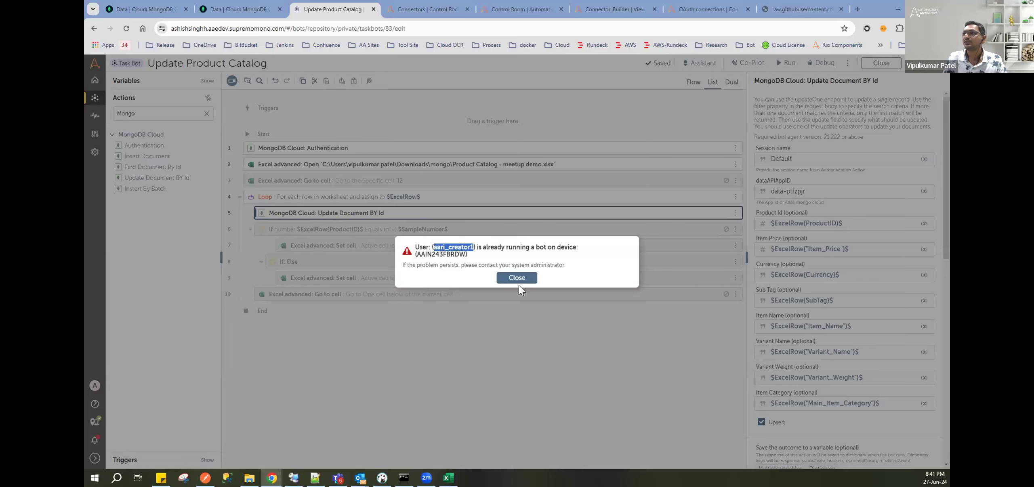
{"action": "left_click", "coordinate": [516, 278]}
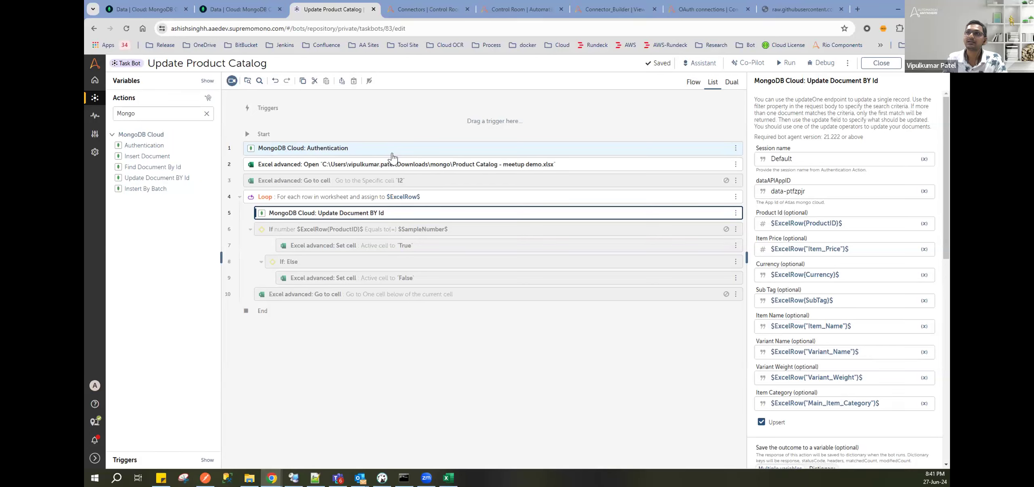
Step: Search the published packages for mongo and download the MongoDB Cloud package, version 1.1.0
{"action": "left_click", "coordinate": [438, 10]}
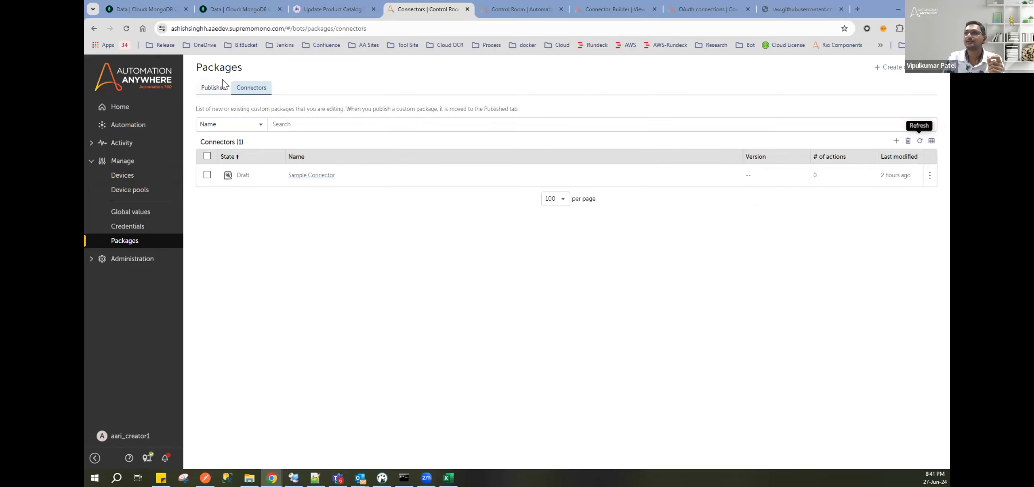
{"action": "left_click", "coordinate": [214, 97]}
{"action": "left_click", "coordinate": [346, 137]}
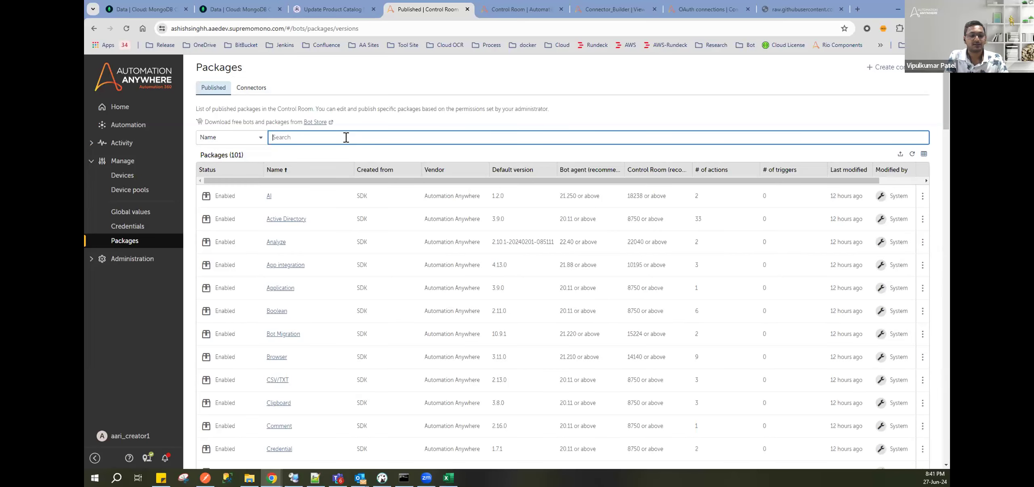
{"action": "type", "text": "mongo"}
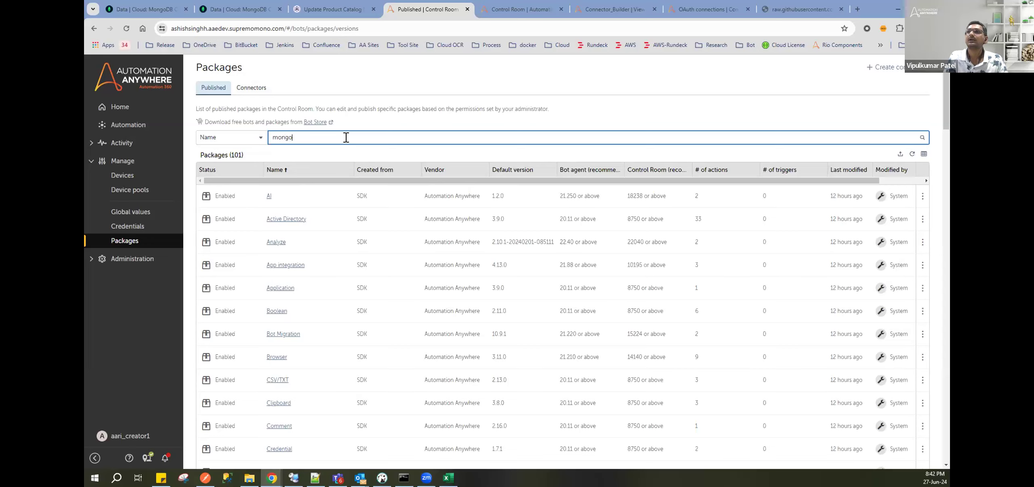
{"action": "key", "text": "Return"}
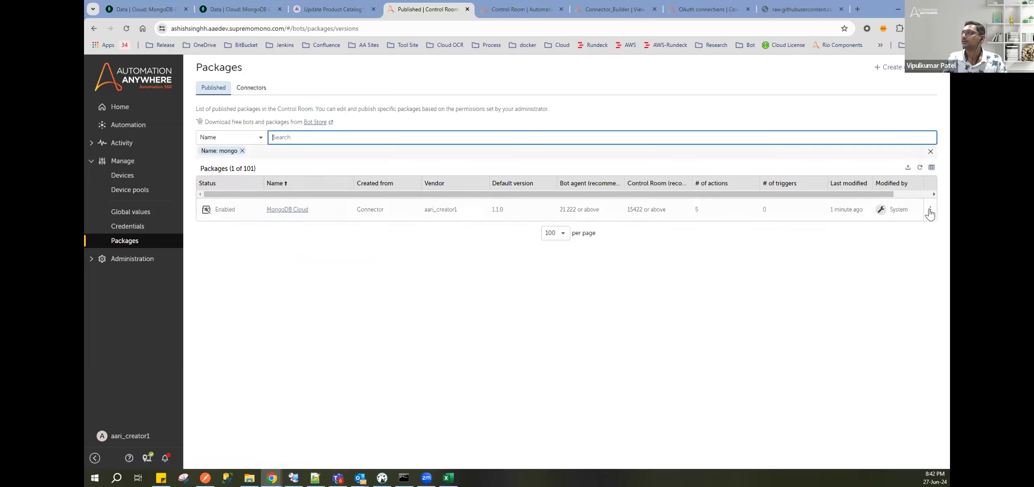
{"action": "left_click", "coordinate": [919, 210]}
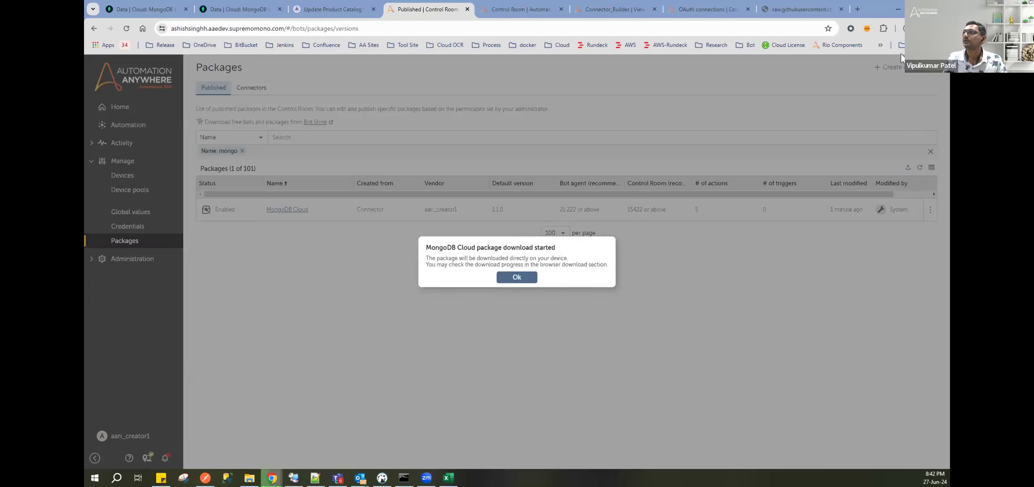
{"action": "left_click", "coordinate": [904, 30]}
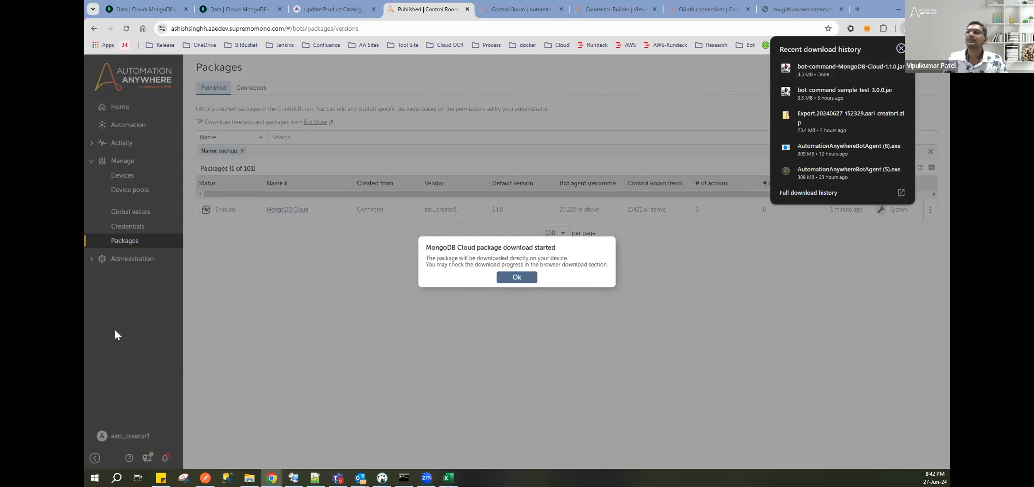
{"action": "left_click", "coordinate": [505, 278]}
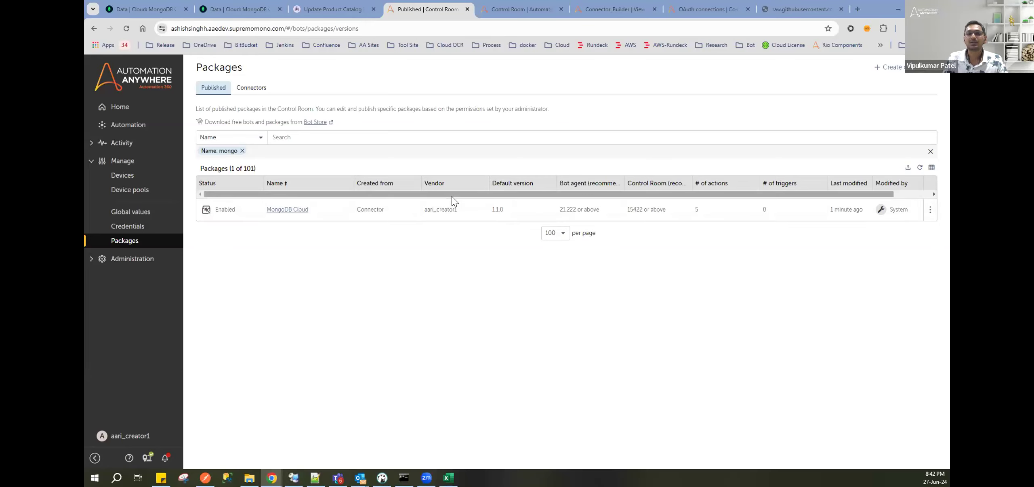
Step: Go back to the Connectors list, open the MongoDB apiDefinition.swagger.json page and select its full web address
{"action": "left_click", "coordinate": [251, 89]}
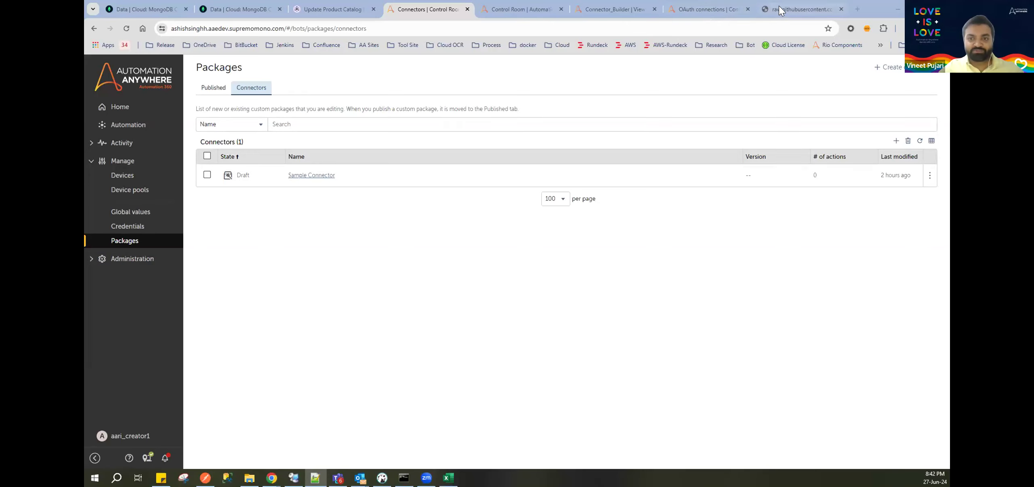
{"action": "left_click", "coordinate": [692, 26]}
{"action": "key", "text": "ctrl+9"}
{"action": "left_click", "coordinate": [523, 66]}
{"action": "key", "text": "ctrl+l"}
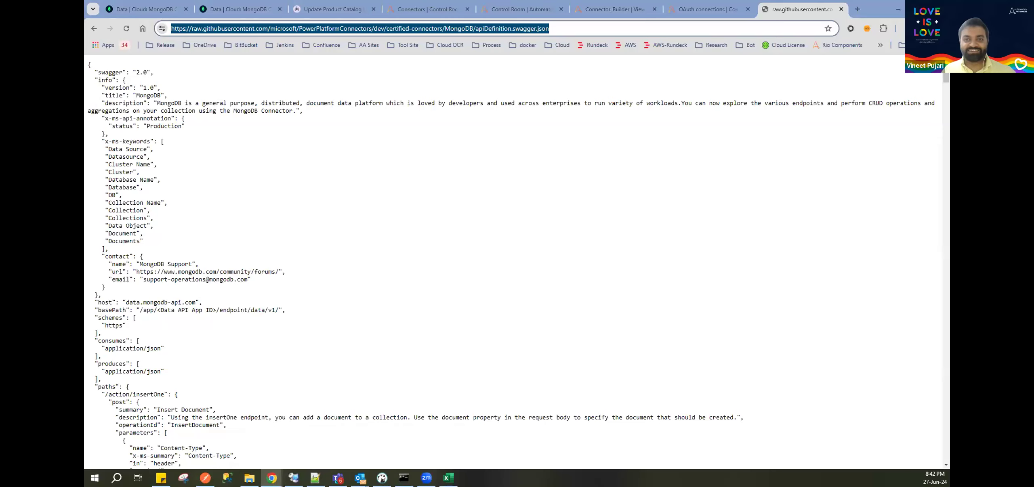
{"action": "key", "text": "alt+Tab"}
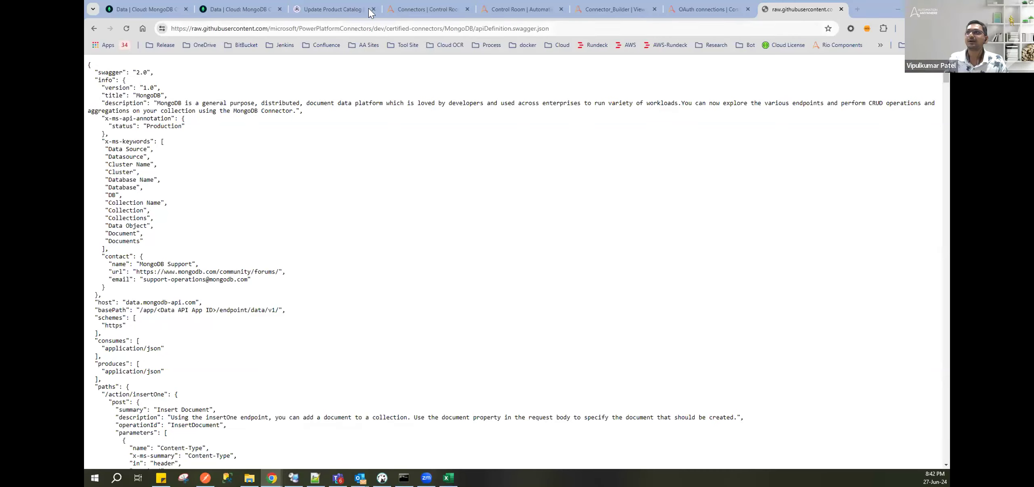
{"action": "left_click", "coordinate": [320, 11]}
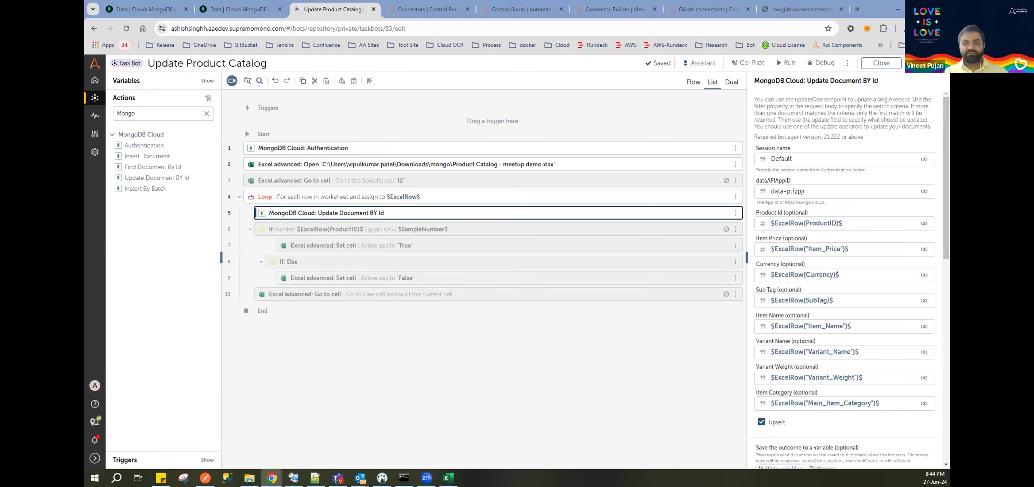
{"action": "key", "text": "alt+Tab"}
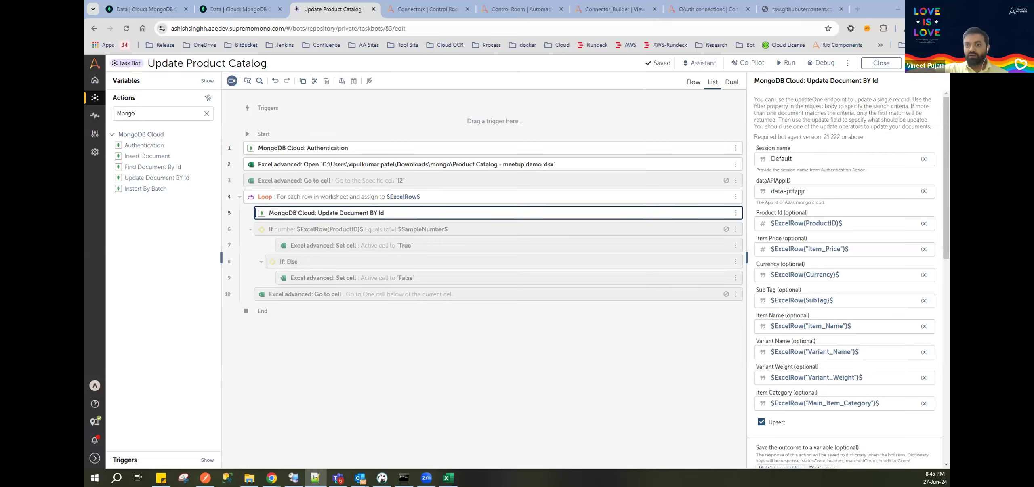
Step: Search the published packages for mongo and review the MongoDB Cloud package's details and its availability for bot editing
{"action": "left_click", "coordinate": [426, 9]}
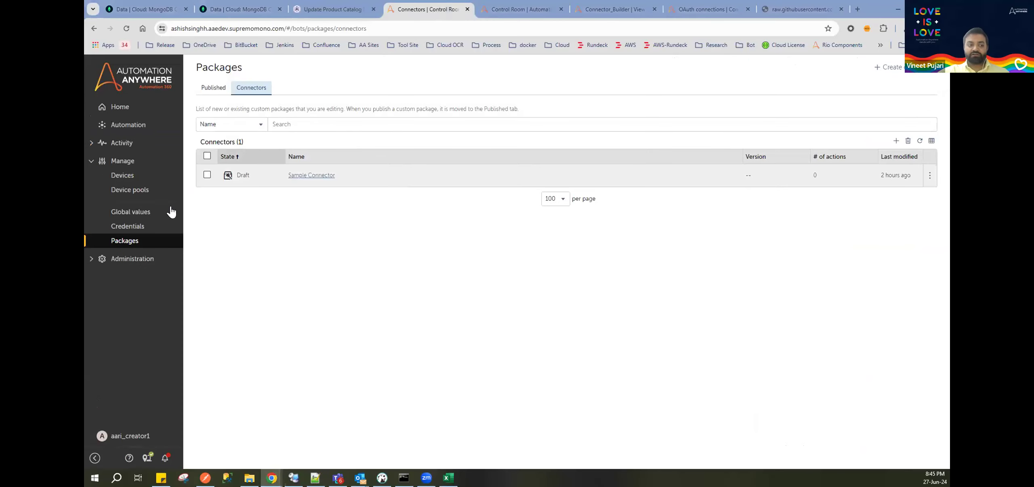
{"action": "left_click", "coordinate": [214, 88]}
{"action": "left_click", "coordinate": [314, 137]}
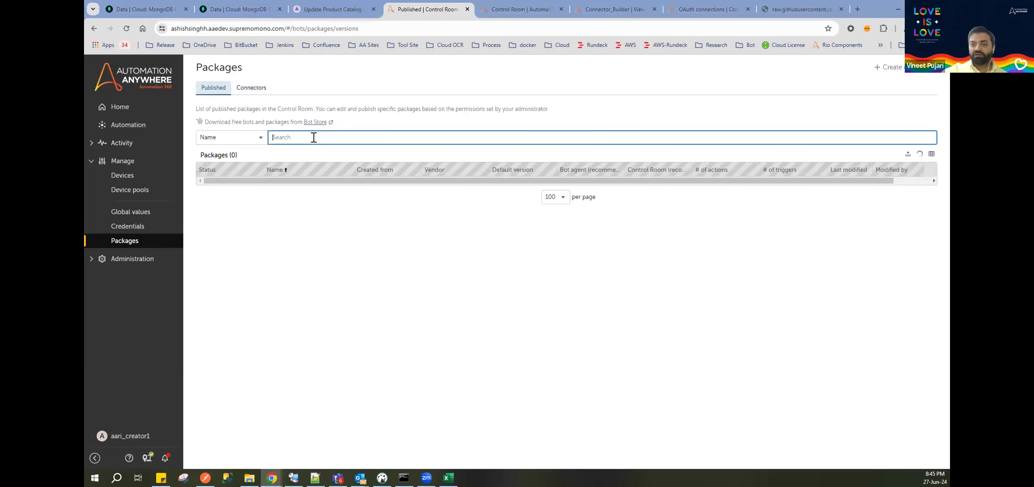
{"action": "type", "text": "m"}
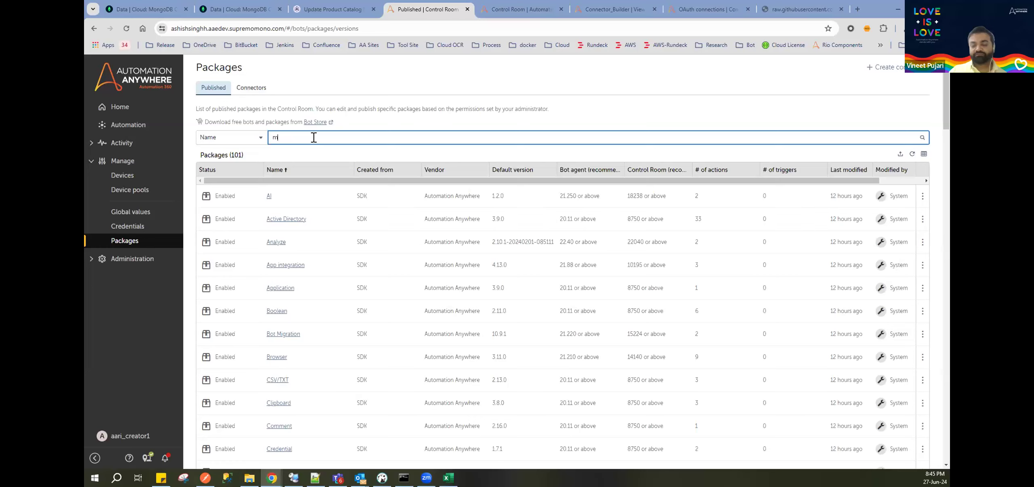
{"action": "type", "text": "onfo"}
{"action": "type", "text": "go"}
{"action": "key", "text": "Return"}
{"action": "left_click", "coordinate": [287, 209]}
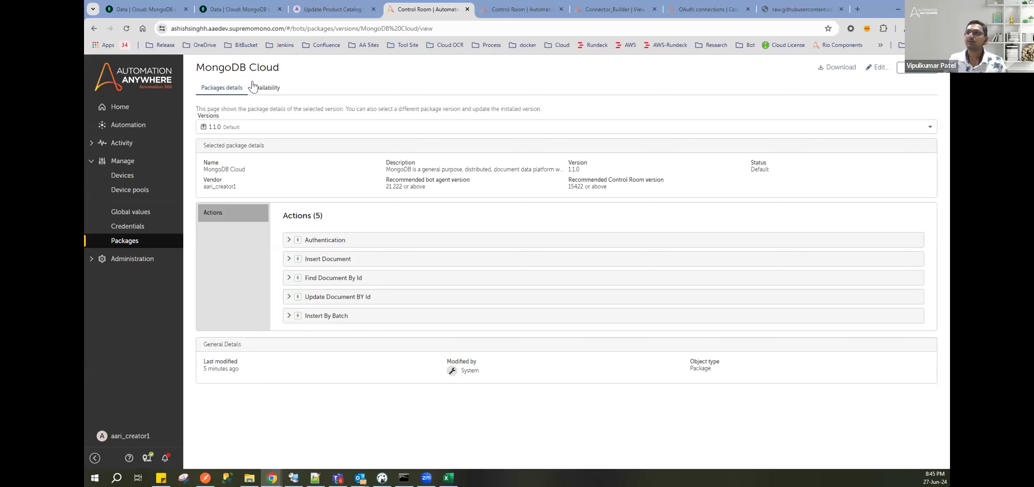
{"action": "left_click", "coordinate": [266, 88]}
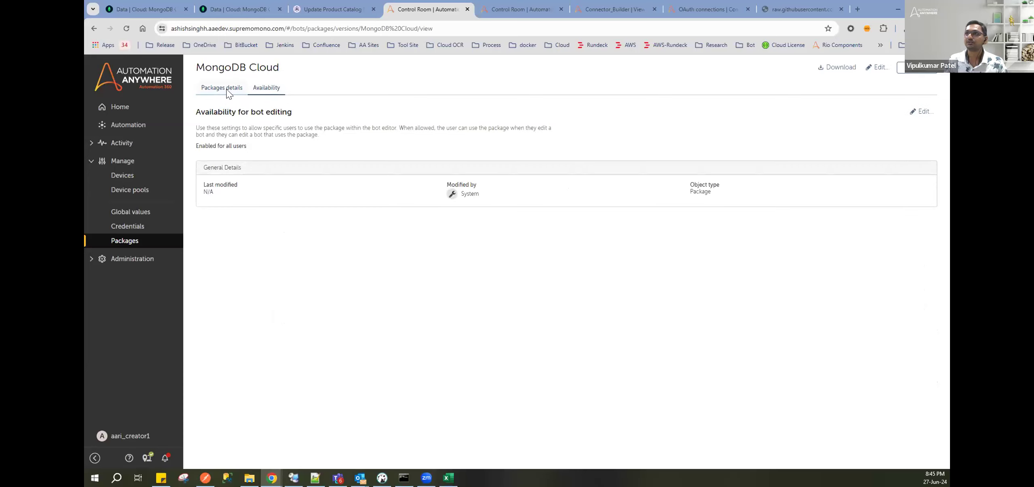
Step: Examine the MongoDB Cloud package's availability settings for users with selected roles, including the available roles, and leave without saving
{"action": "left_click", "coordinate": [226, 89]}
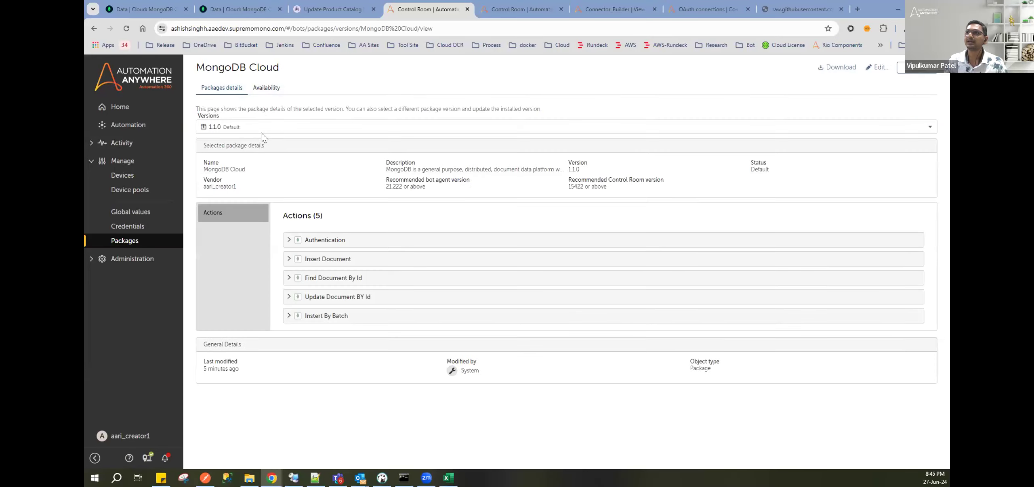
{"action": "left_click", "coordinate": [265, 90]}
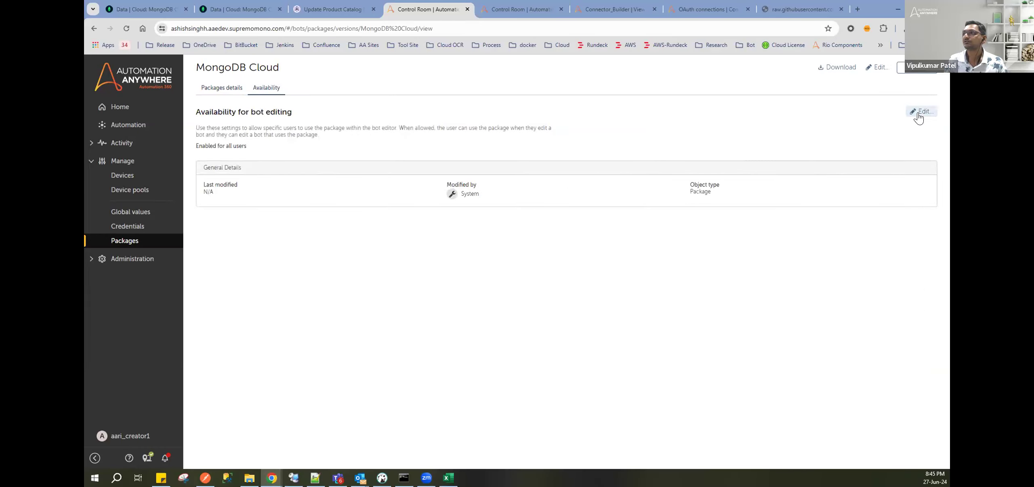
{"action": "left_click", "coordinate": [918, 112]}
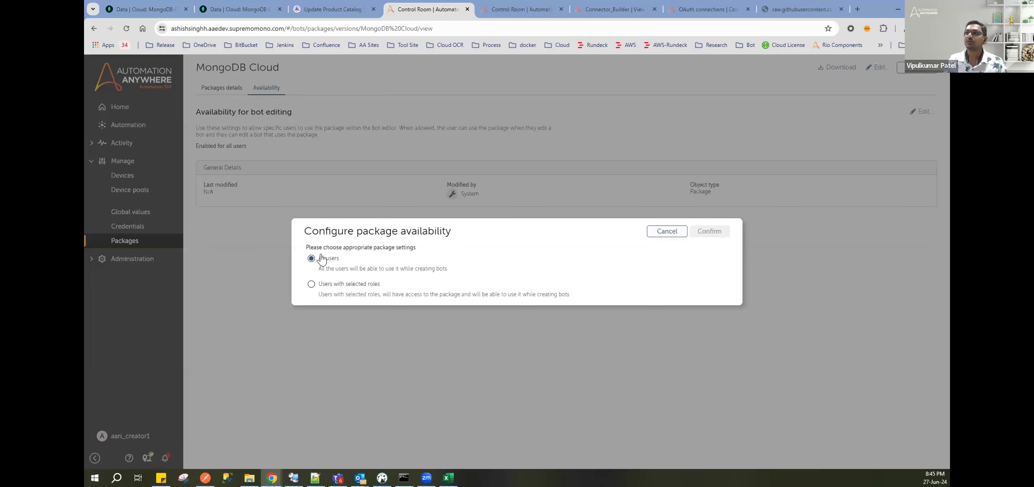
{"action": "left_click", "coordinate": [311, 284]}
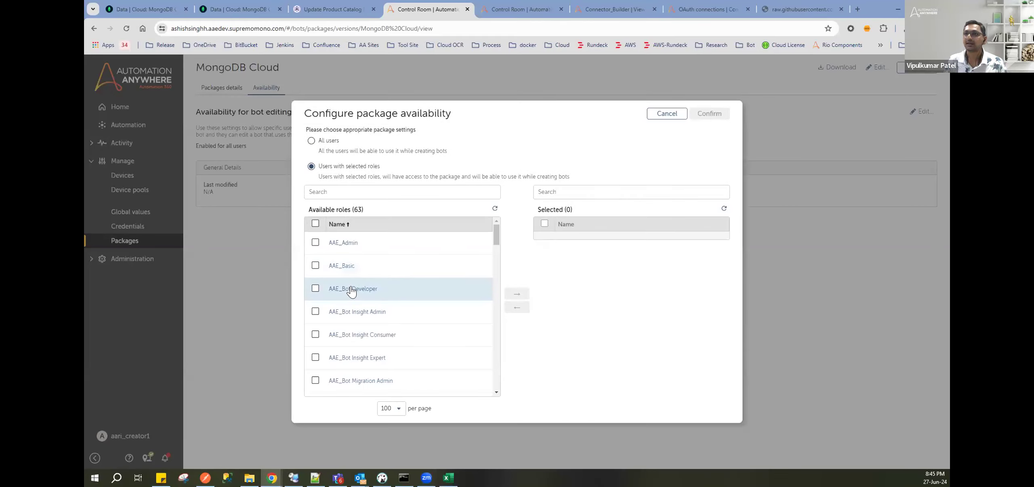
{"action": "scroll", "coordinate": [351, 292], "scroll_direction": "down", "scroll_amount": 3}
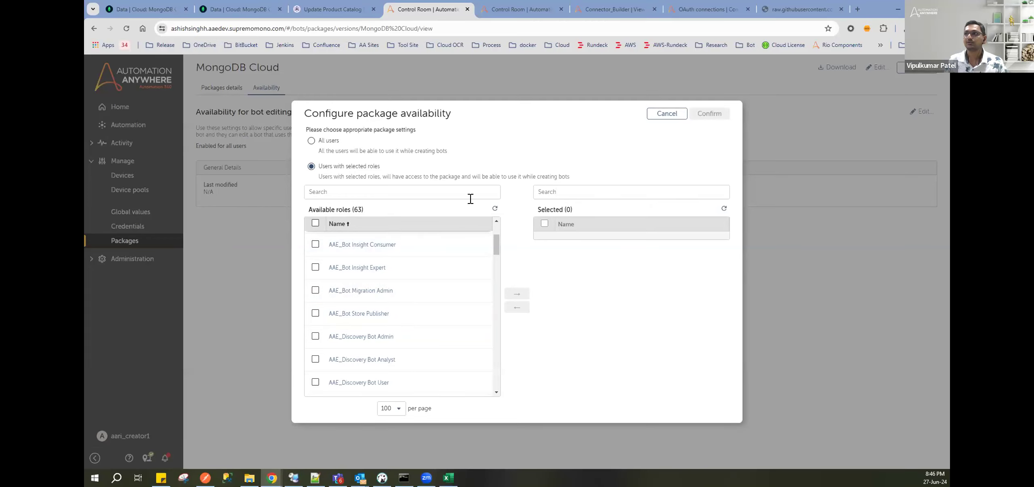
{"action": "mouse_move", "coordinate": [305, 113]}
{"action": "left_mouse_down"}
{"action": "mouse_move", "coordinate": [485, 112]}
{"action": "mouse_move", "coordinate": [300, 115]}
{"action": "left_mouse_up"}
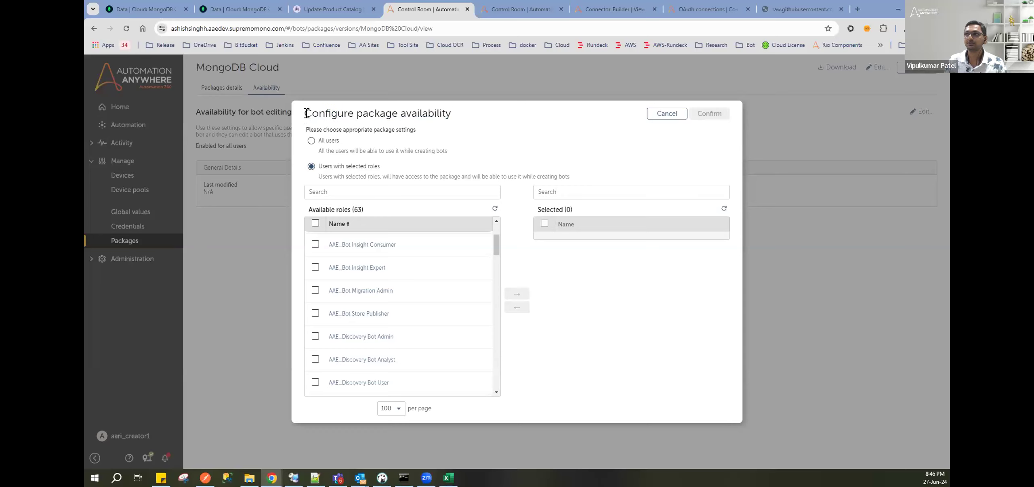
{"action": "triple_click", "coordinate": [300, 115]}
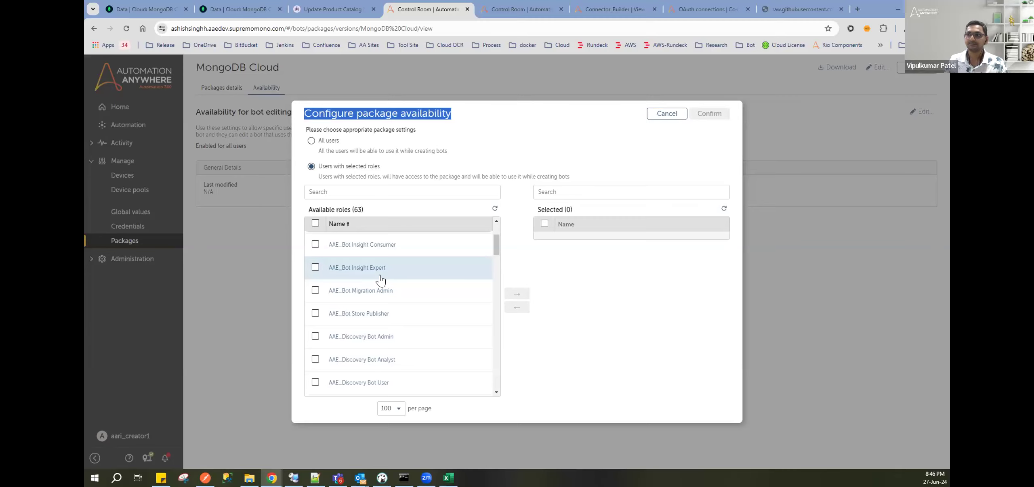
{"action": "left_click", "coordinate": [672, 114]}
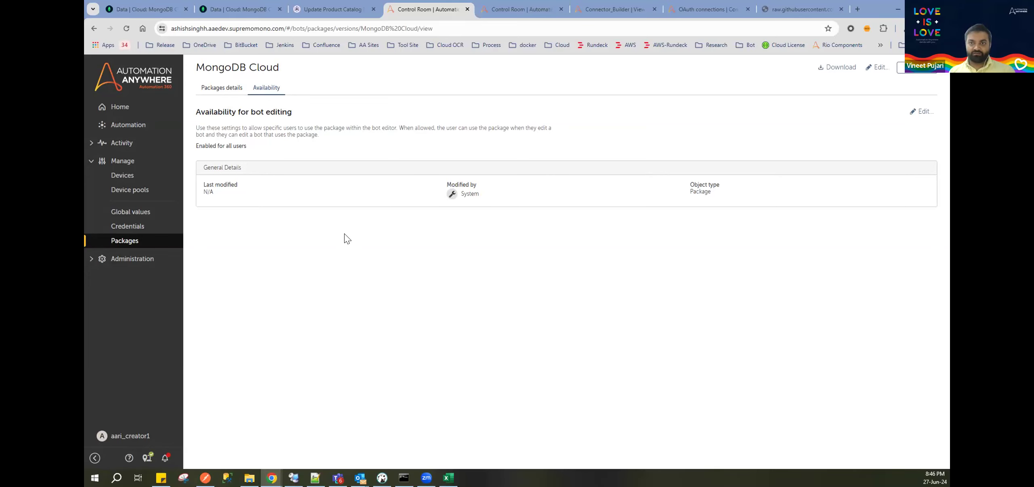
Step: Return to the MongoDB Cloud package's details and close the Services window
{"action": "left_click", "coordinate": [227, 90]}
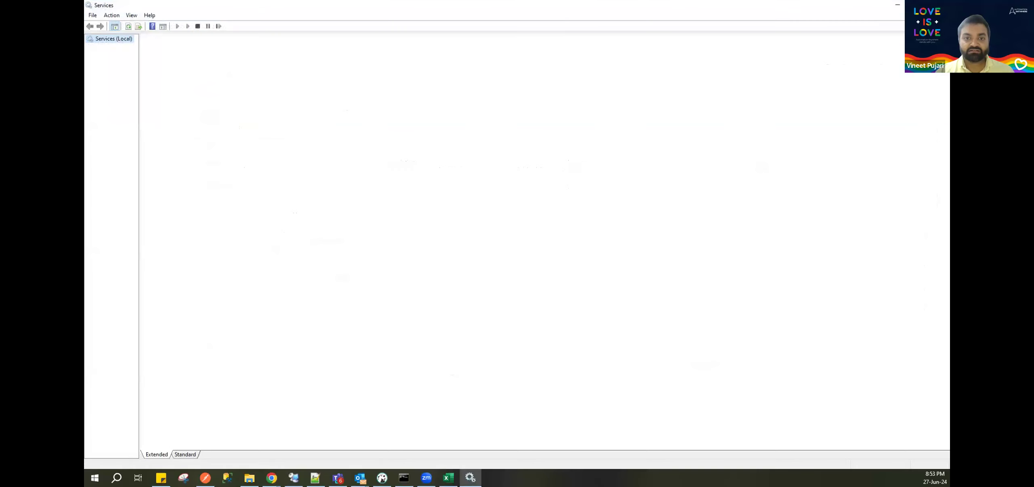
{"action": "key", "text": "alt+F4"}
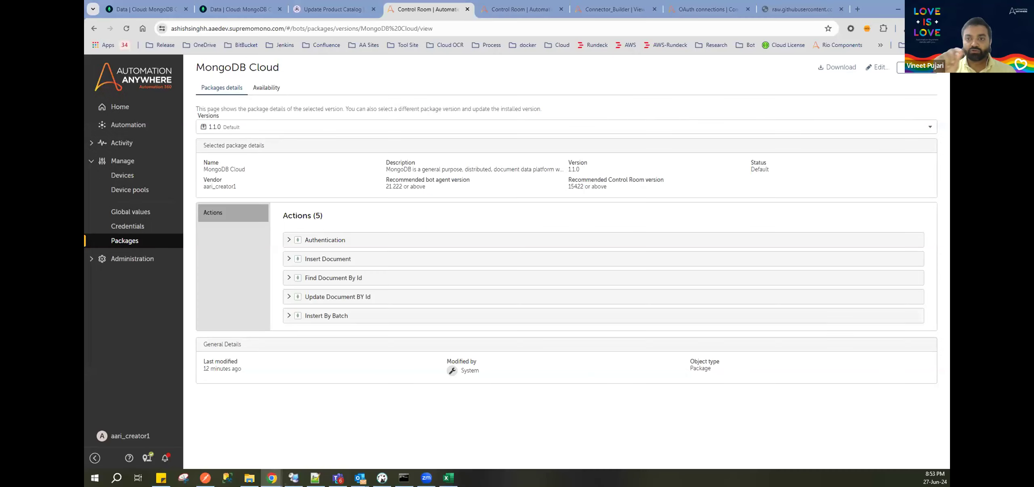